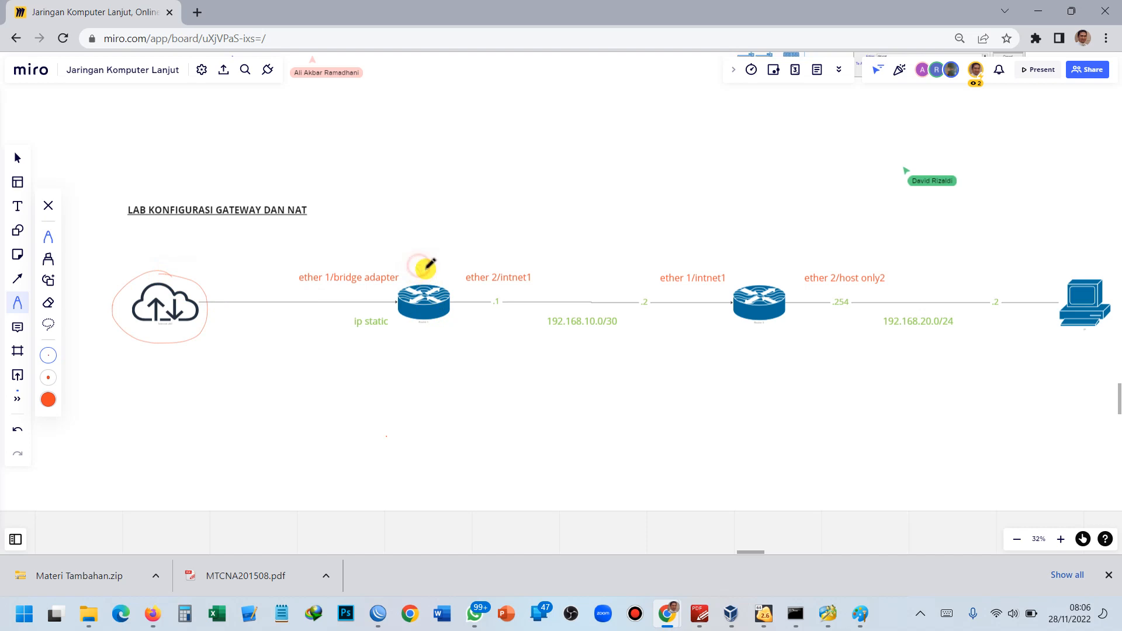
Write red handwritten notes above the left and right routers on the Miro board.
{"action": "left_click_drag", "start_coordinate": [434, 269], "coordinate": [452, 266]}
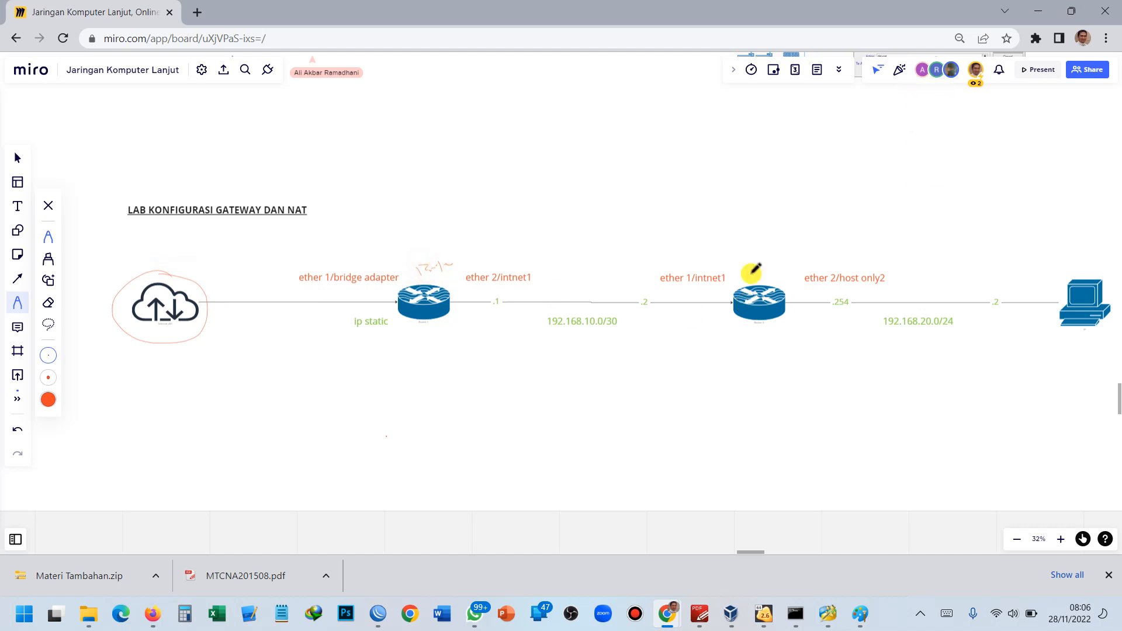
{"action": "left_click_drag", "start_coordinate": [749, 257], "coordinate": [779, 249]}
{"action": "left_click_drag", "start_coordinate": [830, 353], "coordinate": [785, 349]}
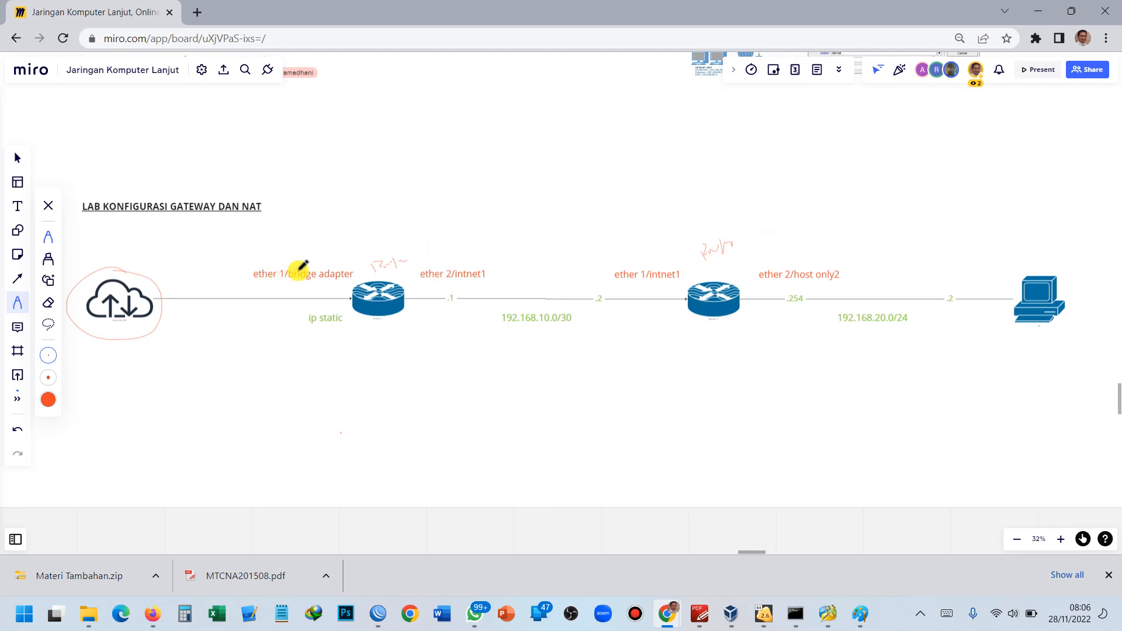
Draw a red circle around the 'ether 1/bridge adapter' label.
{"action": "scroll", "coordinate": [297, 265], "scroll_direction": "up", "scroll_amount": 3}
{"action": "mouse_move", "coordinate": [289, 267]}
{"action": "left_mouse_down"}
{"action": "mouse_move", "coordinate": [355, 290]}
{"action": "mouse_move", "coordinate": [356, 258]}
{"action": "mouse_move", "coordinate": [318, 287]}
{"action": "left_mouse_up"}
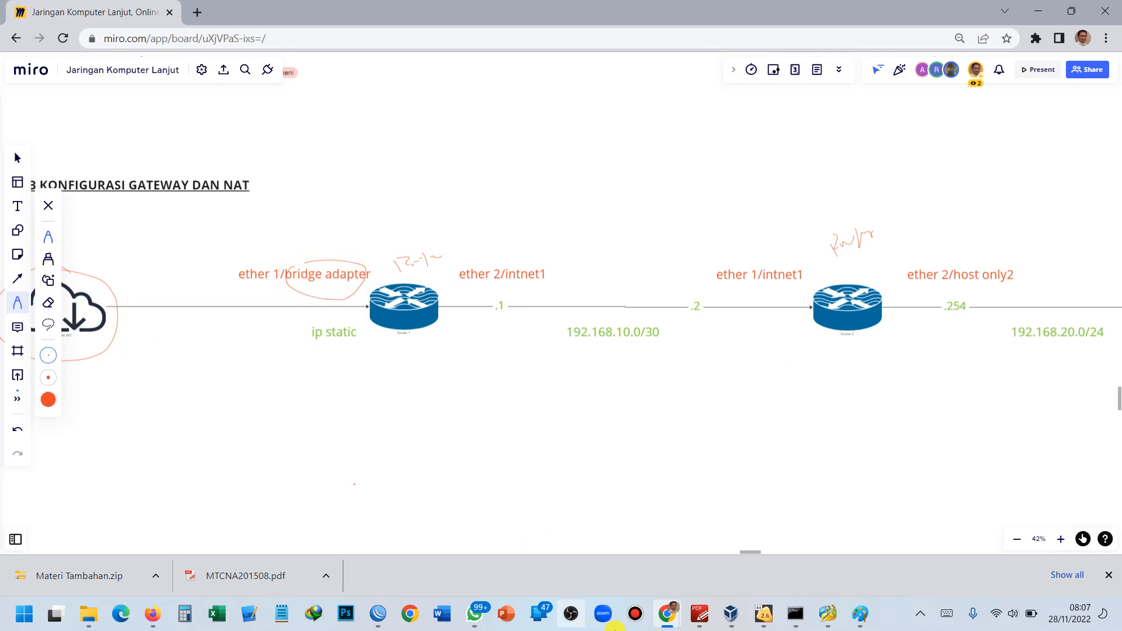
{"action": "left_click", "coordinate": [732, 614]}
Select Router-1 and magnify its Network section: Adapter 1 bridged to wireless card, Adapter 2 on intnet1.
{"action": "left_click", "coordinate": [173, 381]}
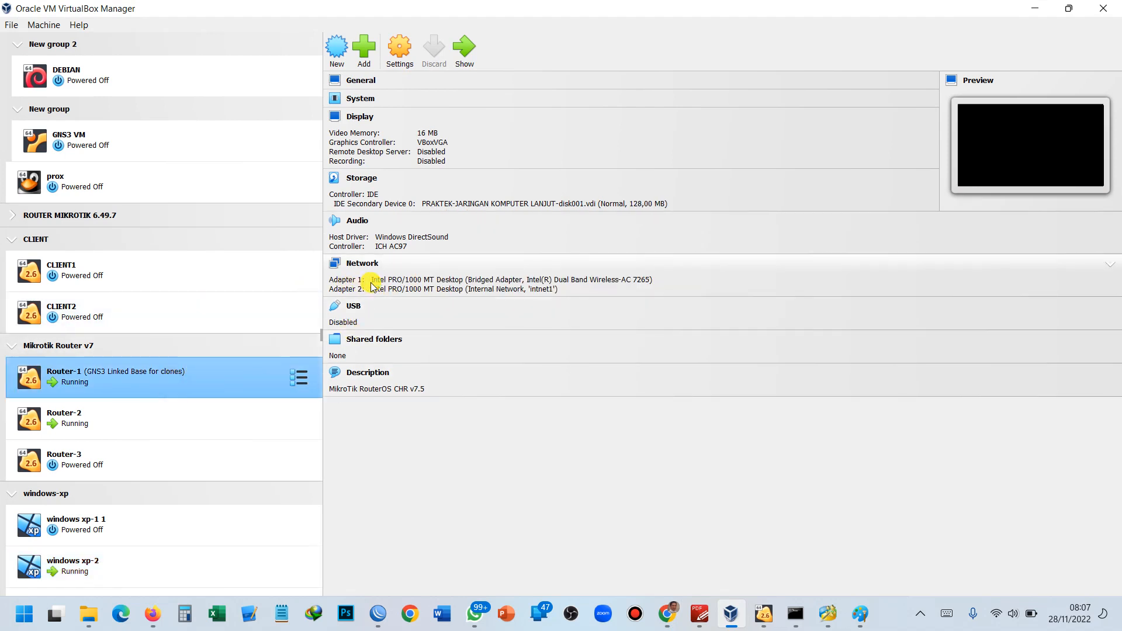
{"action": "key", "text": "super+plus"}
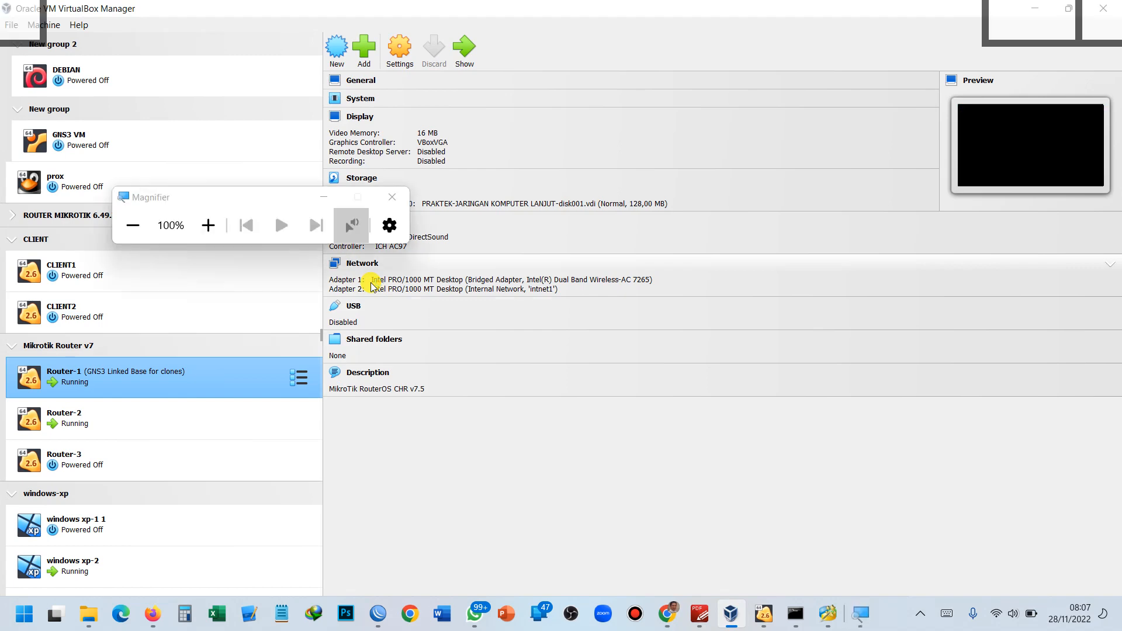
{"action": "key", "text": "super+plus"}
{"action": "key", "text": "super+plus"}
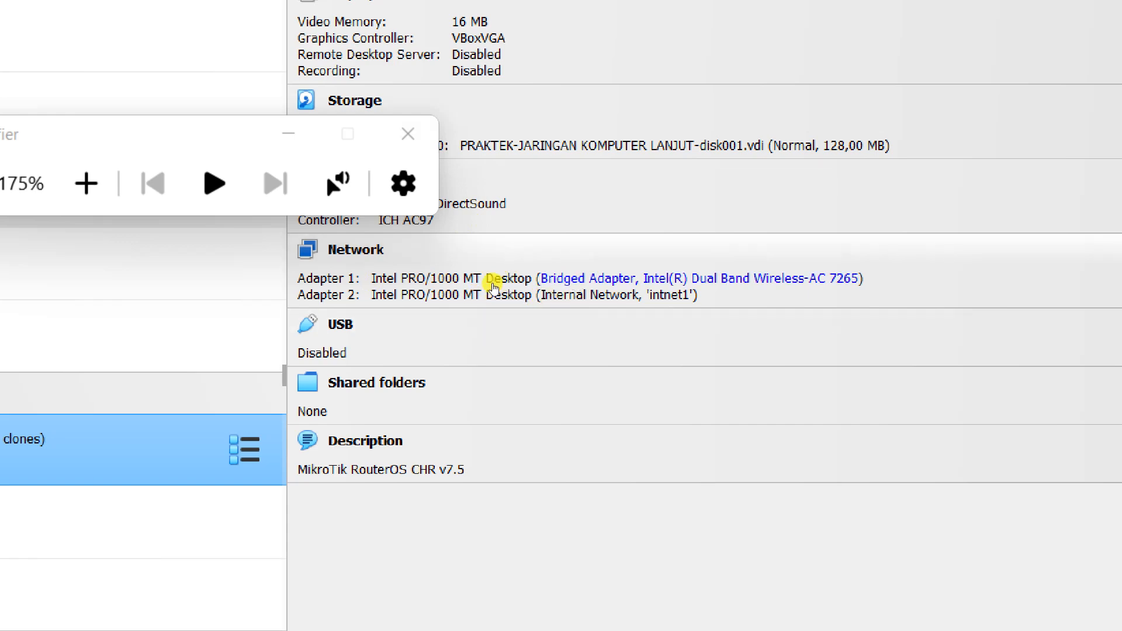
{"action": "key", "text": "super+minus"}
{"action": "key", "text": "super+minus"}
{"action": "key", "text": "super+minus"}
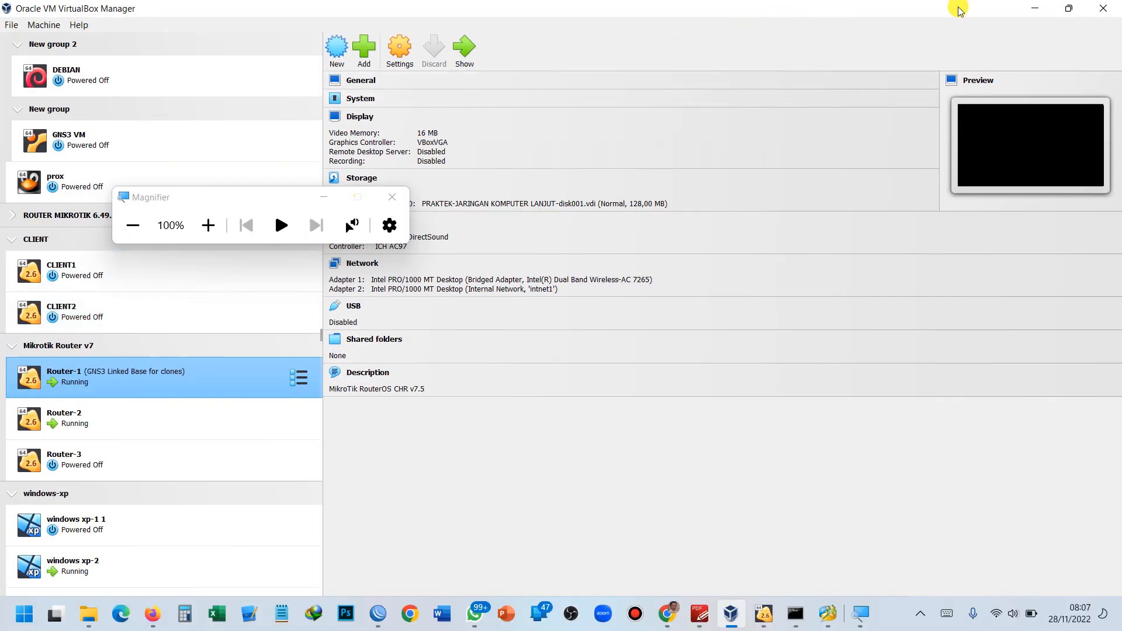
Recentre the Miro board on the routers and circle the intnet1 interface labels in red.
{"action": "left_click", "coordinate": [1035, 8]}
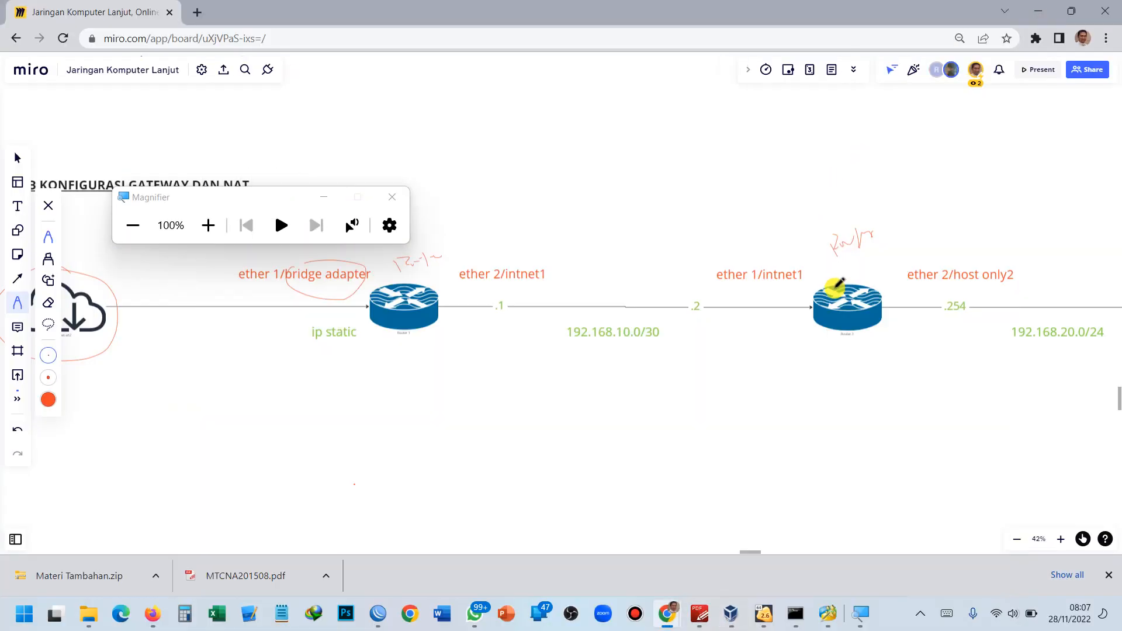
{"action": "left_click_drag", "start_coordinate": [812, 365], "coordinate": [664, 368]}
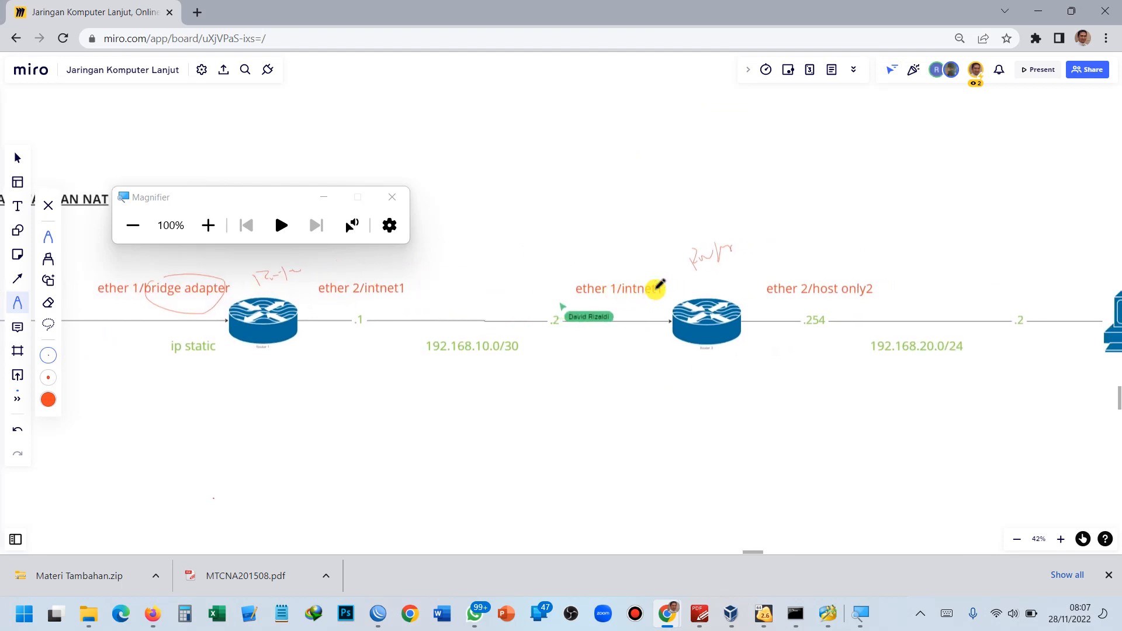
{"action": "mouse_move", "coordinate": [664, 275]}
{"action": "left_mouse_down"}
{"action": "mouse_move", "coordinate": [634, 276]}
{"action": "mouse_move", "coordinate": [622, 294]}
{"action": "mouse_move", "coordinate": [676, 303]}
{"action": "mouse_move", "coordinate": [679, 285]}
{"action": "mouse_move", "coordinate": [655, 273]}
{"action": "mouse_move", "coordinate": [484, 252]}
{"action": "mouse_move", "coordinate": [418, 263]}
{"action": "mouse_move", "coordinate": [390, 306]}
{"action": "mouse_move", "coordinate": [421, 283]}
{"action": "mouse_move", "coordinate": [396, 265]}
{"action": "mouse_move", "coordinate": [405, 270]}
{"action": "left_mouse_up"}
{"action": "scroll", "coordinate": [448, 286], "scroll_direction": "up", "scroll_amount": 2}
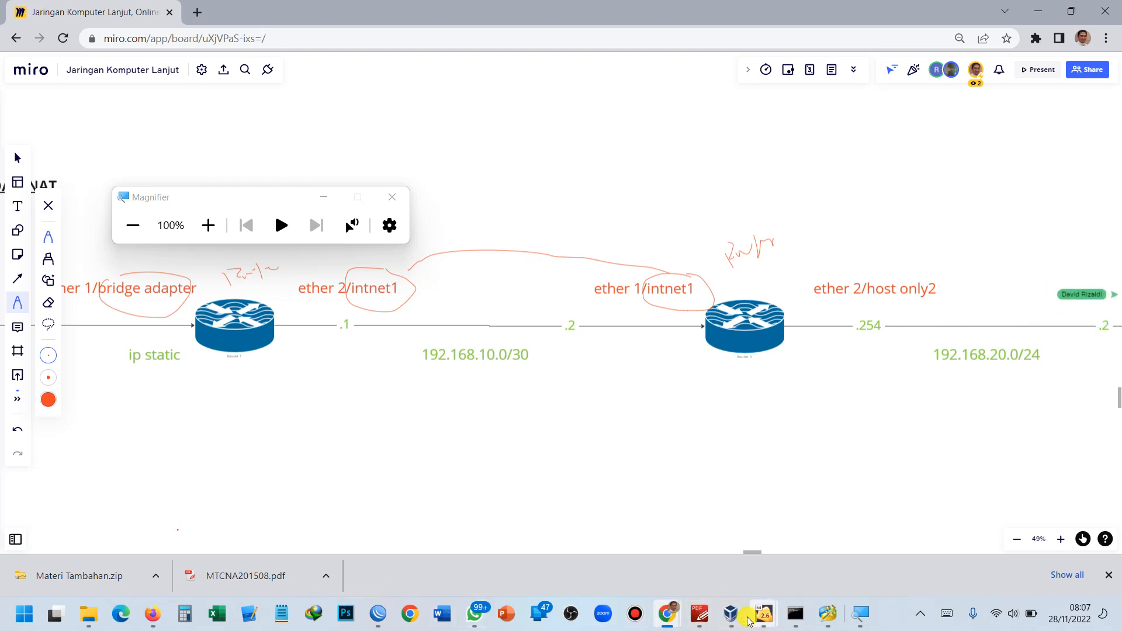
{"action": "left_click", "coordinate": [732, 614]}
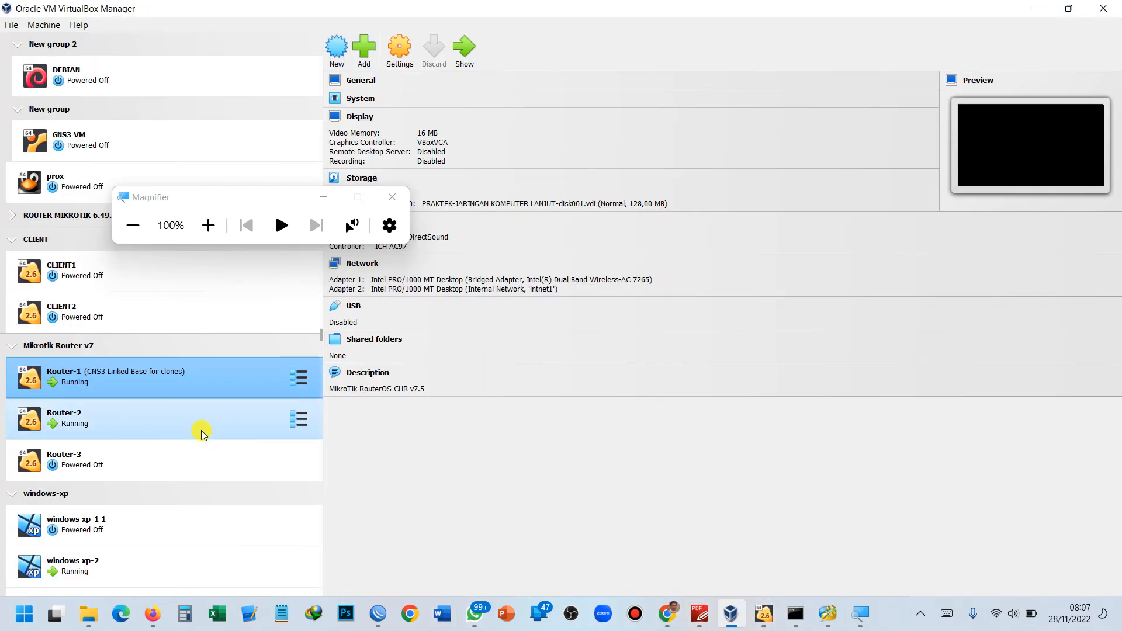
Select Router-2 to show Adapter 1 on intnet1 and Adapter 2 on Host-Only Adapter #2.
{"action": "left_click", "coordinate": [201, 430]}
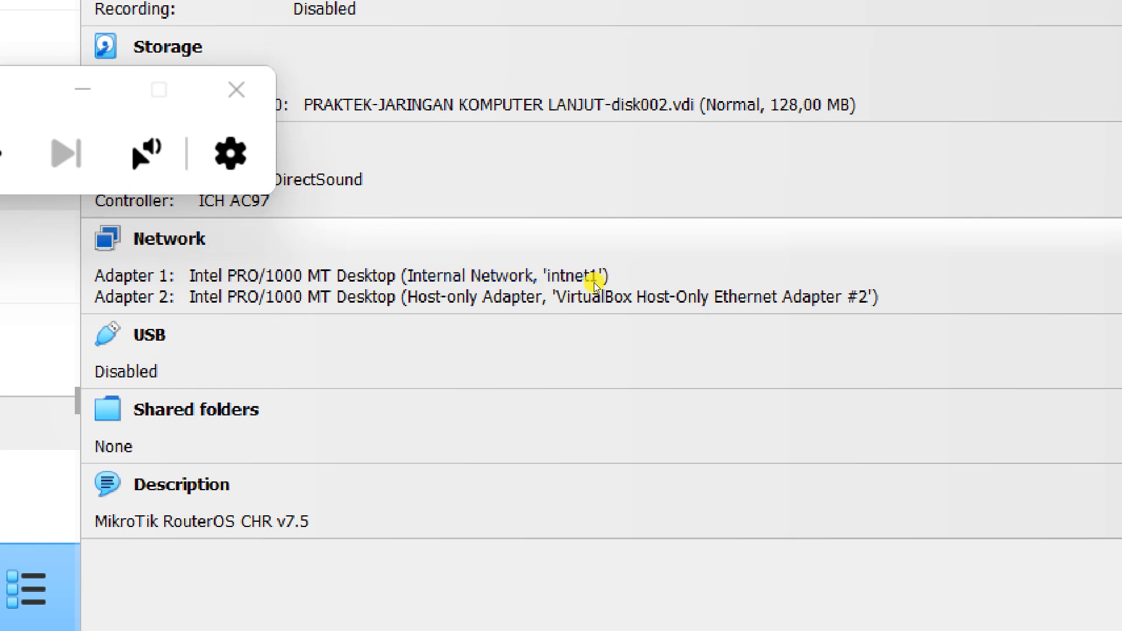
{"action": "key", "text": "super+minus"}
{"action": "key", "text": "super+minus"}
{"action": "key", "text": "super+minus"}
{"action": "key", "text": "super+minus"}
{"action": "key", "text": "super+minus"}
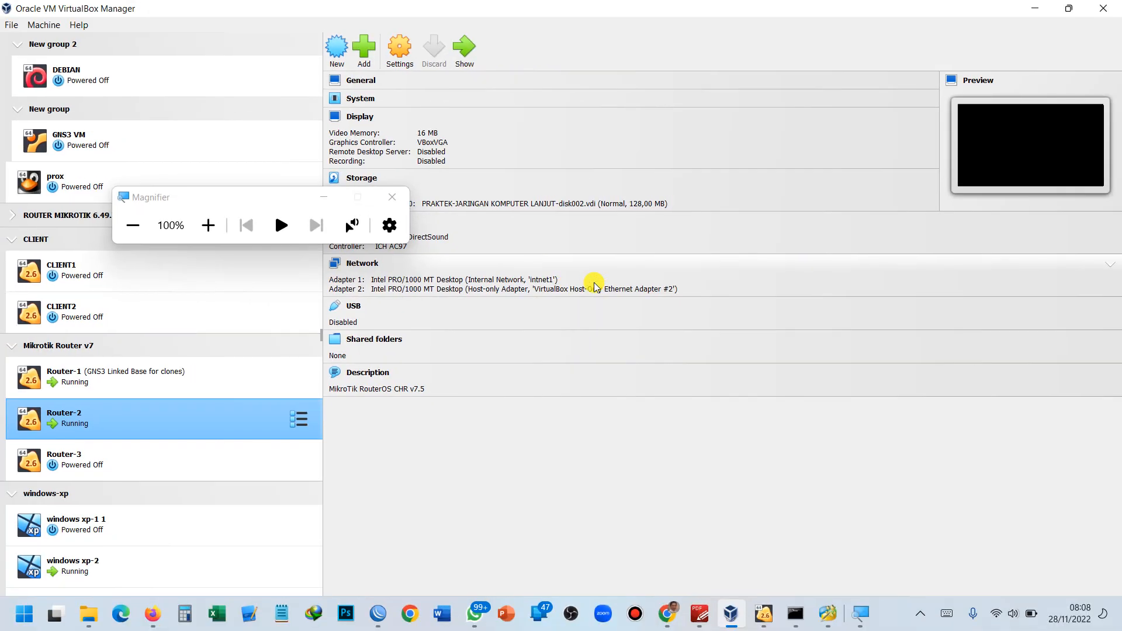
{"action": "left_click", "coordinate": [1036, 11]}
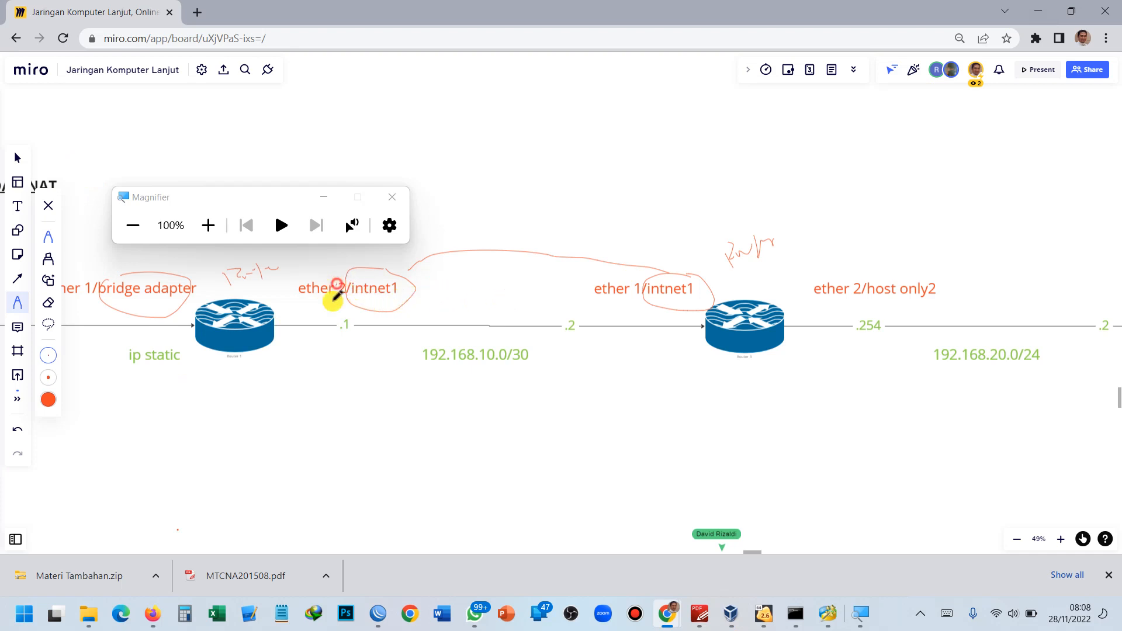
Draw a red line between the two intnet1 labels and zoom out to show the whole diagram.
{"action": "mouse_move", "coordinate": [349, 275]}
{"action": "left_mouse_down"}
{"action": "mouse_move", "coordinate": [383, 261]}
{"action": "mouse_move", "coordinate": [501, 260]}
{"action": "mouse_move", "coordinate": [555, 274]}
{"action": "left_mouse_up"}
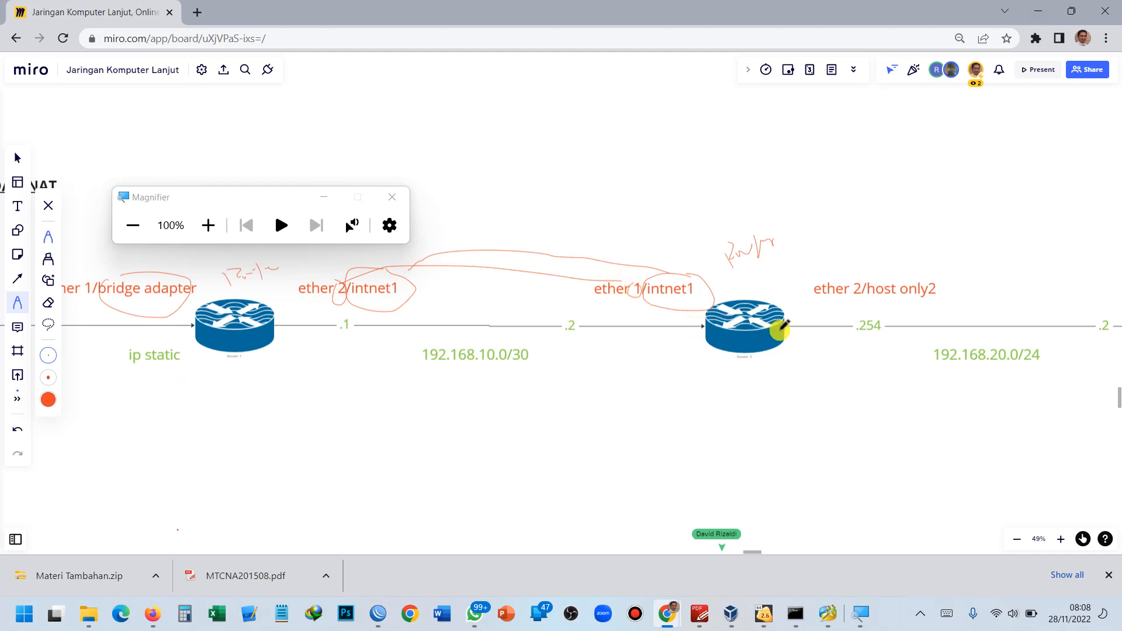
{"action": "left_click_drag", "start_coordinate": [774, 391], "coordinate": [635, 364]}
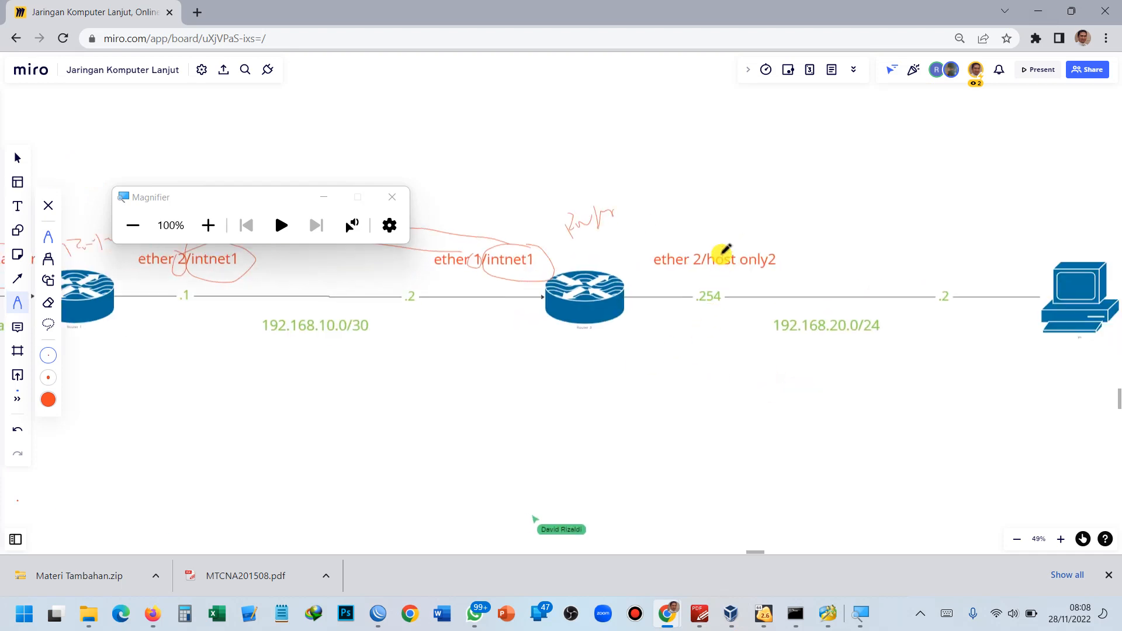
{"action": "left_click_drag", "start_coordinate": [842, 373], "coordinate": [935, 366]}
{"action": "scroll", "coordinate": [815, 342], "scroll_direction": "down", "scroll_amount": 5}
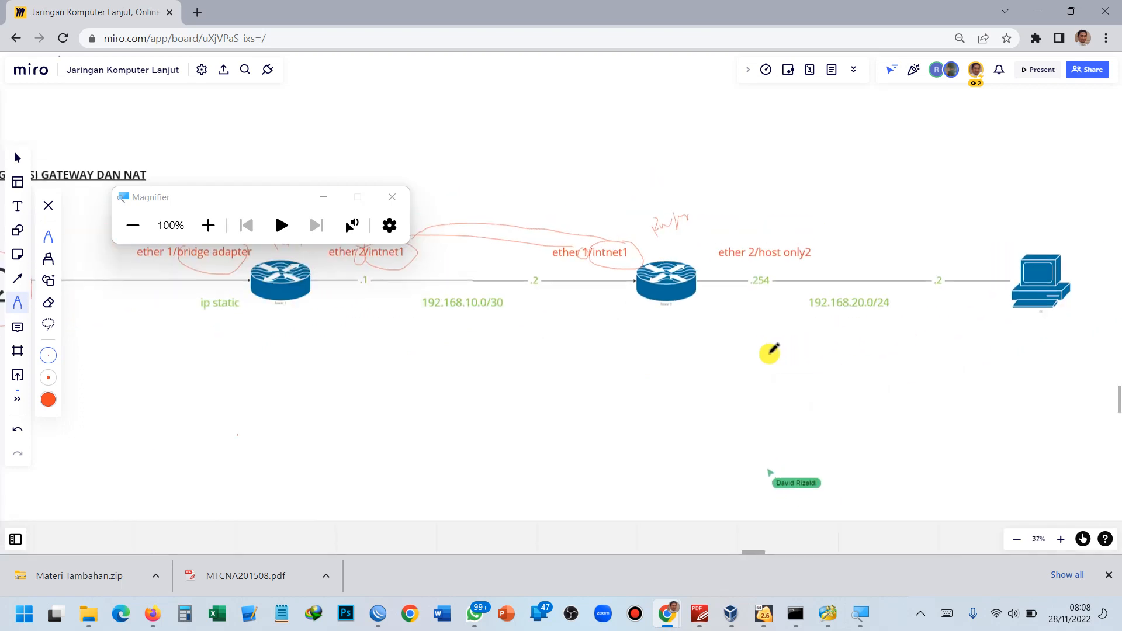
{"action": "scroll", "coordinate": [767, 353], "scroll_direction": "up", "scroll_amount": 1}
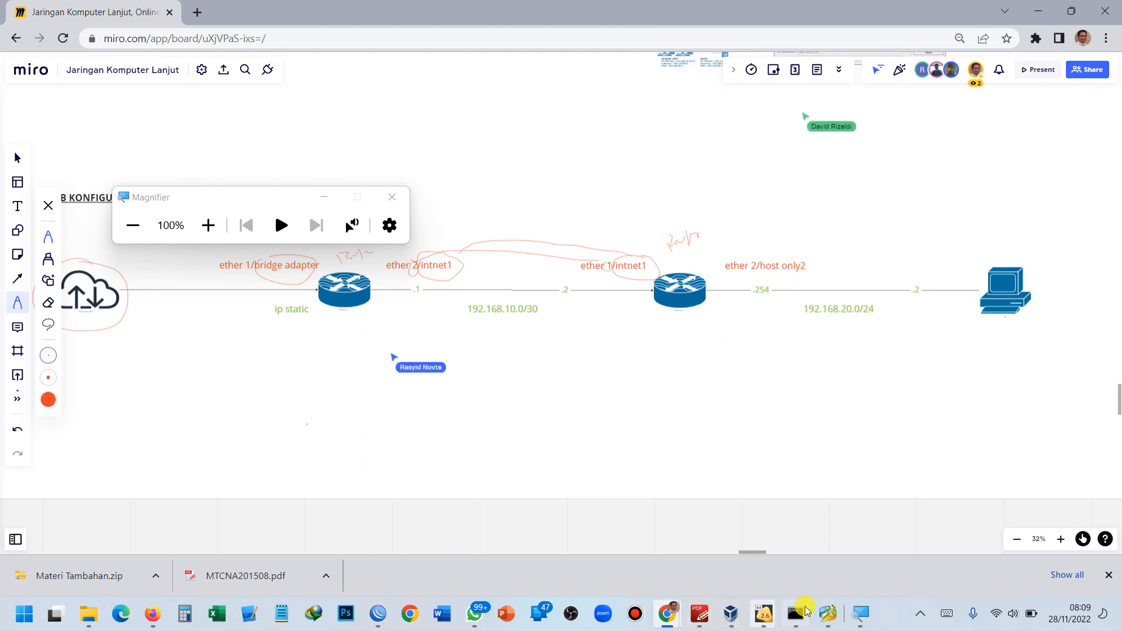
{"action": "mouse_move", "coordinate": [733, 623]}
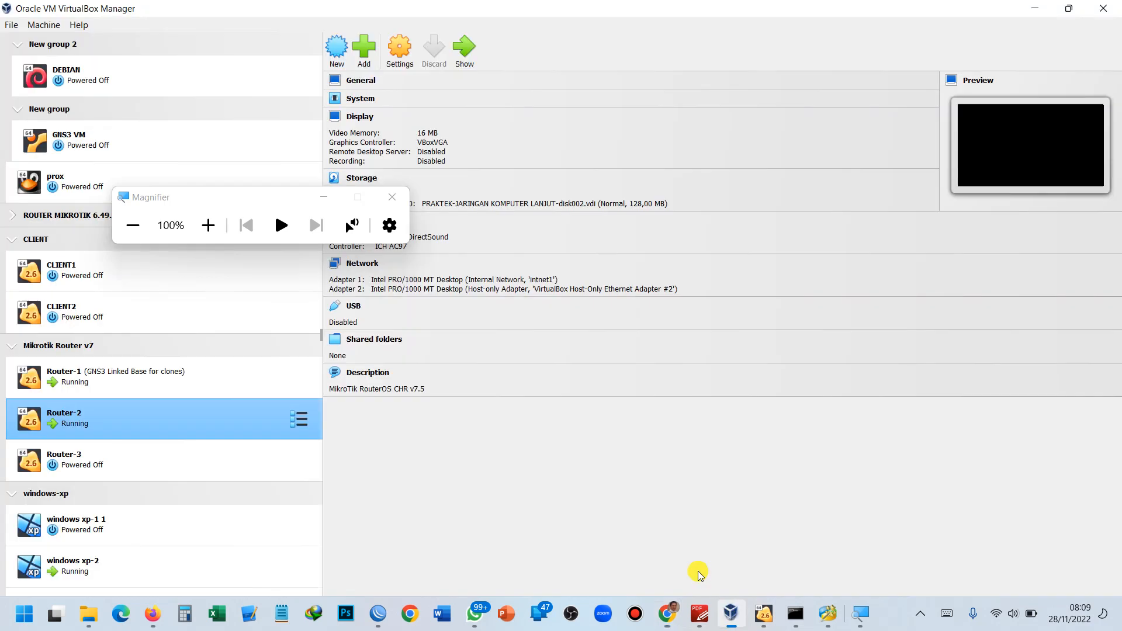
Reselect Router-1 in VirtualBox Manager and magnify Adapter 1 bridged to the wireless card.
{"action": "left_click", "coordinate": [727, 576]}
{"action": "left_click", "coordinate": [177, 377]}
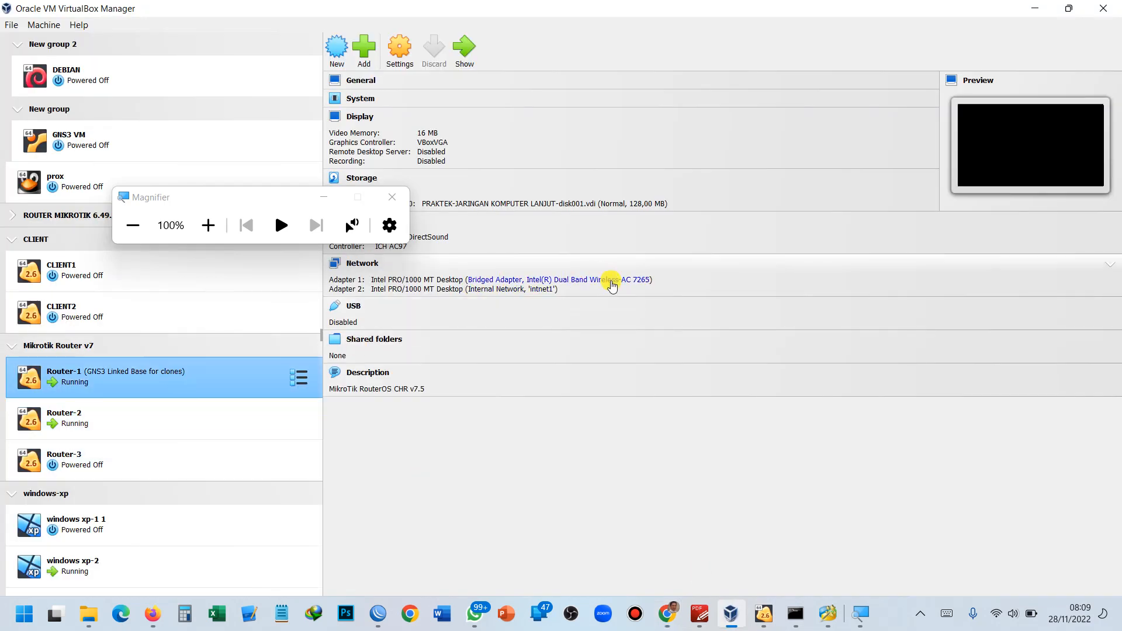
{"action": "key", "text": "super+plus"}
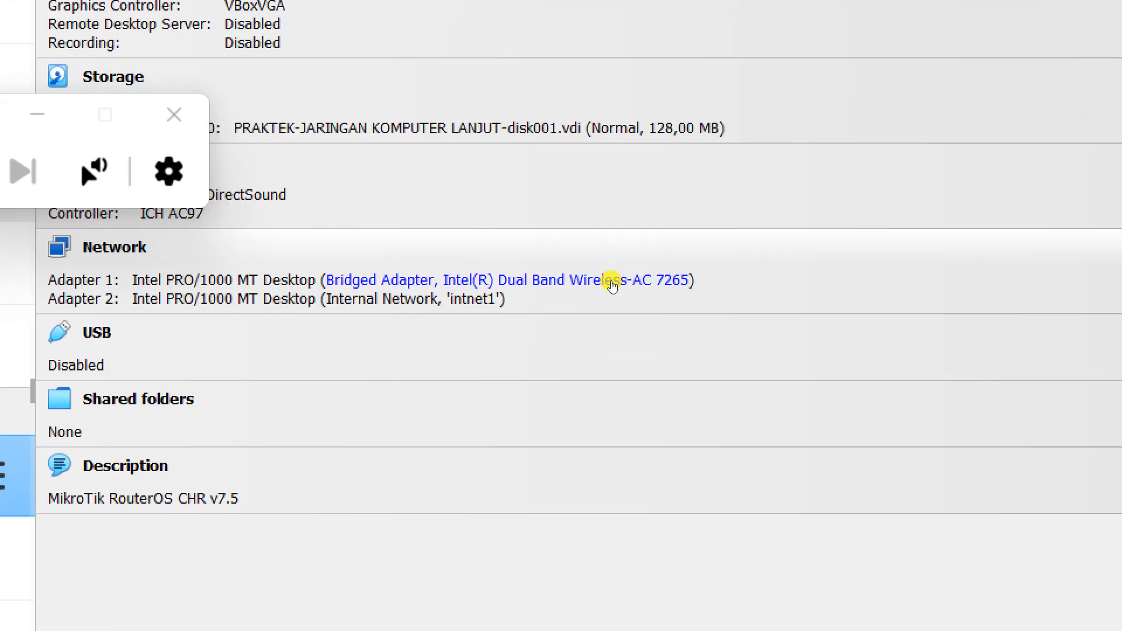
{"action": "key", "text": "super"}
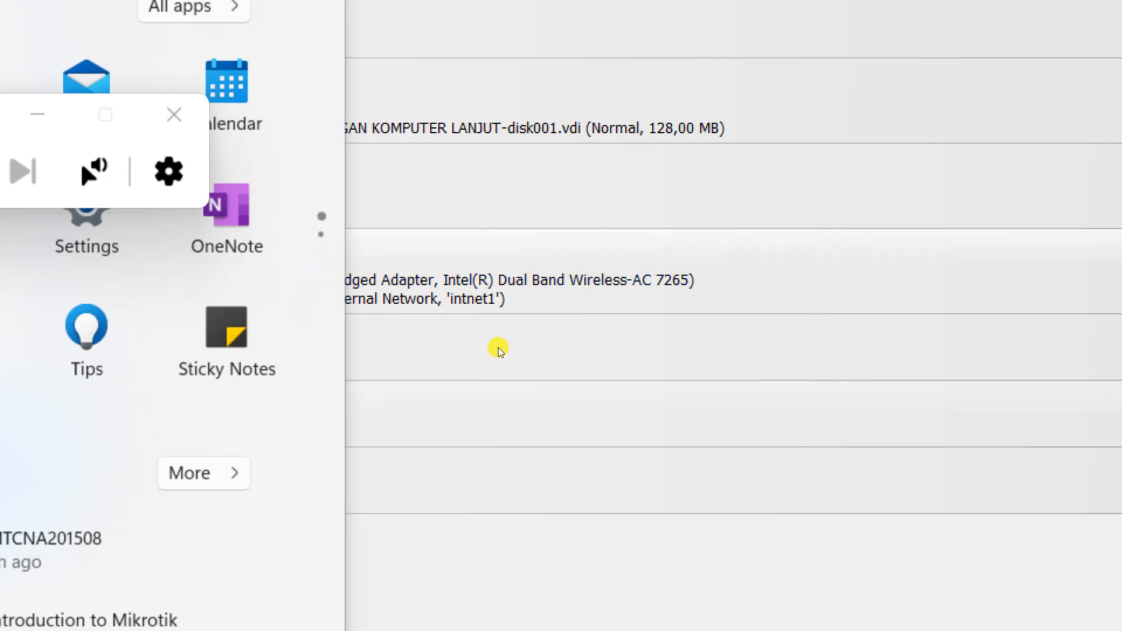
{"action": "key", "text": "super+minus"}
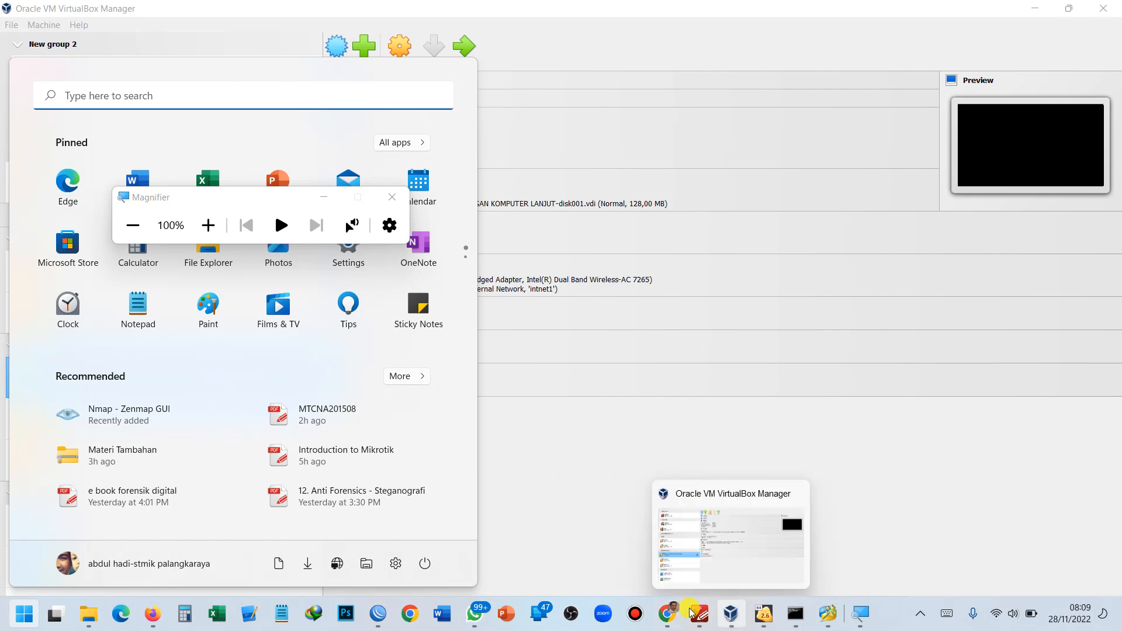
{"action": "left_click", "coordinate": [364, 616]}
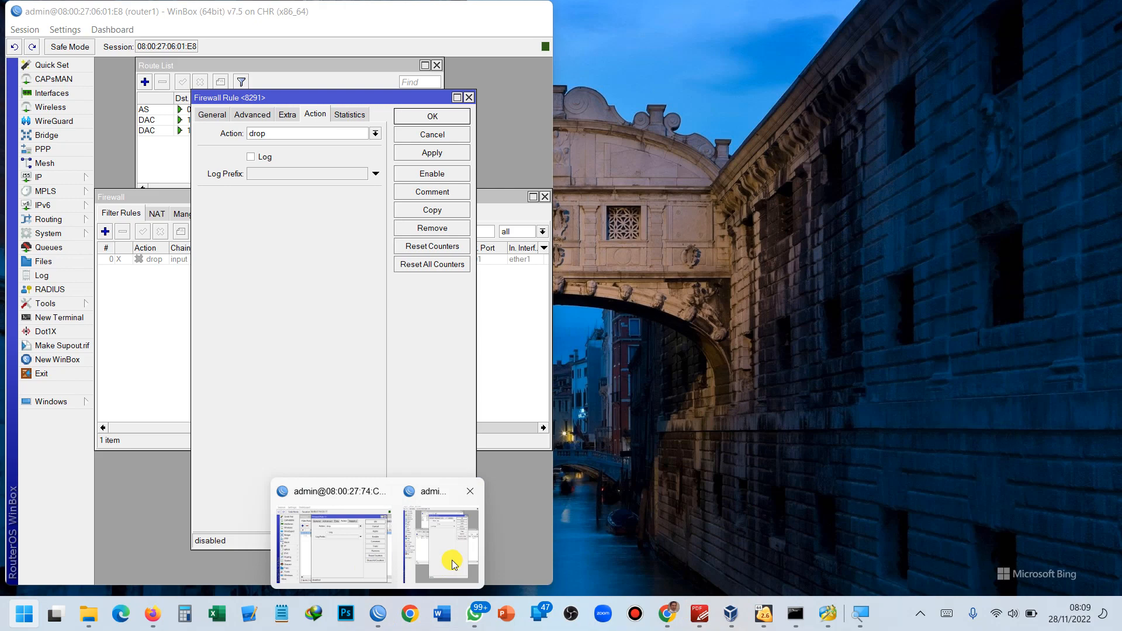
Close router1's firewall rule windows and review its IP address list, selecting 192.168.0.1/30.
{"action": "left_click", "coordinate": [453, 565]}
{"action": "key", "text": "super+plus"}
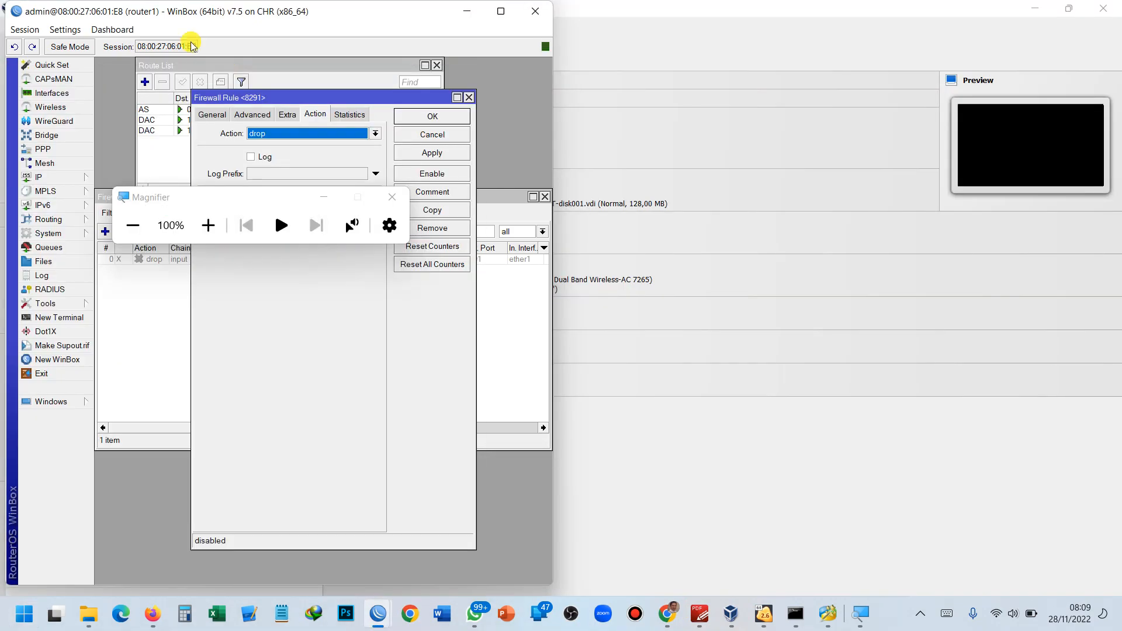
{"action": "left_click", "coordinate": [430, 114]}
{"action": "left_click", "coordinate": [392, 197]}
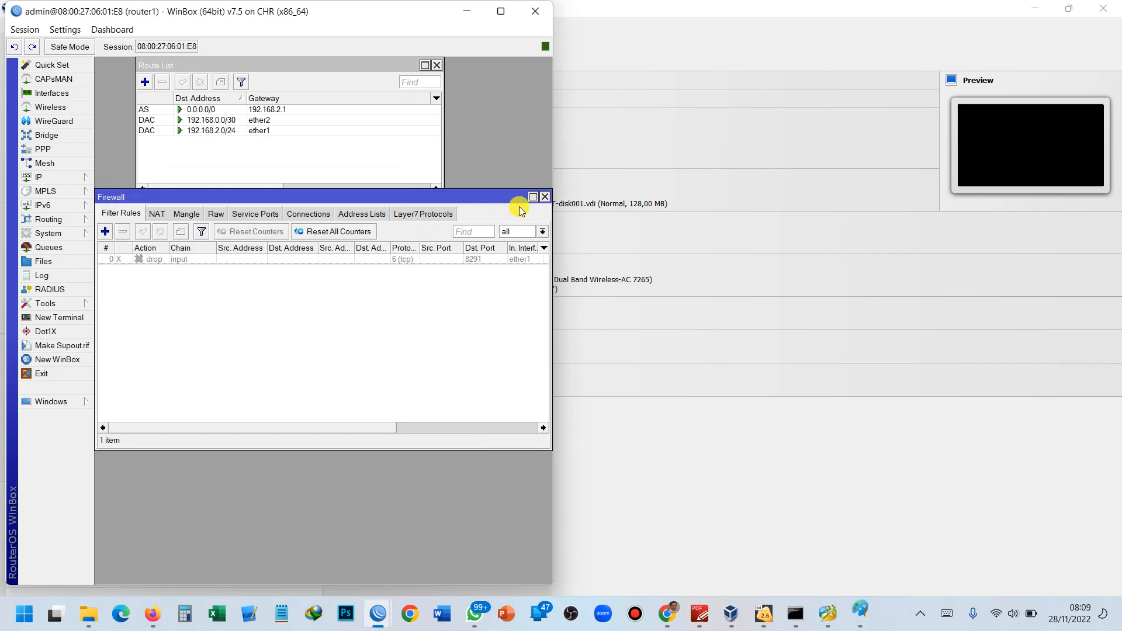
{"action": "left_click", "coordinate": [545, 198]}
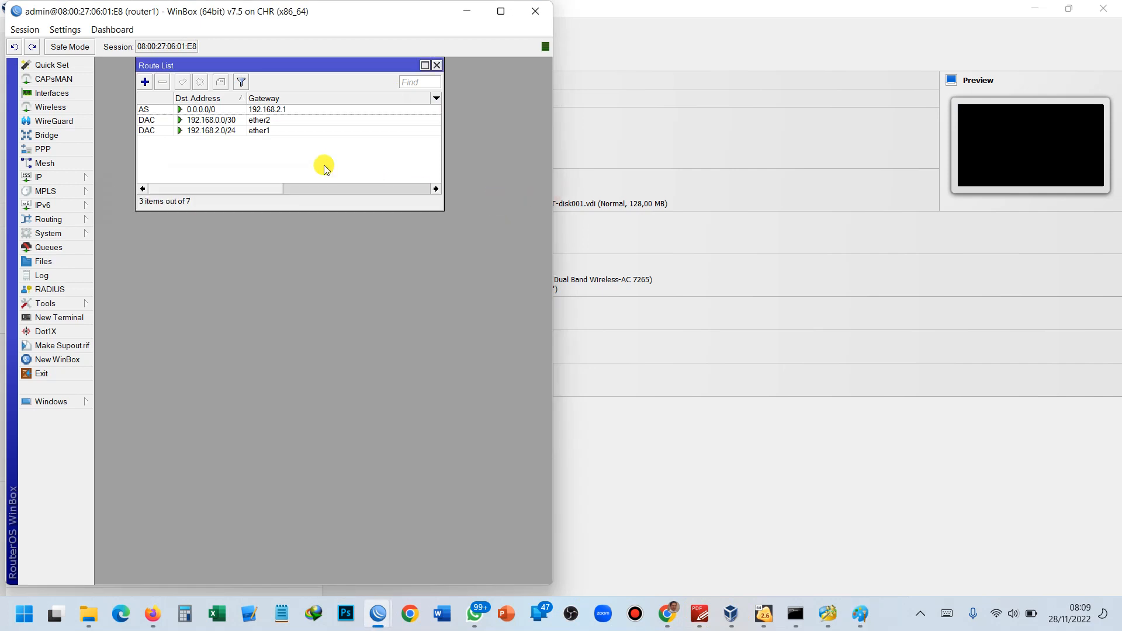
{"action": "left_click", "coordinate": [75, 176]}
{"action": "left_click", "coordinate": [125, 194]}
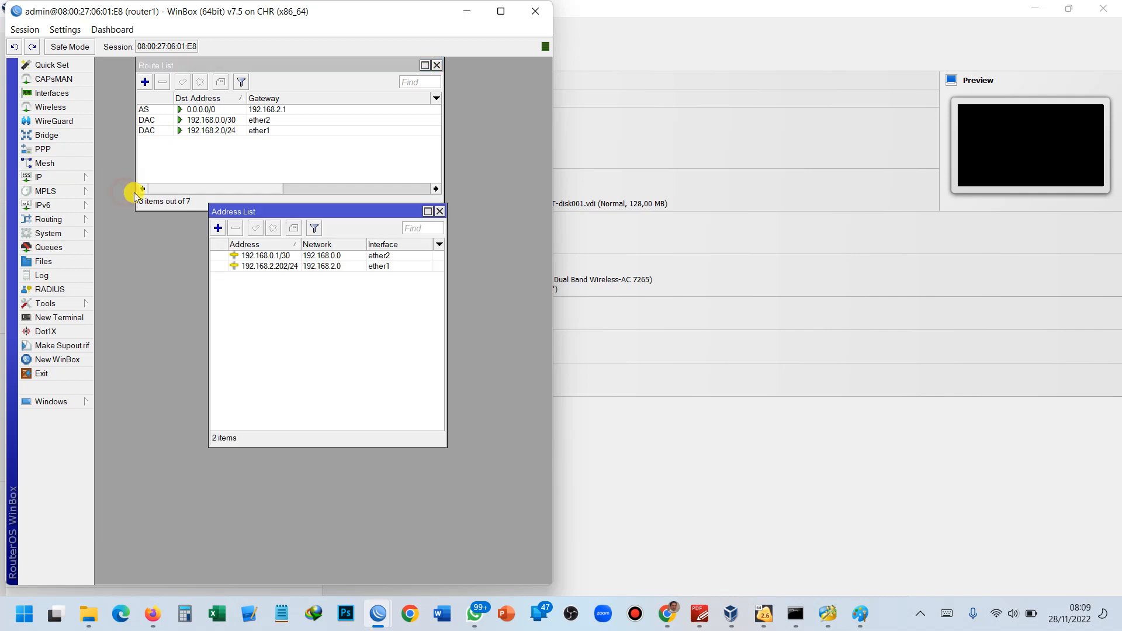
{"action": "left_click", "coordinate": [259, 257]}
Add a DHCP client on ether1 and verify it leases 192.168.8.30/24.
{"action": "left_click", "coordinate": [79, 177]}
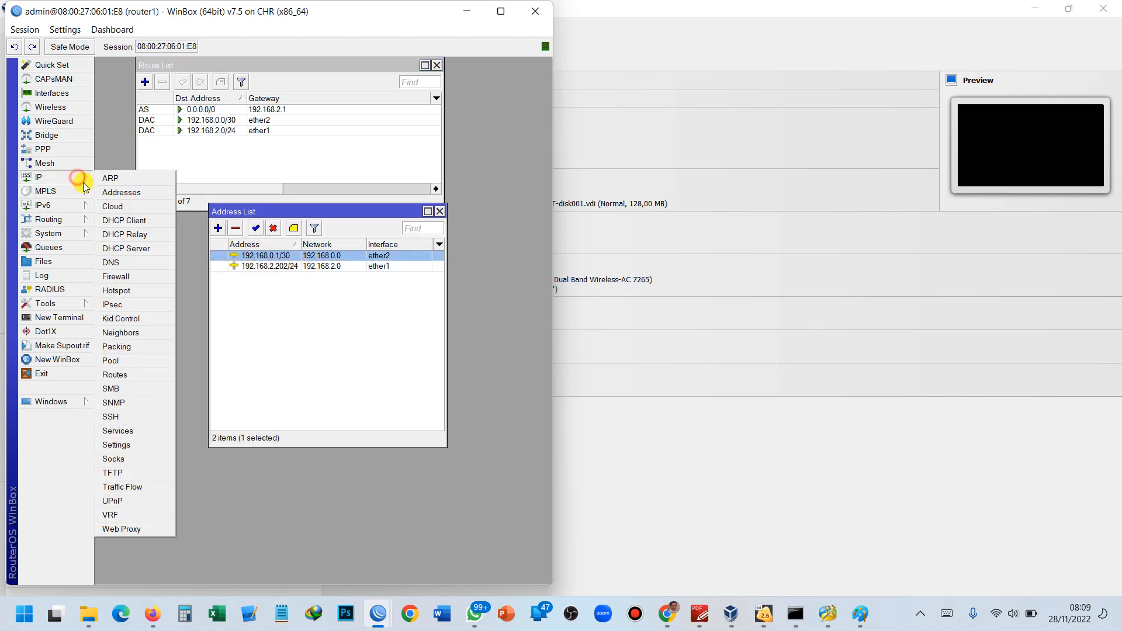
{"action": "left_click", "coordinate": [140, 221]}
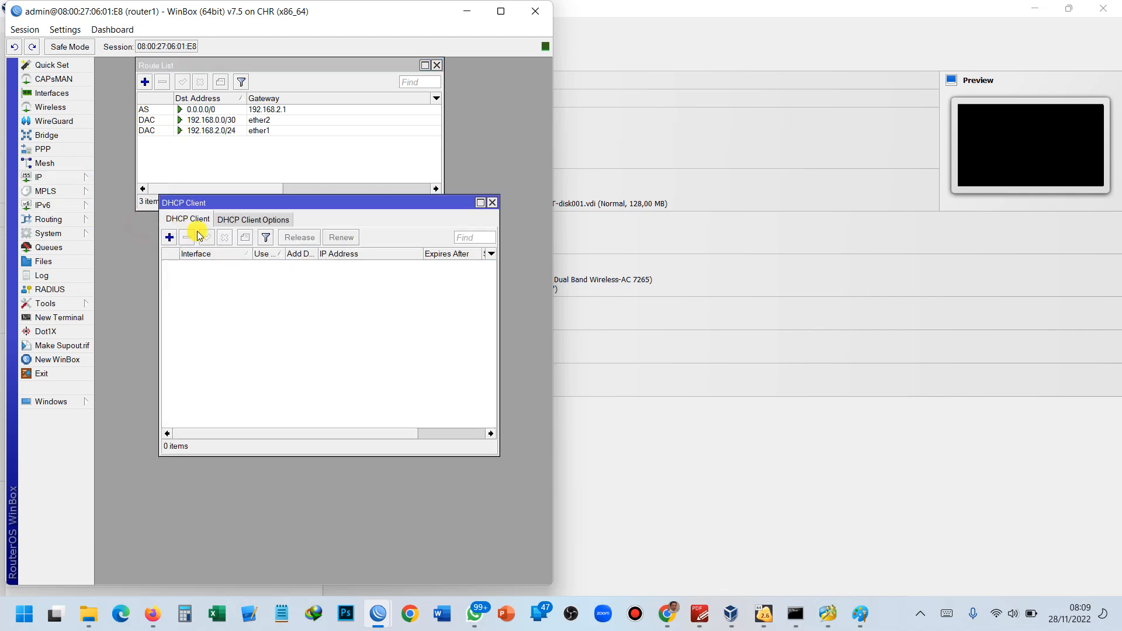
{"action": "left_click", "coordinate": [170, 238]}
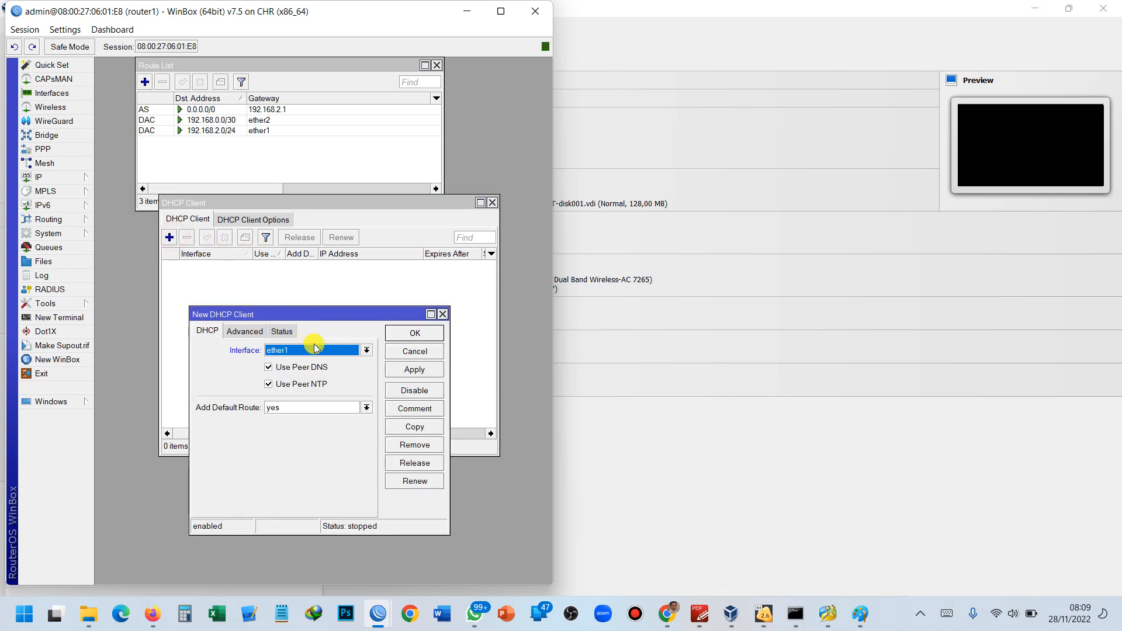
{"action": "left_click", "coordinate": [412, 333]}
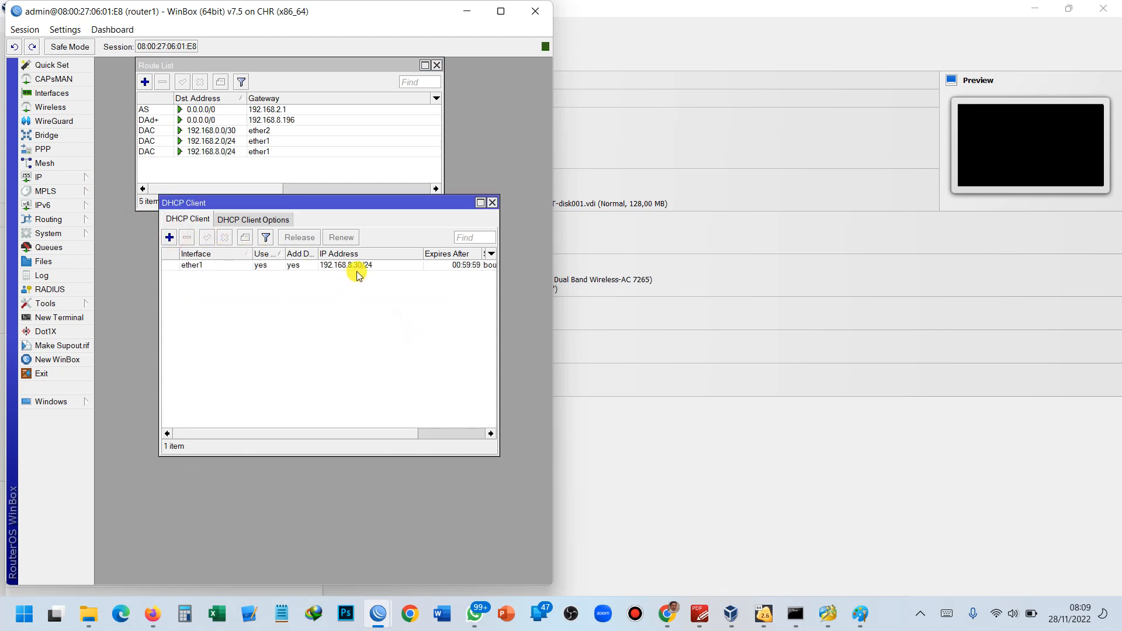
{"action": "left_click", "coordinate": [359, 267]}
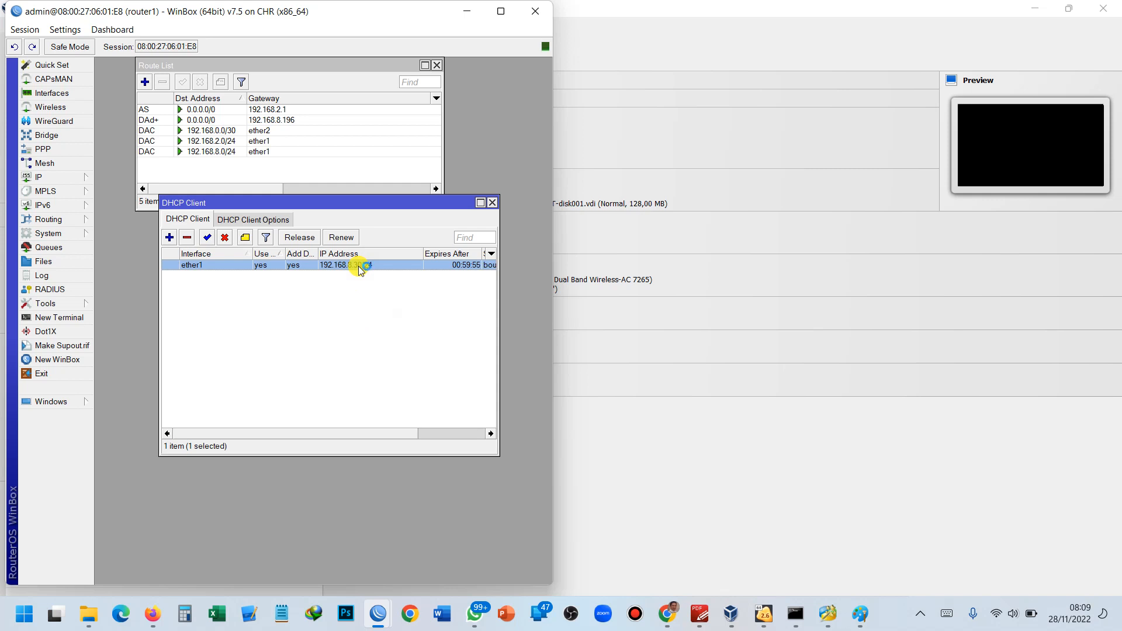
{"action": "key", "text": "super+plus"}
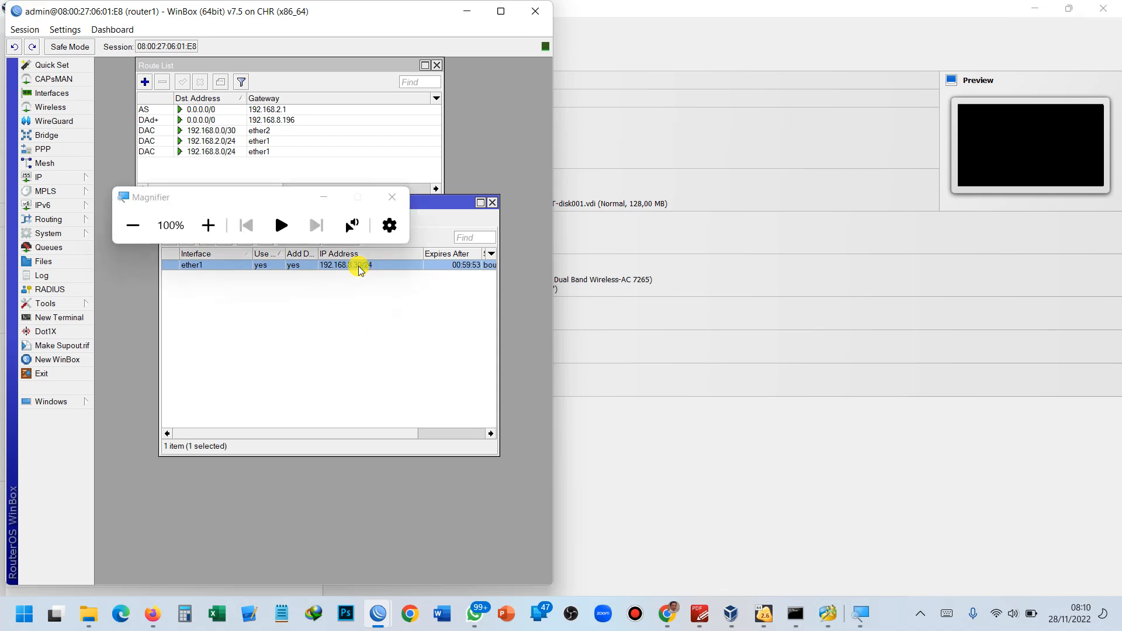
{"action": "key", "text": "super+plus"}
{"action": "key", "text": "super+plus"}
{"action": "key", "text": "super+plus"}
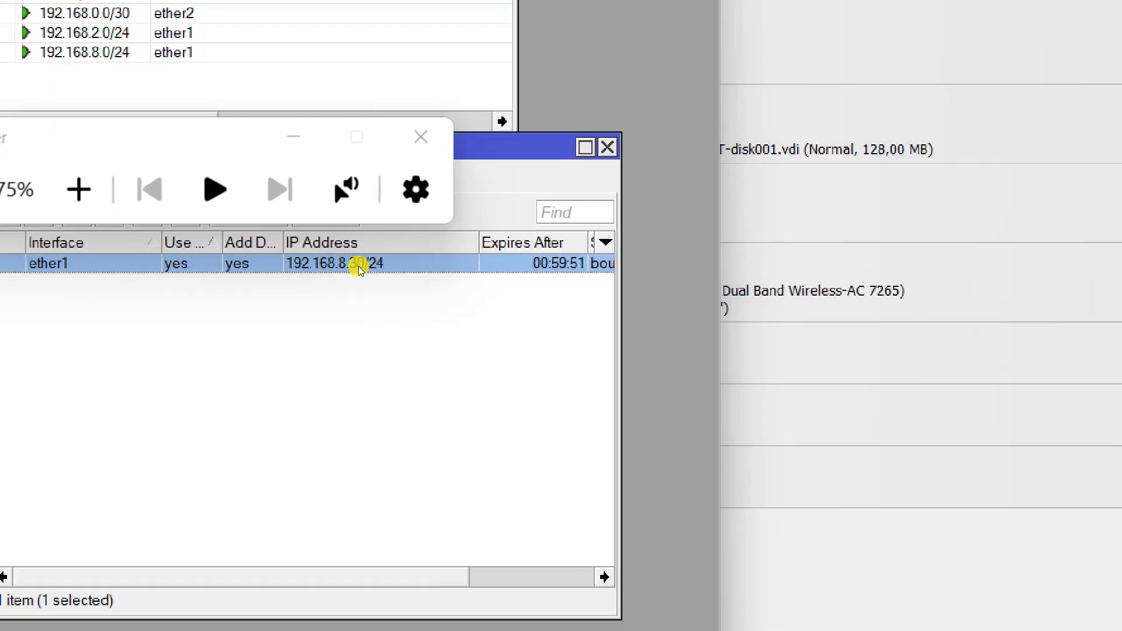
{"action": "key", "text": "super+plus"}
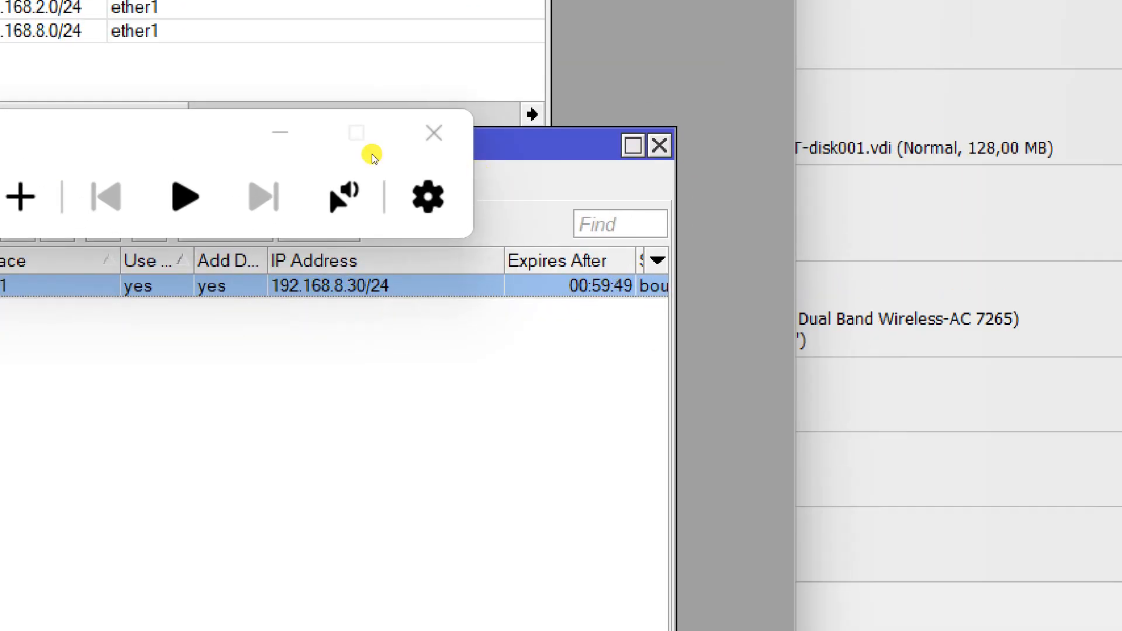
{"action": "left_click", "coordinate": [434, 110]}
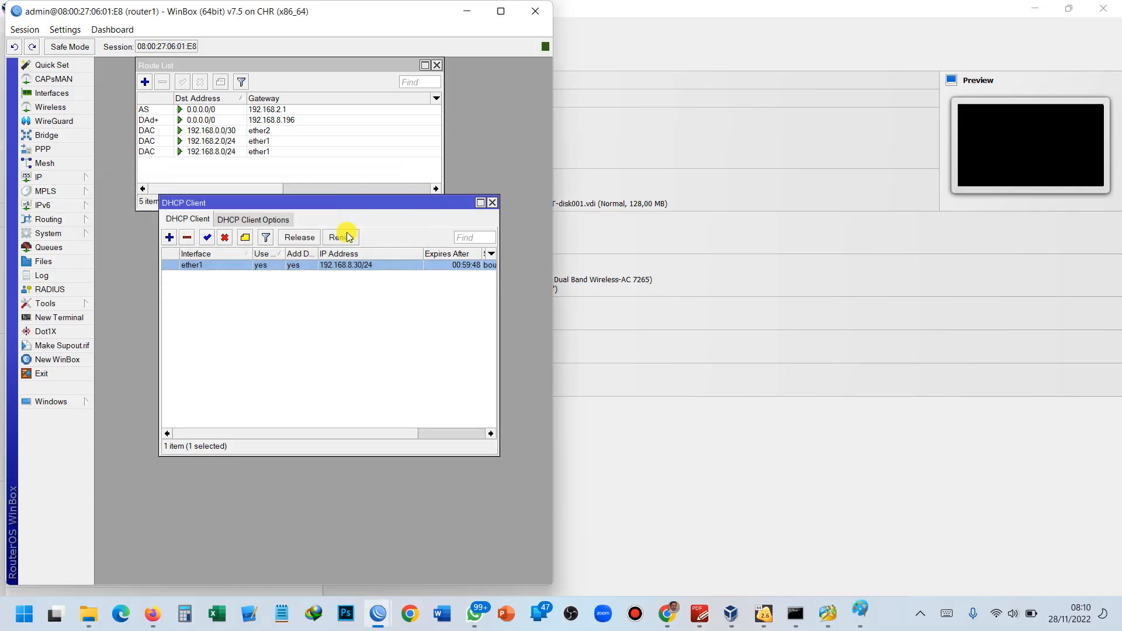
Run 'ping google.com' from a new terminal on router1.
{"action": "left_click", "coordinate": [73, 316]}
{"action": "type", "text": "PING"}
{"action": "key", "text": "BackSpace"}
{"action": "key", "text": "BackSpace"}
{"action": "key", "text": "BackSpace"}
{"action": "type", "text": "ping g"}
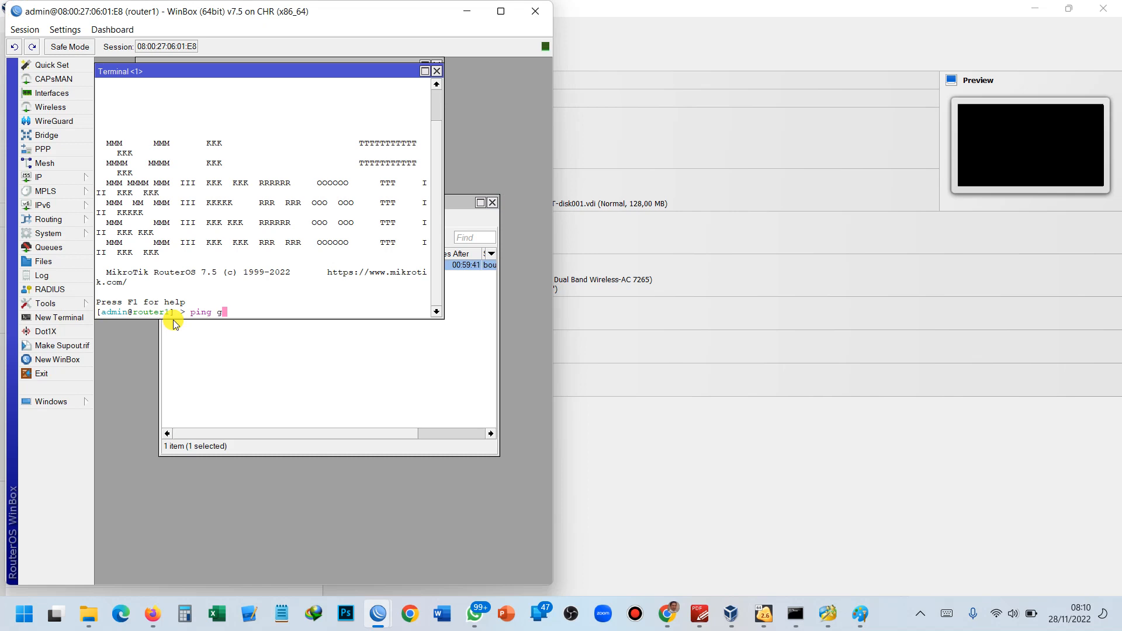
{"action": "type", "text": "oogle.com"}
{"action": "key", "text": "Return"}
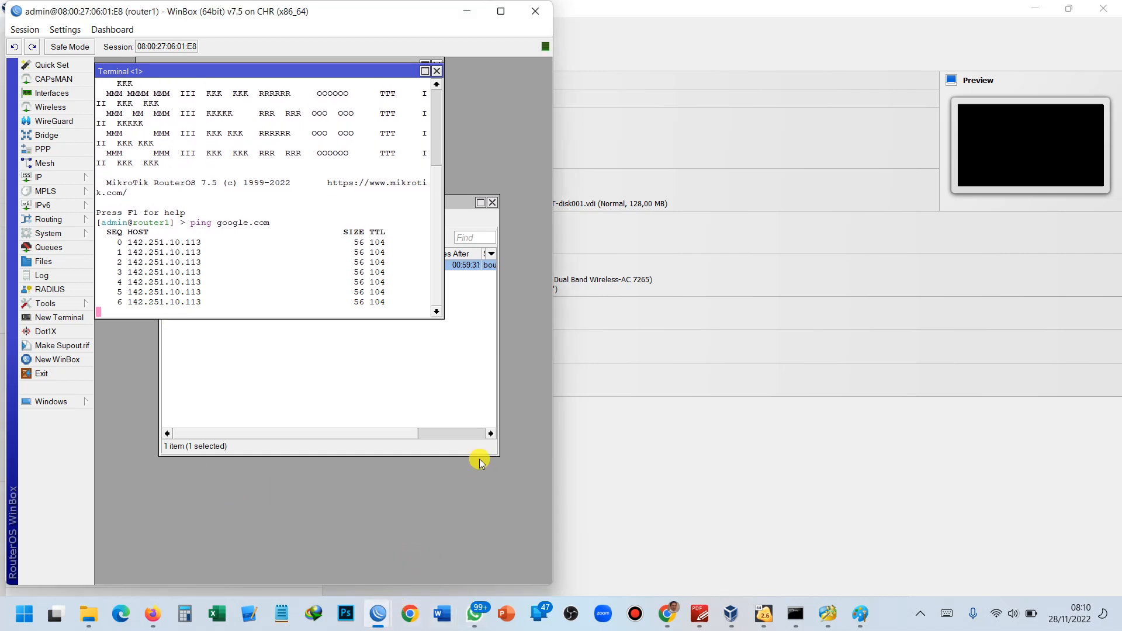
Run 'ping google.com' from a new terminal on router2.
{"action": "mouse_move", "coordinate": [378, 613]}
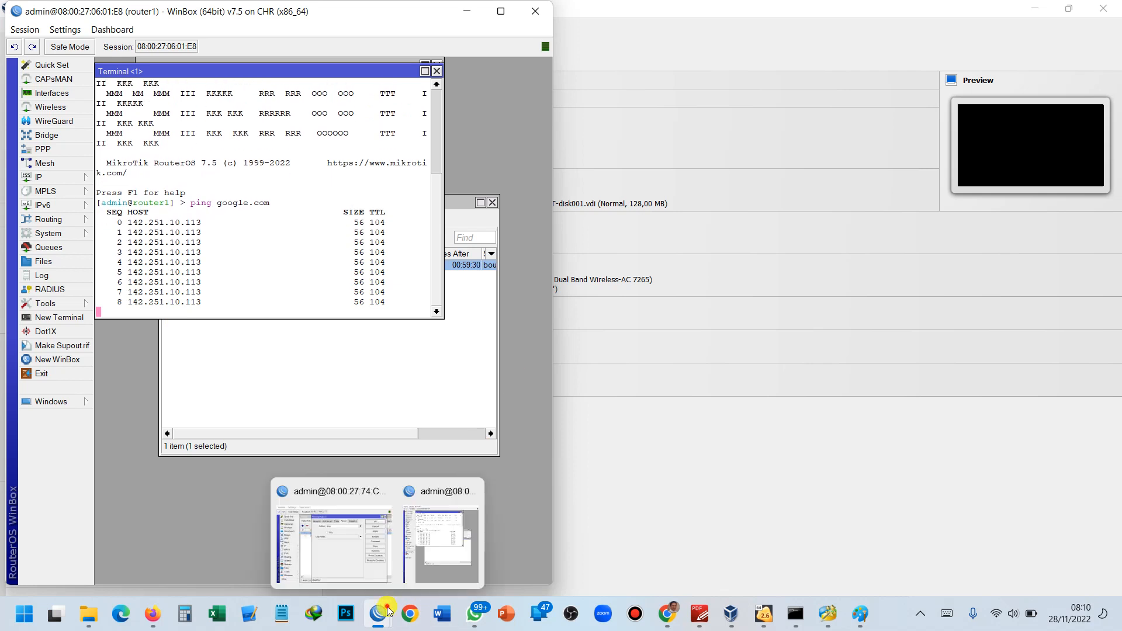
{"action": "left_click", "coordinate": [348, 560]}
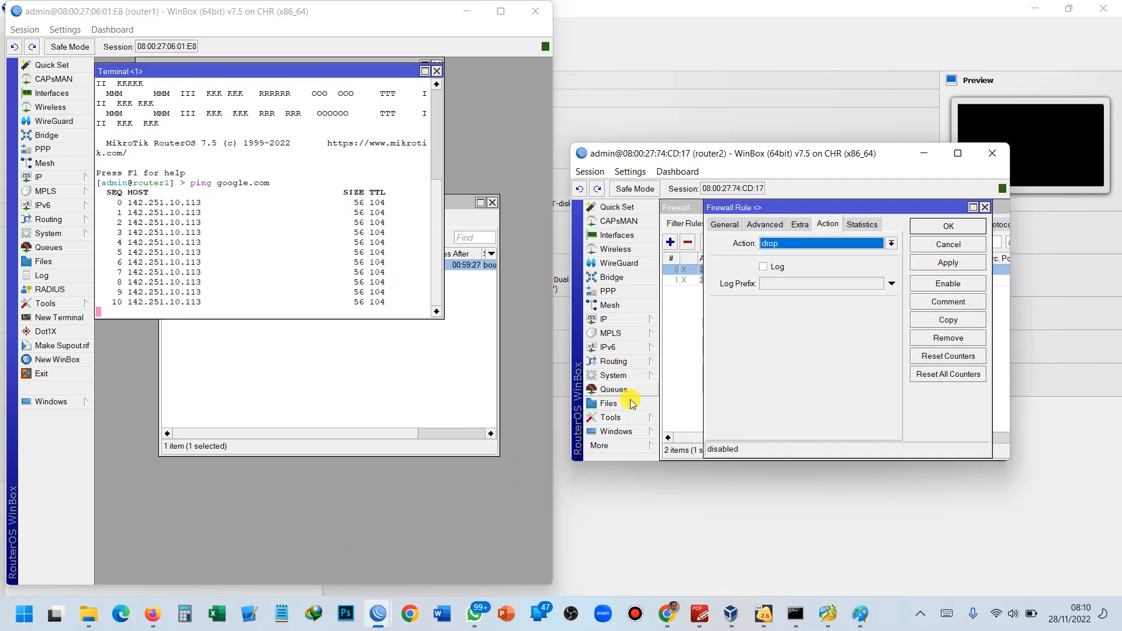
{"action": "left_click", "coordinate": [613, 320]}
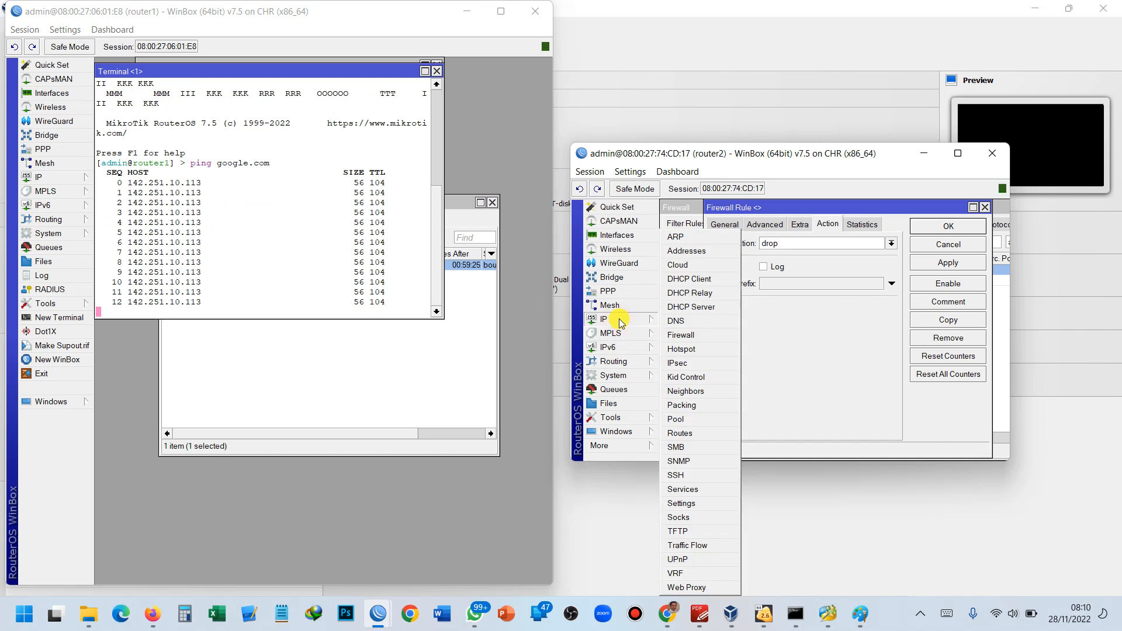
{"action": "mouse_move", "coordinate": [637, 445]}
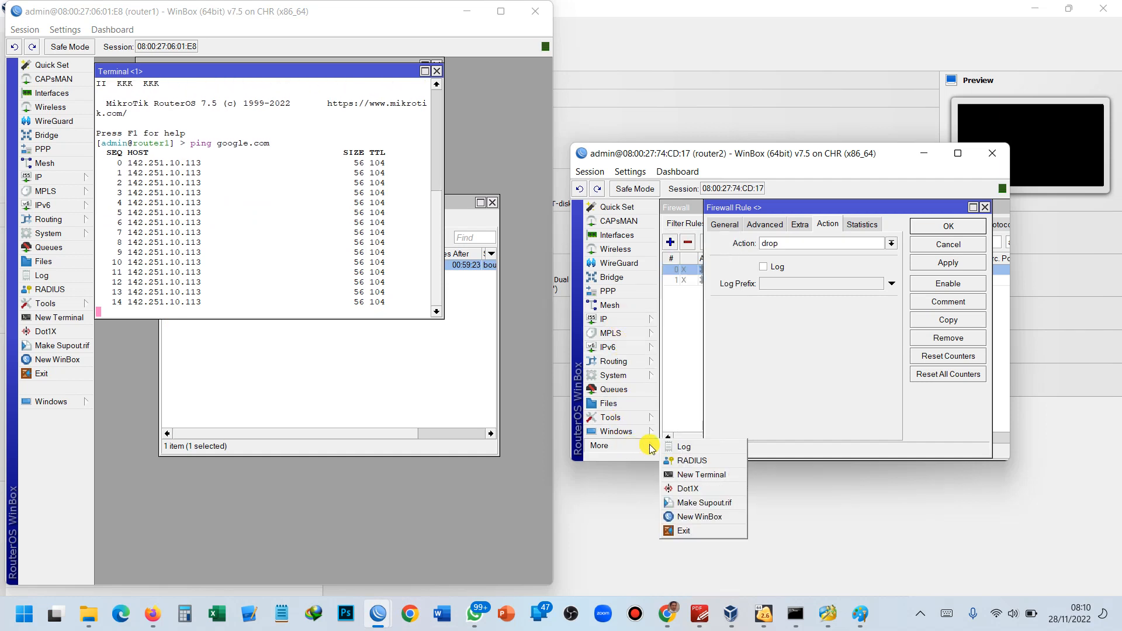
{"action": "left_click", "coordinate": [692, 479]}
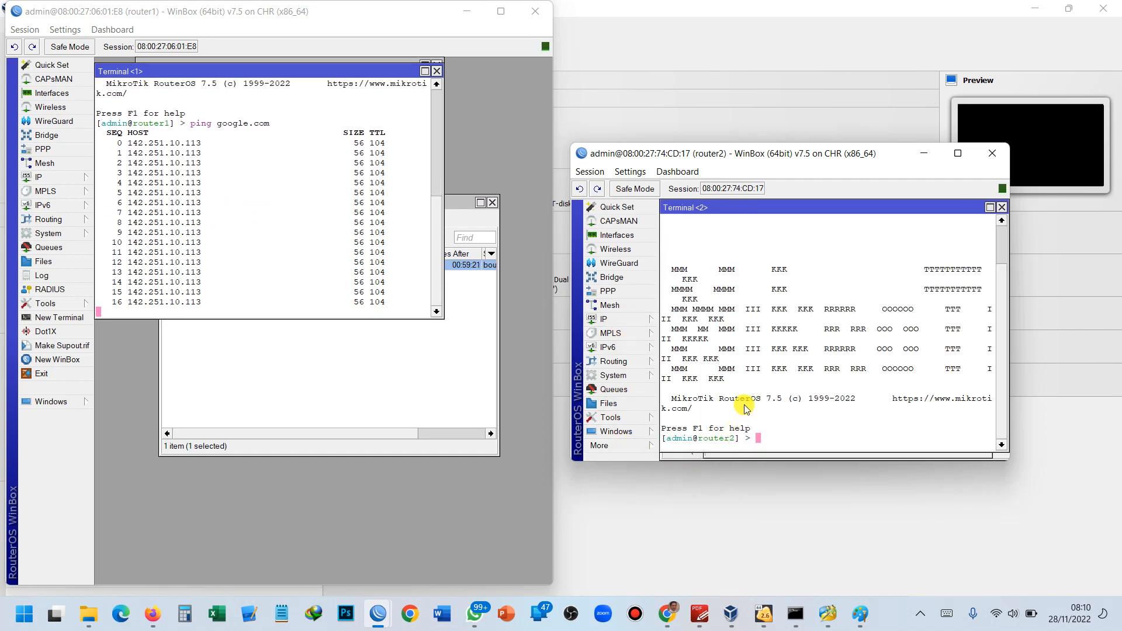
{"action": "type", "text": "ping google.c"}
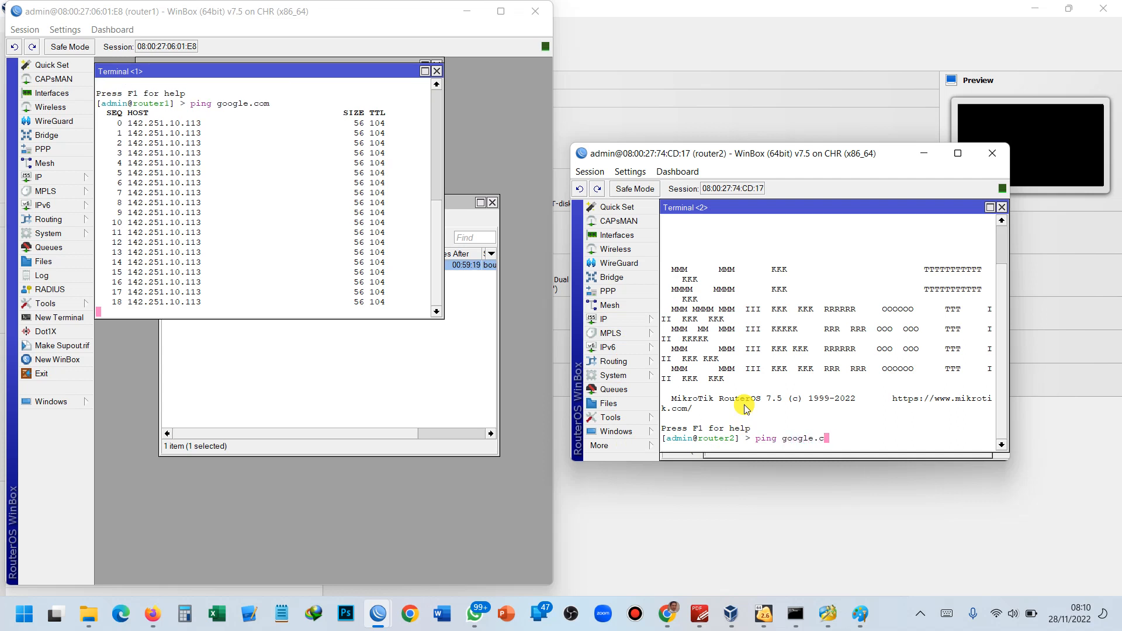
{"action": "type", "text": "om"}
{"action": "key", "text": "Return"}
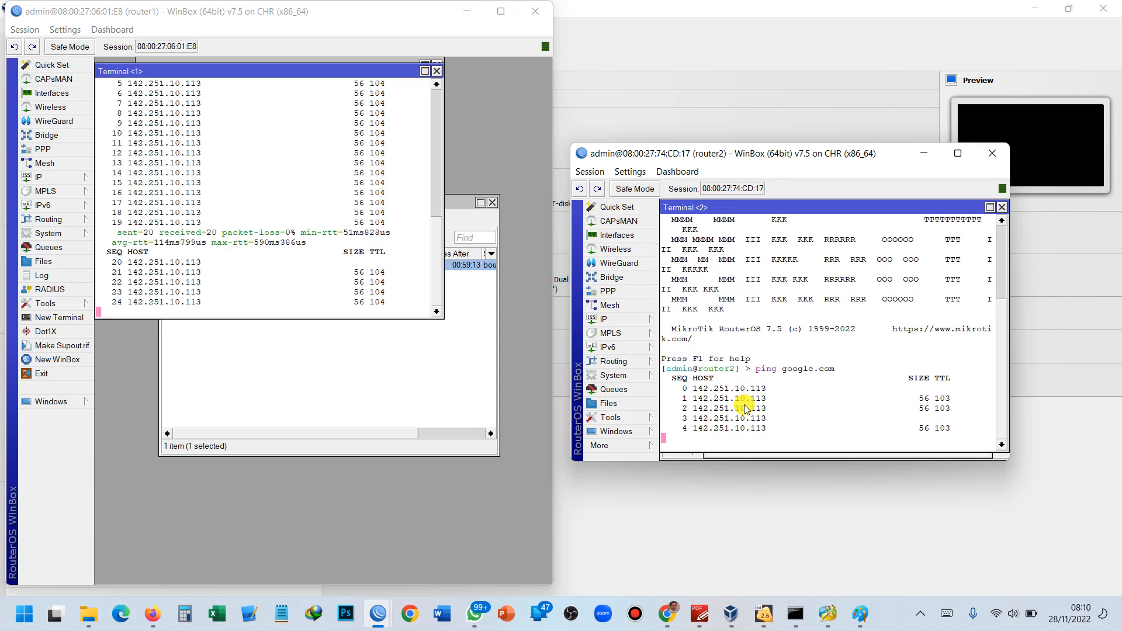
{"action": "left_click", "coordinate": [731, 614]}
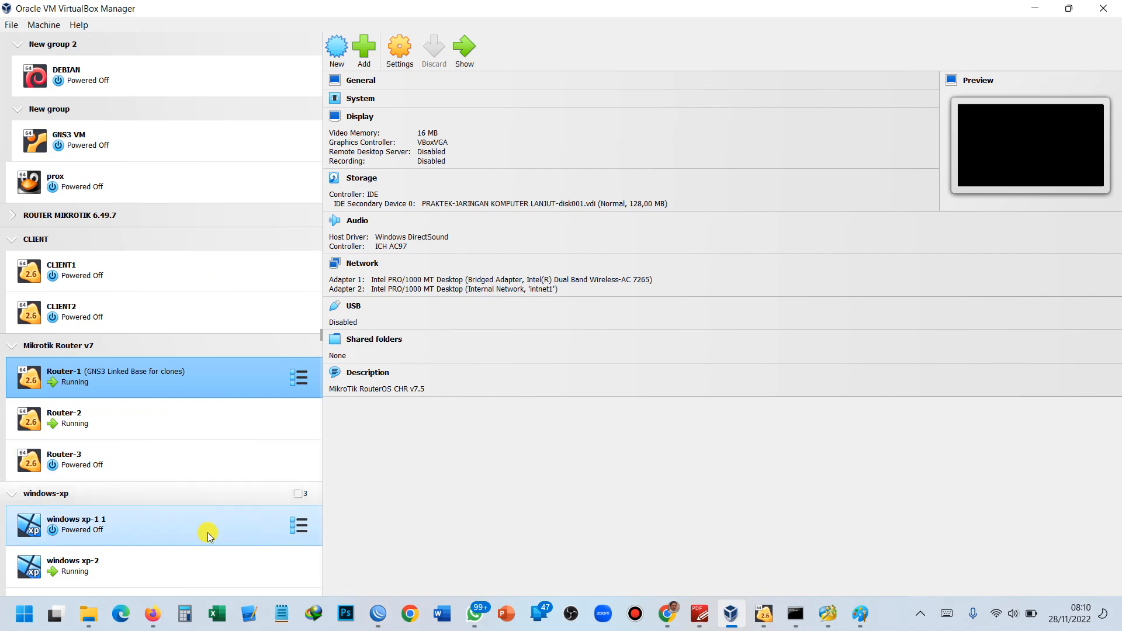
On windows xp-2, run 'ping google.com -t' in a Command Prompt.
{"action": "left_click", "coordinate": [212, 571]}
{"action": "double_click", "coordinate": [211, 571]}
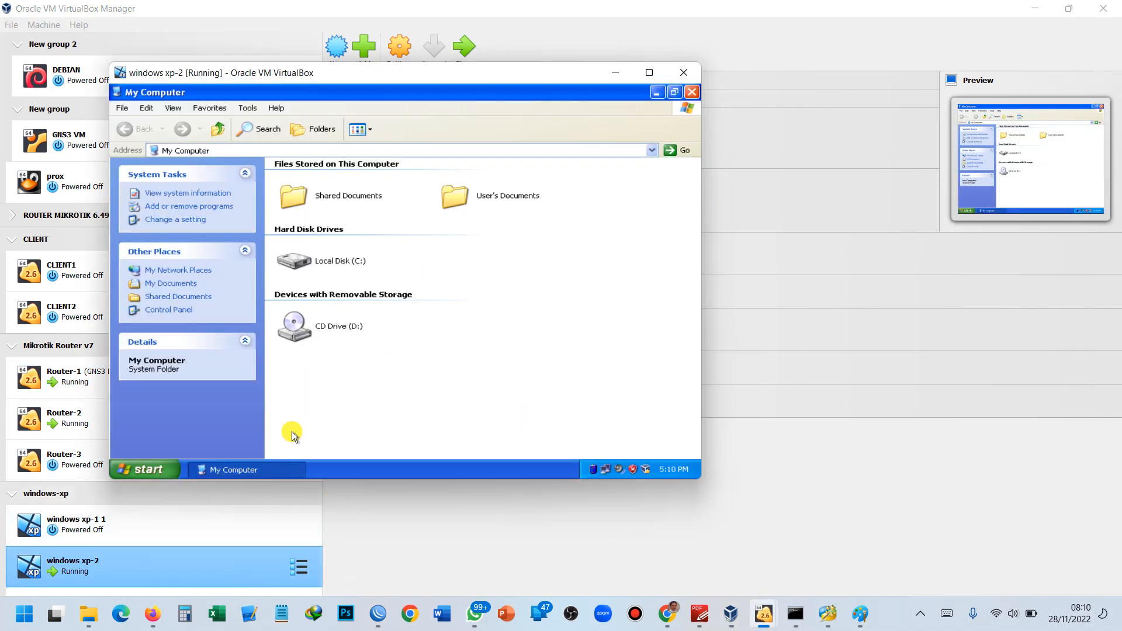
{"action": "left_click", "coordinate": [147, 469]}
{"action": "left_click", "coordinate": [191, 259]}
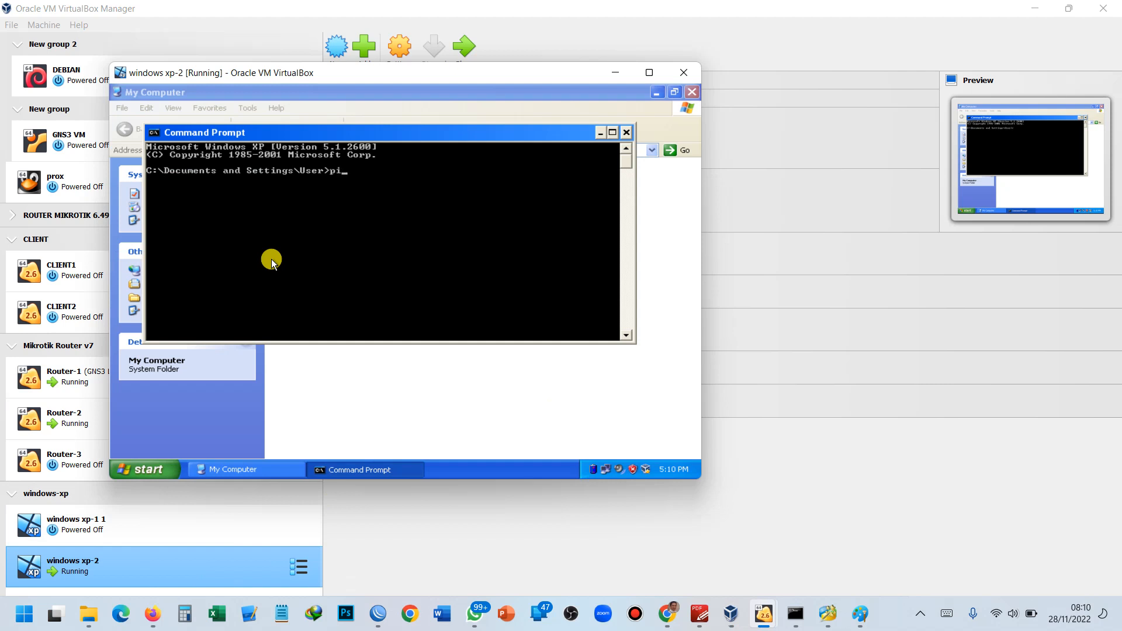
{"action": "type", "text": "ping google.com -t"}
{"action": "key", "text": "Return"}
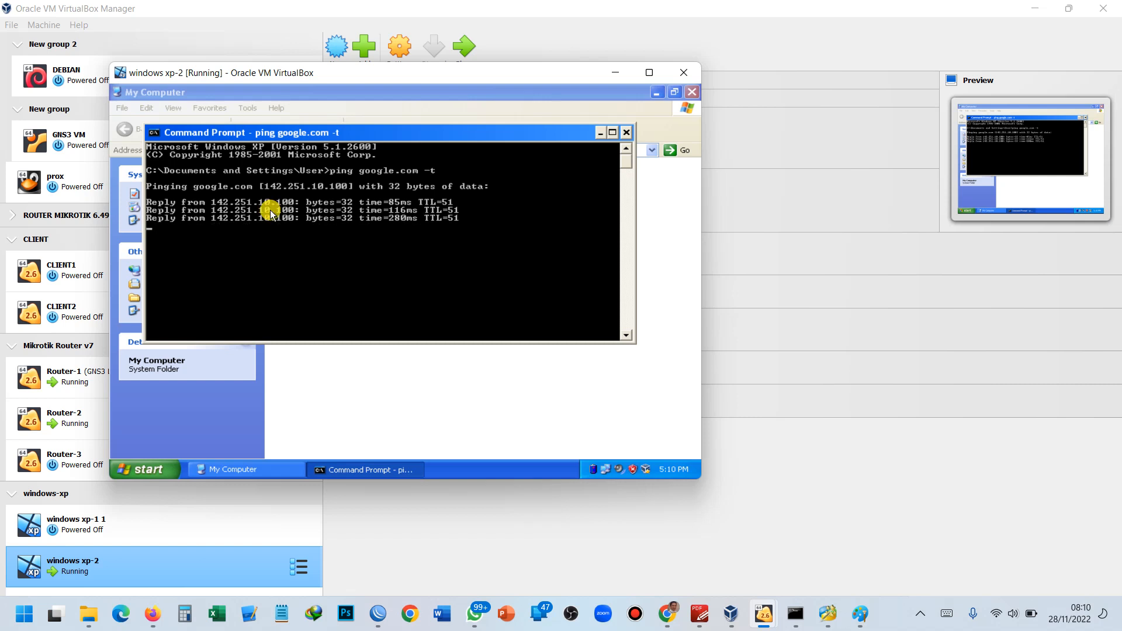
Reveal the continuous ping replies, then minimize the XP window and reselect Router-1.
{"action": "left_click", "coordinate": [317, 99]}
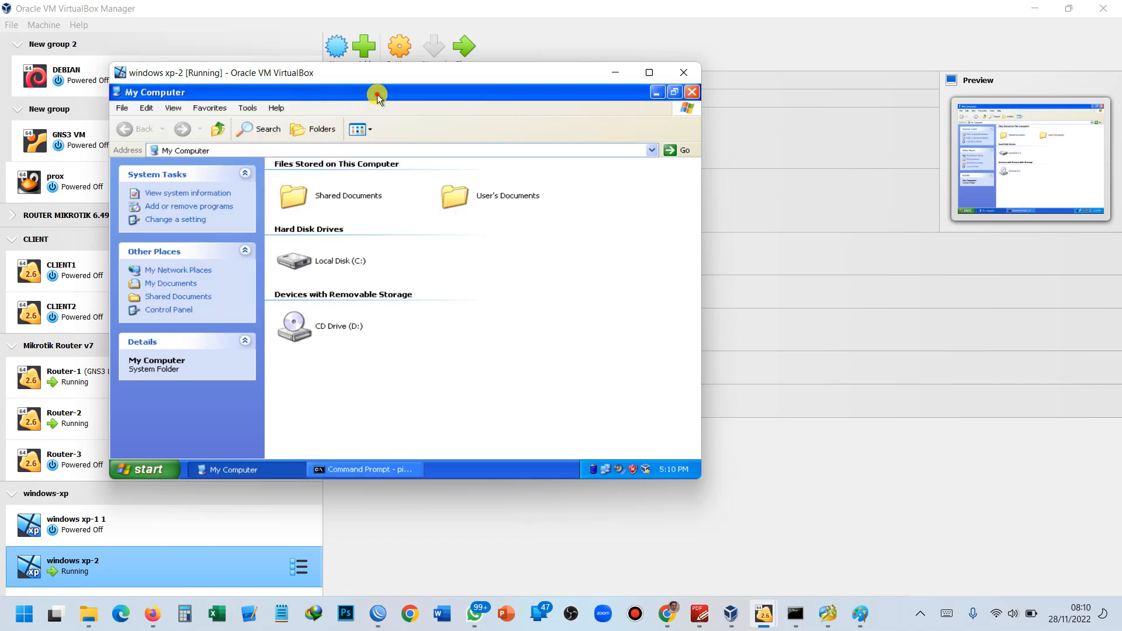
{"action": "left_click", "coordinate": [655, 92]}
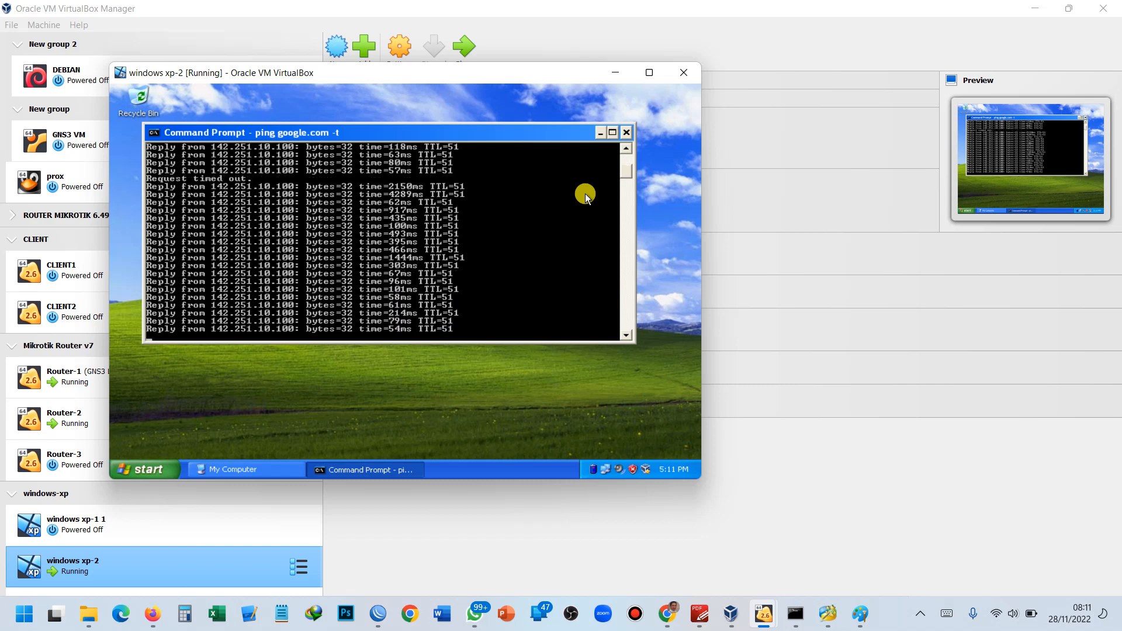
{"action": "left_click", "coordinate": [605, 77]}
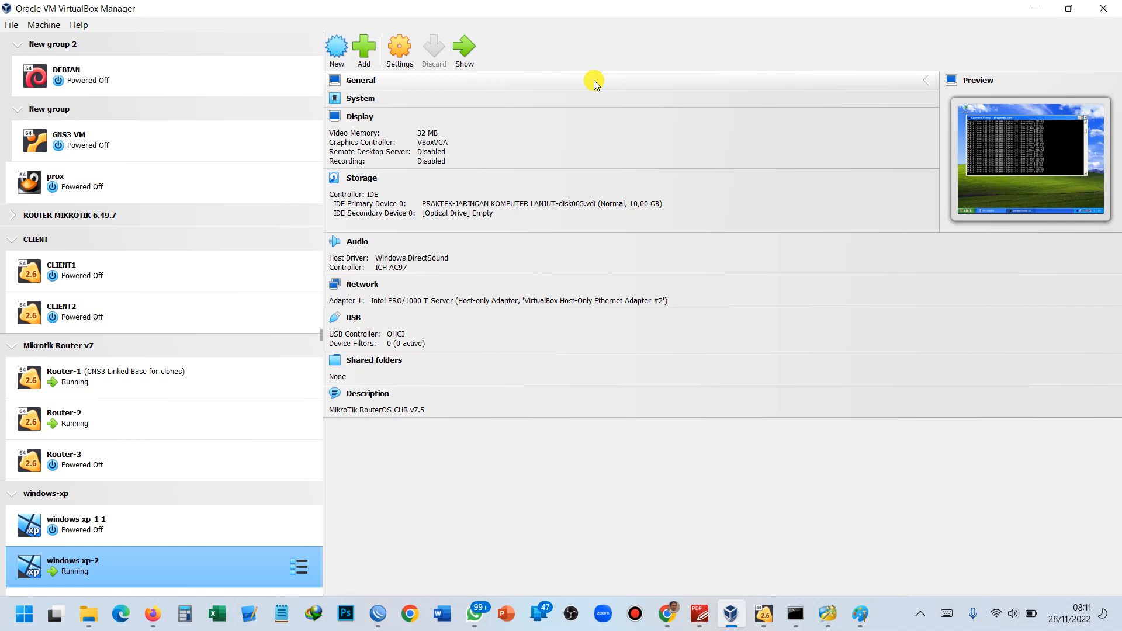
{"action": "left_click", "coordinate": [190, 380]}
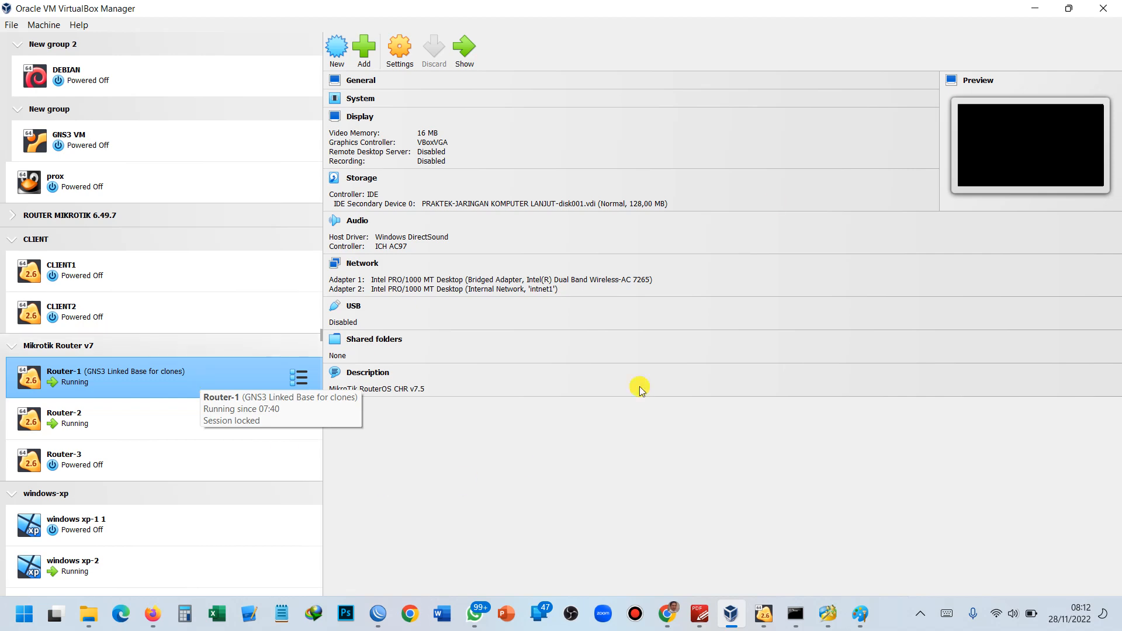
{"action": "left_click", "coordinate": [1034, 9]}
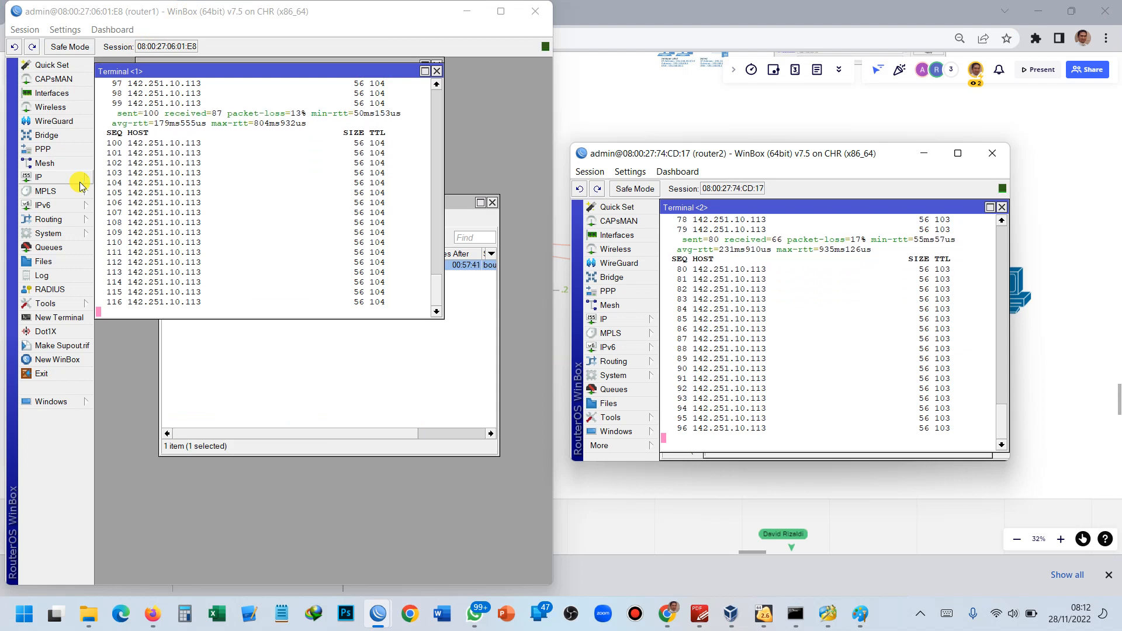
Save a configuration backup named 'na' from the router's File List.
{"action": "key", "text": "super+plus"}
{"action": "key", "text": "super+plus"}
{"action": "key", "text": "super+plus"}
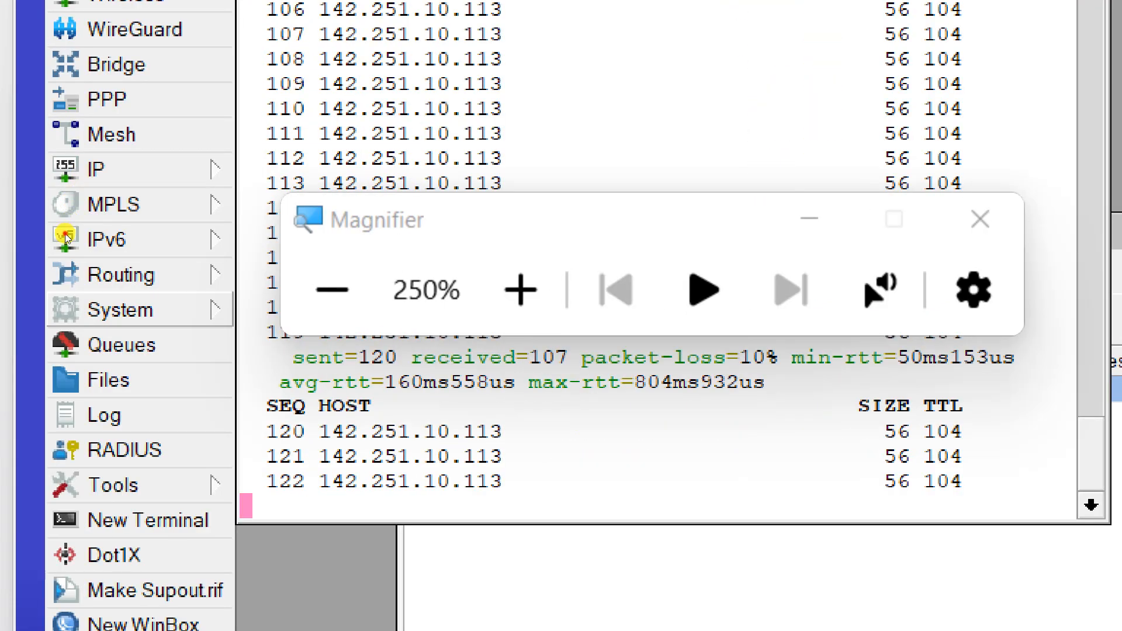
{"action": "left_click", "coordinate": [106, 309]}
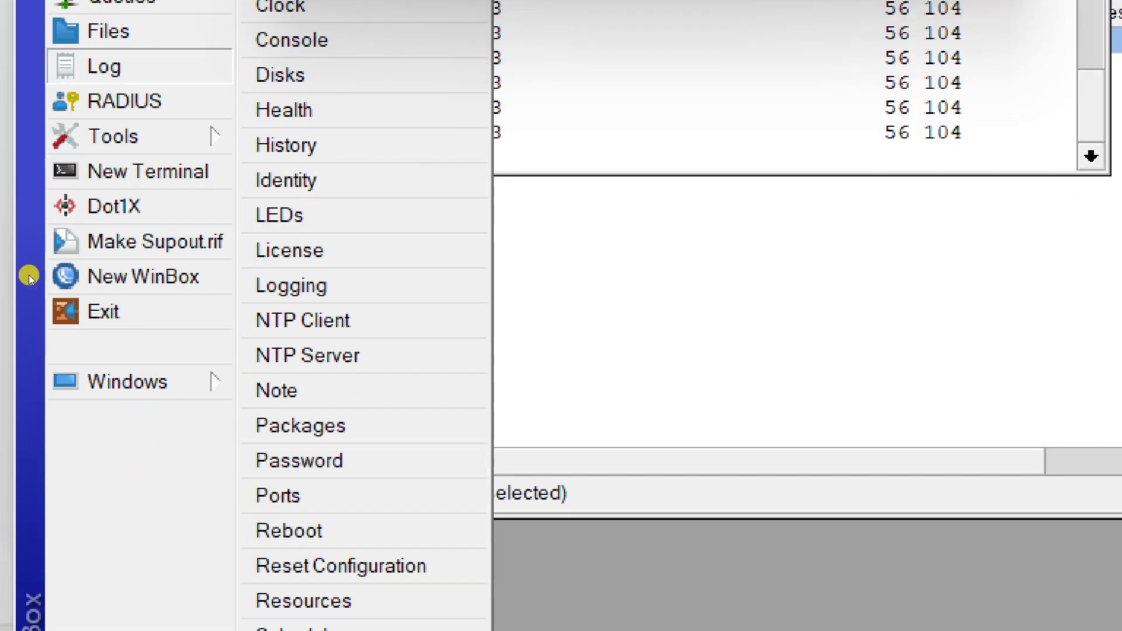
{"action": "left_click", "coordinate": [113, 137]}
{"action": "left_click", "coordinate": [108, 67]}
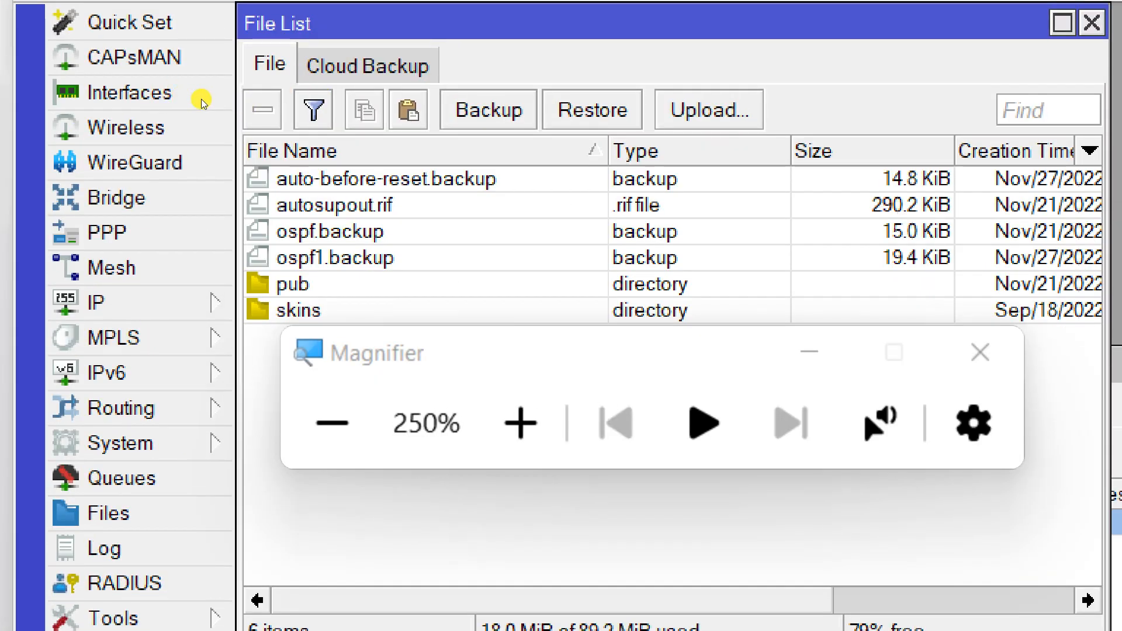
{"action": "left_click", "coordinate": [489, 110]}
{"action": "left_click", "coordinate": [609, 281]}
{"action": "type", "text": "na"}
{"action": "key", "text": "Return"}
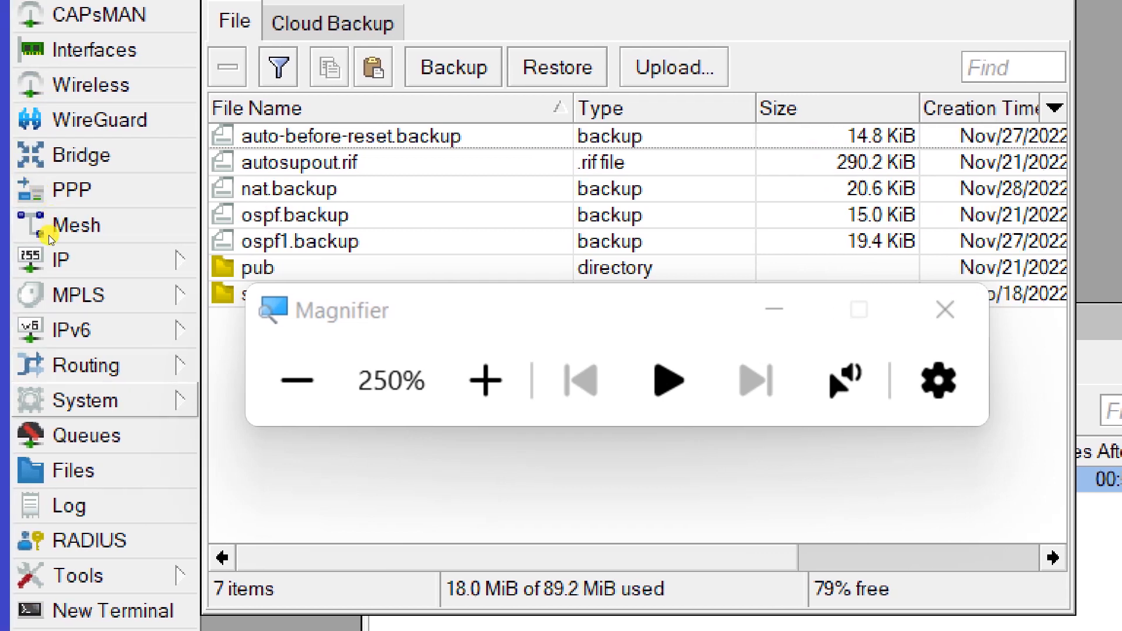
Request a configuration reset from System, then decline the confirmation.
{"action": "left_click", "coordinate": [120, 401]}
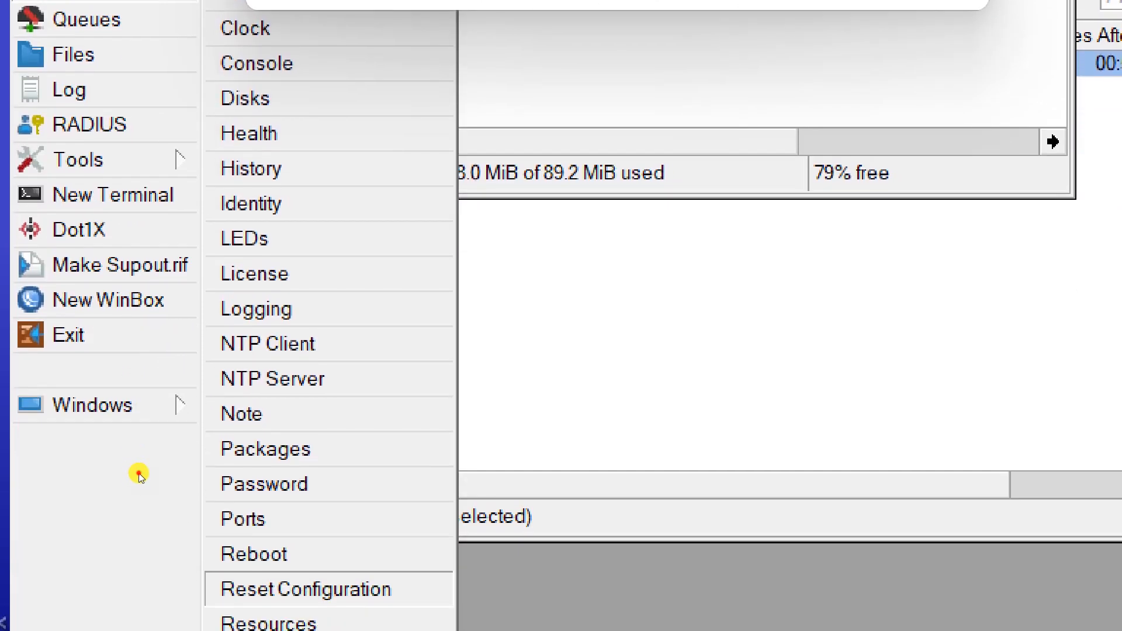
{"action": "left_click", "coordinate": [140, 474]}
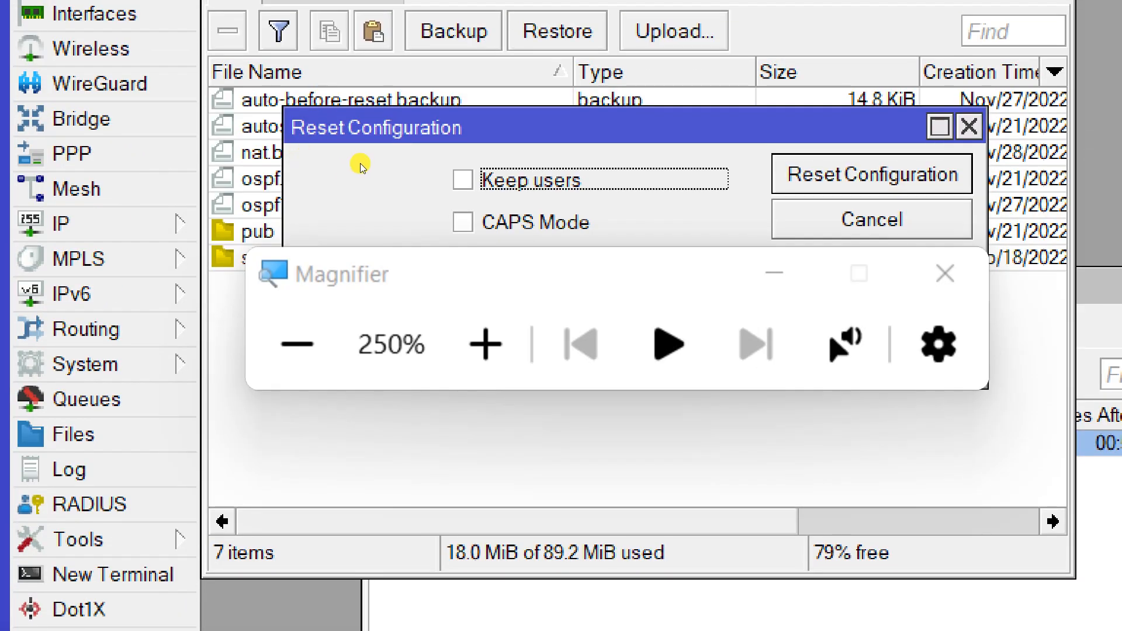
{"action": "left_click", "coordinate": [366, 159]}
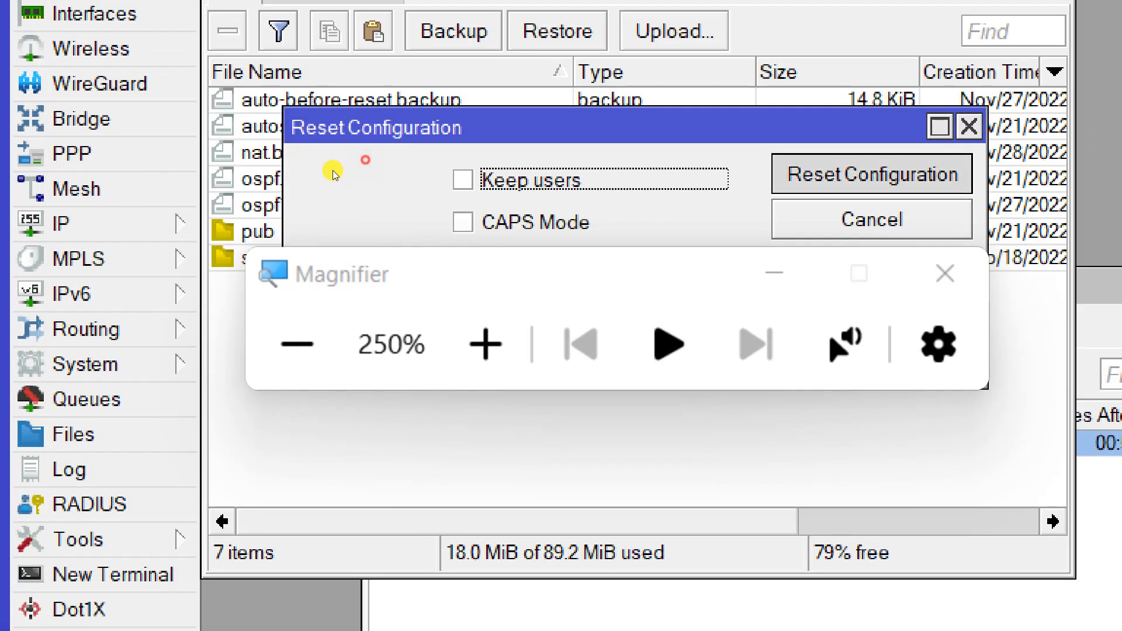
{"action": "key", "text": "Return"}
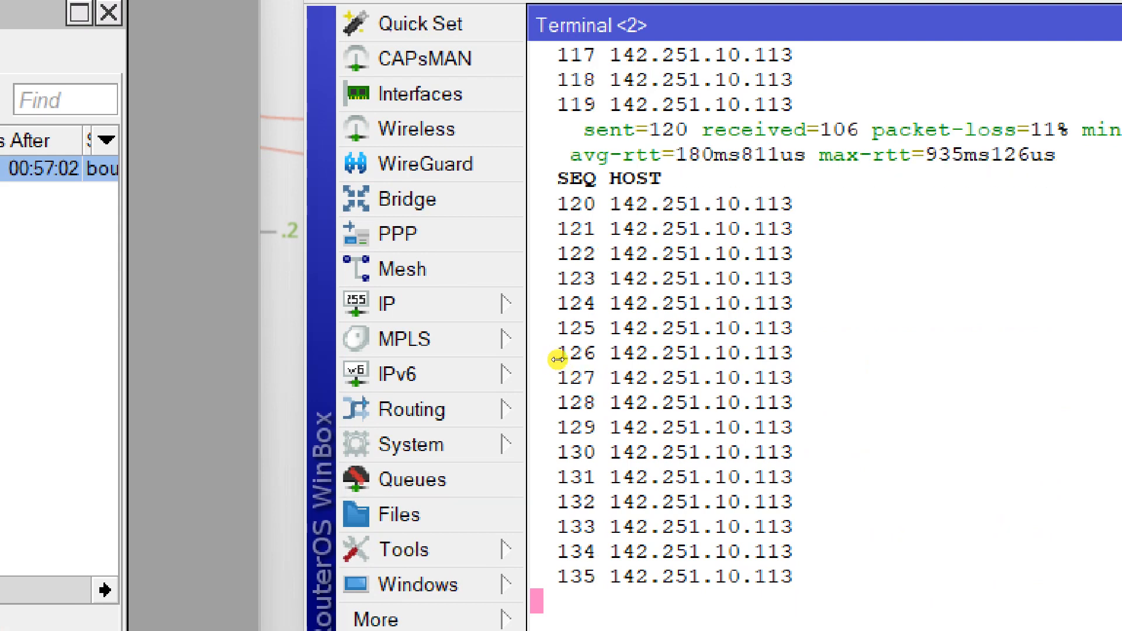
Save a configuration backup named 'nat' from router2's File List.
{"action": "left_click", "coordinate": [400, 515]}
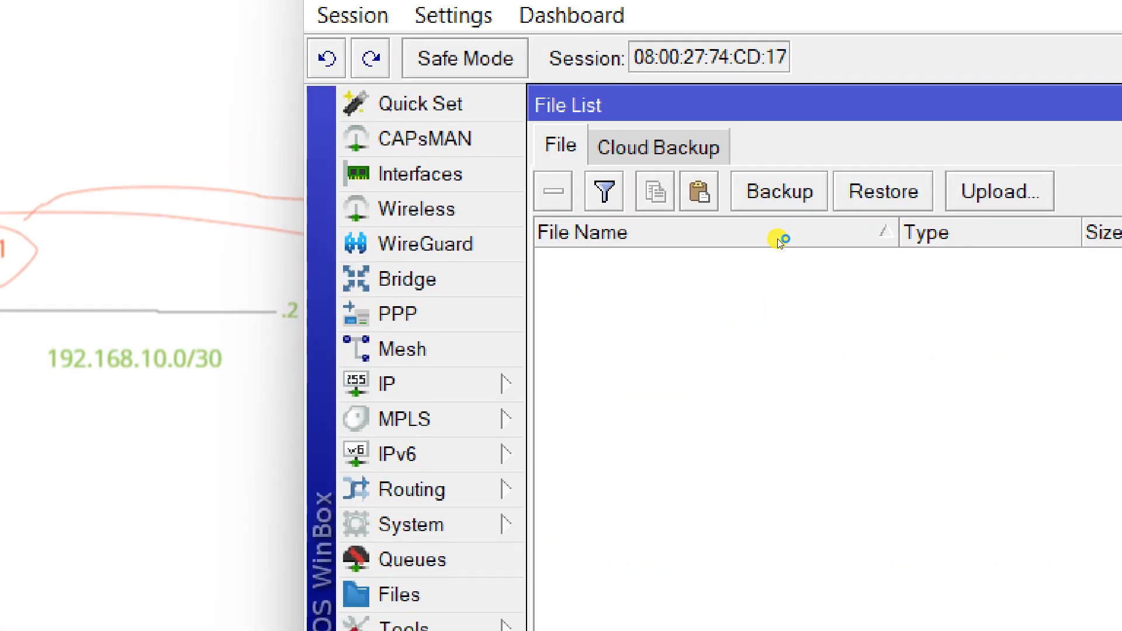
{"action": "left_click", "coordinate": [760, 202]}
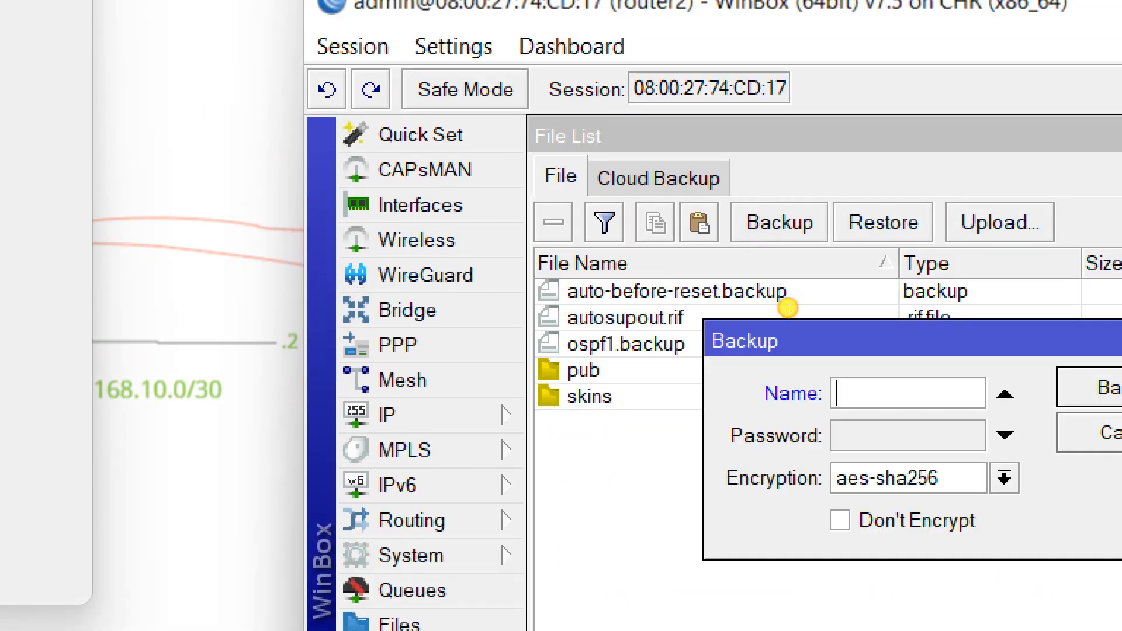
{"action": "type", "text": "nat"}
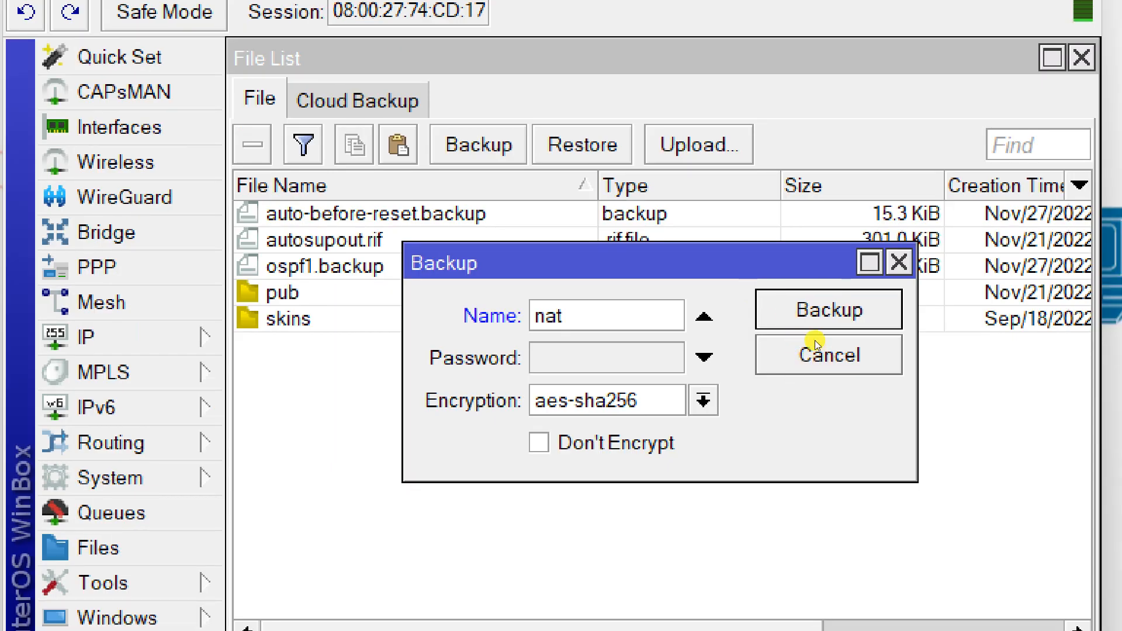
{"action": "left_click", "coordinate": [893, 307]}
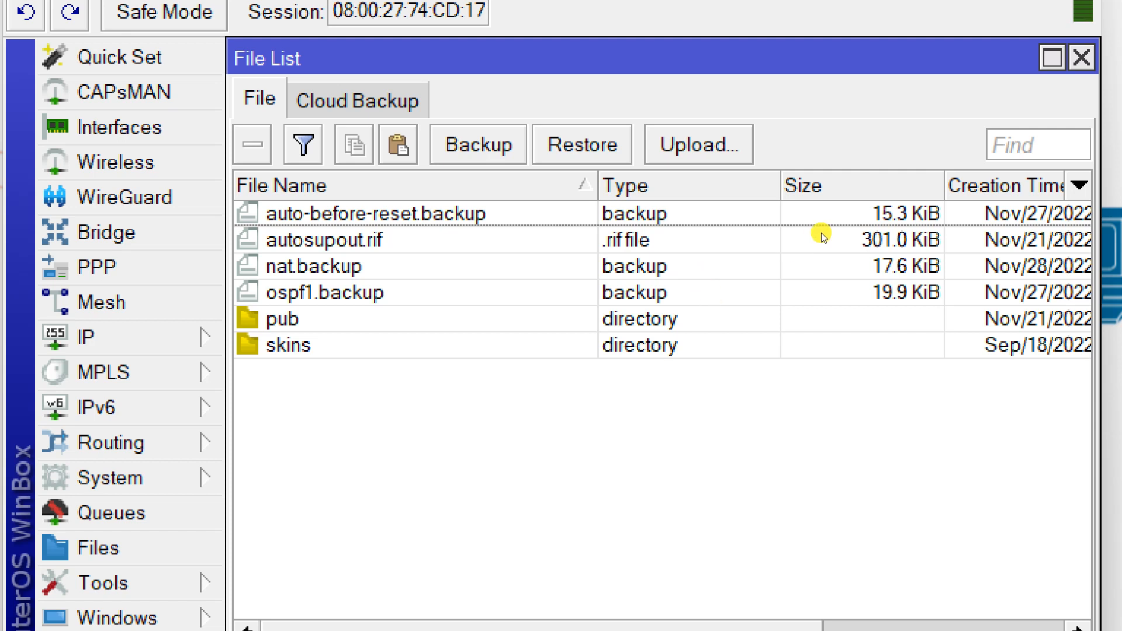
Reopen the backup settings, toggle encryption off and back on, then cancel.
{"action": "left_click", "coordinate": [478, 145]}
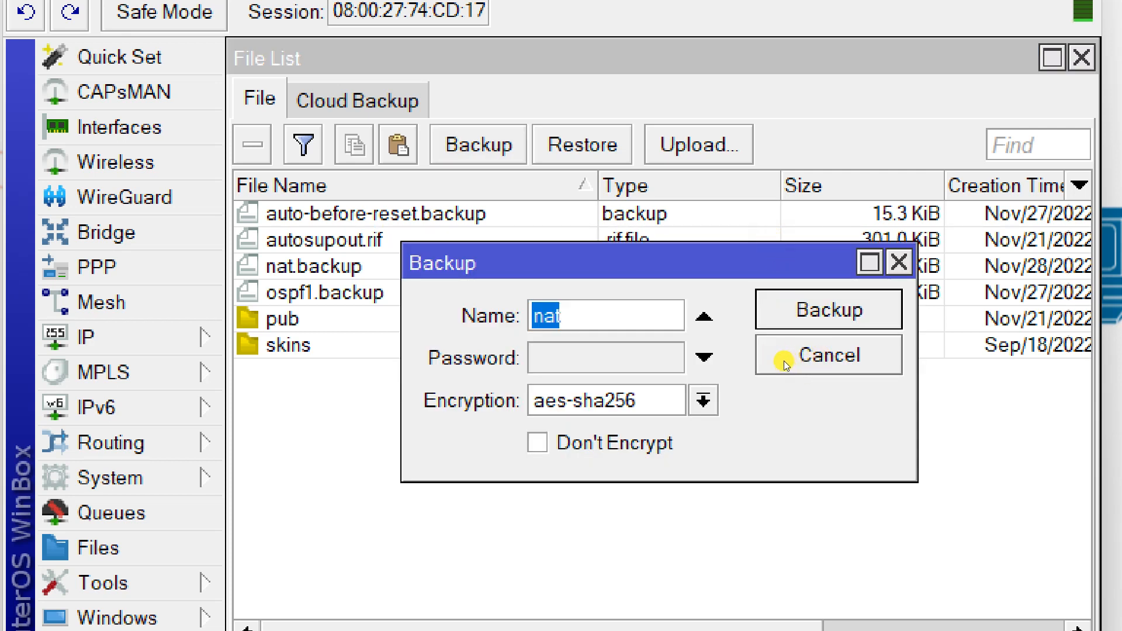
{"action": "key", "text": "Tab"}
{"action": "key", "text": "Tab"}
{"action": "key", "text": "space"}
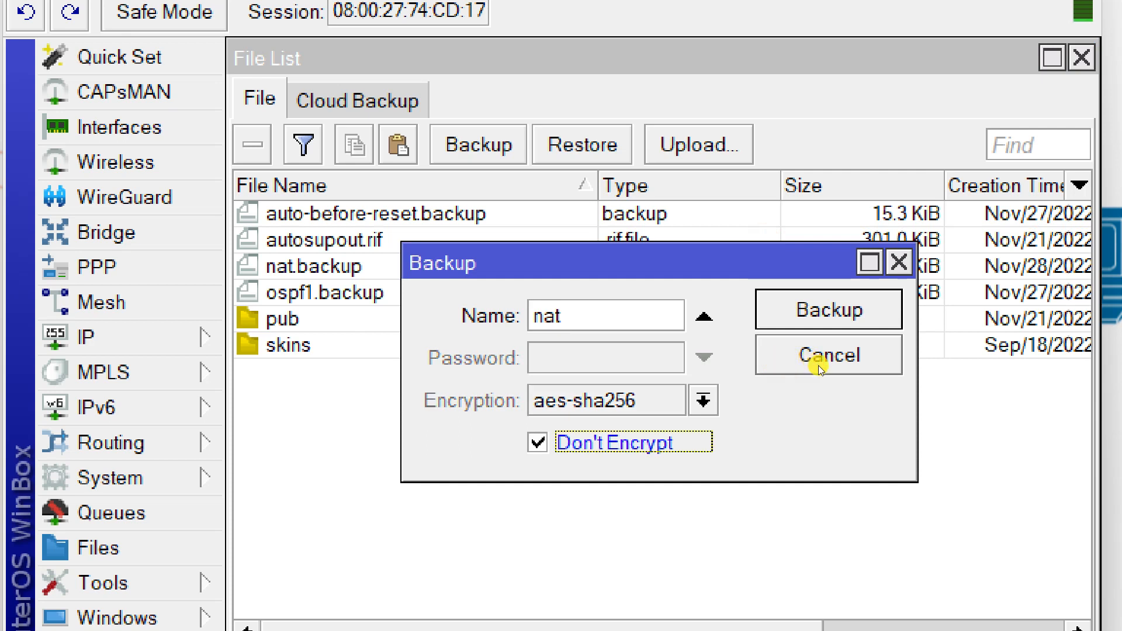
{"action": "key", "text": "space"}
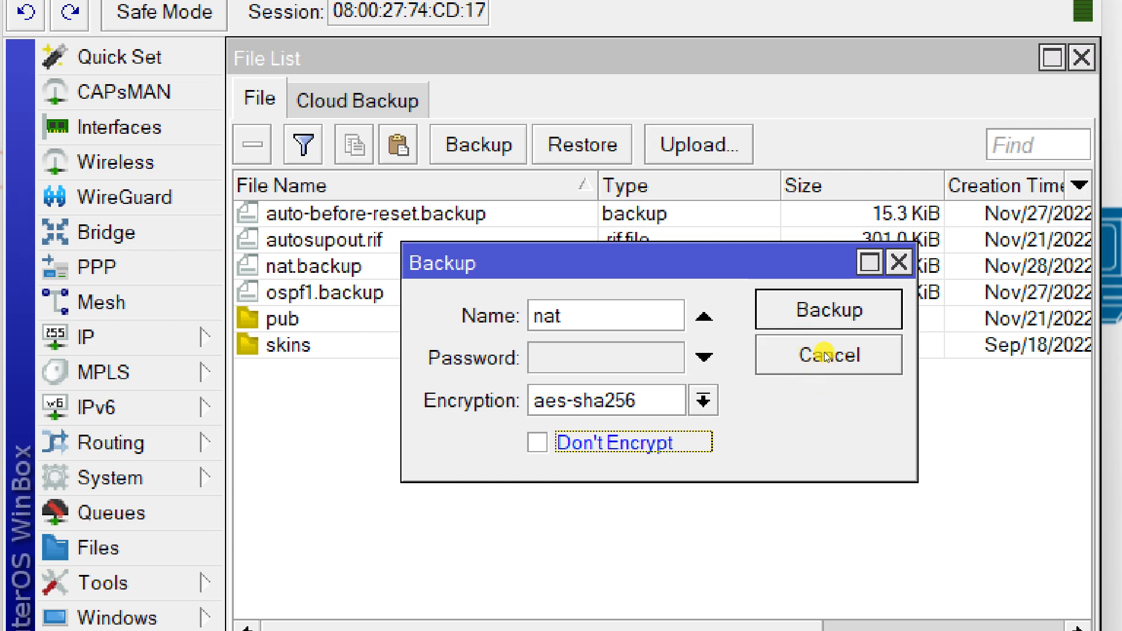
{"action": "left_click", "coordinate": [894, 325]}
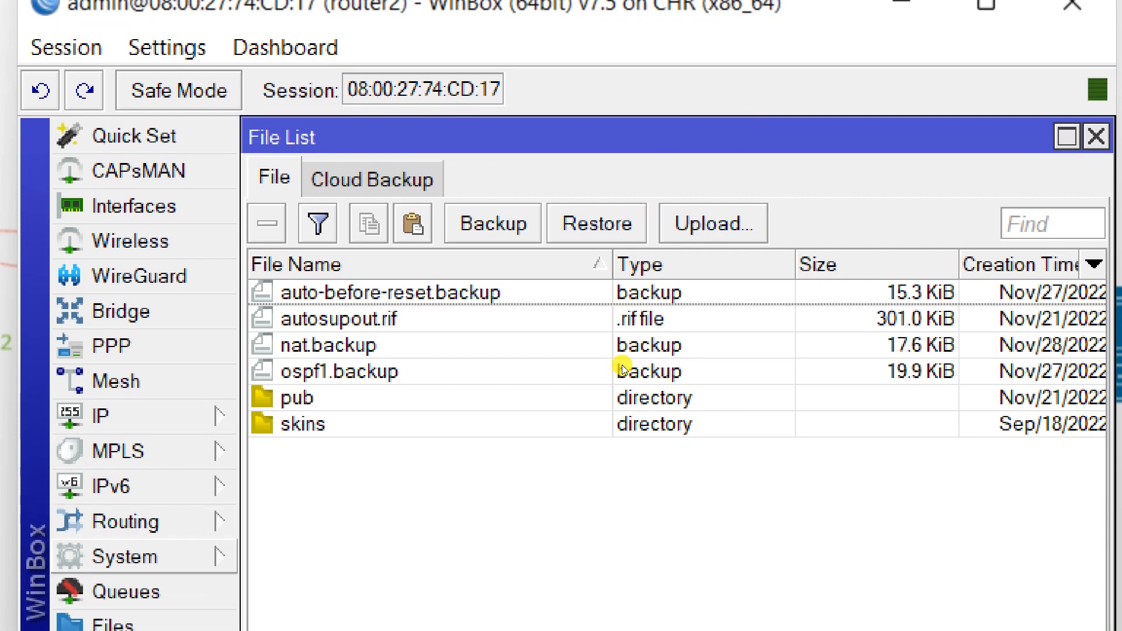
Reset router2's configuration from System > Reset Configuration and confirm with Yes.
{"action": "left_click", "coordinate": [125, 557]}
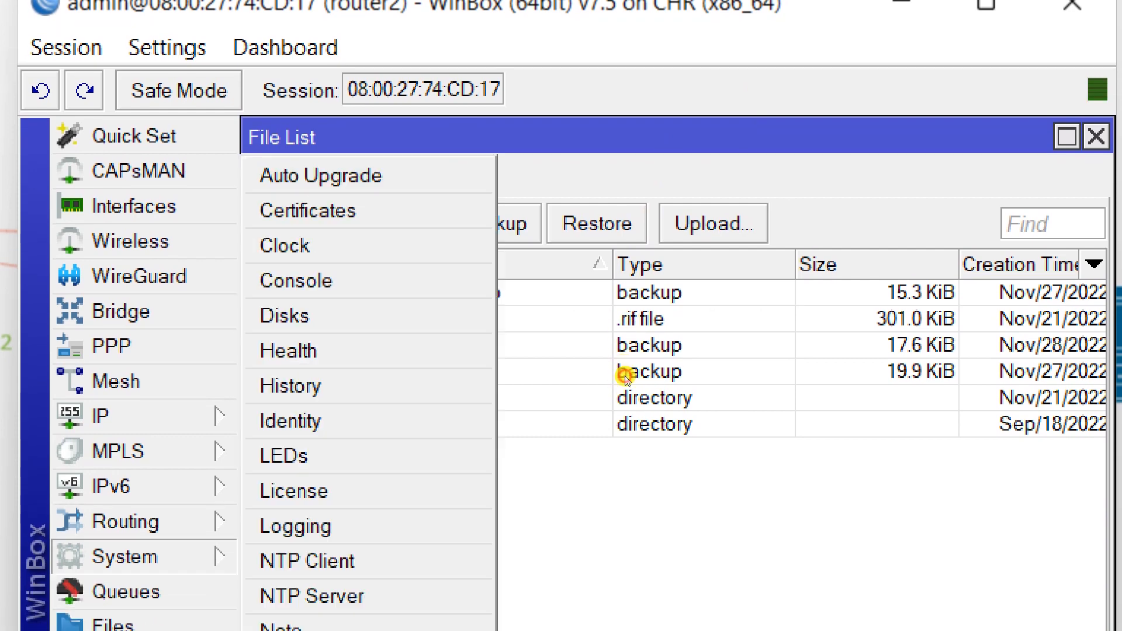
{"action": "left_click", "coordinate": [345, 517]}
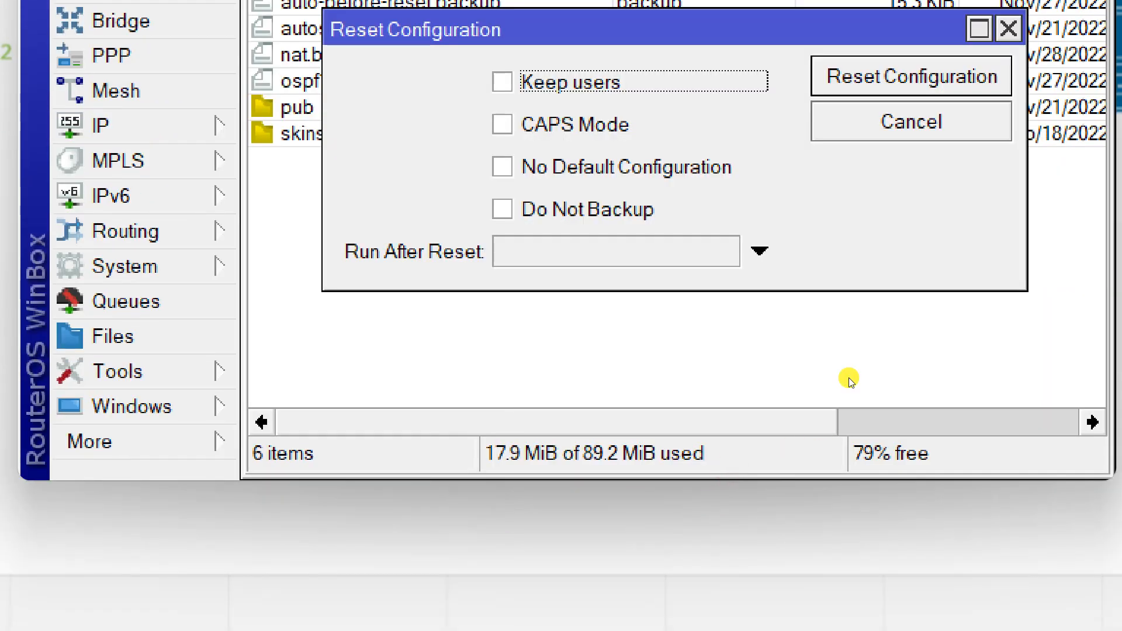
{"action": "left_click", "coordinate": [912, 77]}
{"action": "left_click", "coordinate": [716, 166]}
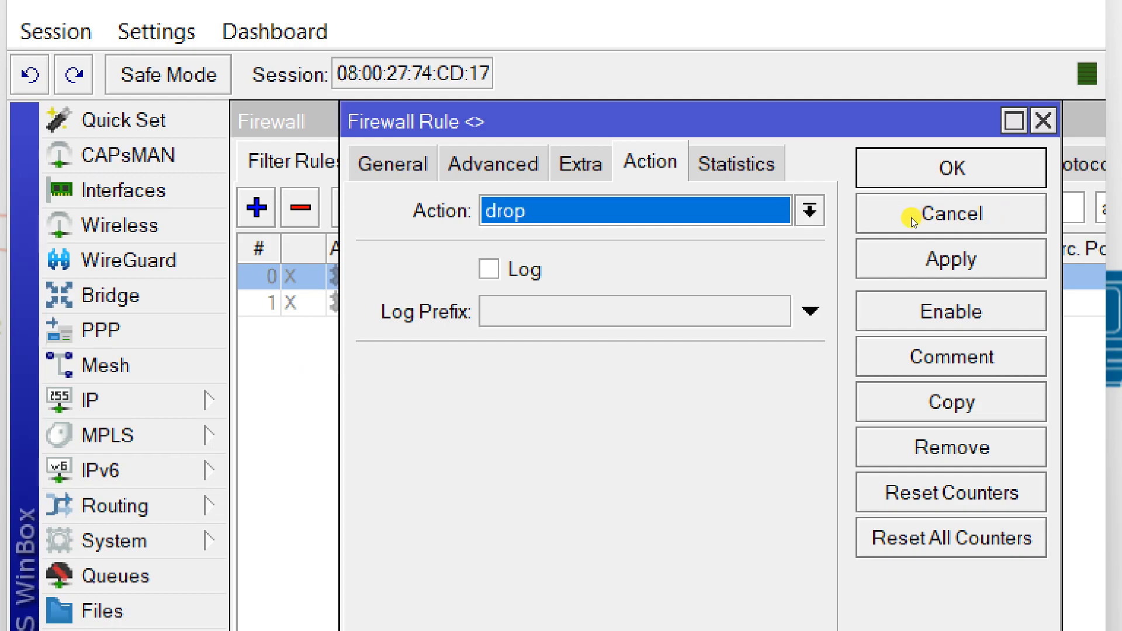
{"action": "key", "text": "super+minus"}
{"action": "key", "text": "super+minus"}
{"action": "key", "text": "super+minus"}
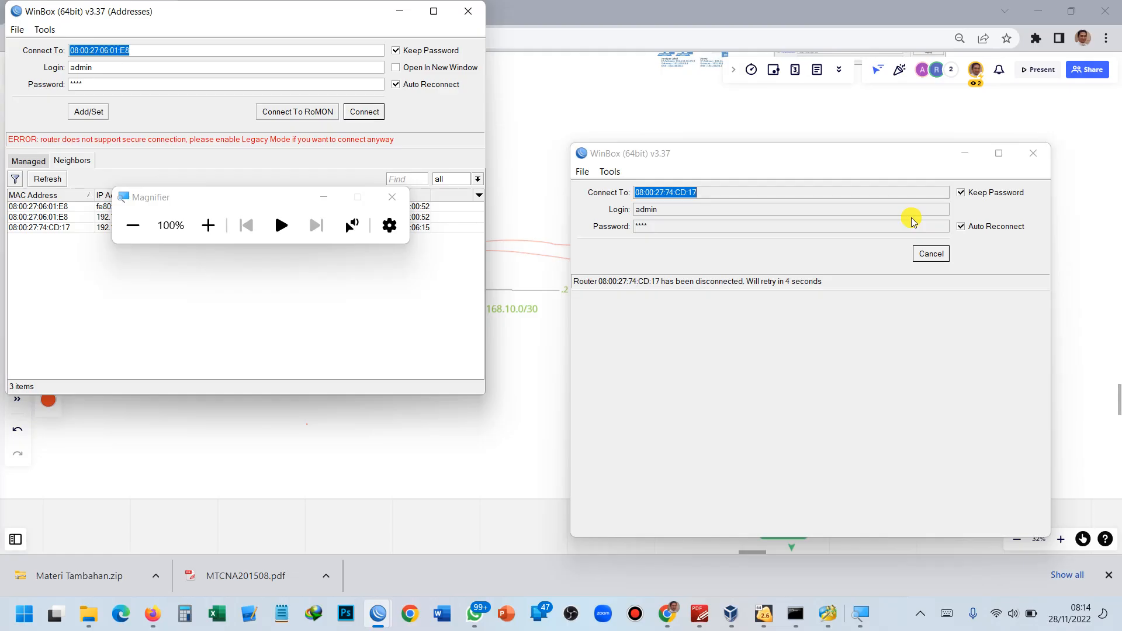
Minimize Chrome and the Command Prompt, then dismiss the MiniTool update prompt.
{"action": "left_click", "coordinate": [1038, 10]}
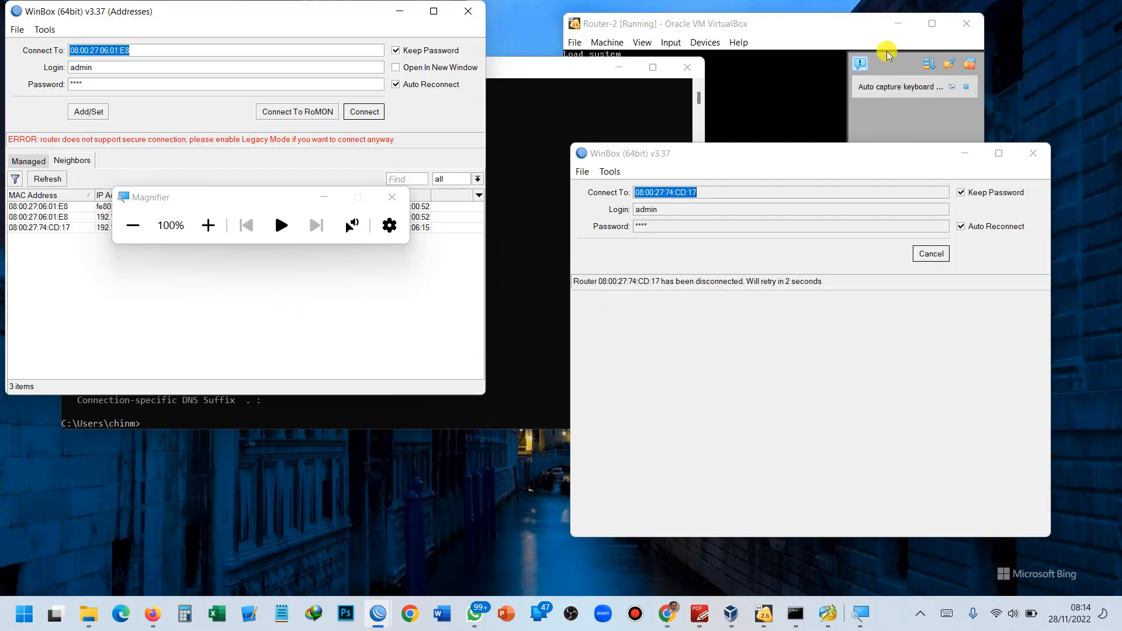
{"action": "left_click", "coordinate": [633, 106]}
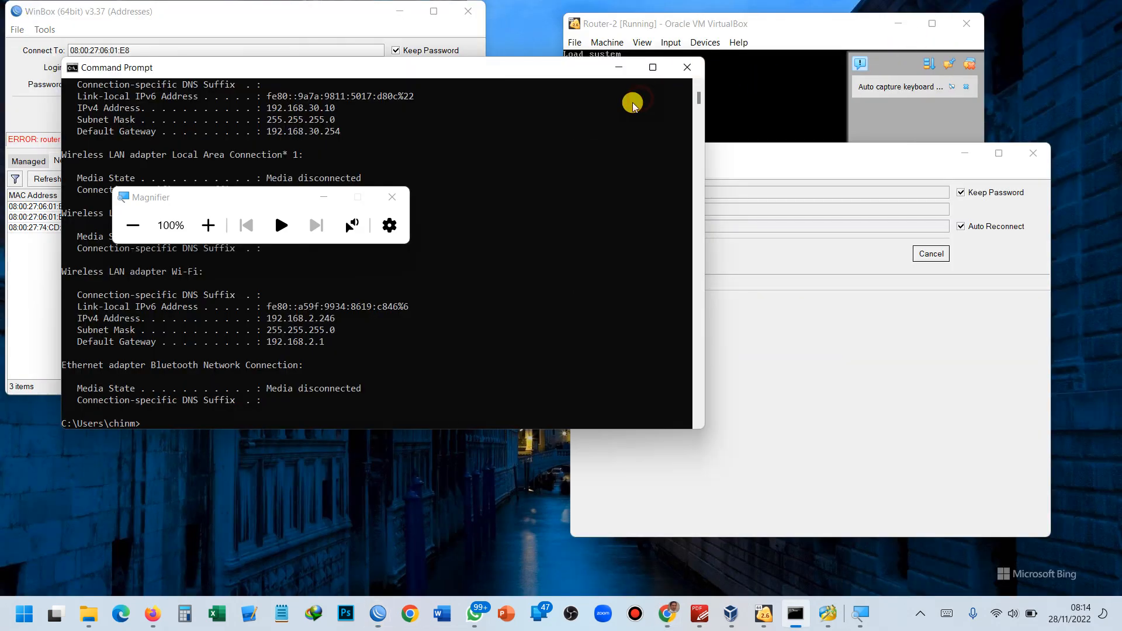
{"action": "left_click", "coordinate": [627, 71]}
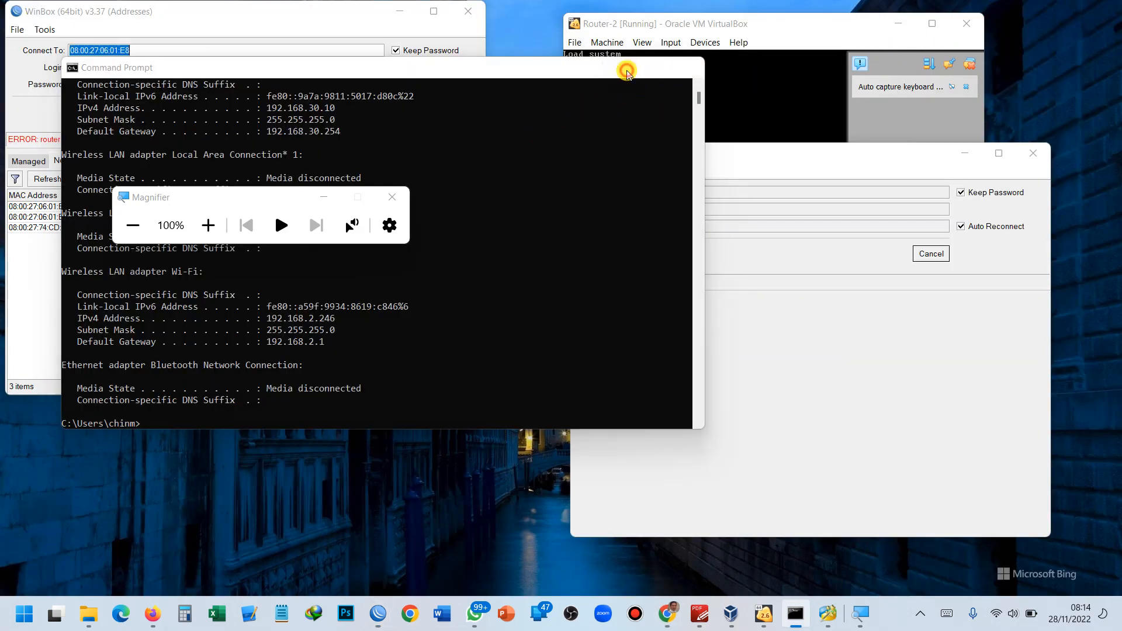
{"action": "left_click", "coordinate": [624, 85]}
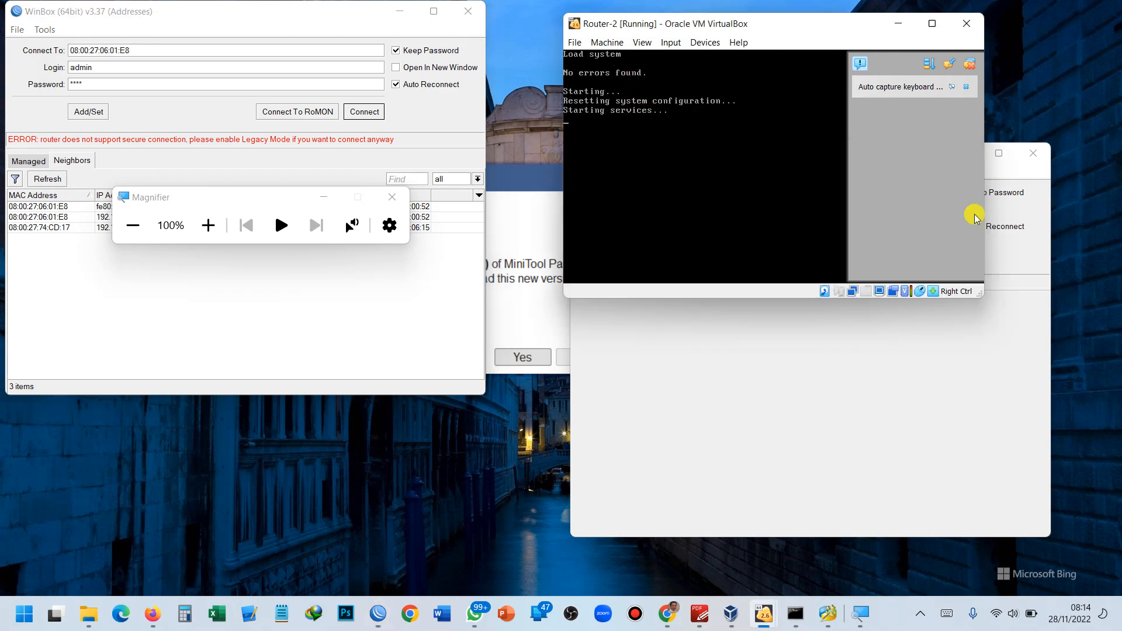
{"action": "left_click", "coordinate": [497, 260]}
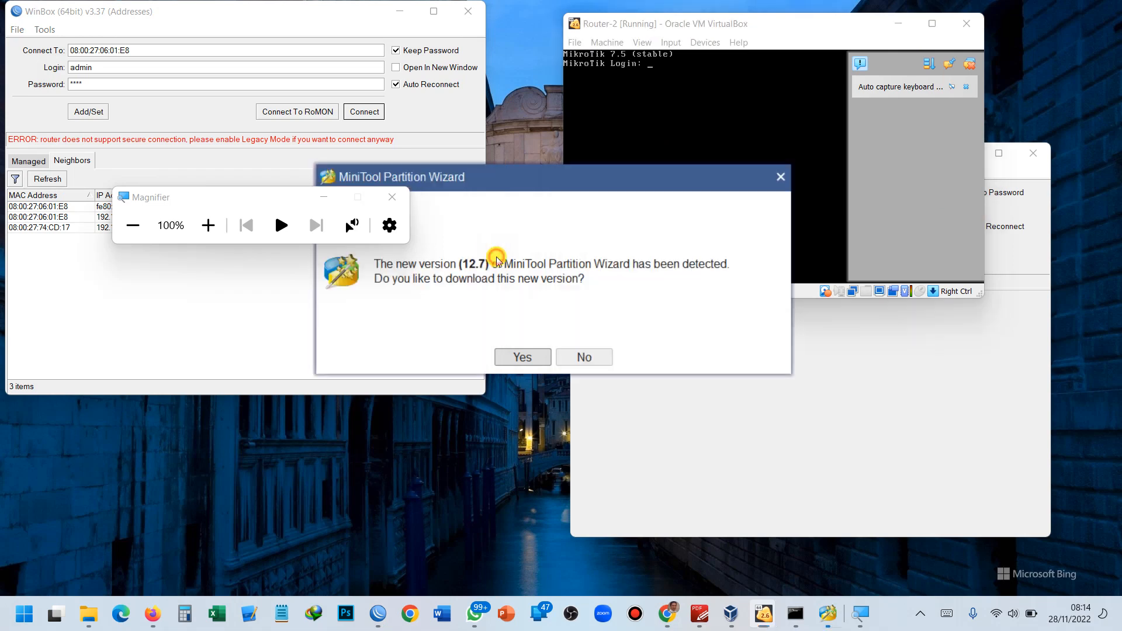
{"action": "left_click", "coordinate": [781, 177]}
Bring the Router-1 VirtualBox console to the front, closing Magnifier and the side panel.
{"action": "left_click", "coordinate": [757, 341]}
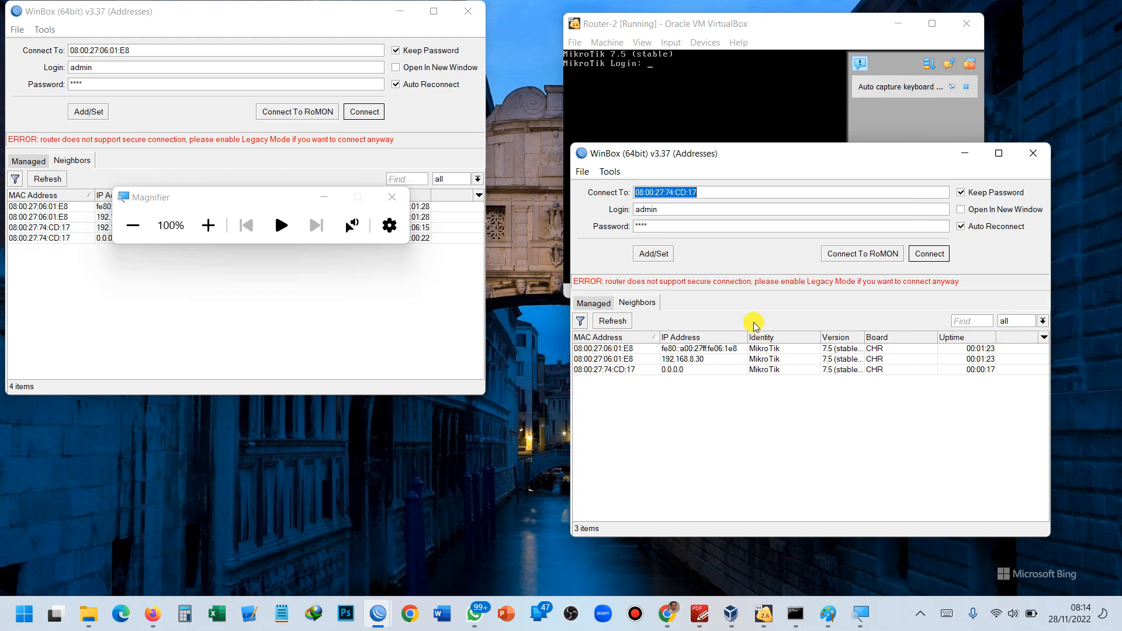
{"action": "left_click", "coordinate": [750, 115]}
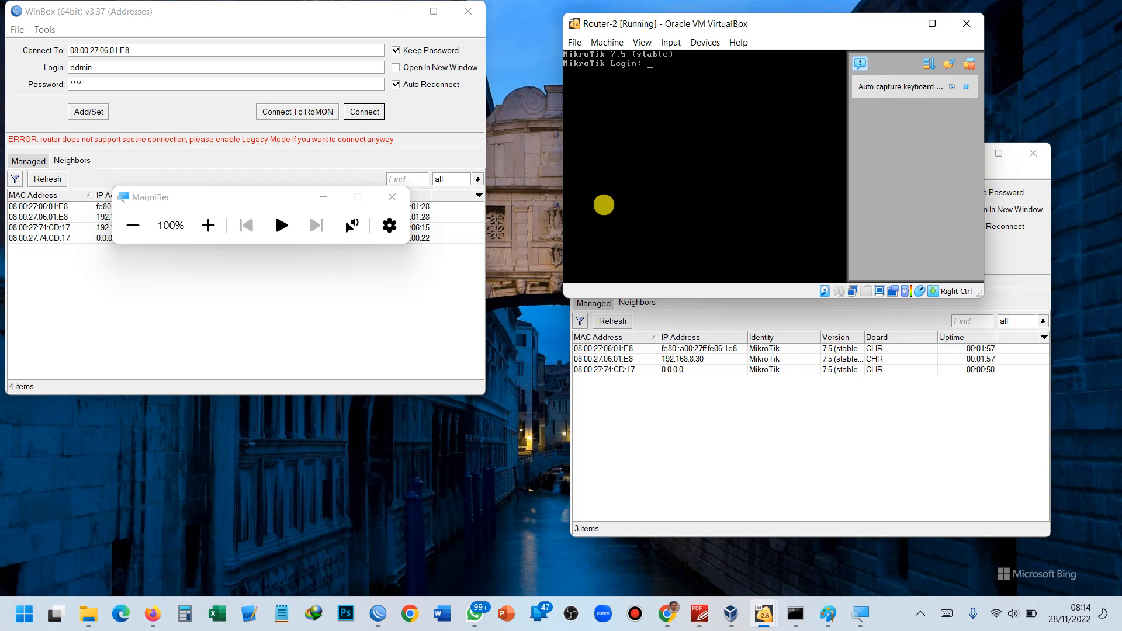
{"action": "left_click", "coordinate": [764, 614]}
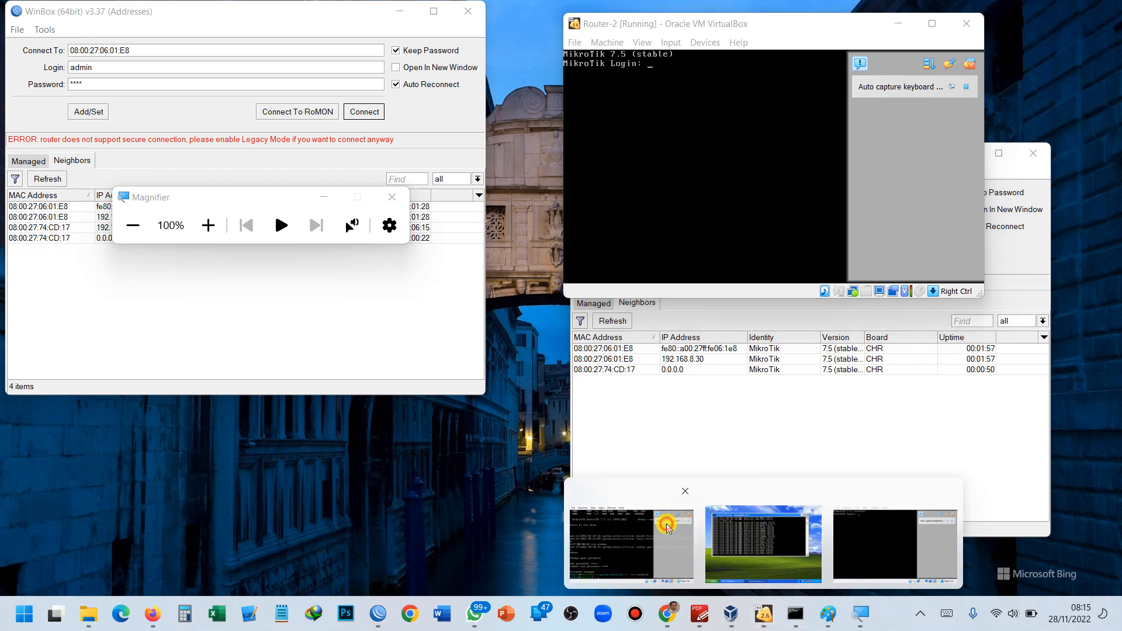
{"action": "left_click", "coordinate": [632, 544]}
{"action": "left_click", "coordinate": [392, 197]}
{"action": "left_click", "coordinate": [535, 129]}
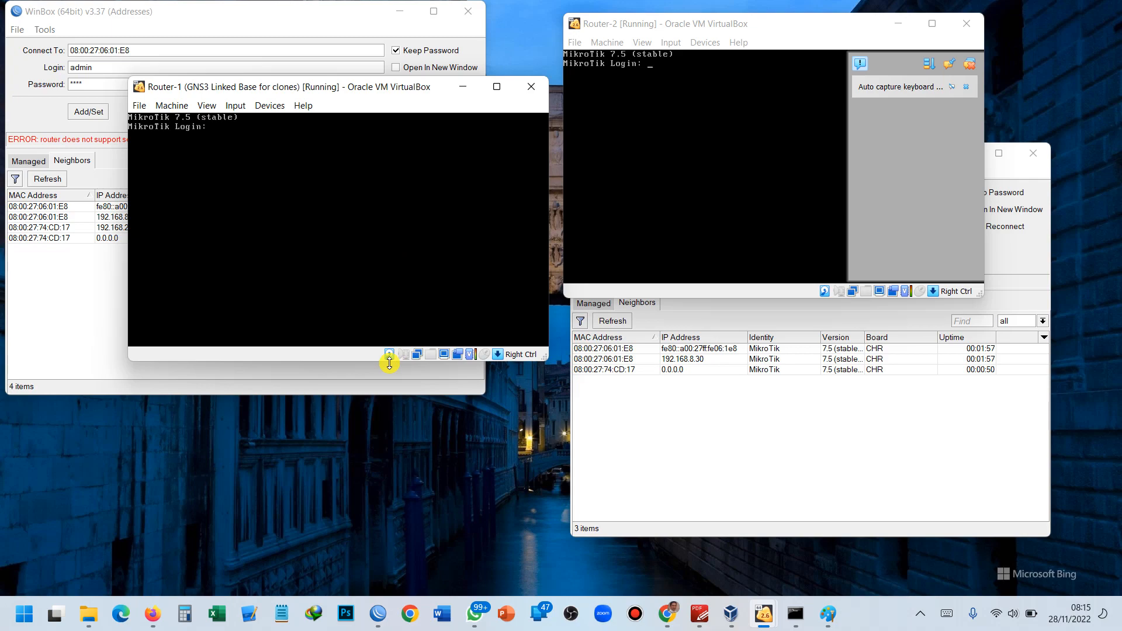
Log in to the Router-1 console as admin and set a new password.
{"action": "key", "text": "super+plus"}
{"action": "key", "text": "super+plus"}
{"action": "key", "text": "super+plus"}
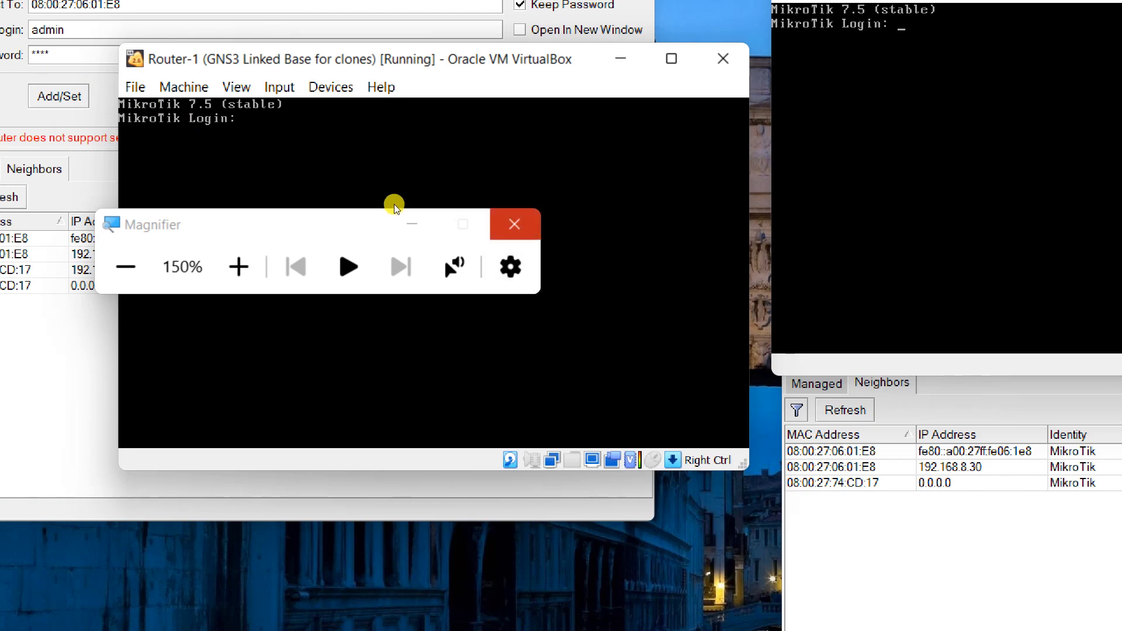
{"action": "key", "text": "super+Escape"}
{"action": "type", "text": "admin"}
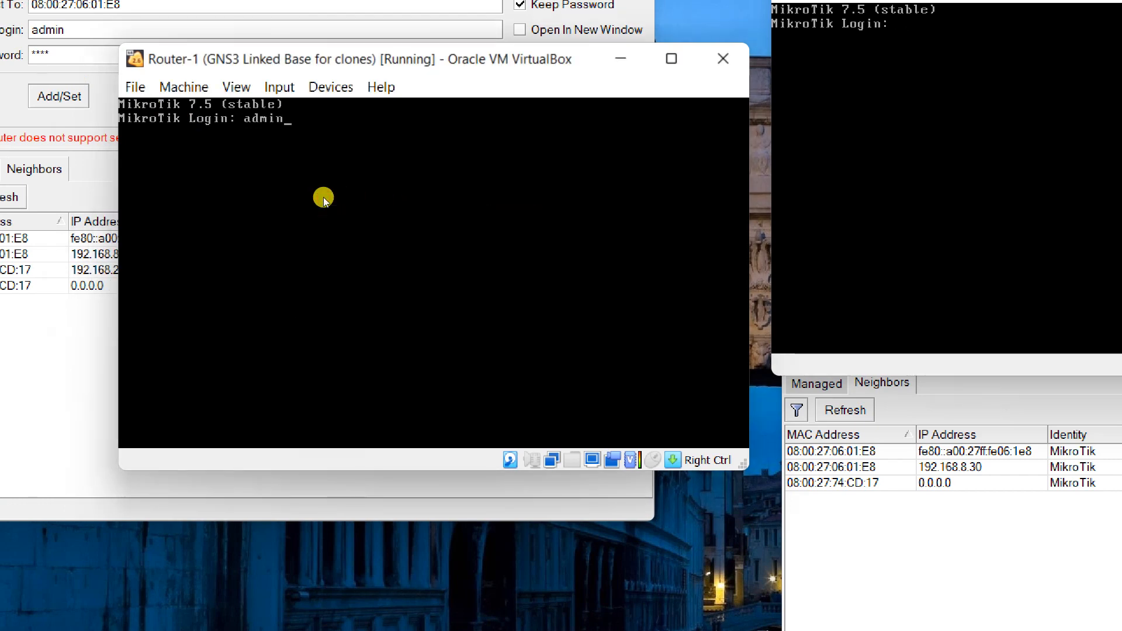
{"action": "key", "text": "Return"}
{"action": "key", "text": "Return"}
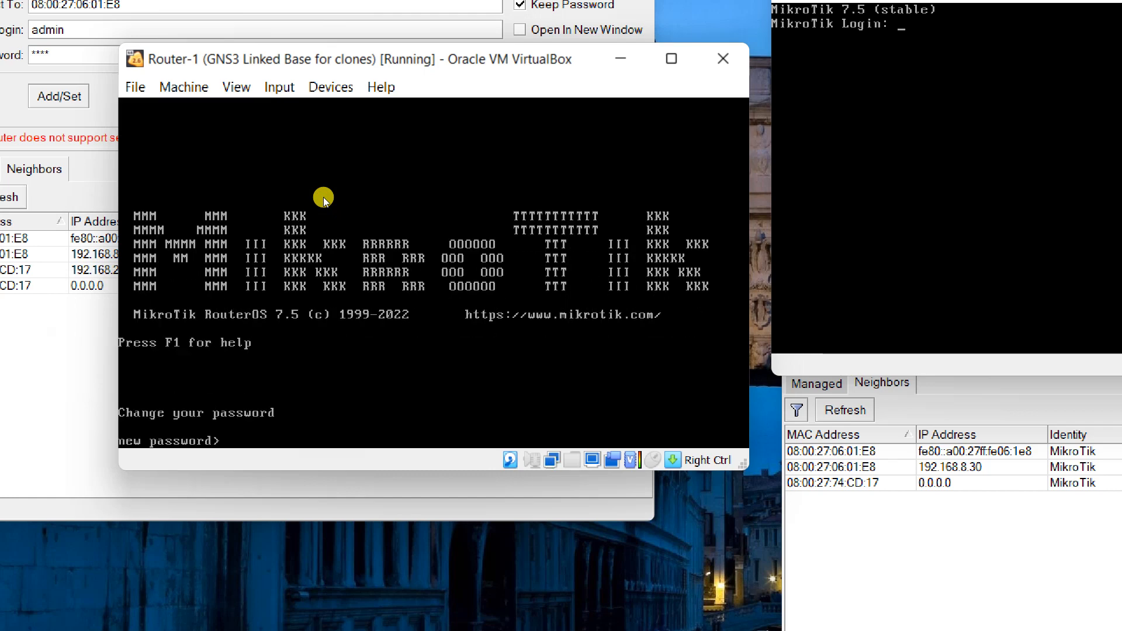
{"action": "type", "text": "*****"}
{"action": "key", "text": "Return"}
{"action": "type", "text": "****"}
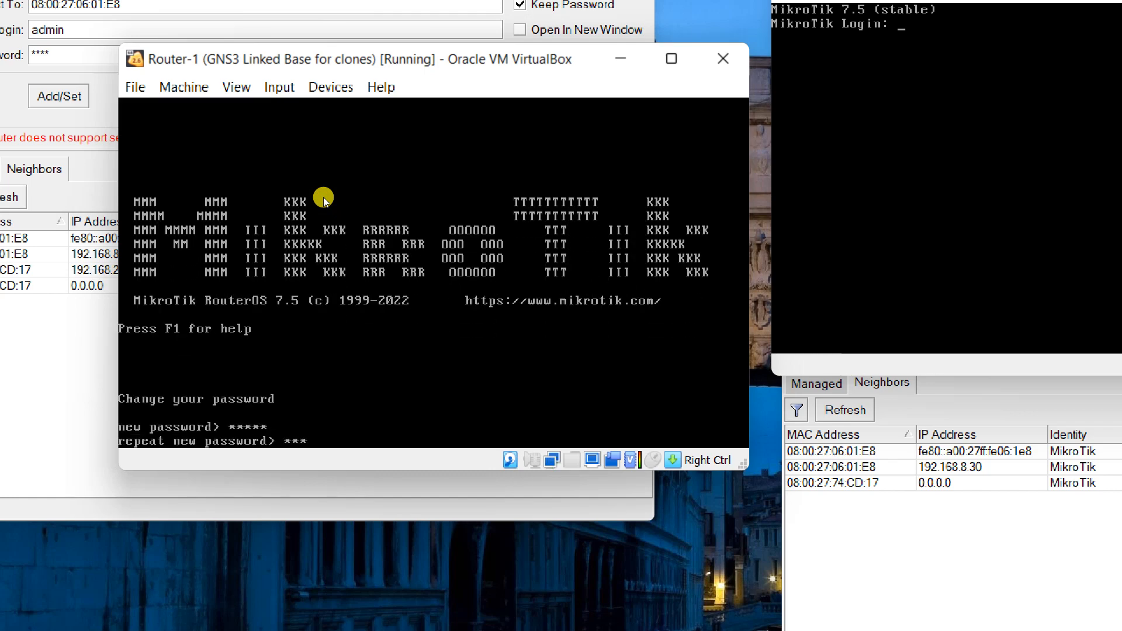
{"action": "key", "text": "Return"}
{"action": "type", "text": "****"}
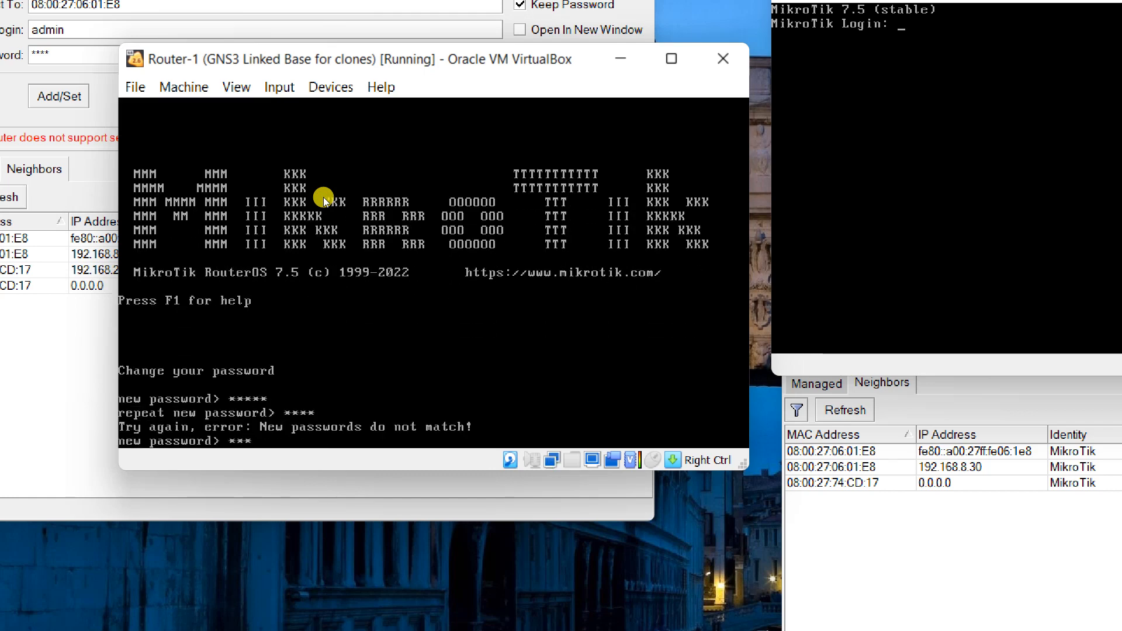
{"action": "key", "text": "Return"}
{"action": "type", "text": "****"}
{"action": "key", "text": "Return"}
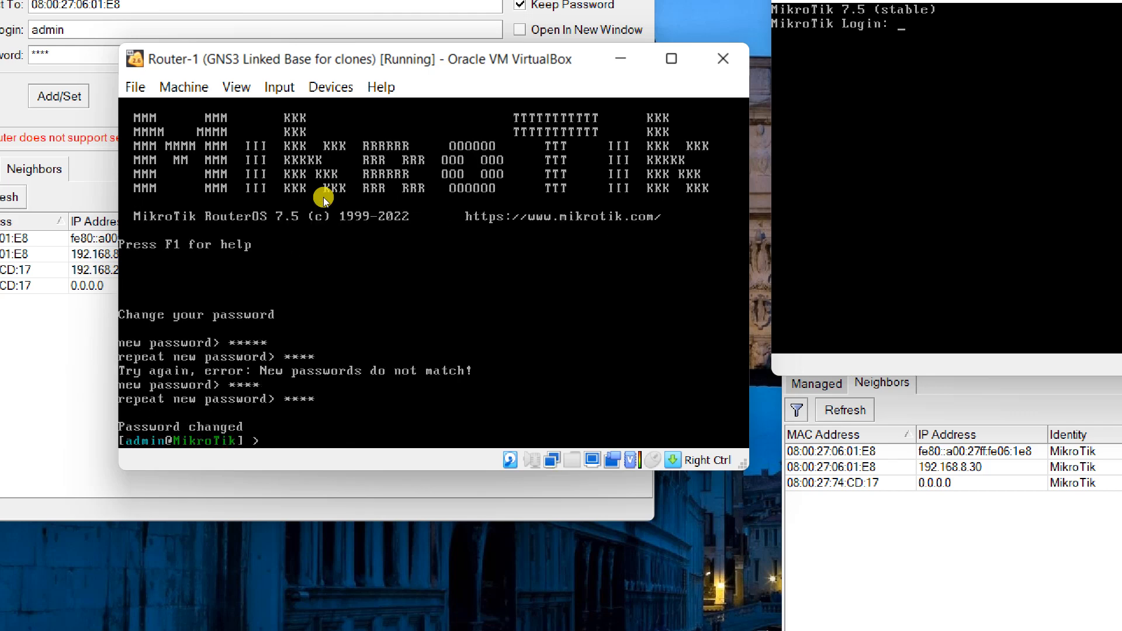
Rename the router to router1 with system/identity/set name=router1.
{"action": "type", "text": "system/identity/set na"}
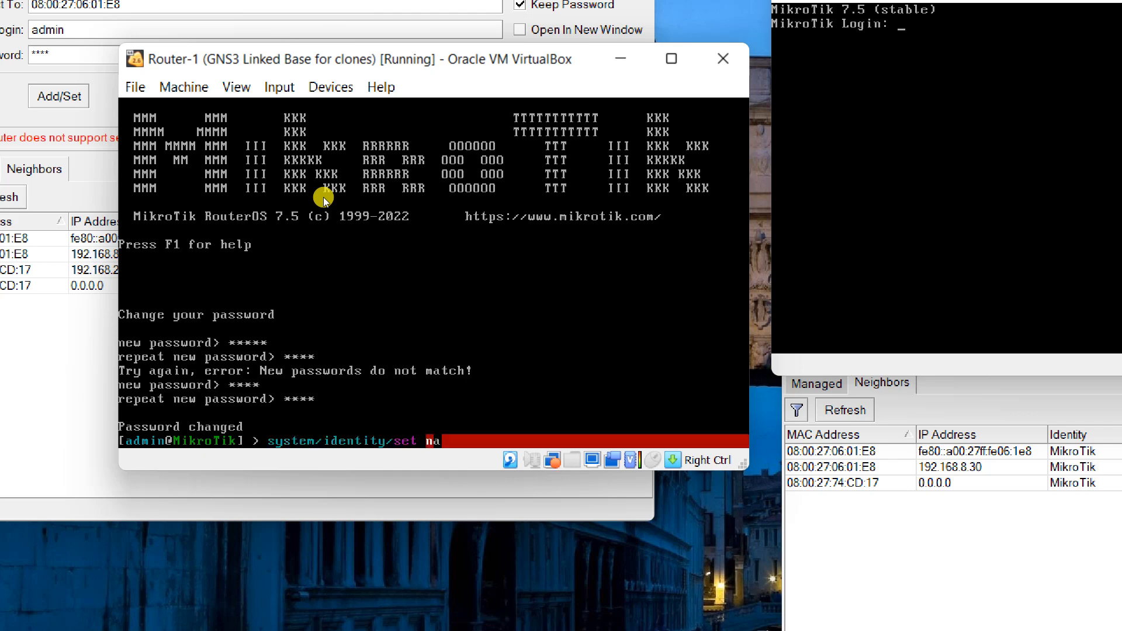
{"action": "type", "text": "me=router1"}
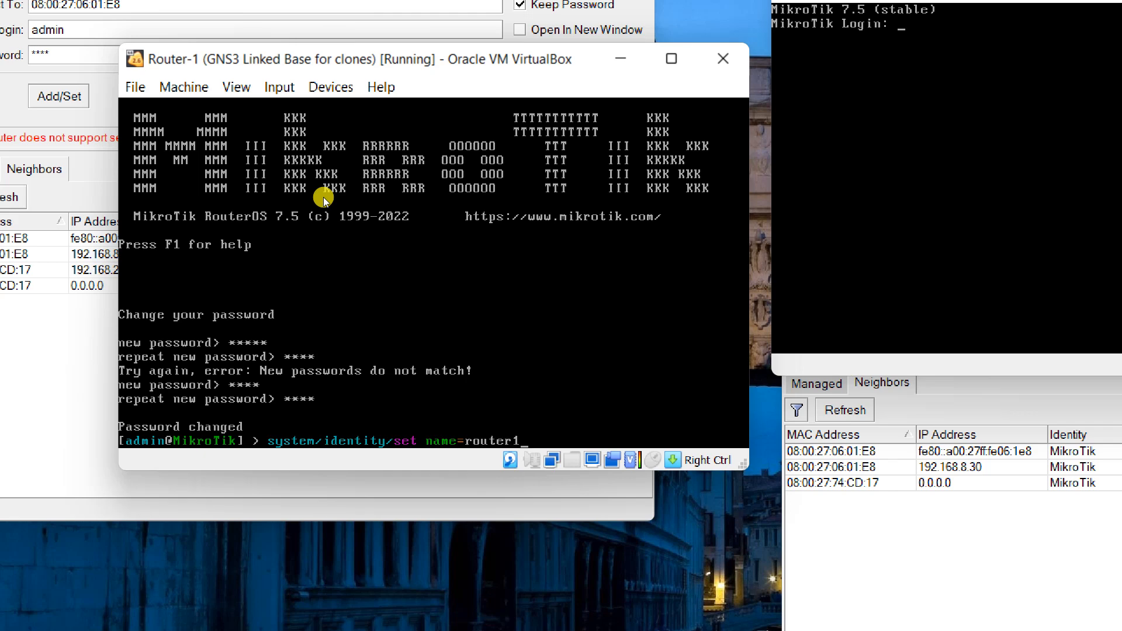
{"action": "key", "text": "Return"}
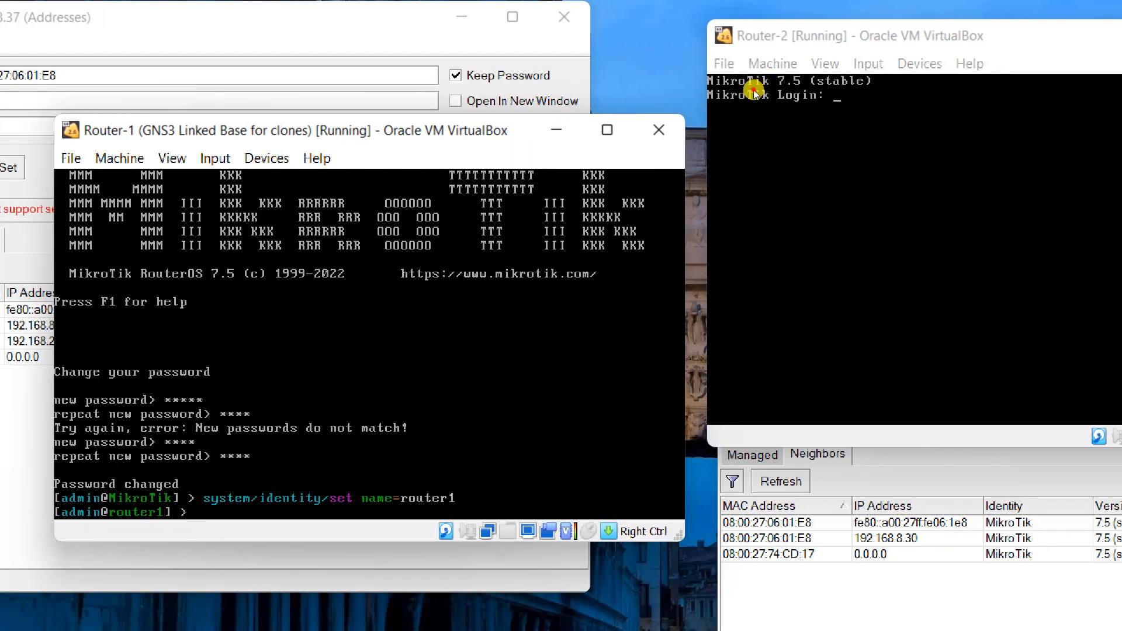
{"action": "left_click", "coordinate": [838, 95]}
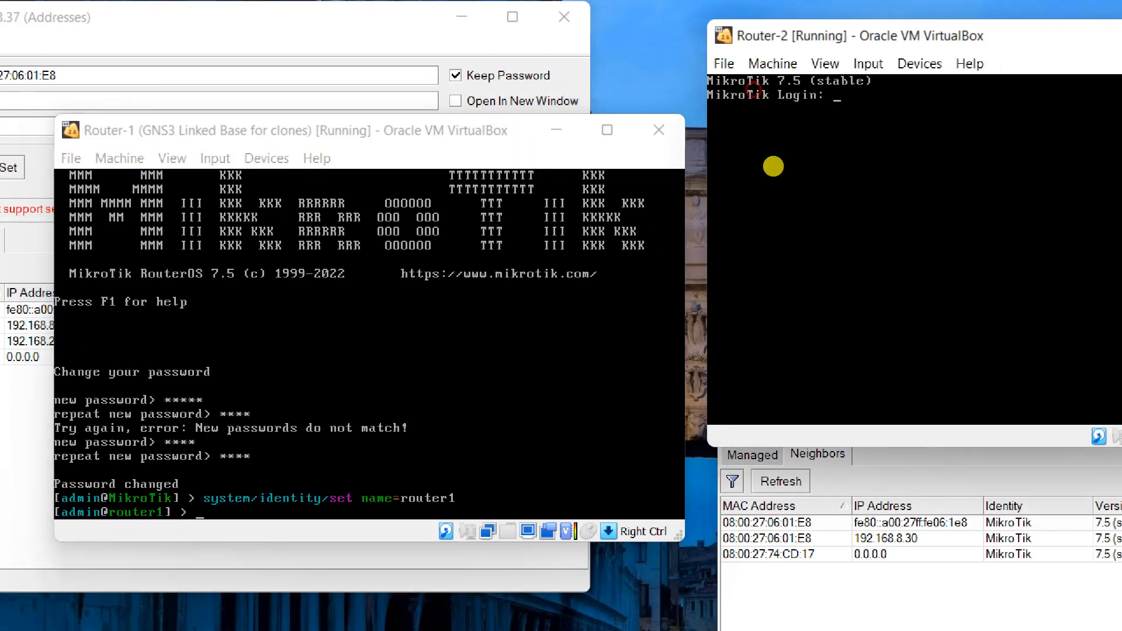
Log in to Router-2 as admin with a blank password and set a new password.
{"action": "type", "text": "admin"}
{"action": "key", "text": "Return"}
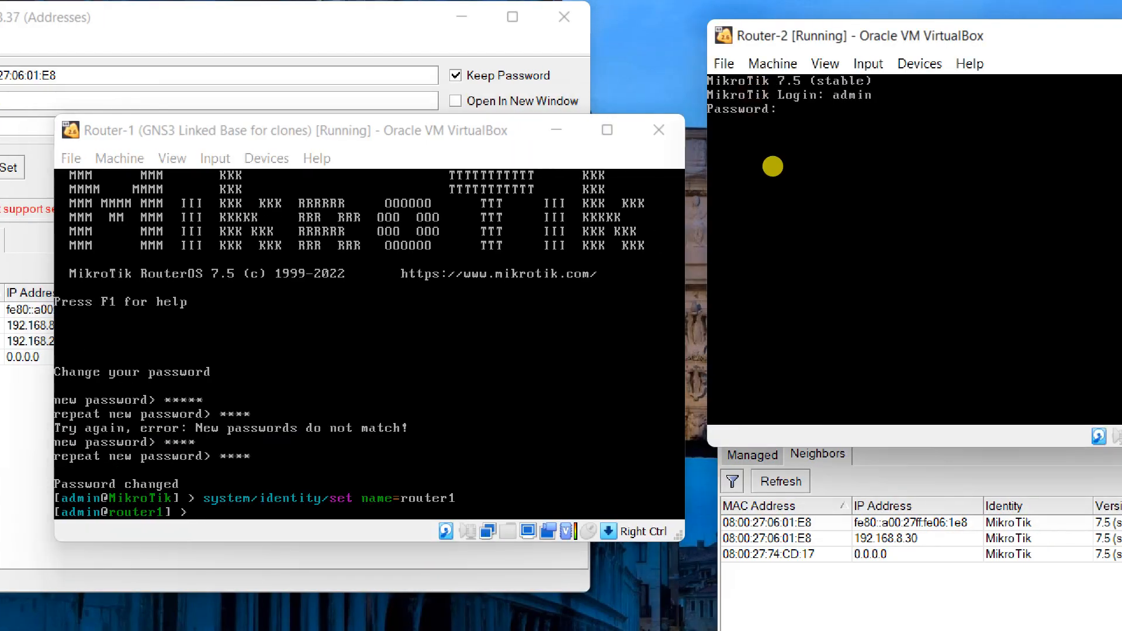
{"action": "key", "text": "Return"}
{"action": "type", "text": "admin"}
{"action": "key", "text": "Return"}
{"action": "key", "text": "Return"}
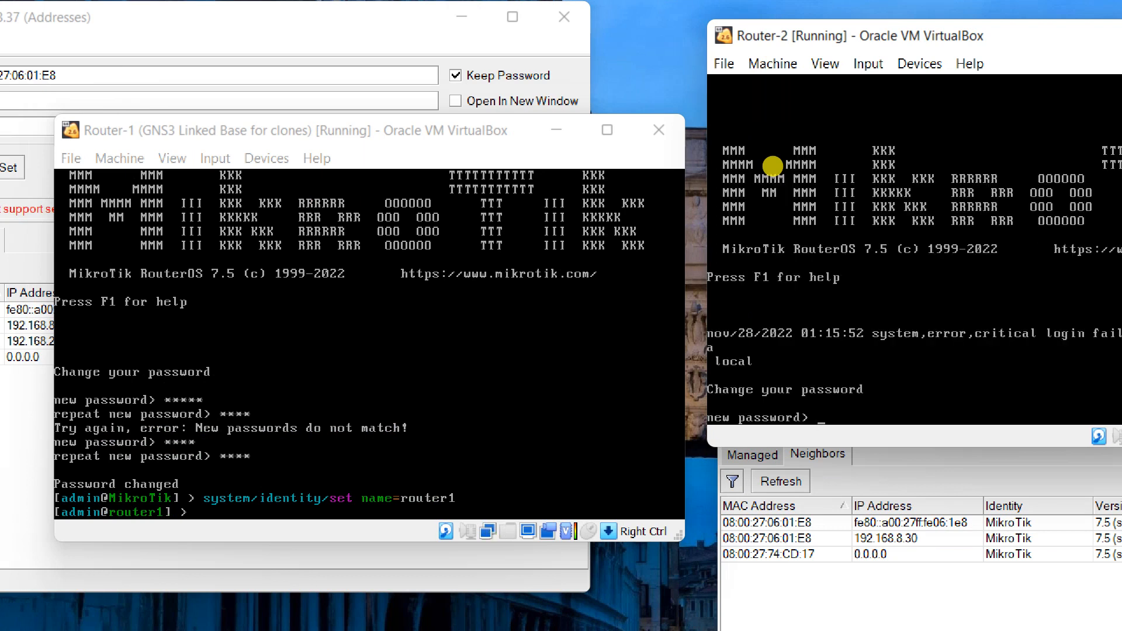
{"action": "type", "text": "****"}
{"action": "key", "text": "Return"}
{"action": "type", "text": "****"}
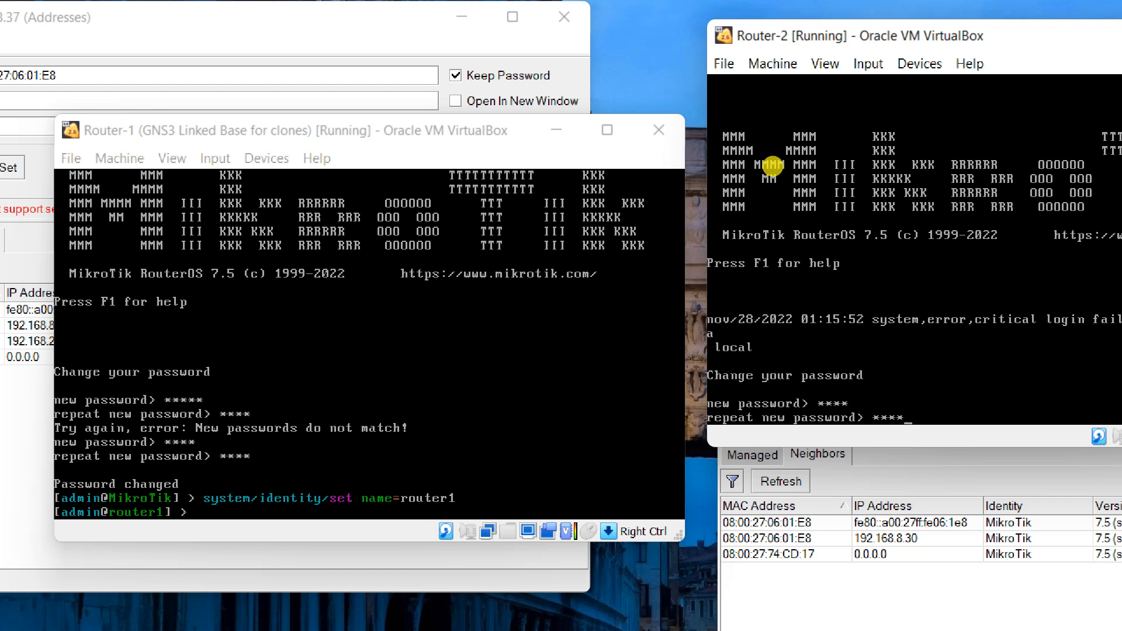
{"action": "key", "text": "Return"}
Rename the router to router2 with system/identity/set name=router2.
{"action": "type", "text": "system/"}
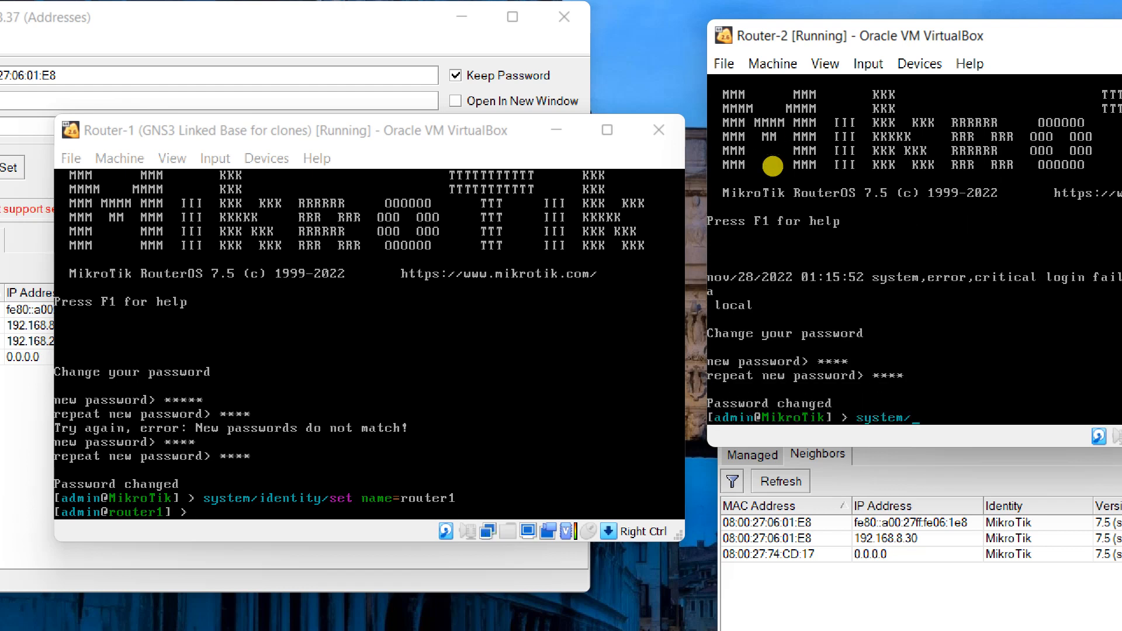
{"action": "type", "text": "identity/set name=router"}
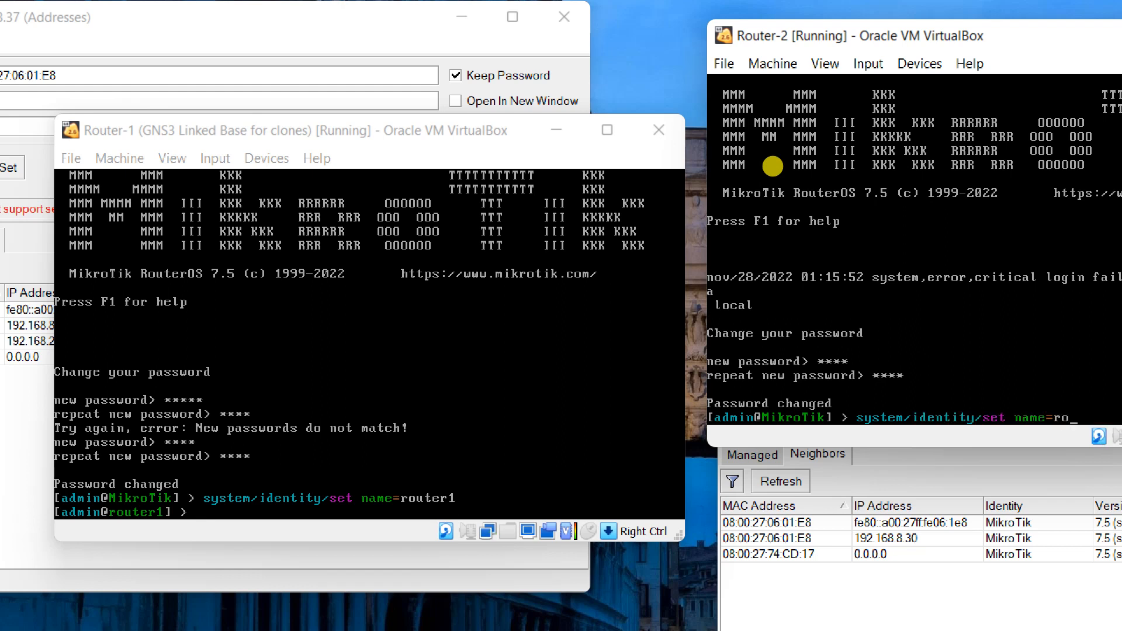
{"action": "type", "text": "2"}
{"action": "key", "text": "Return"}
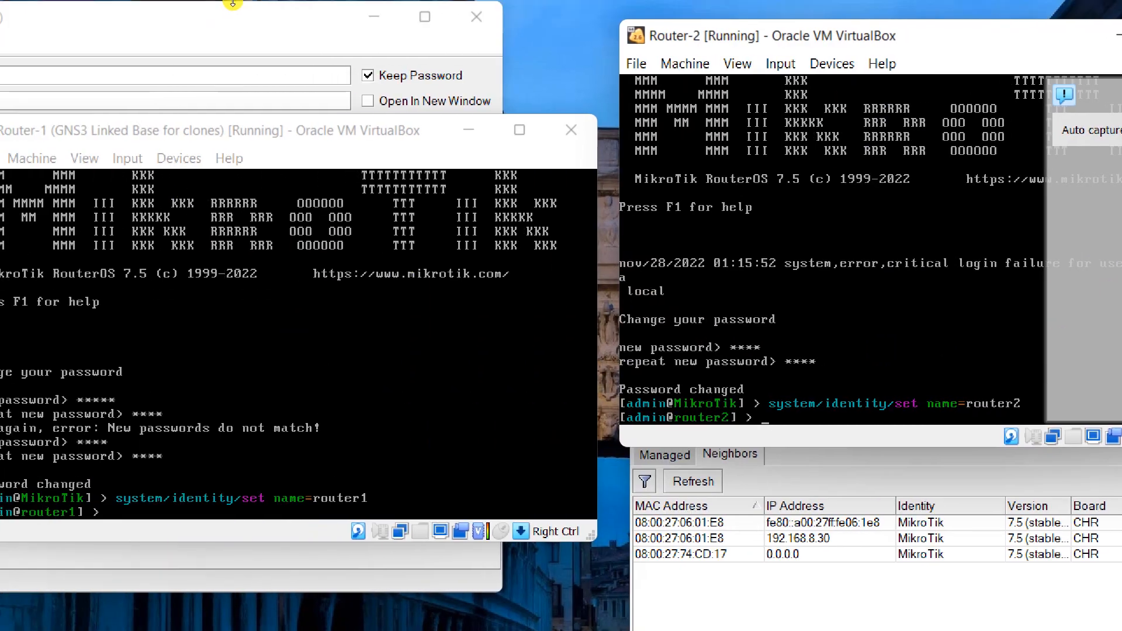
{"action": "left_click", "coordinate": [134, 5]}
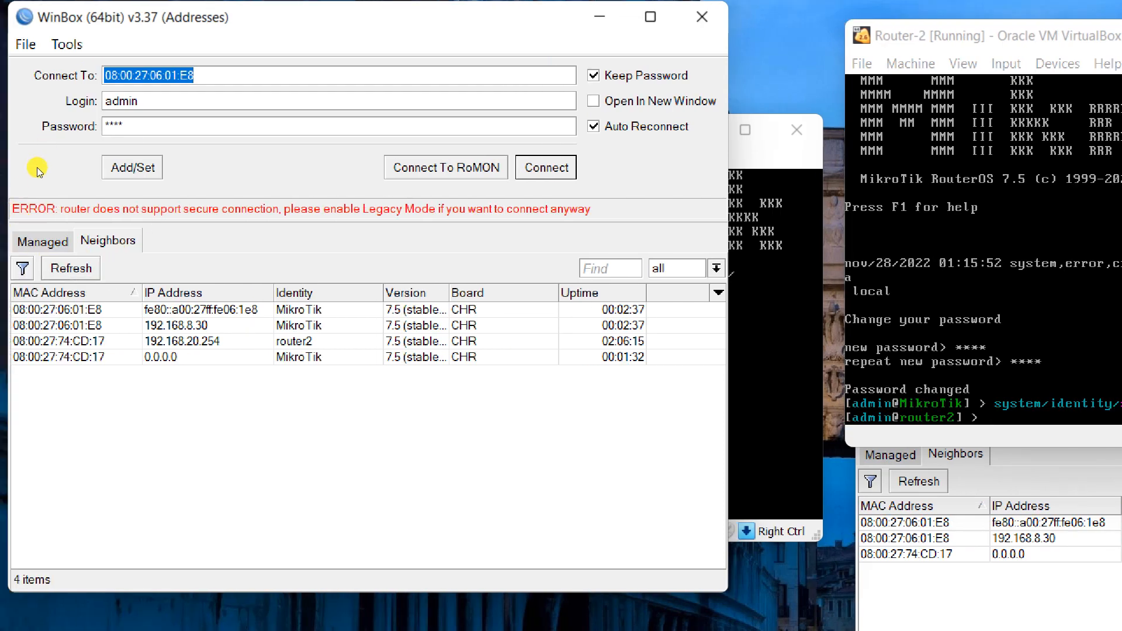
Refresh the Neighbors list and connect to router1 using its MAC address.
{"action": "left_click", "coordinate": [67, 269]}
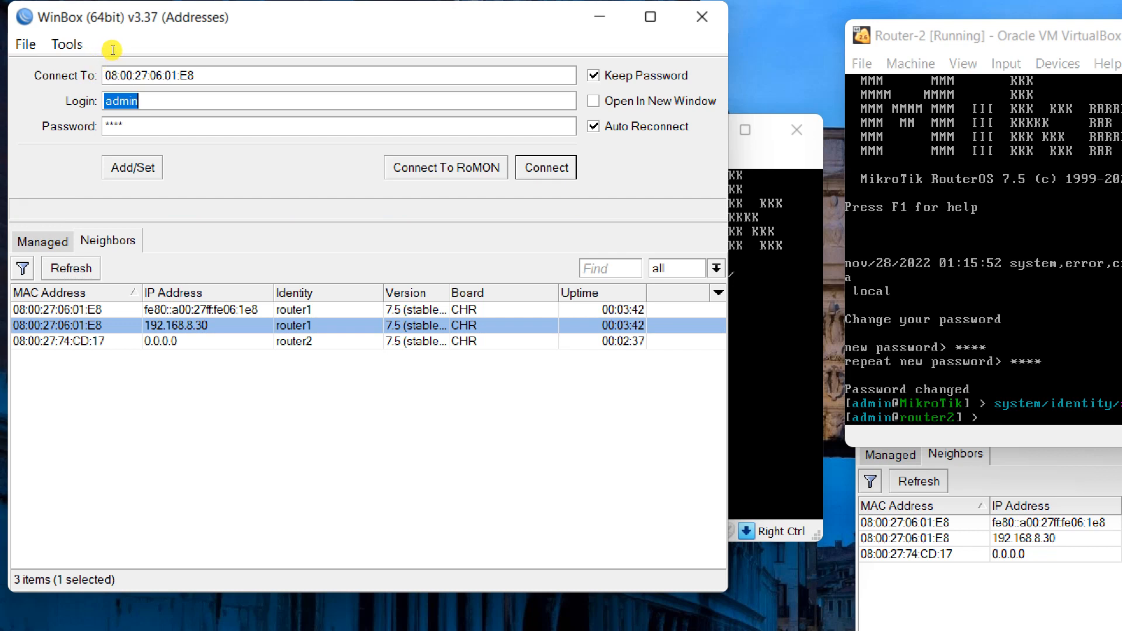
{"action": "key", "text": "shift+Tab"}
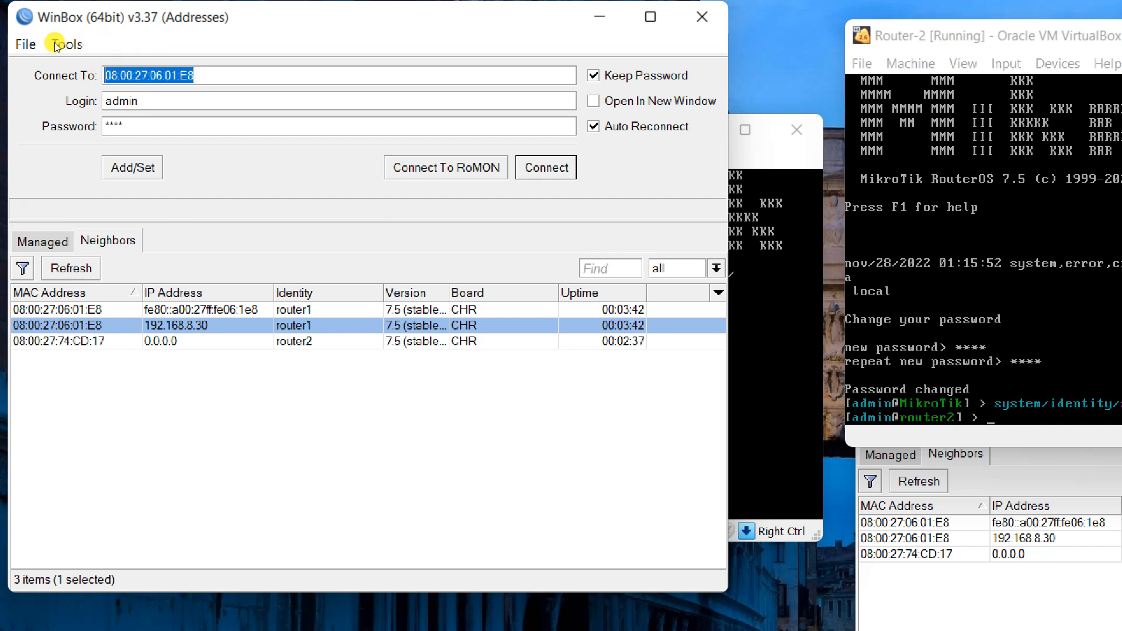
{"action": "left_click", "coordinate": [106, 221]}
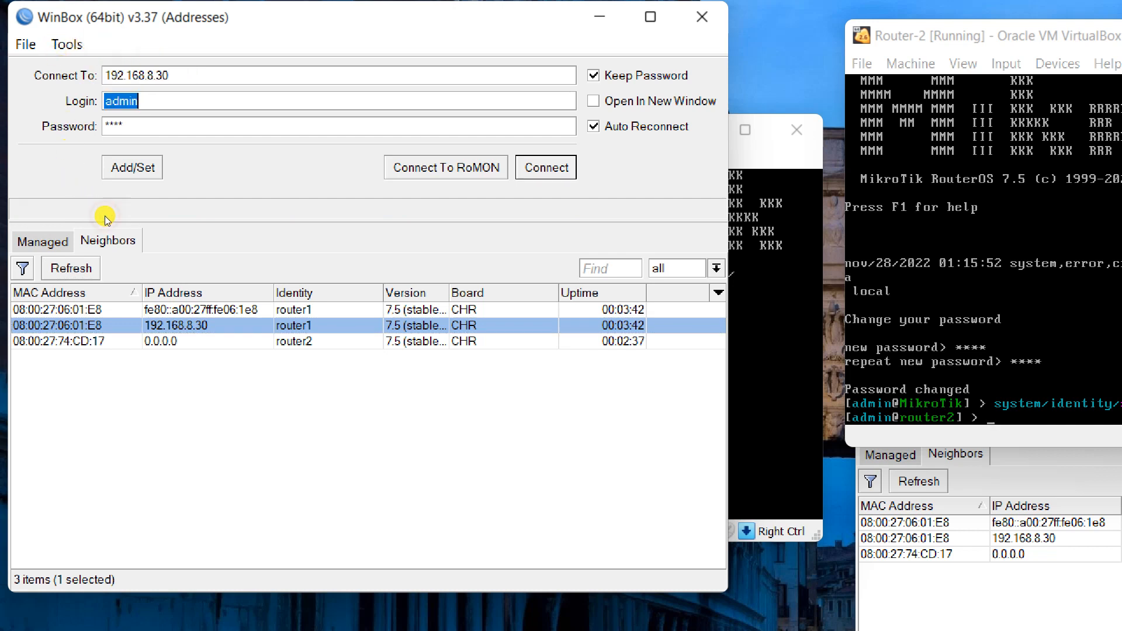
{"action": "left_click_drag", "start_coordinate": [122, 48], "coordinate": [76, 68]}
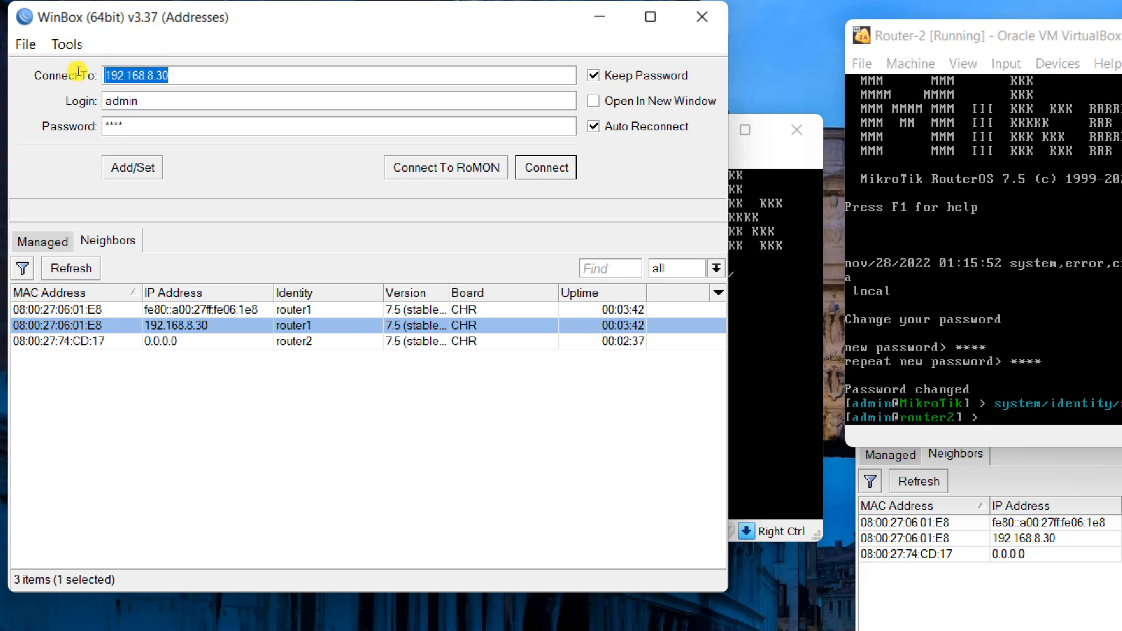
{"action": "left_click", "coordinate": [38, 215]}
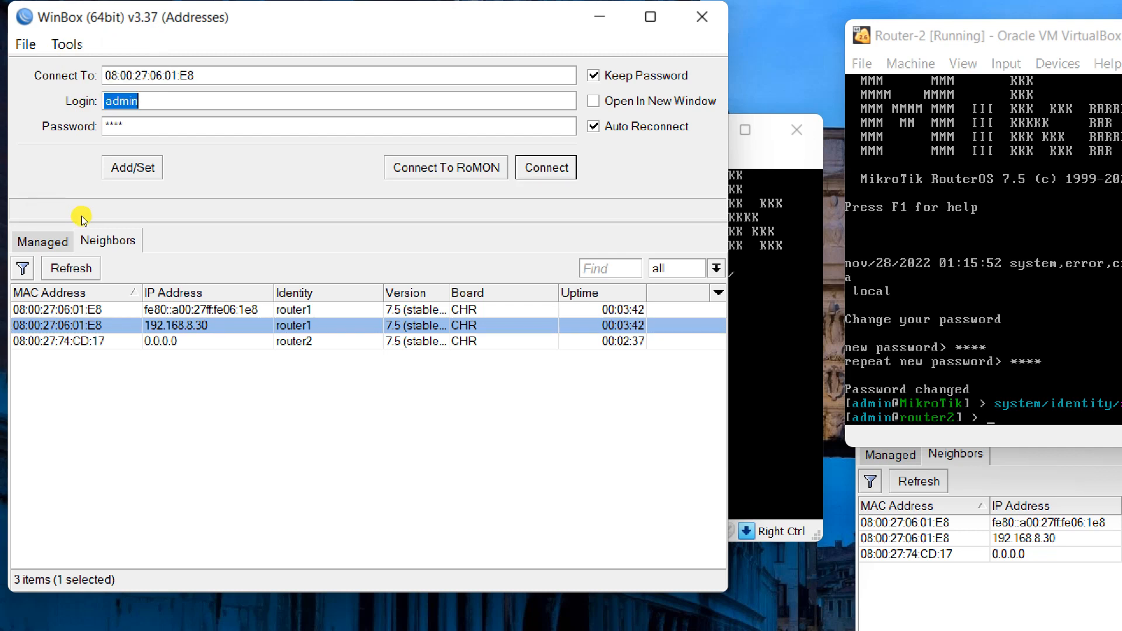
{"action": "left_click", "coordinate": [131, 215]}
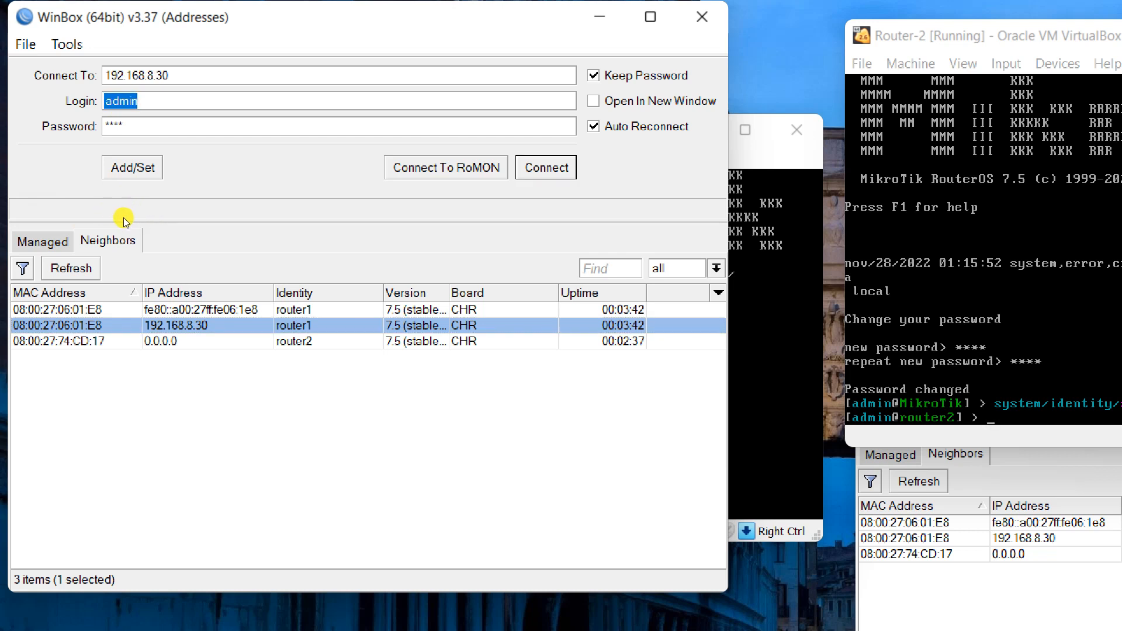
{"action": "left_click", "coordinate": [61, 214]}
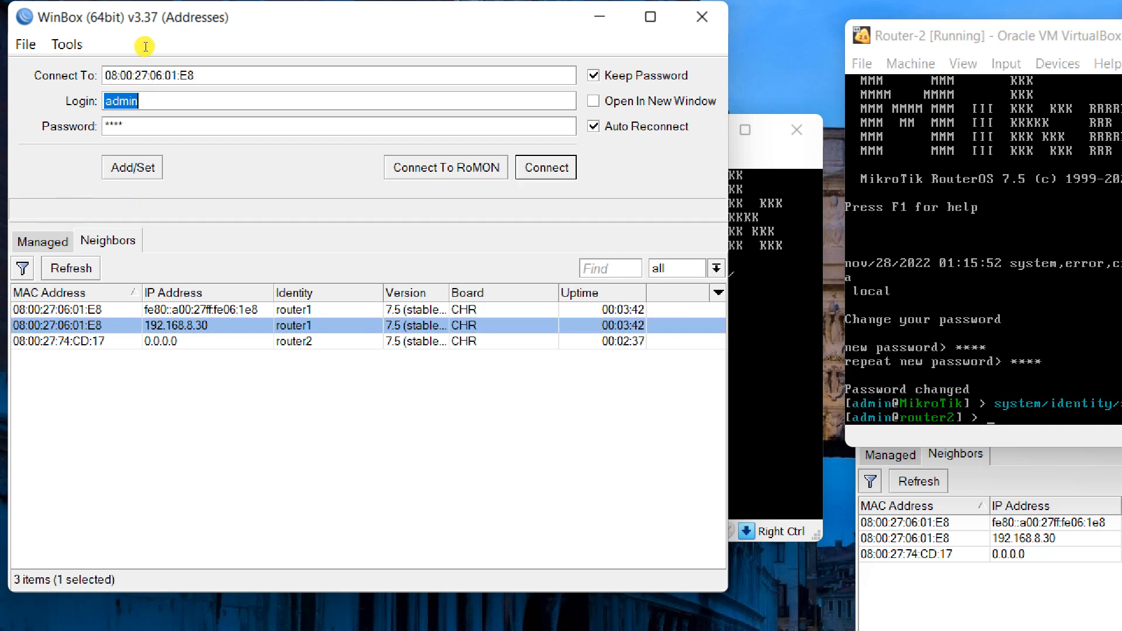
{"action": "left_click", "coordinate": [363, 115]}
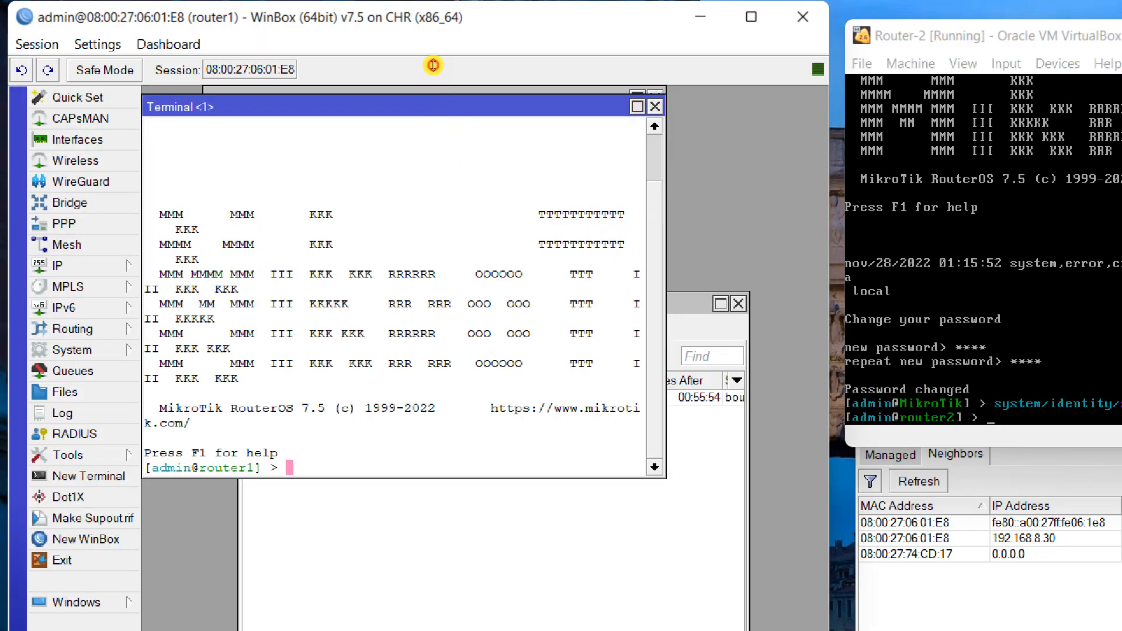
Close the leftover windows and ping google.com from a new router1 terminal.
{"action": "left_click", "coordinate": [655, 107]}
{"action": "left_click", "coordinate": [656, 100]}
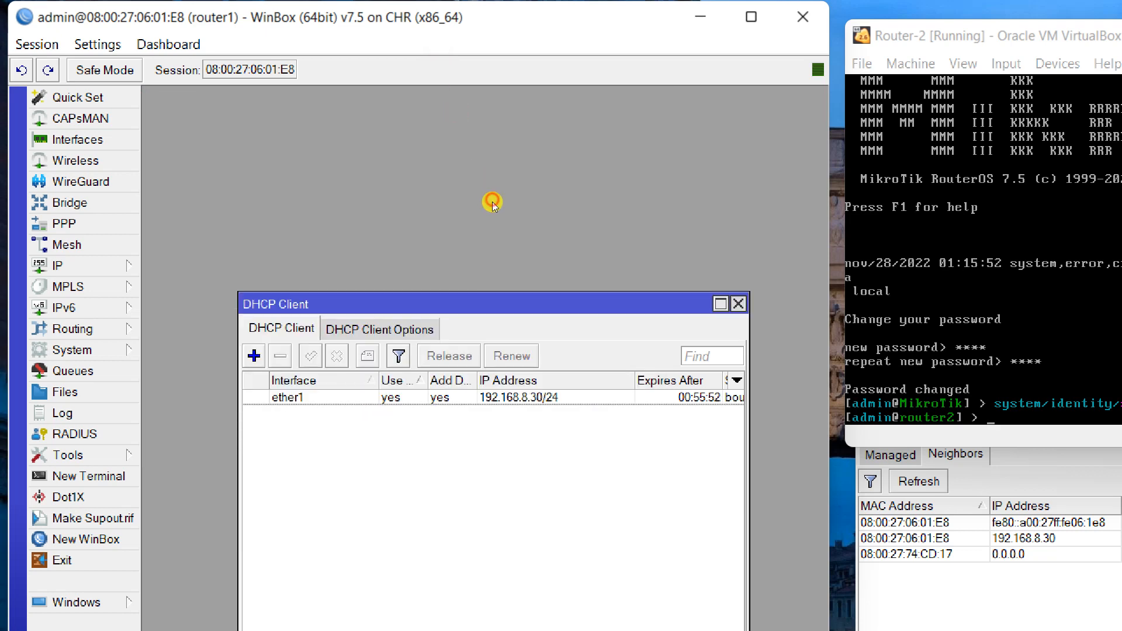
{"action": "left_click", "coordinate": [738, 304]}
{"action": "left_click", "coordinate": [660, 317]}
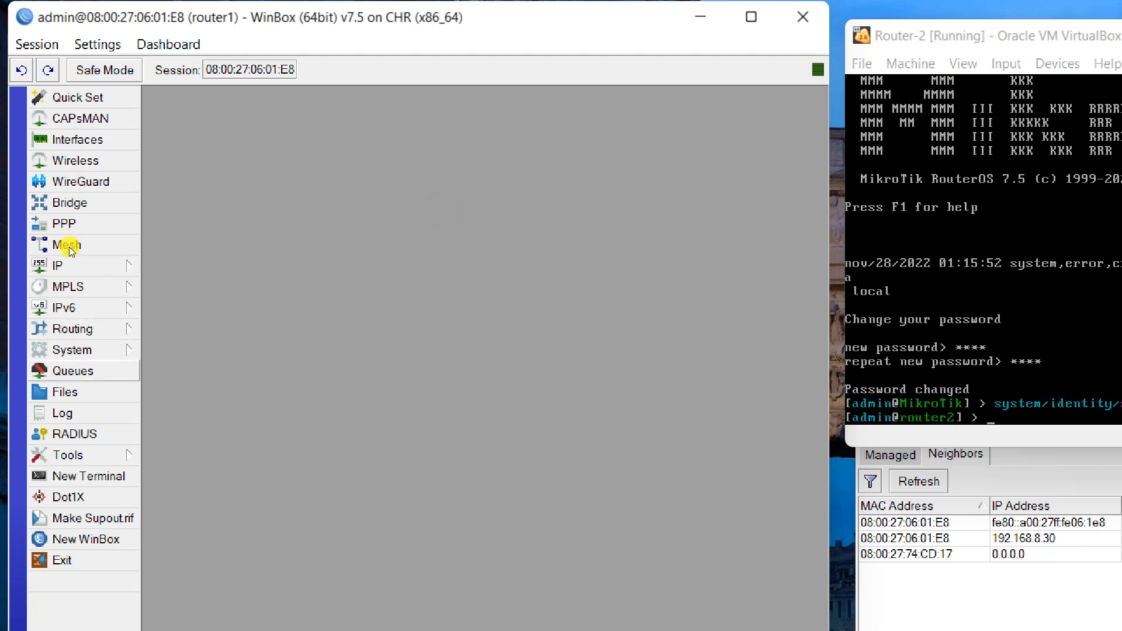
{"action": "left_click", "coordinate": [89, 476]}
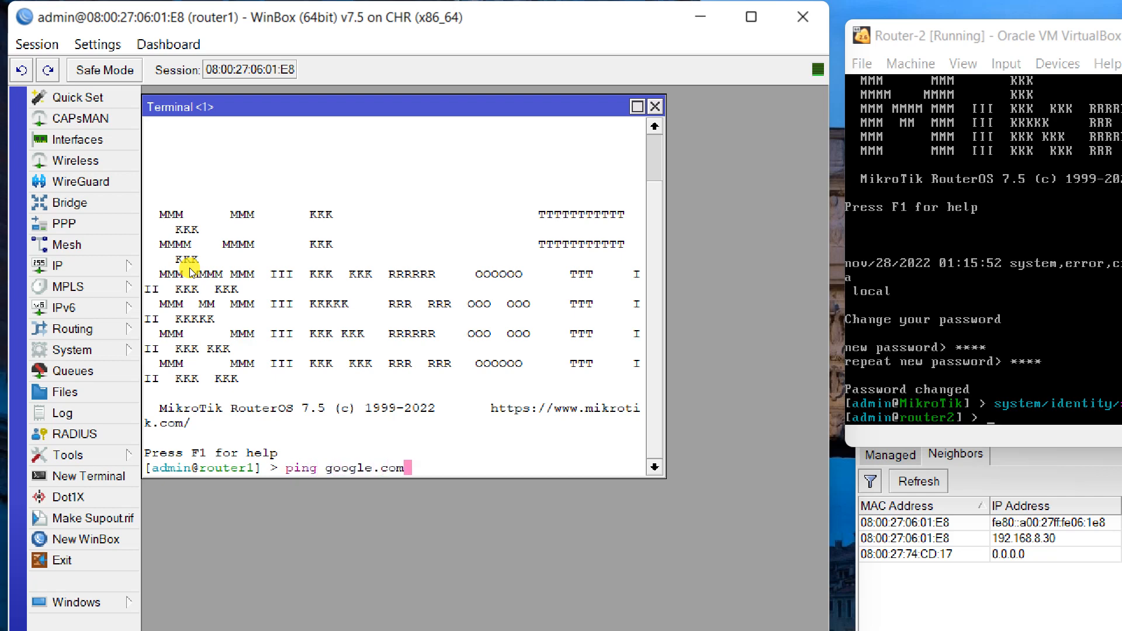
{"action": "key", "text": "Return"}
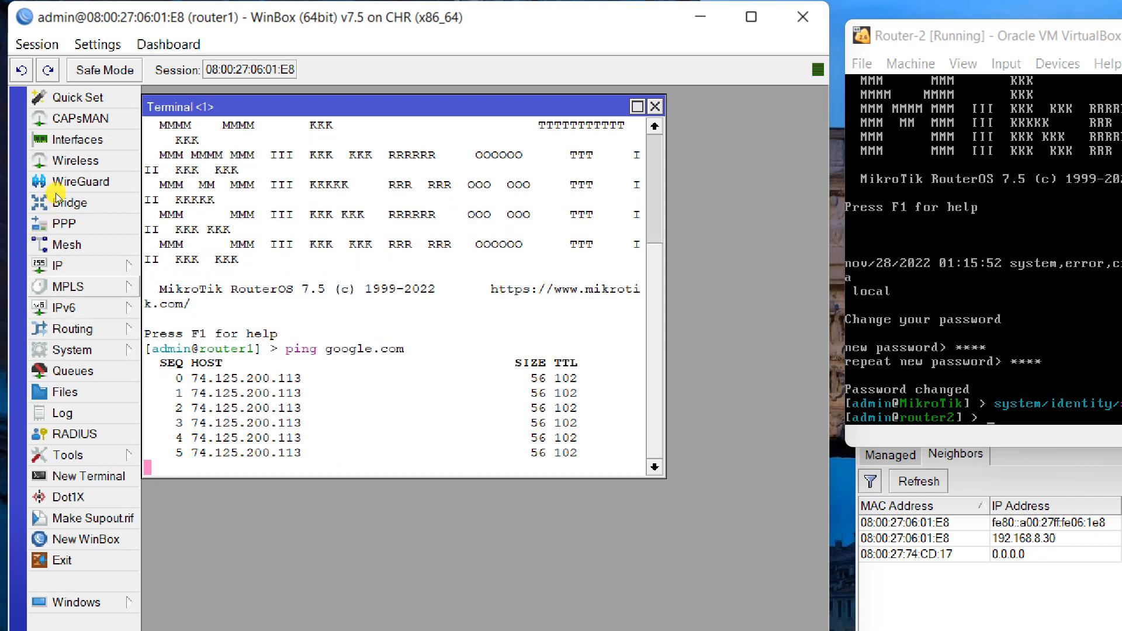
Open router1's IP > DHCP Client list and select the ether1 entry.
{"action": "left_click", "coordinate": [94, 266]}
{"action": "left_click", "coordinate": [186, 330]}
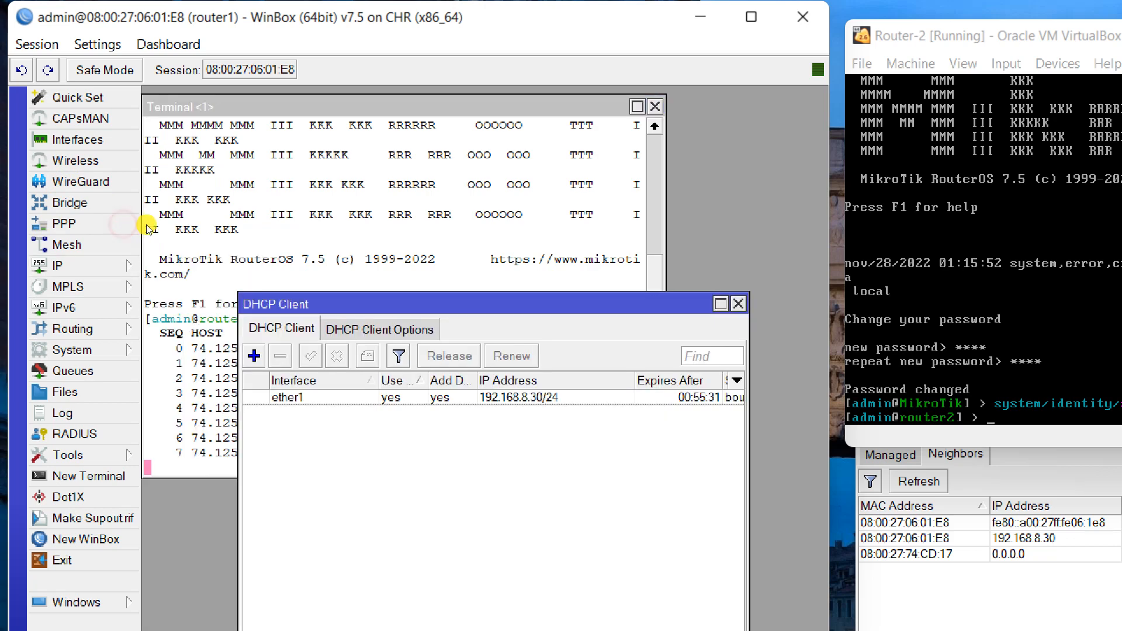
{"action": "left_click", "coordinate": [287, 397]}
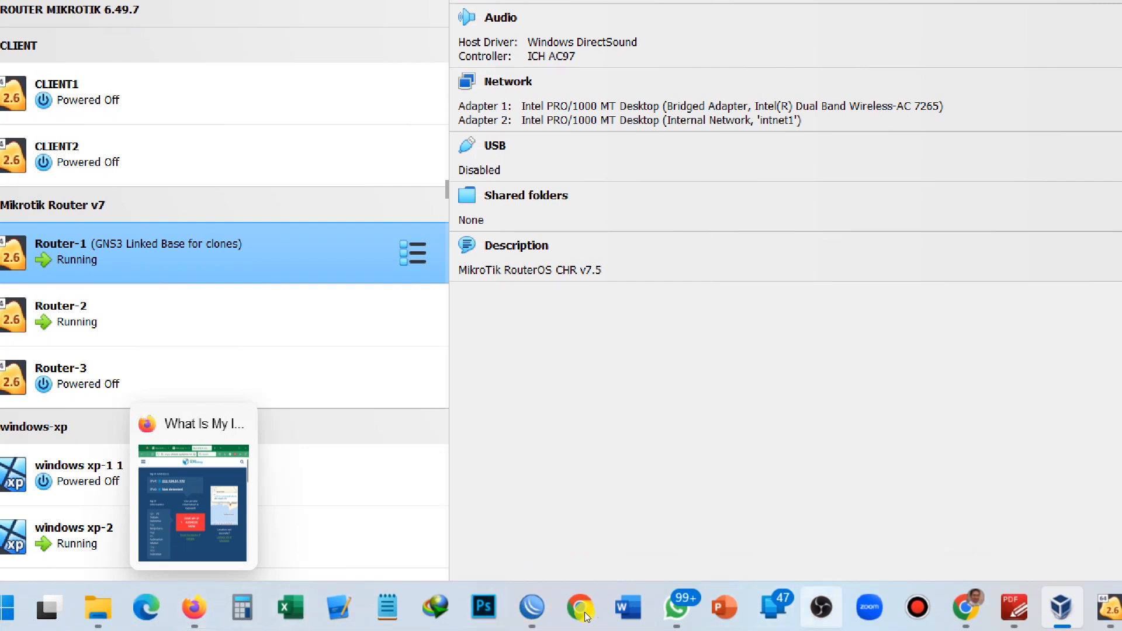
Reconnect to router1 from the refreshed WinBox neighbour list.
{"action": "mouse_move", "coordinate": [734, 627]}
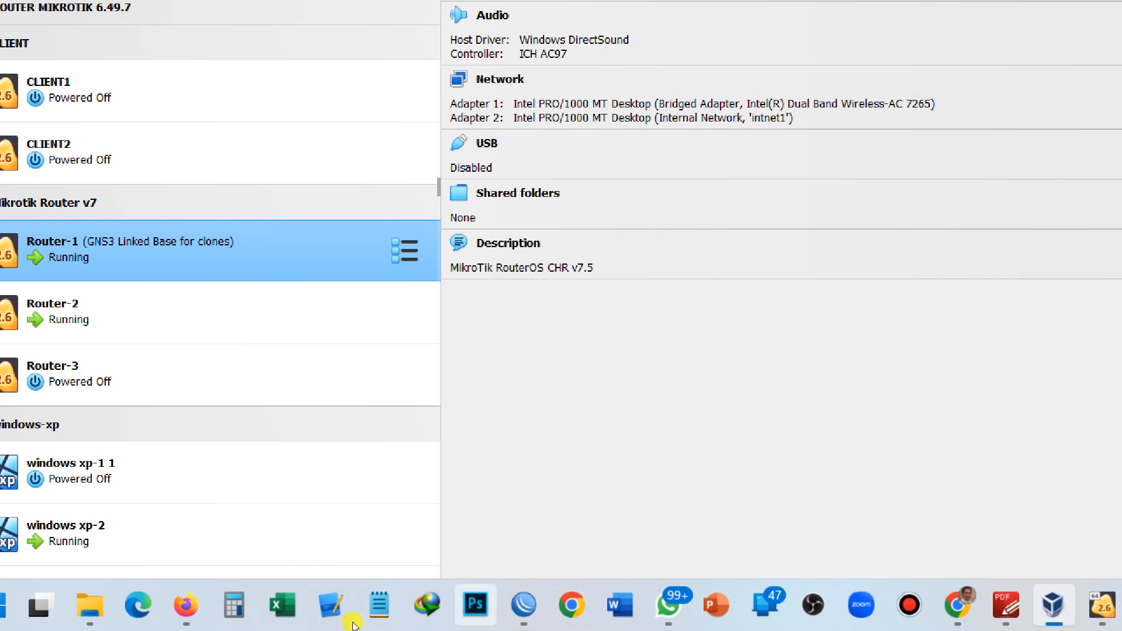
{"action": "left_click", "coordinate": [524, 605]}
{"action": "left_click", "coordinate": [457, 509]}
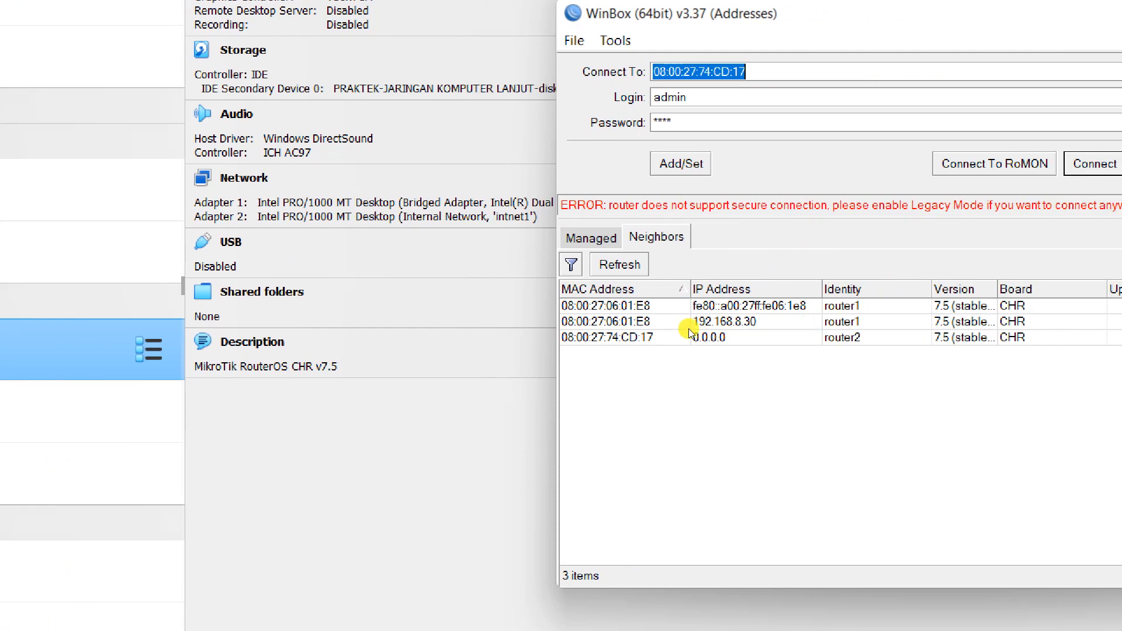
{"action": "left_click", "coordinate": [621, 265]}
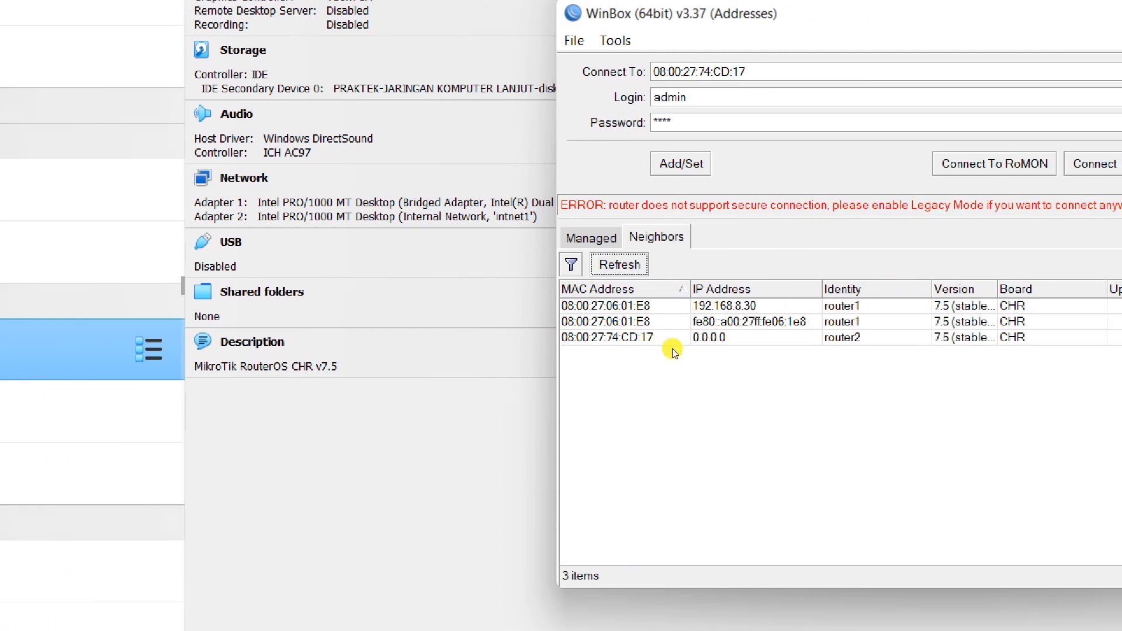
{"action": "left_click", "coordinate": [621, 306]}
{"action": "left_click", "coordinate": [1094, 164]}
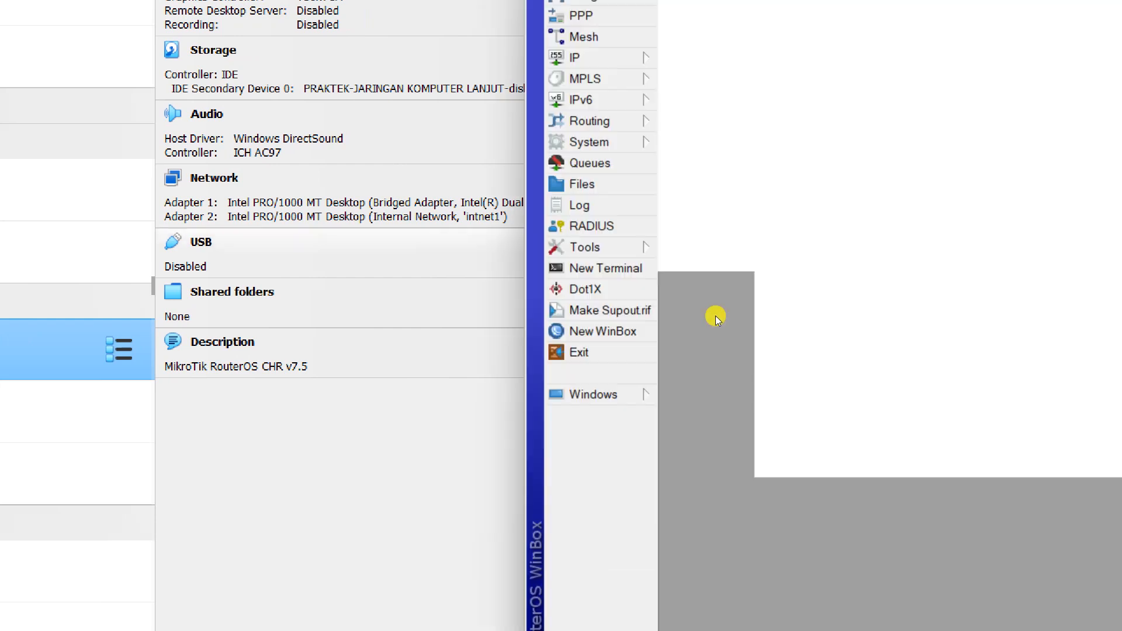
Delete the ether1 DHCP client and launch another winbox64 login window.
{"action": "left_click", "coordinate": [866, 342]}
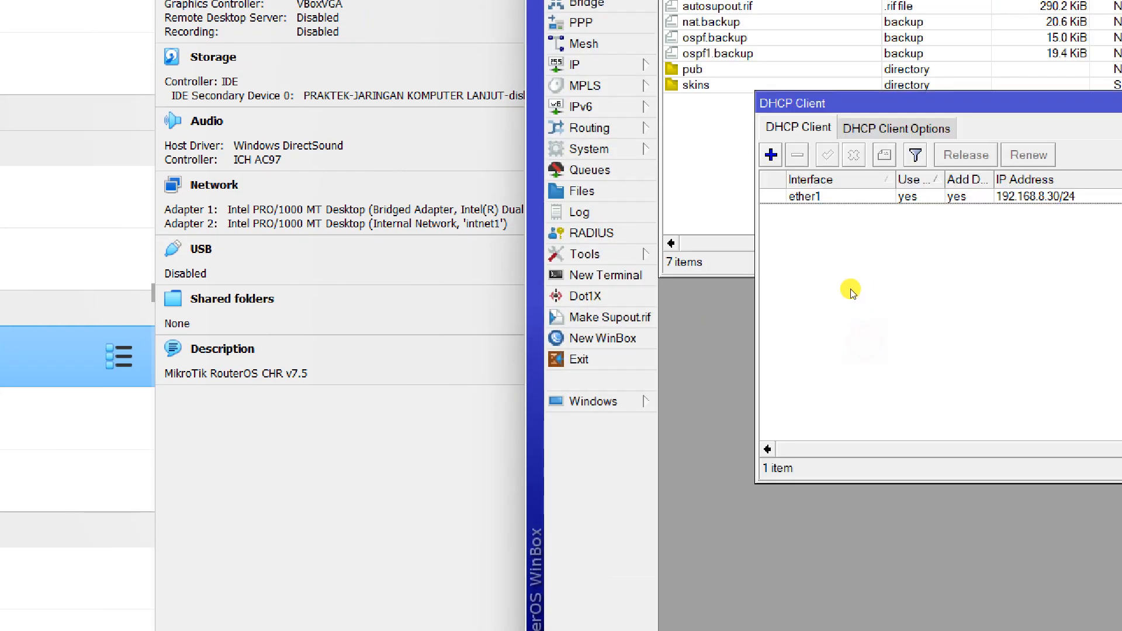
{"action": "left_click", "coordinate": [847, 274]}
{"action": "left_click_drag", "start_coordinate": [910, 104], "coordinate": [789, 133]}
{"action": "key", "text": "Delete"}
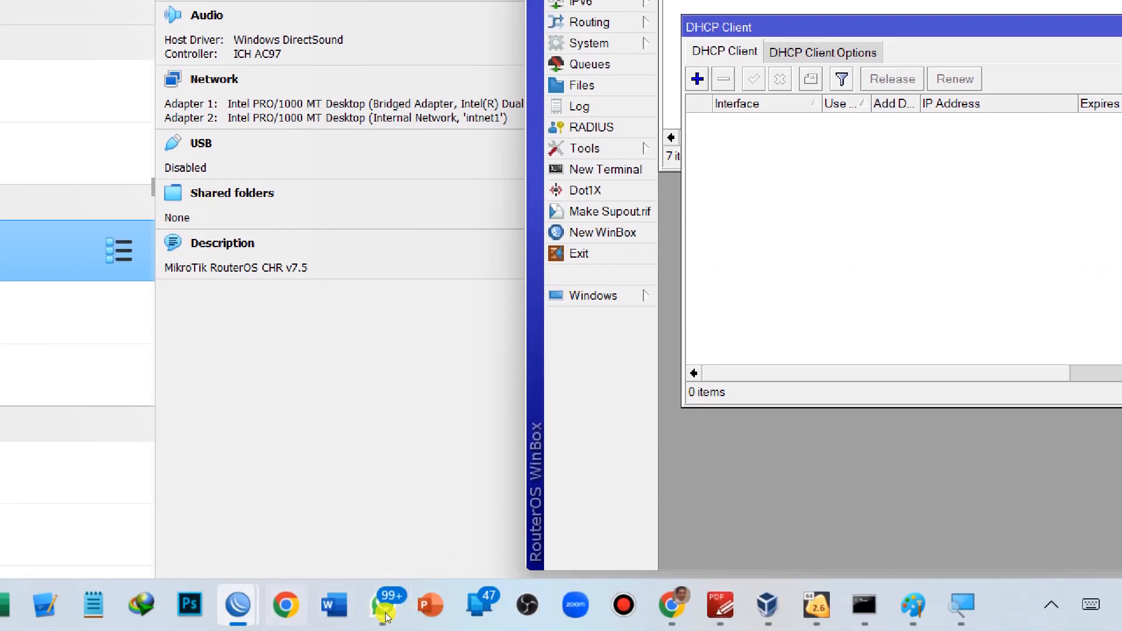
{"action": "right_click", "coordinate": [238, 613]}
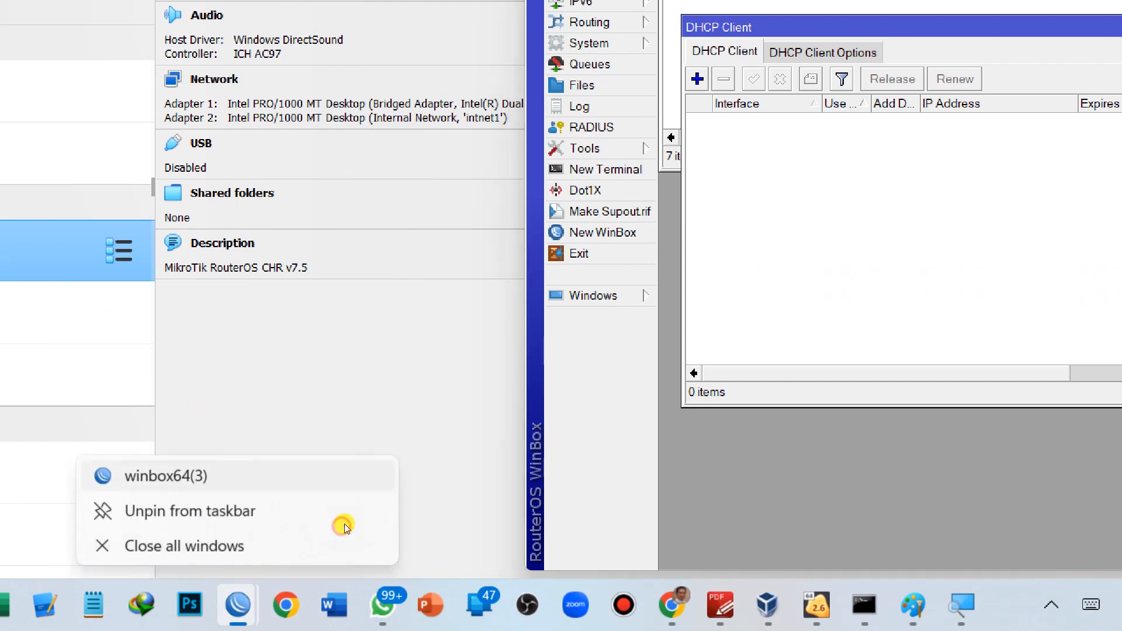
{"action": "left_click", "coordinate": [355, 481]}
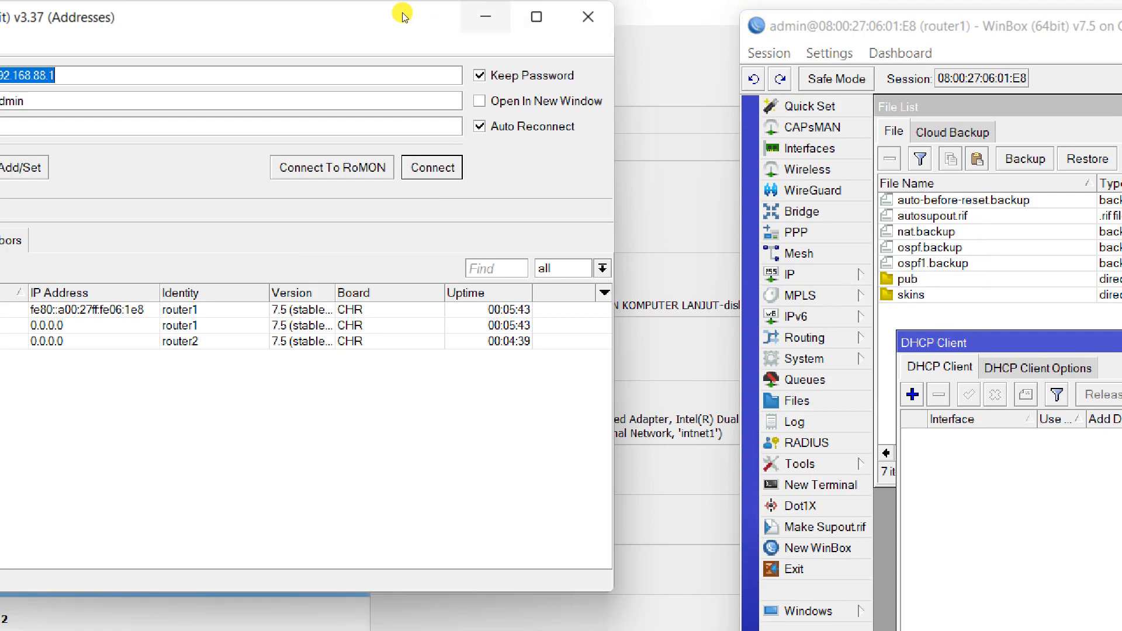
Close the DHCP Client, File List, Terminal and Address List windows and minimize VirtualBox.
{"action": "left_click", "coordinate": [485, 17]}
{"action": "left_click_drag", "start_coordinate": [902, 26], "coordinate": [210, 20]}
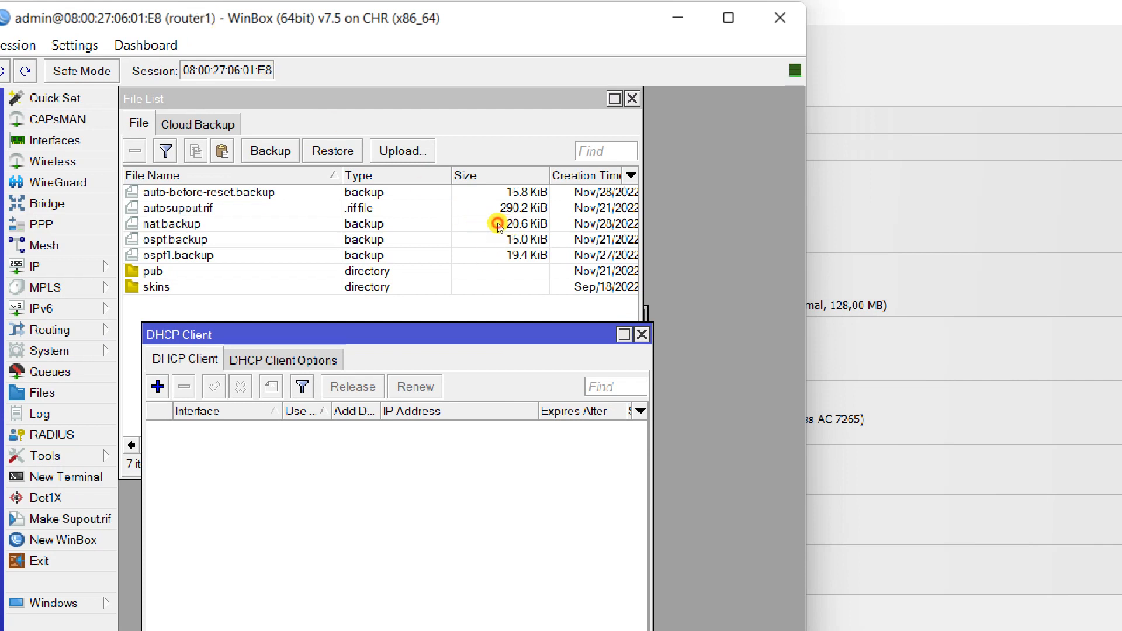
{"action": "left_click", "coordinate": [642, 334]}
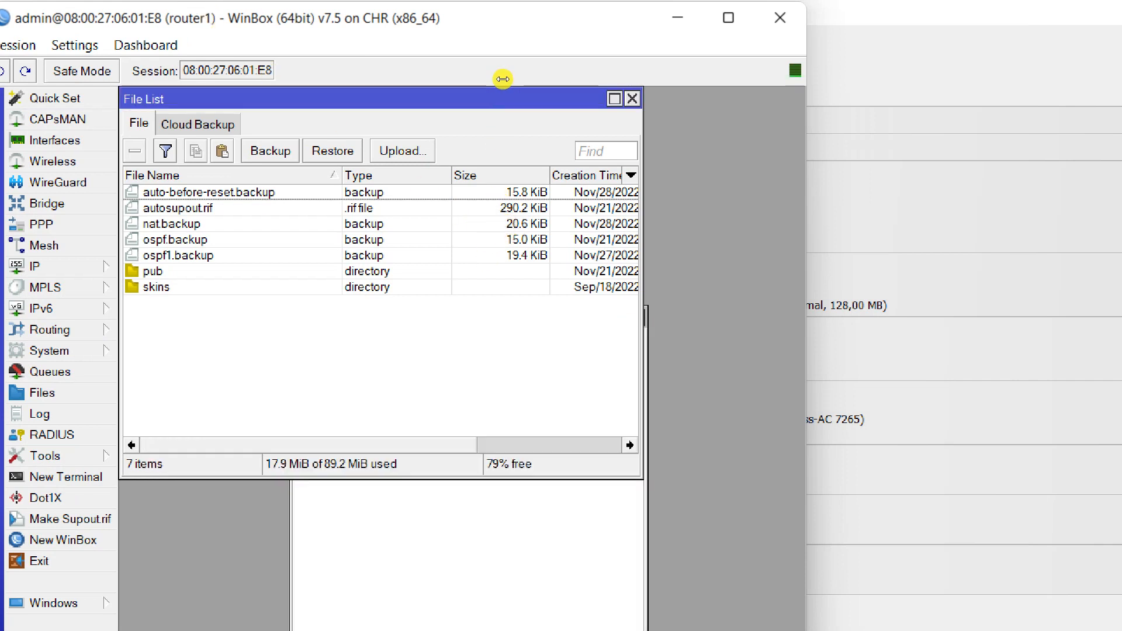
{"action": "left_click", "coordinate": [632, 98]}
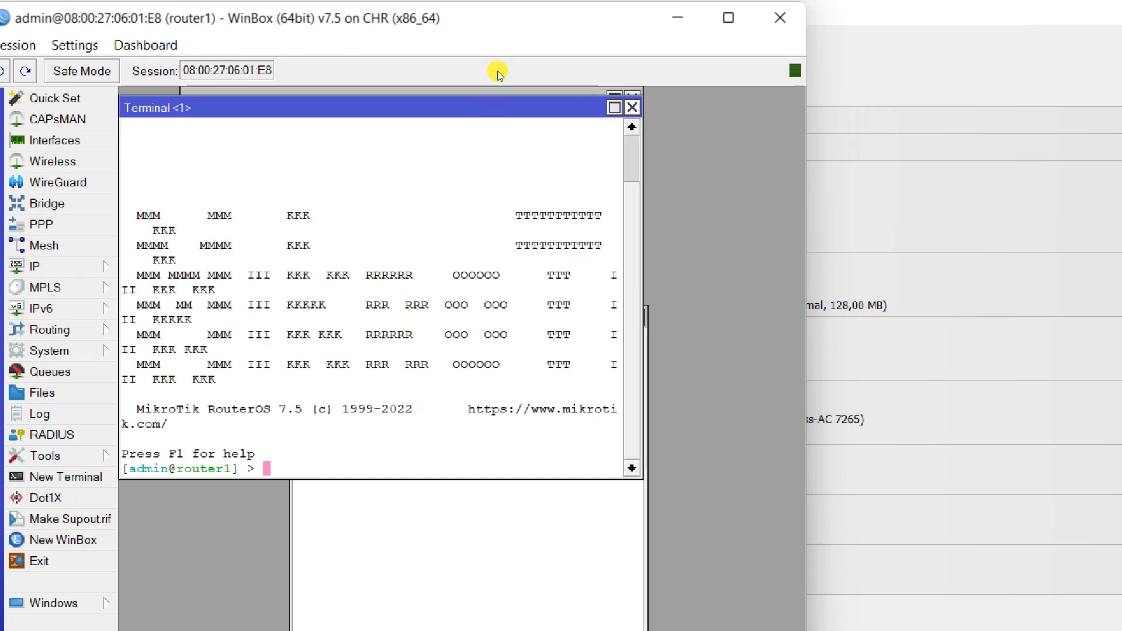
{"action": "left_click", "coordinate": [632, 107]}
{"action": "left_click", "coordinate": [633, 95]}
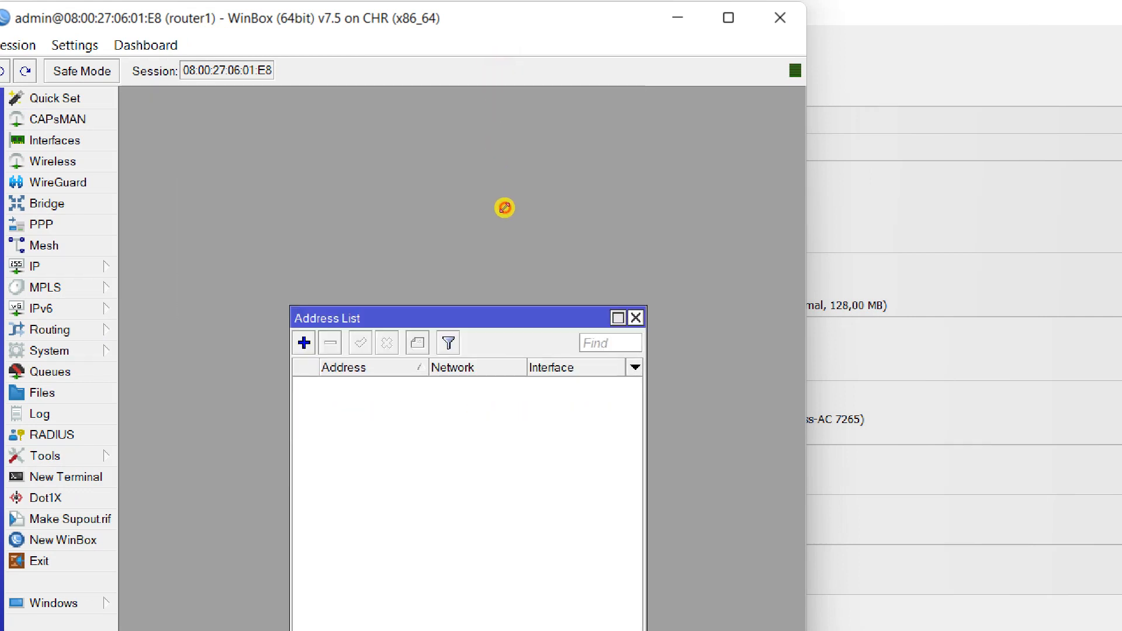
{"action": "left_click", "coordinate": [637, 318]}
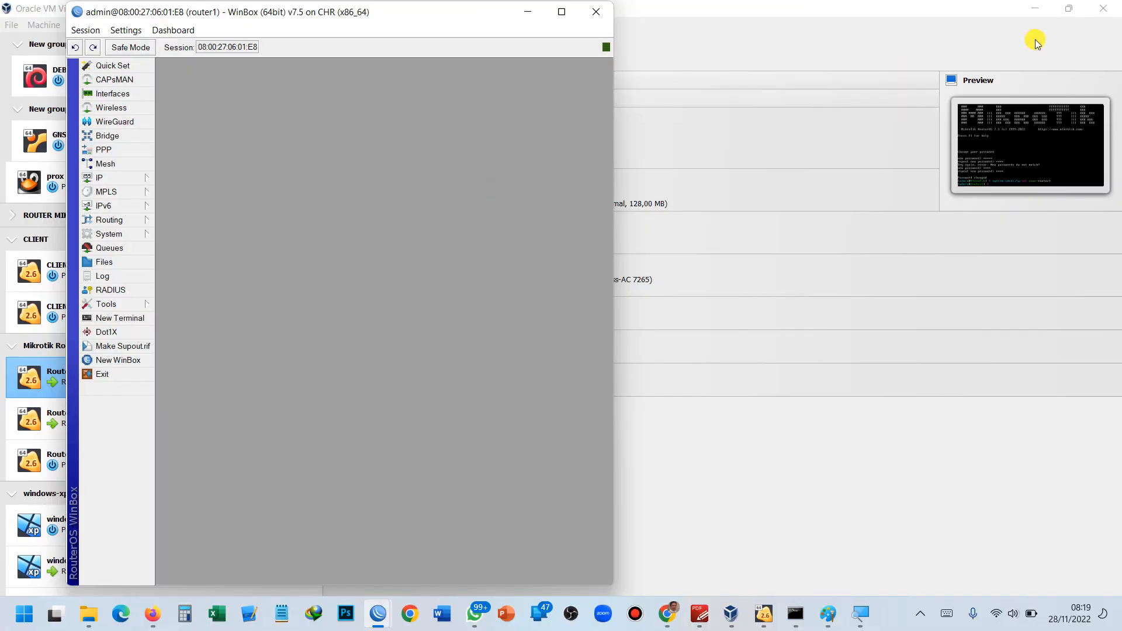
{"action": "left_click", "coordinate": [1035, 9]}
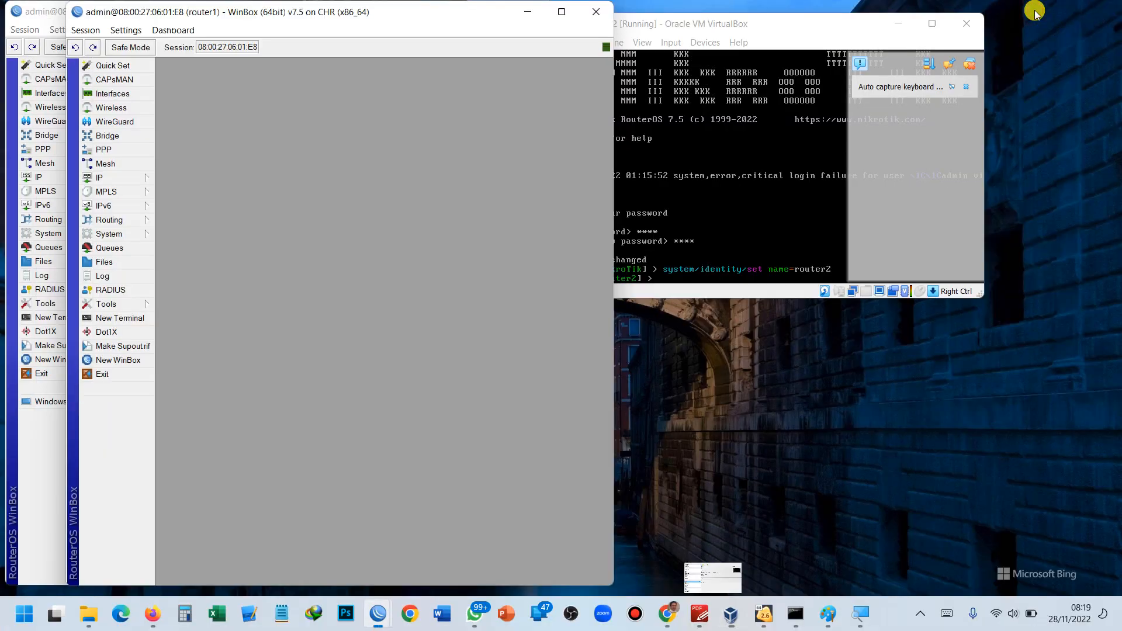
{"action": "left_click", "coordinate": [899, 23]}
{"action": "left_click_drag", "start_coordinate": [434, 24], "coordinate": [371, 20]}
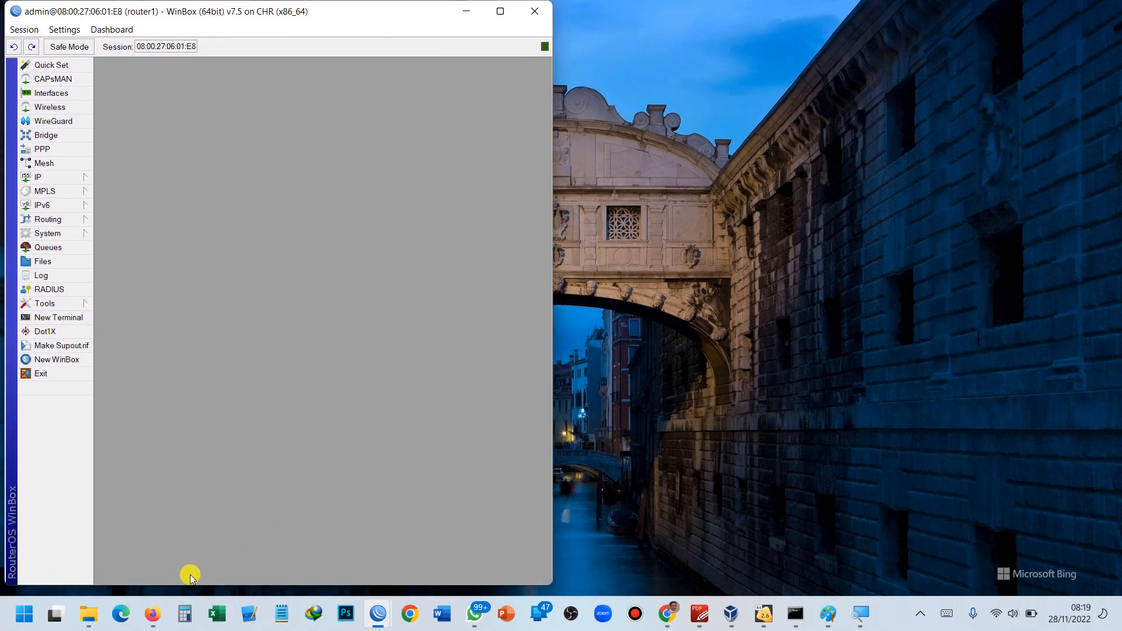
Snap the Miro lab diagram to the right half and circle 'ip static' by router1.
{"action": "mouse_move", "coordinate": [670, 623]}
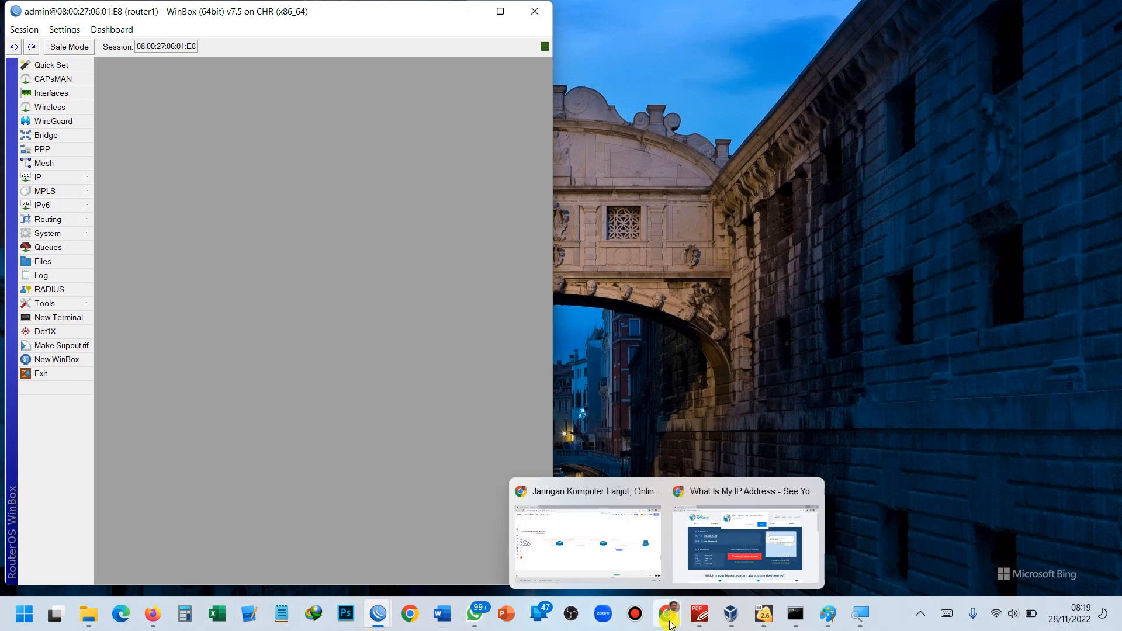
{"action": "left_click", "coordinate": [657, 577]}
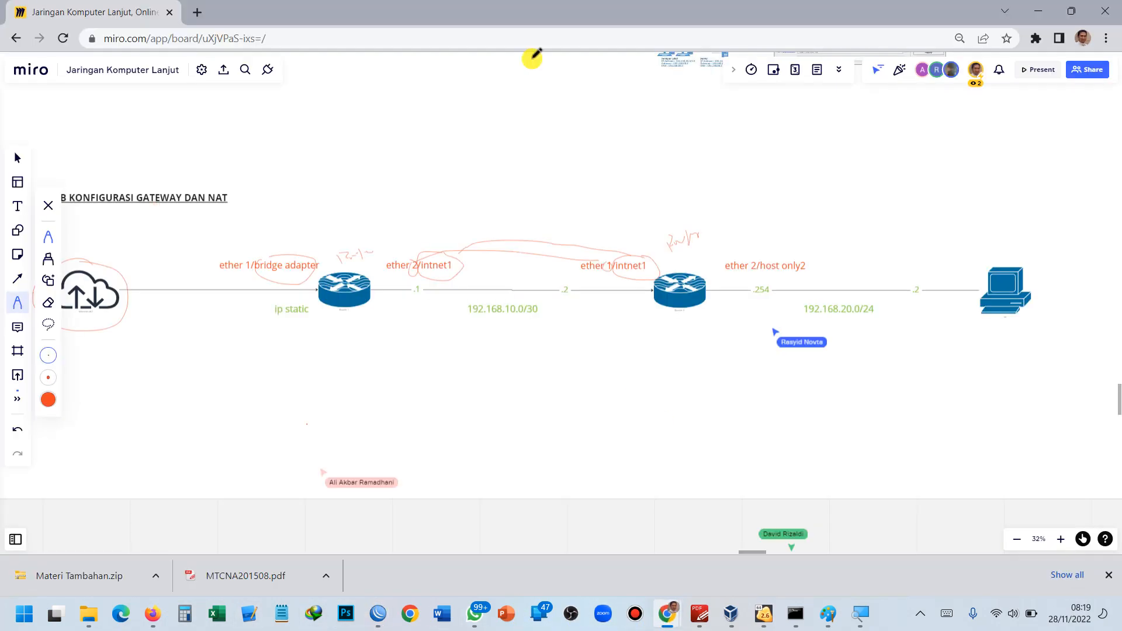
{"action": "left_click_drag", "start_coordinate": [549, 8], "coordinate": [1121, 134]}
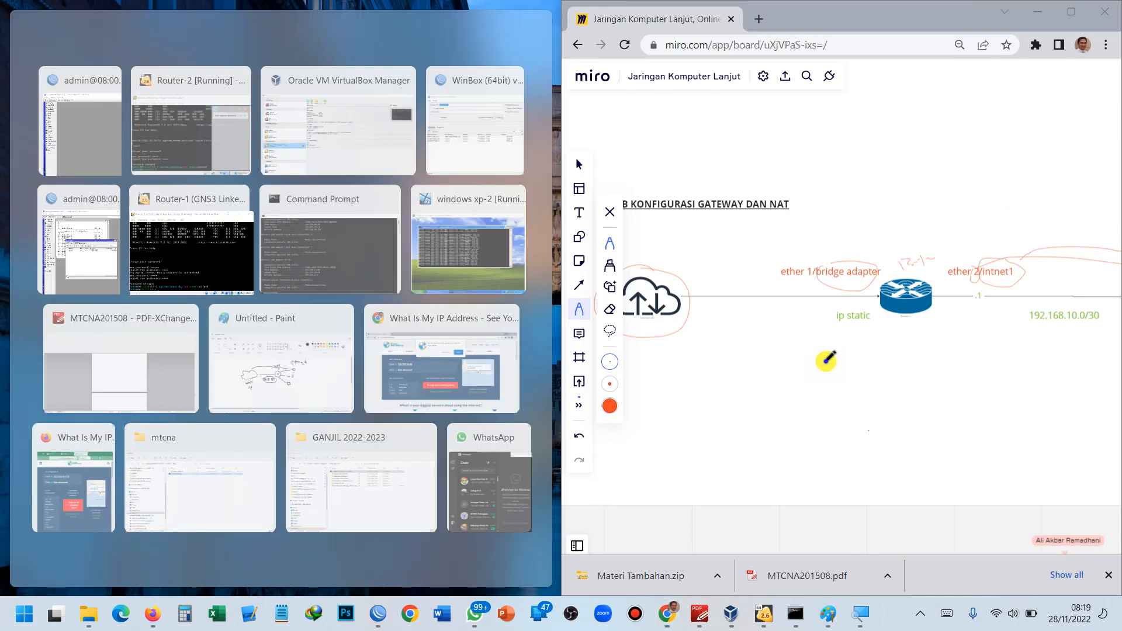
{"action": "left_click", "coordinate": [826, 362]}
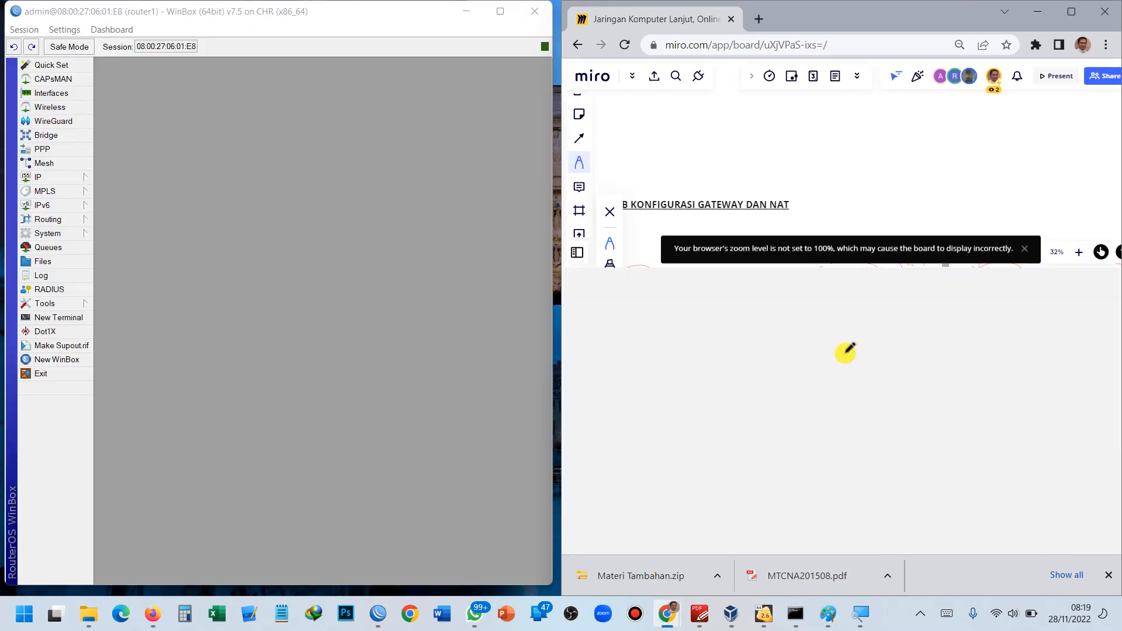
{"action": "scroll", "coordinate": [840, 355], "scroll_direction": "down", "scroll_amount": 2}
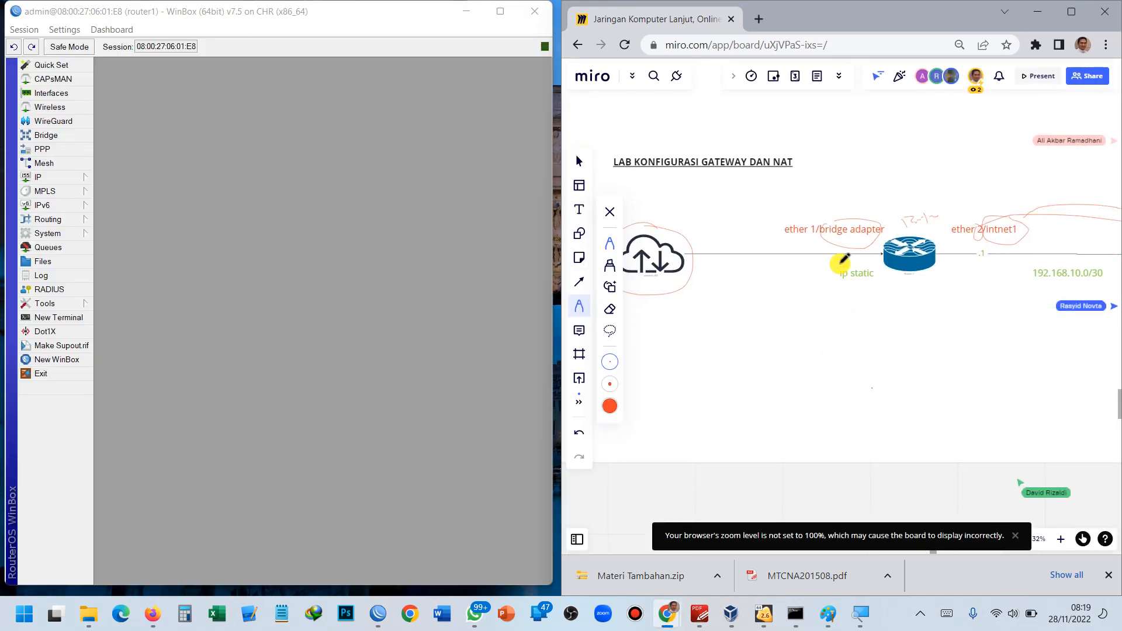
{"action": "mouse_move", "coordinate": [858, 266]}
{"action": "left_mouse_down"}
{"action": "mouse_move", "coordinate": [834, 267]}
{"action": "mouse_move", "coordinate": [866, 282]}
{"action": "mouse_move", "coordinate": [887, 270]}
{"action": "mouse_move", "coordinate": [842, 269]}
{"action": "left_mouse_up"}
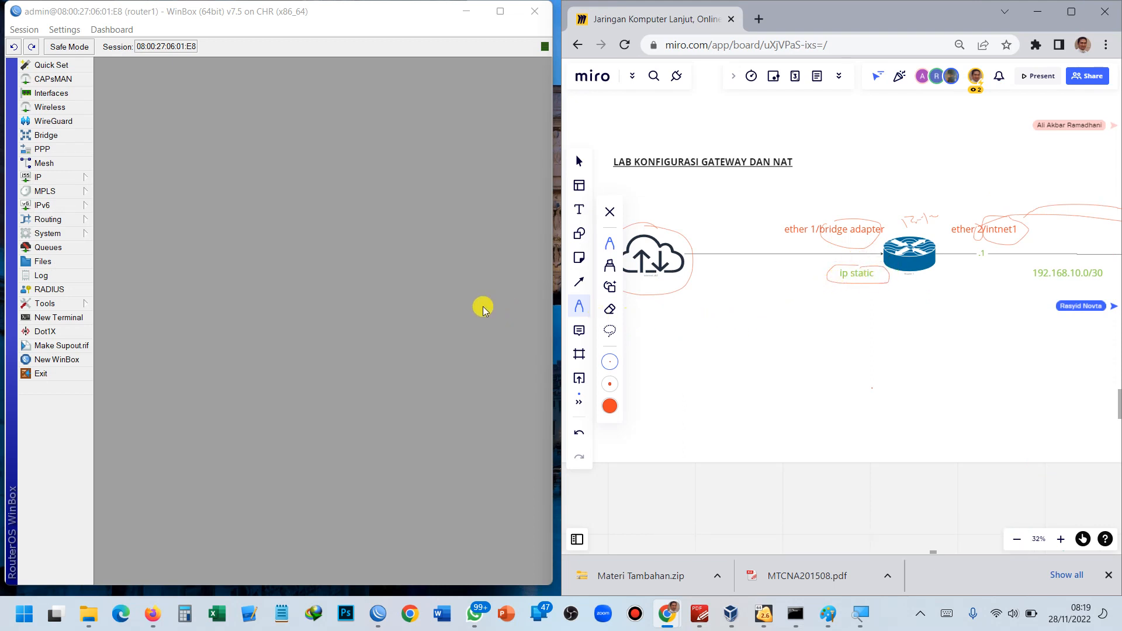
{"action": "left_click", "coordinate": [68, 179]}
Check the 192.168.8.30/24 address, remove the ether1 DHCP client, and add a new address.
{"action": "left_click", "coordinate": [114, 194]}
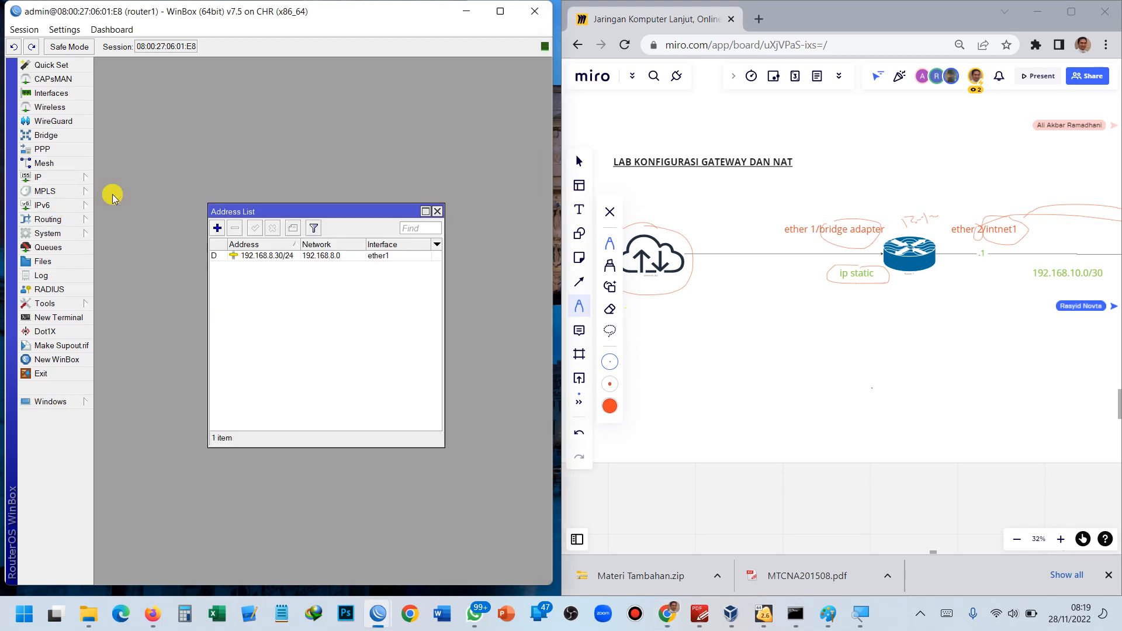
{"action": "left_click", "coordinate": [272, 257]}
{"action": "left_click", "coordinate": [49, 178]}
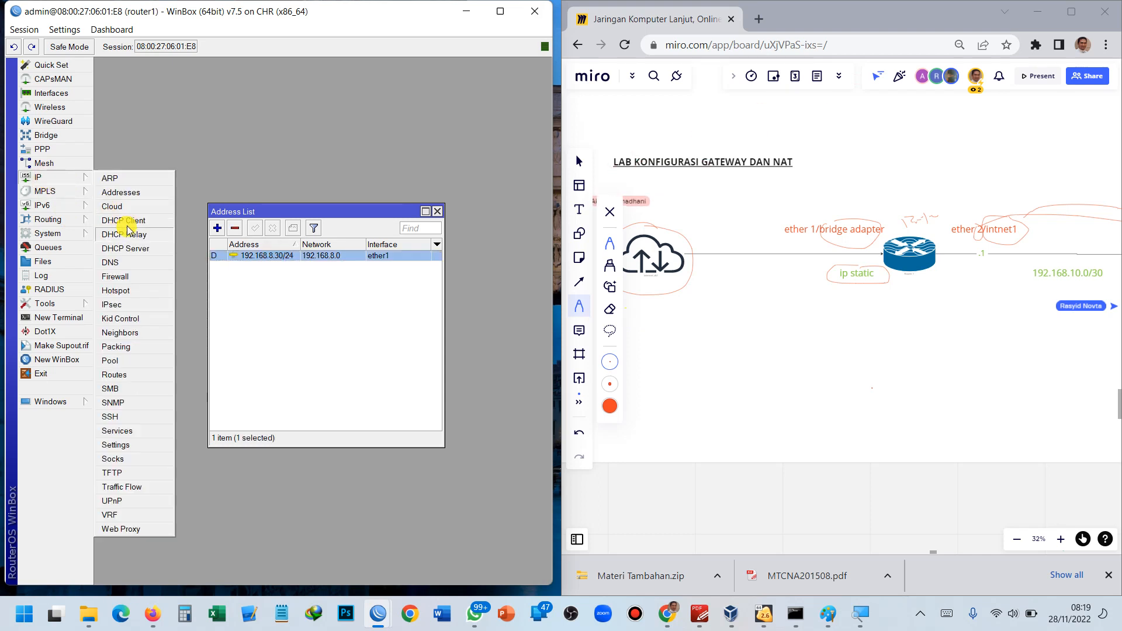
{"action": "left_click", "coordinate": [123, 221]}
{"action": "left_click", "coordinate": [162, 283]}
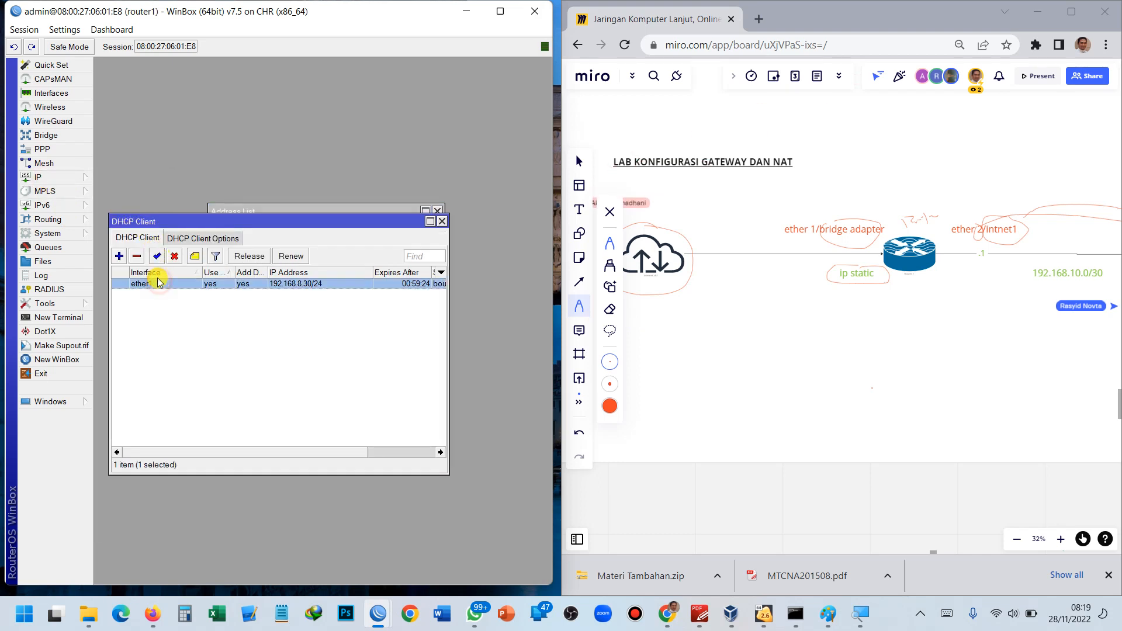
{"action": "left_click", "coordinate": [138, 257]}
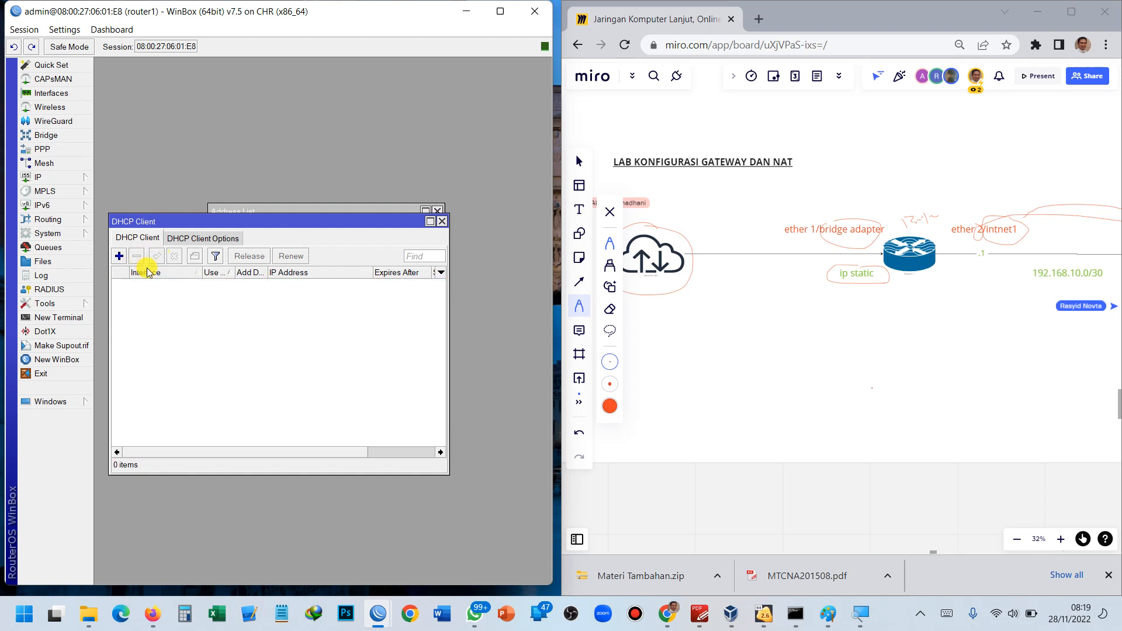
{"action": "left_click", "coordinate": [442, 221]}
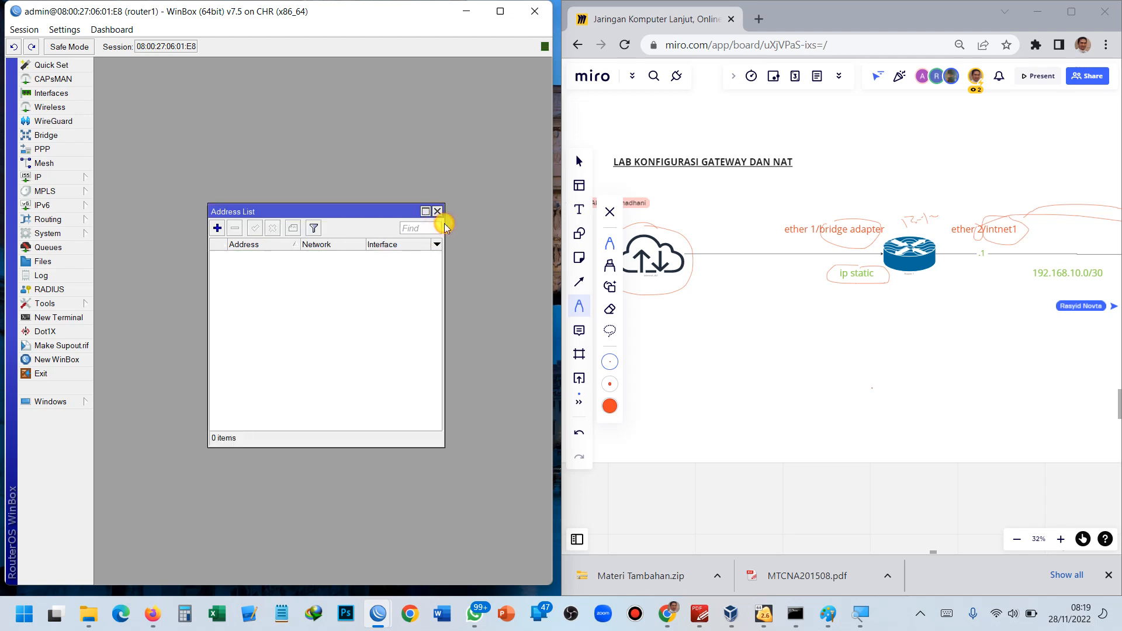
{"action": "left_click", "coordinate": [222, 233]}
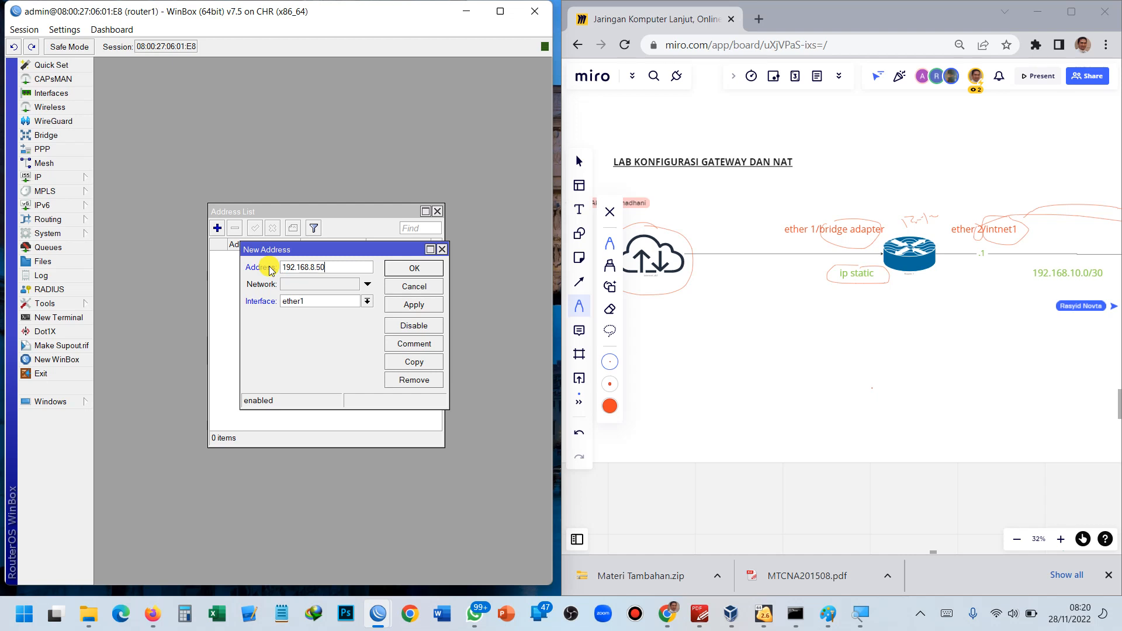
Apply and confirm 192.168.8.50/24 as ether1's static address on router1.
{"action": "type", "text": "/"}
{"action": "left_click", "coordinate": [409, 306]}
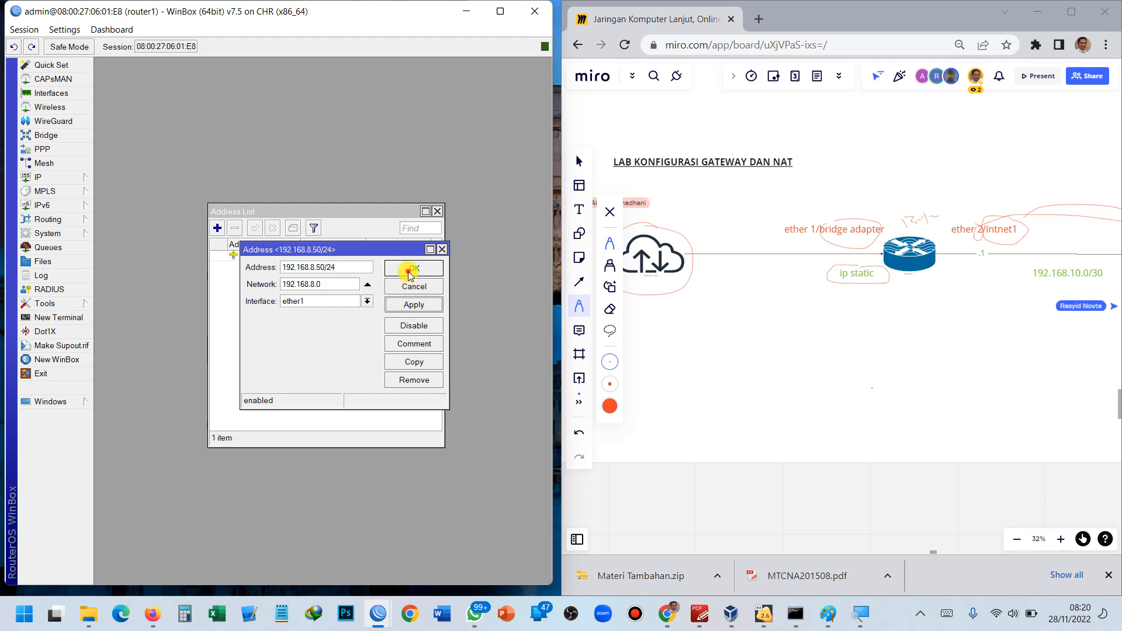
{"action": "left_click", "coordinate": [412, 270]}
{"action": "left_click_drag", "start_coordinate": [281, 210], "coordinate": [223, 105]}
Ping 8.8.8.8 from a router1 terminal.
{"action": "left_click", "coordinate": [70, 318]}
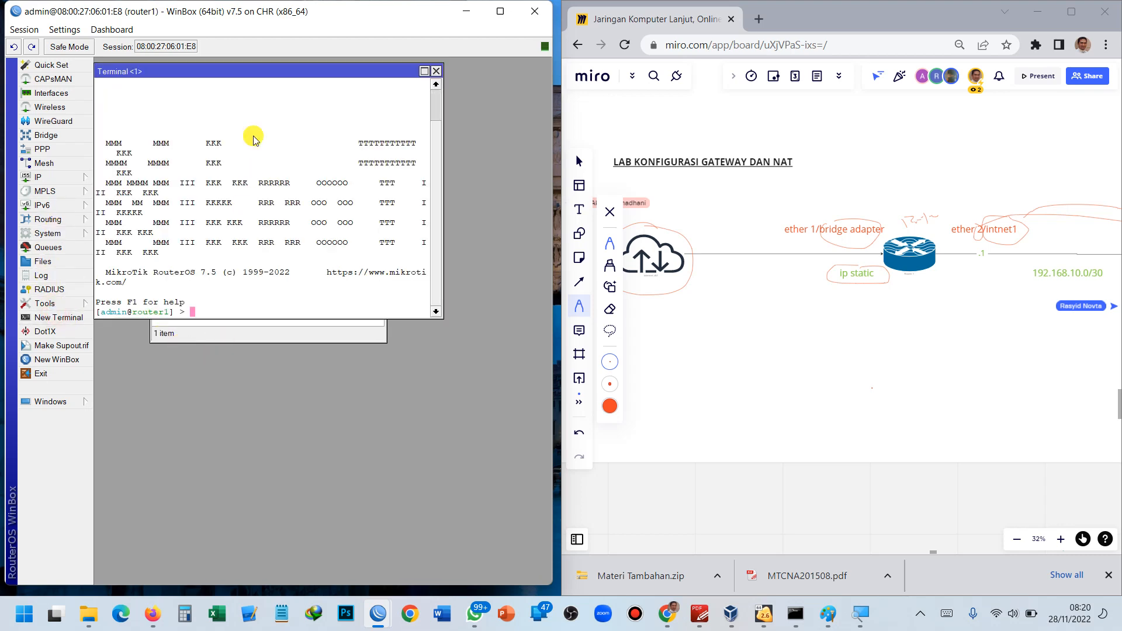
{"action": "left_click_drag", "start_coordinate": [267, 66], "coordinate": [323, 299]}
{"action": "left_click_drag", "start_coordinate": [430, 298], "coordinate": [421, 350]}
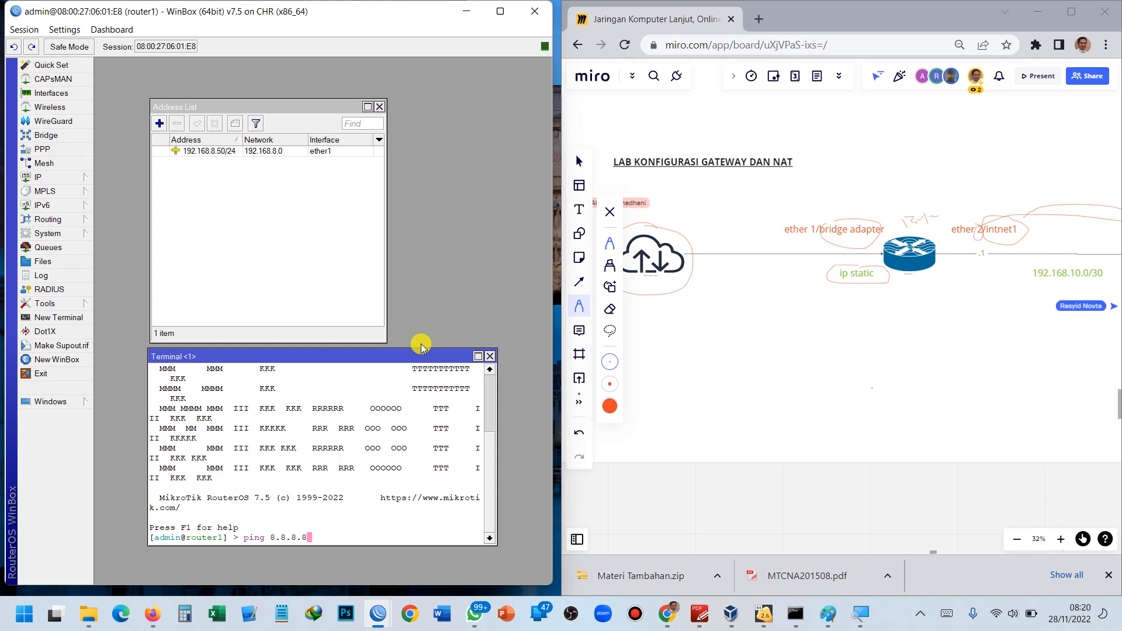
{"action": "key", "text": "Return"}
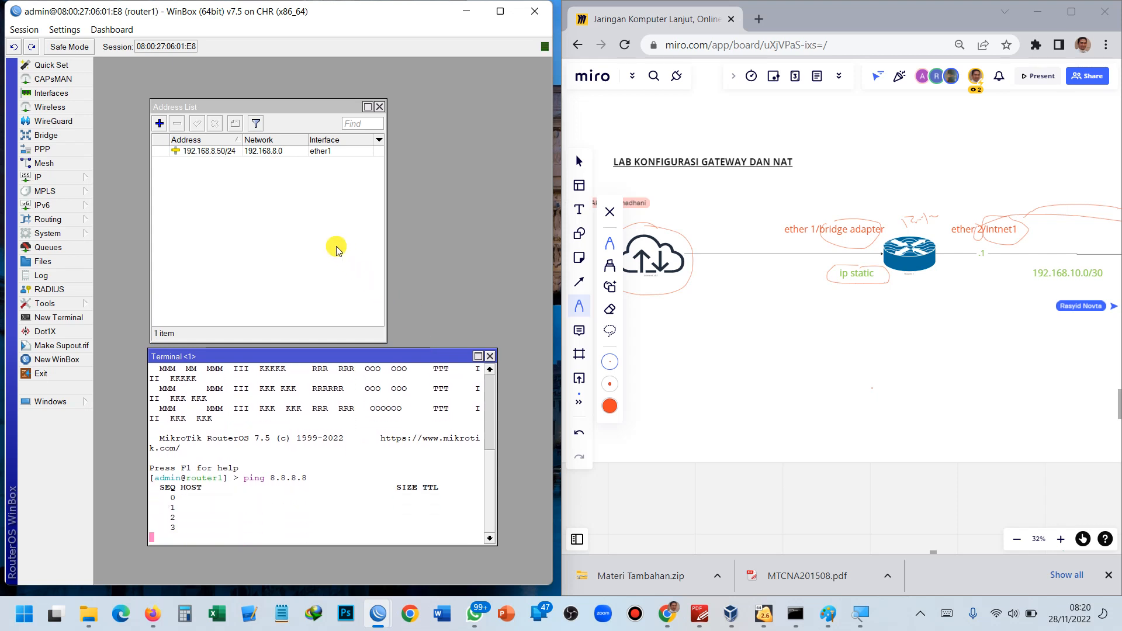
{"action": "left_click_drag", "start_coordinate": [310, 108], "coordinate": [307, 88]}
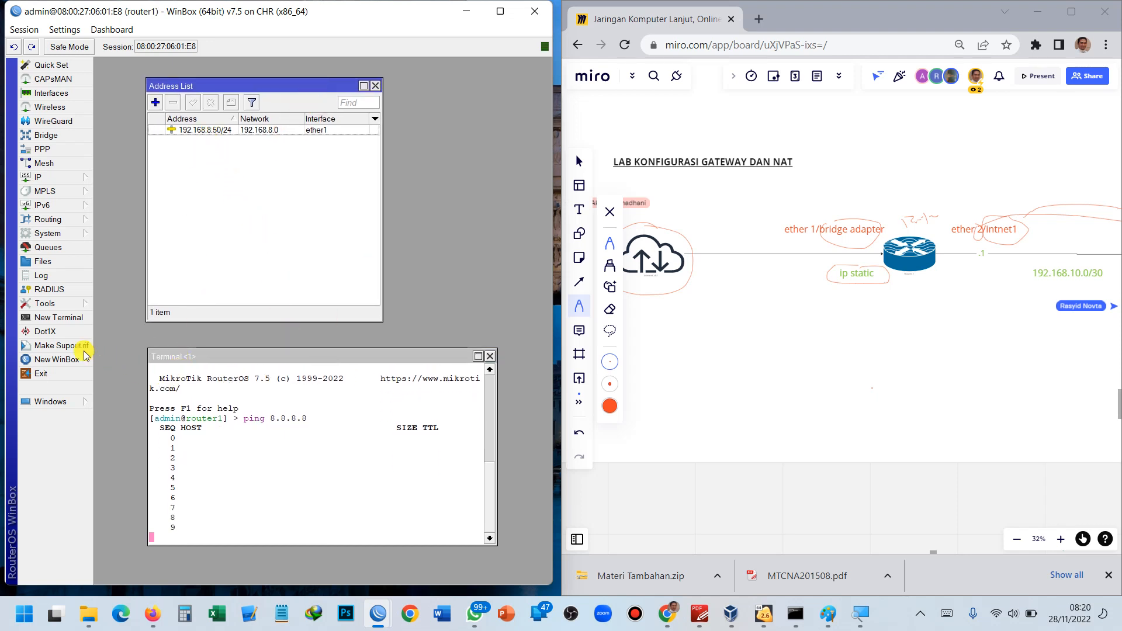
Ping 192.168.8.1 from a second terminal, then close that terminal.
{"action": "left_click", "coordinate": [57, 319]}
{"action": "type", "text": "p"}
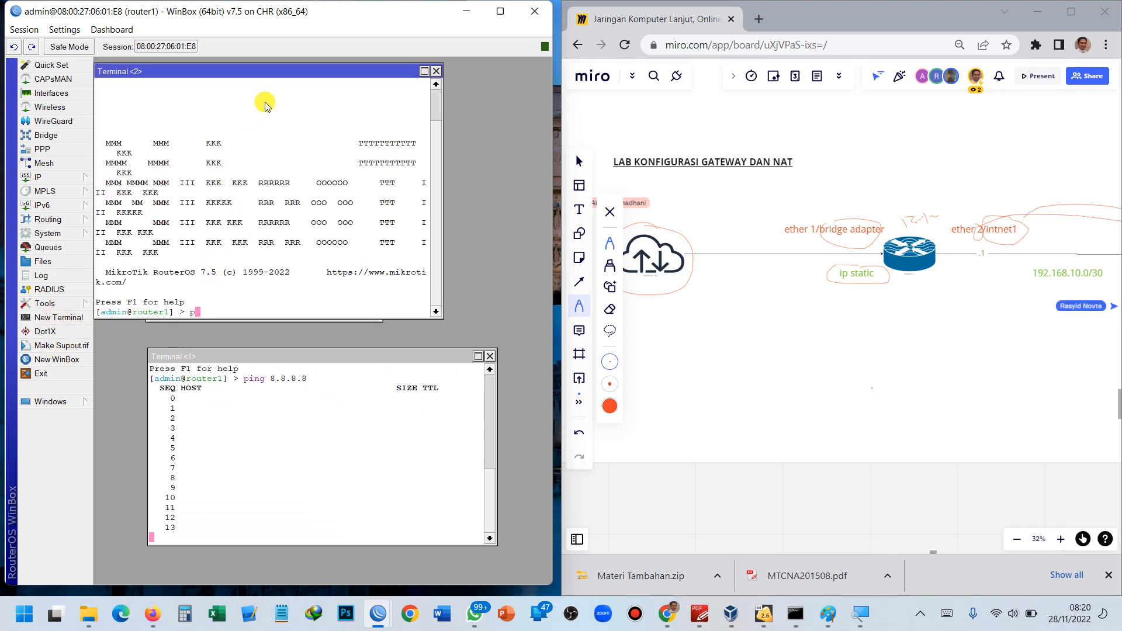
{"action": "type", "text": "ing 192.168.8.1"}
{"action": "key", "text": "Return"}
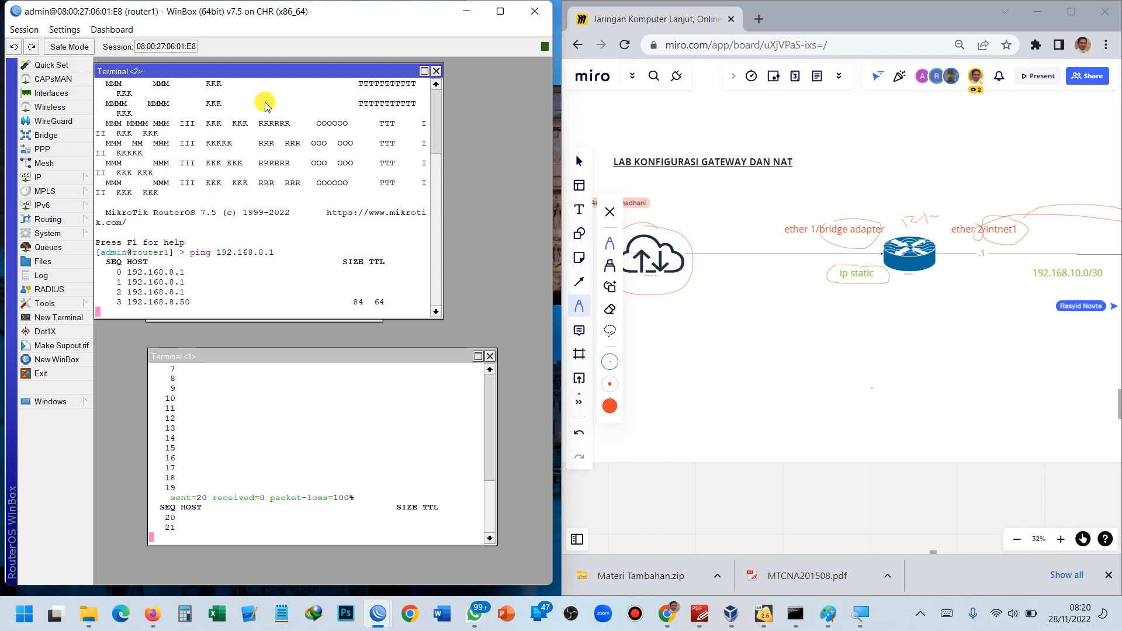
{"action": "left_click", "coordinate": [436, 72]}
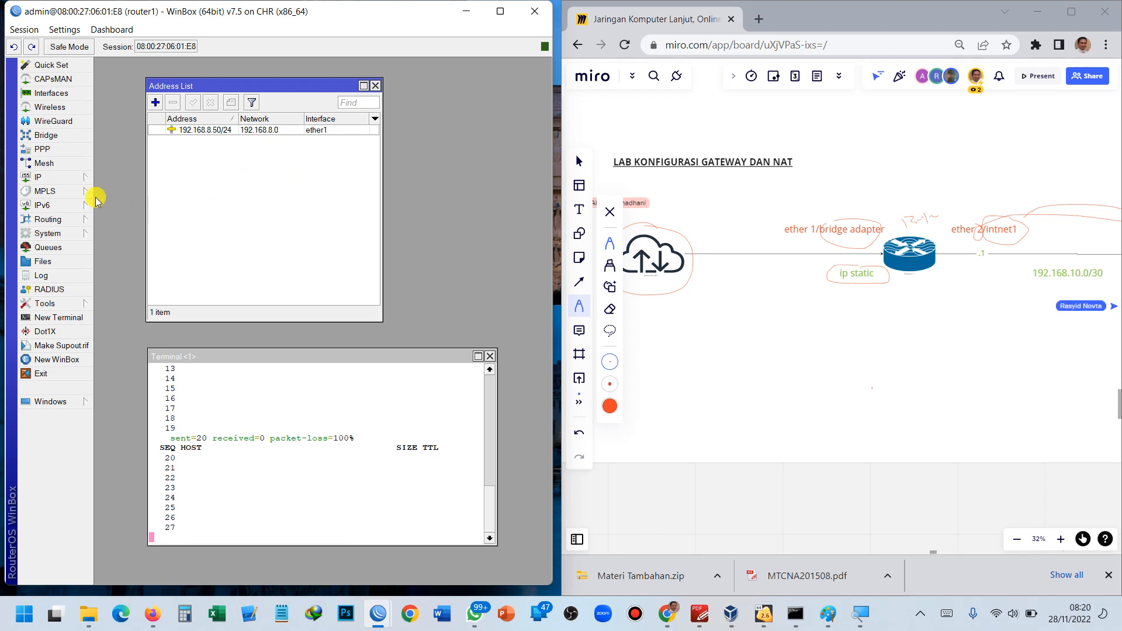
Add a DHCP client on ether1 and review its settings.
{"action": "left_click", "coordinate": [68, 177]}
{"action": "left_click", "coordinate": [124, 225]}
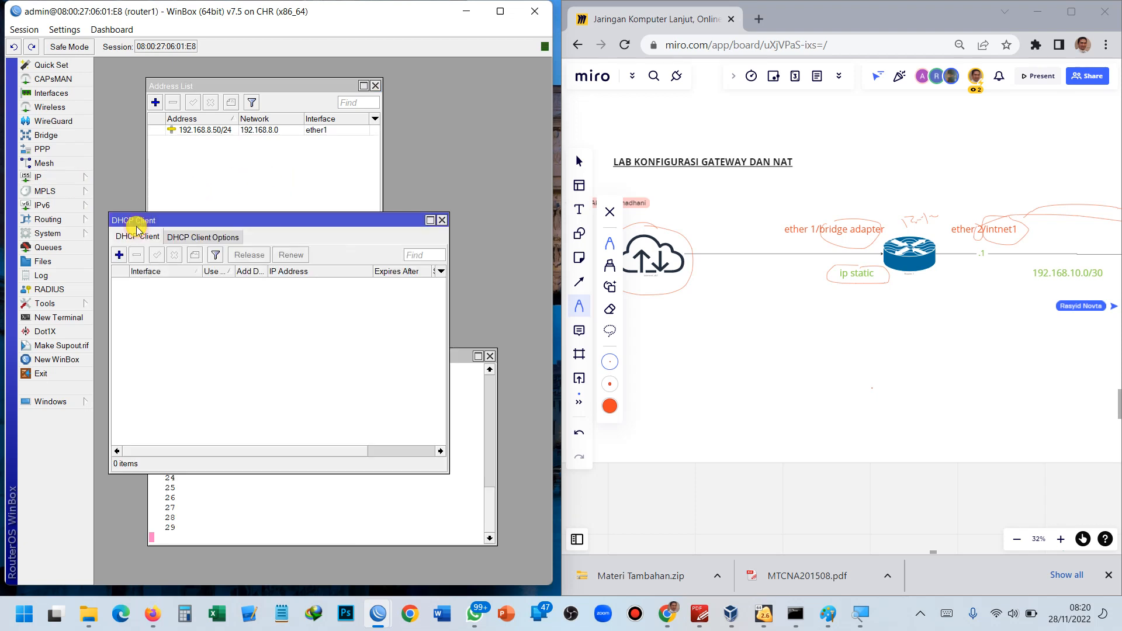
{"action": "left_click", "coordinate": [127, 256]}
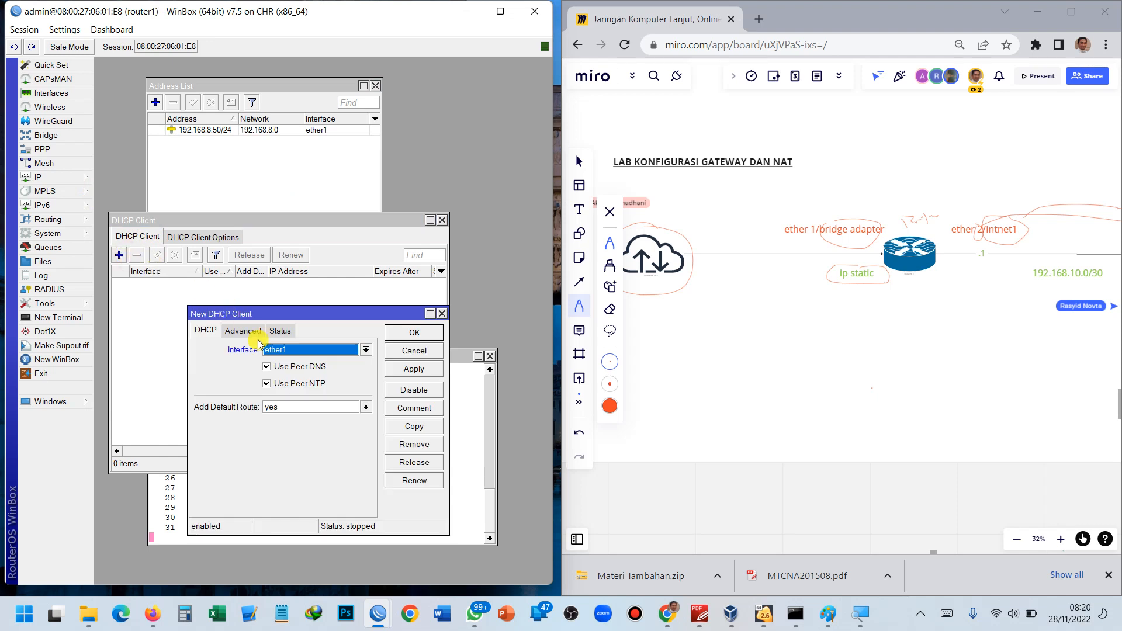
{"action": "left_click", "coordinate": [391, 369]}
{"action": "left_click", "coordinate": [413, 336]}
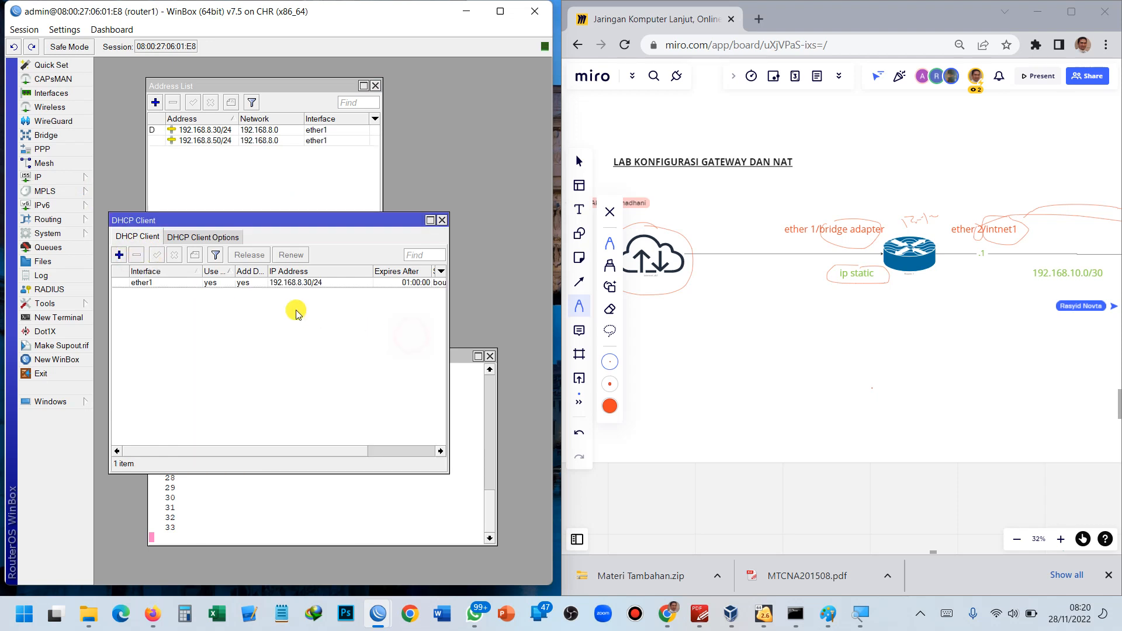
{"action": "double_click", "coordinate": [307, 284]}
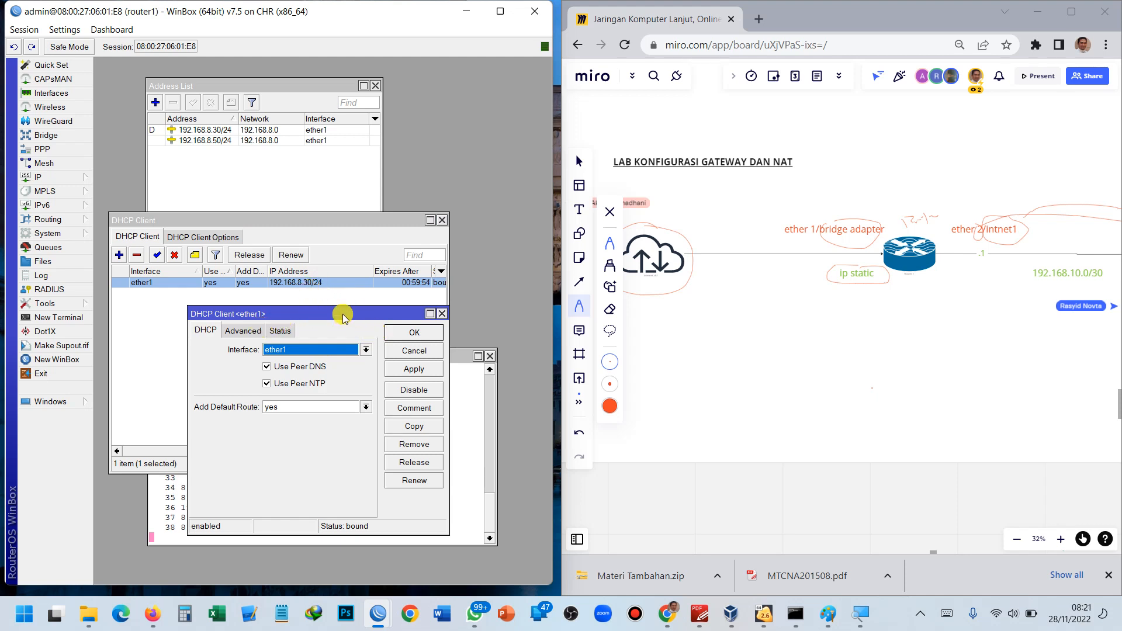
{"action": "left_click", "coordinate": [414, 332]}
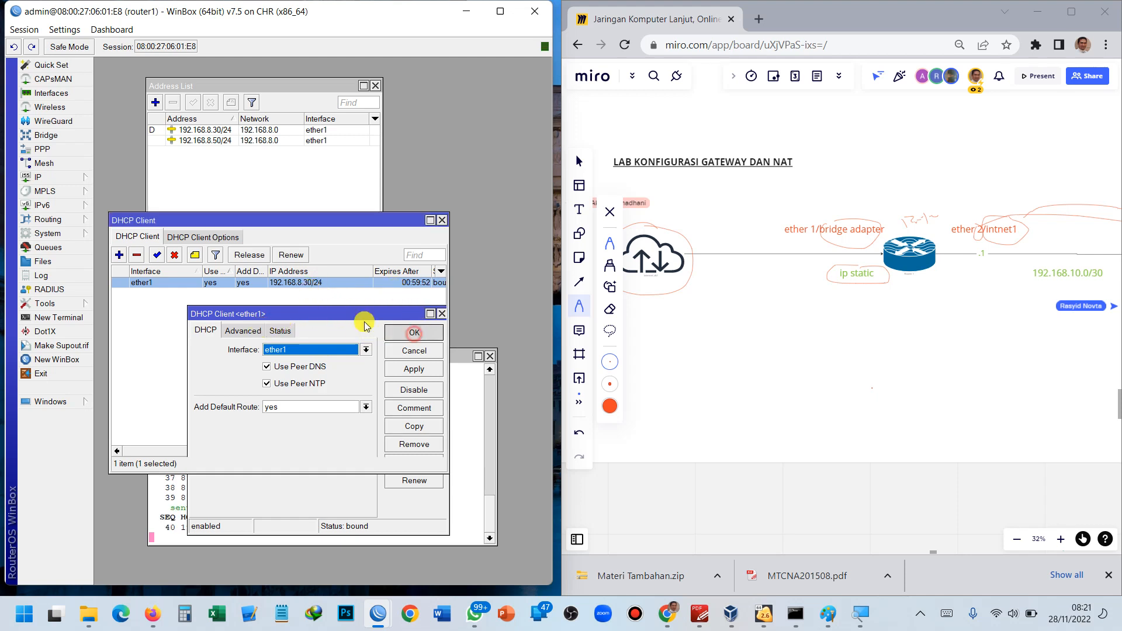
Inspect the 192.168.8.30/24 address details, then remove the ether1 DHCP client.
{"action": "left_click", "coordinate": [190, 167]}
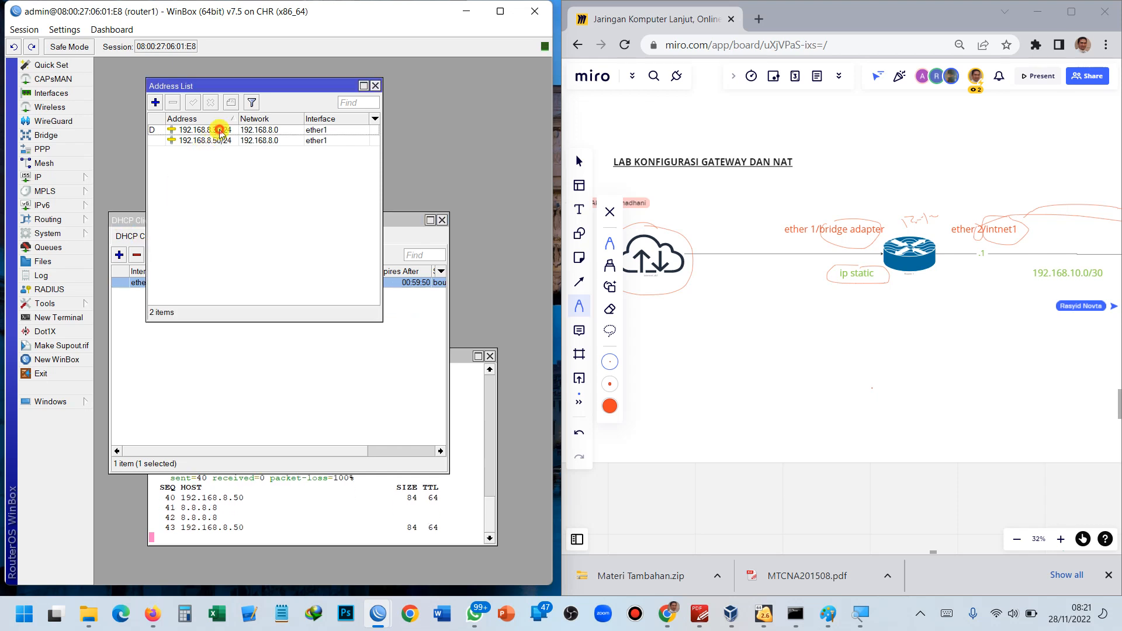
{"action": "double_click", "coordinate": [219, 131]}
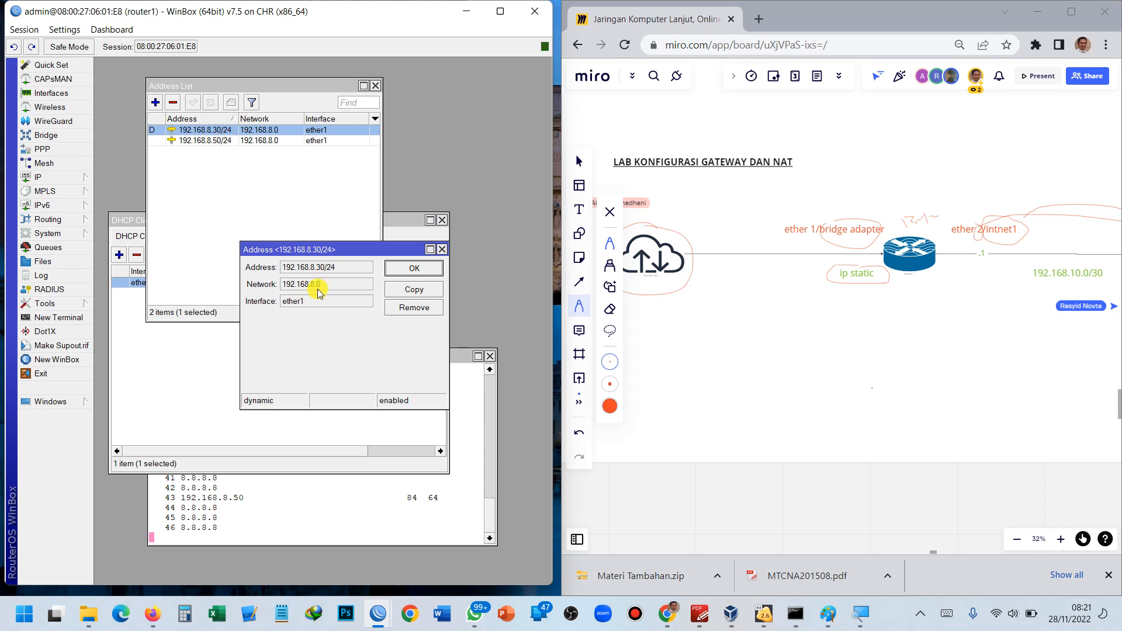
{"action": "left_click", "coordinate": [404, 269]}
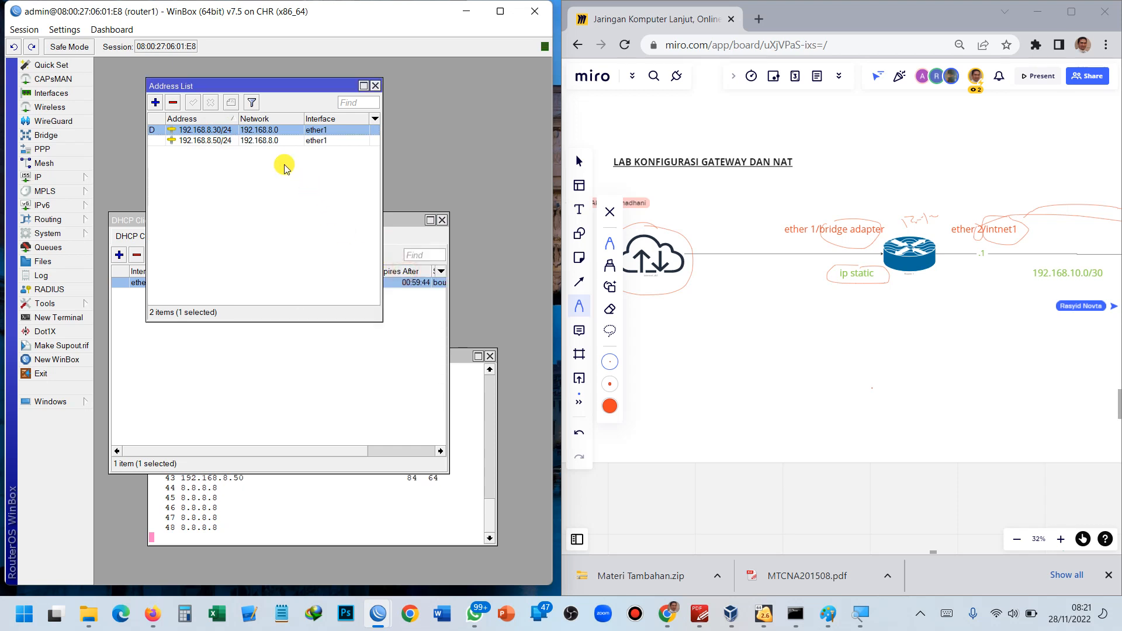
{"action": "left_click", "coordinate": [201, 348]}
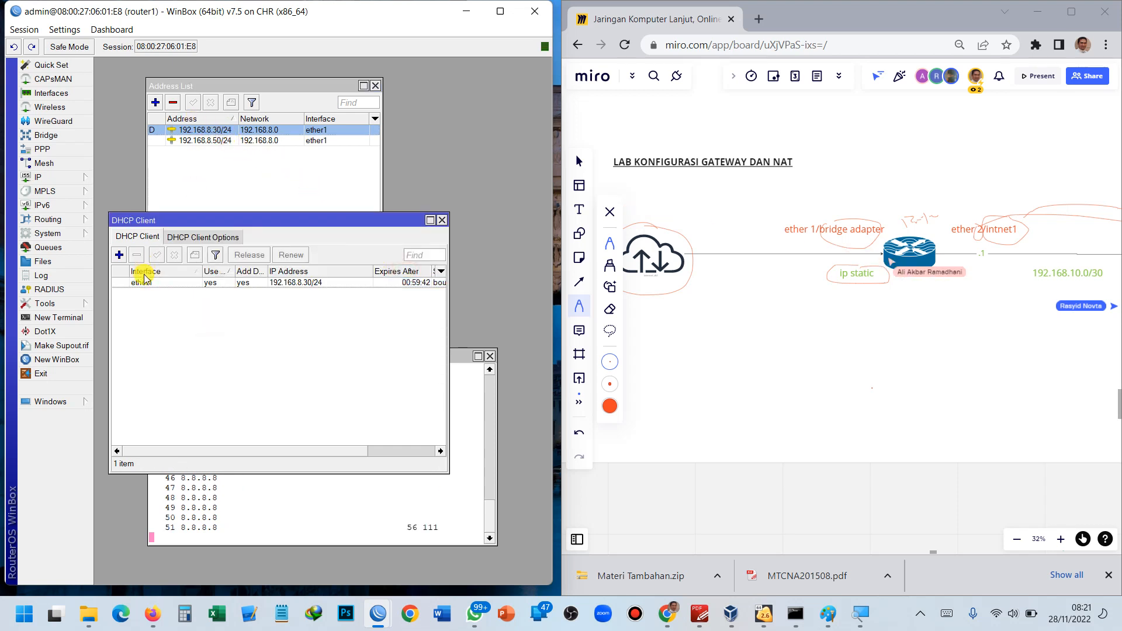
{"action": "left_click", "coordinate": [143, 282]}
{"action": "left_click", "coordinate": [137, 255]}
Check that 192.168.8.50/24 remains in the address list and glance at the ping terminal.
{"action": "left_click", "coordinate": [214, 186]}
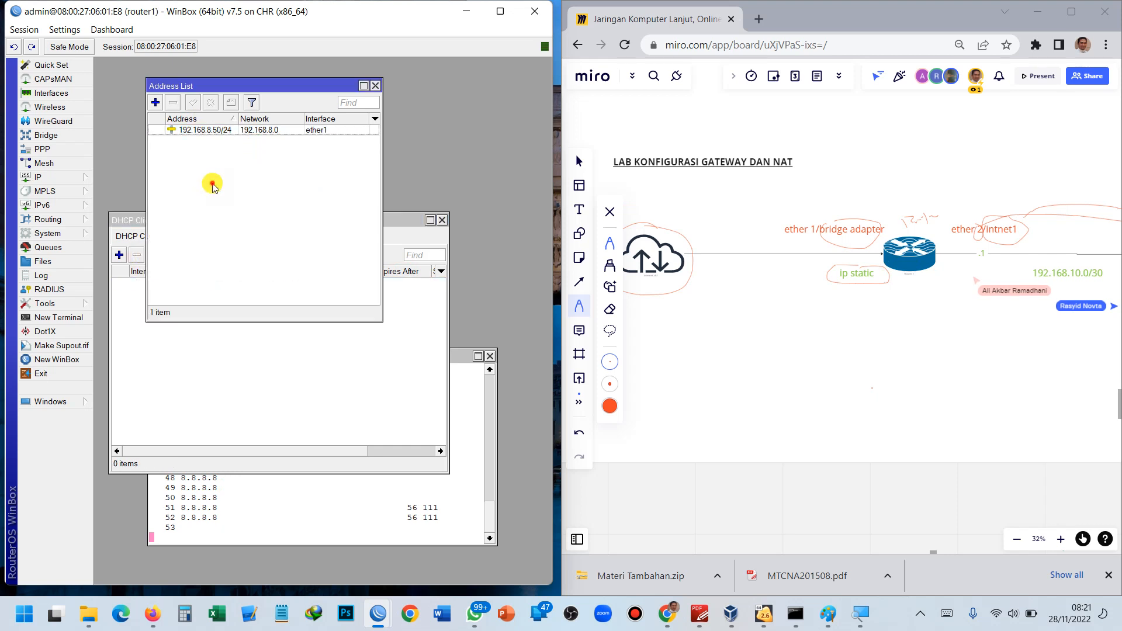
{"action": "left_click", "coordinate": [215, 131]}
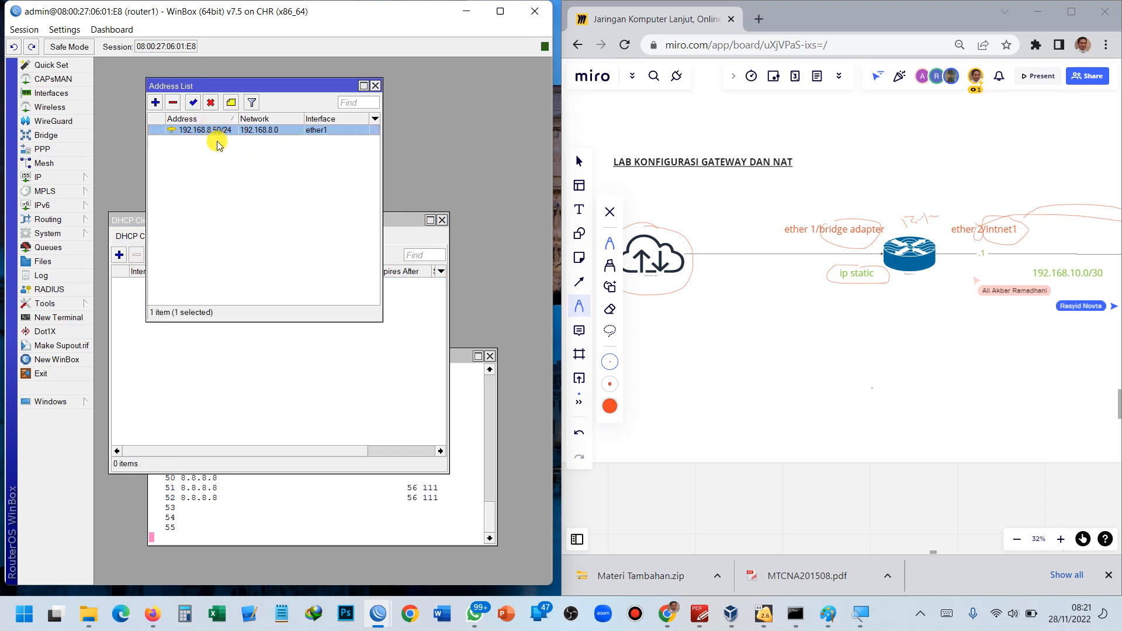
{"action": "left_click", "coordinate": [237, 257]}
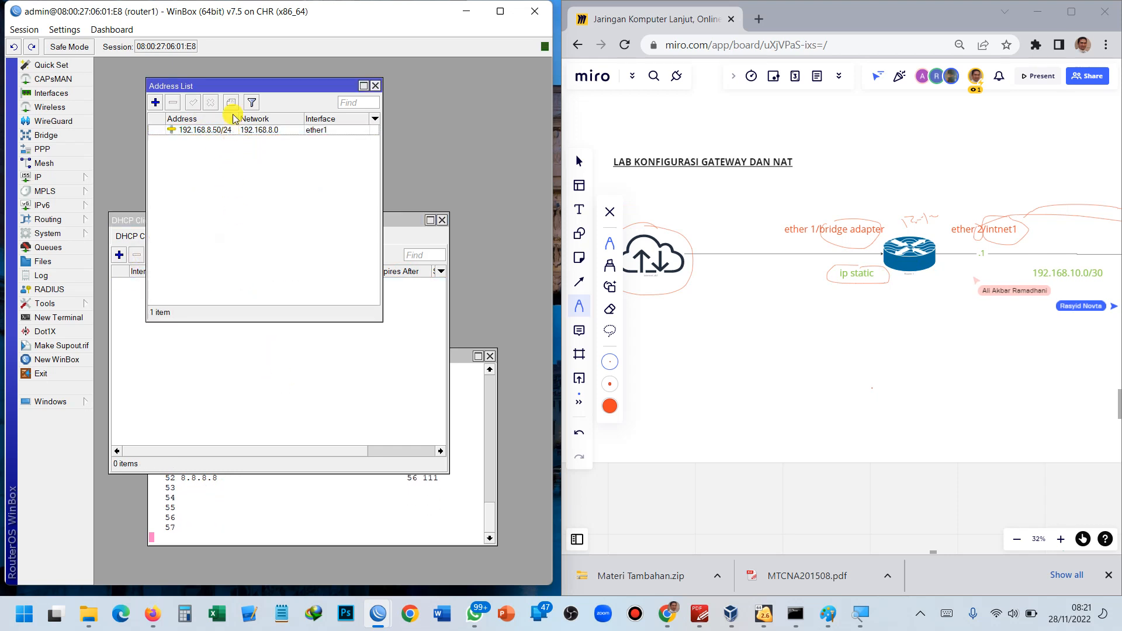
{"action": "left_click_drag", "start_coordinate": [245, 82], "coordinate": [326, 88]}
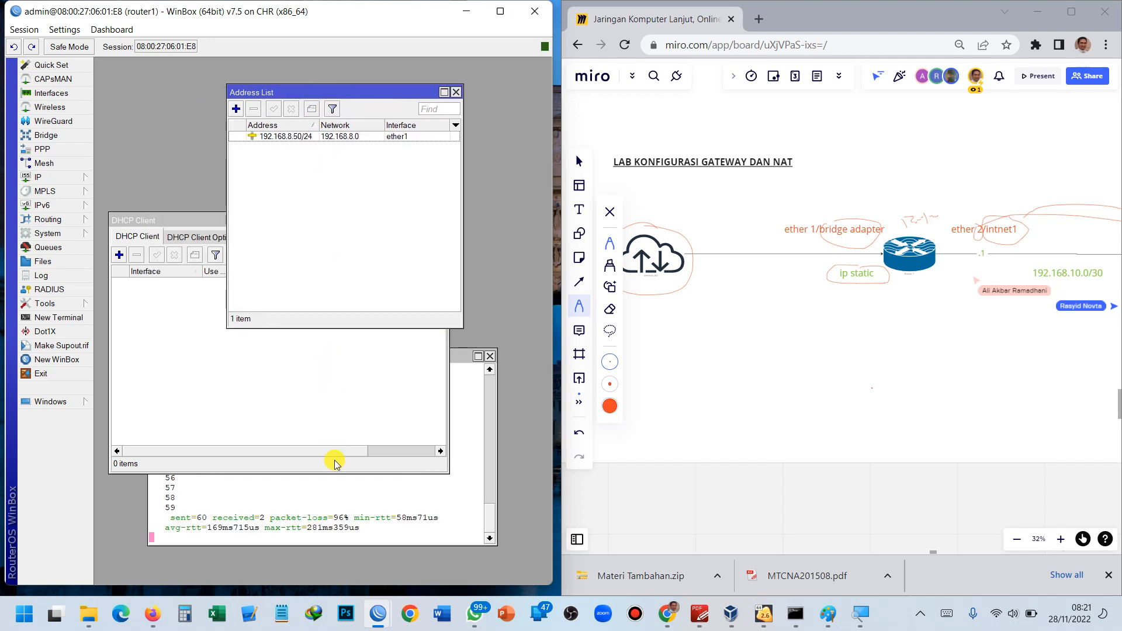
{"action": "left_click", "coordinate": [338, 483]}
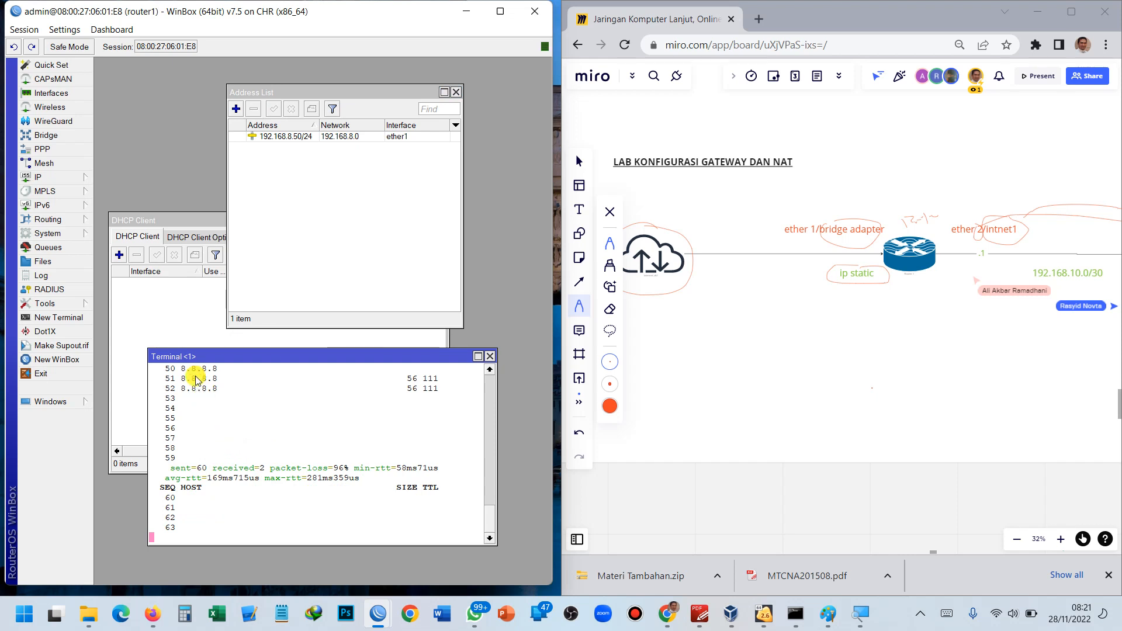
{"action": "left_click", "coordinate": [170, 310]}
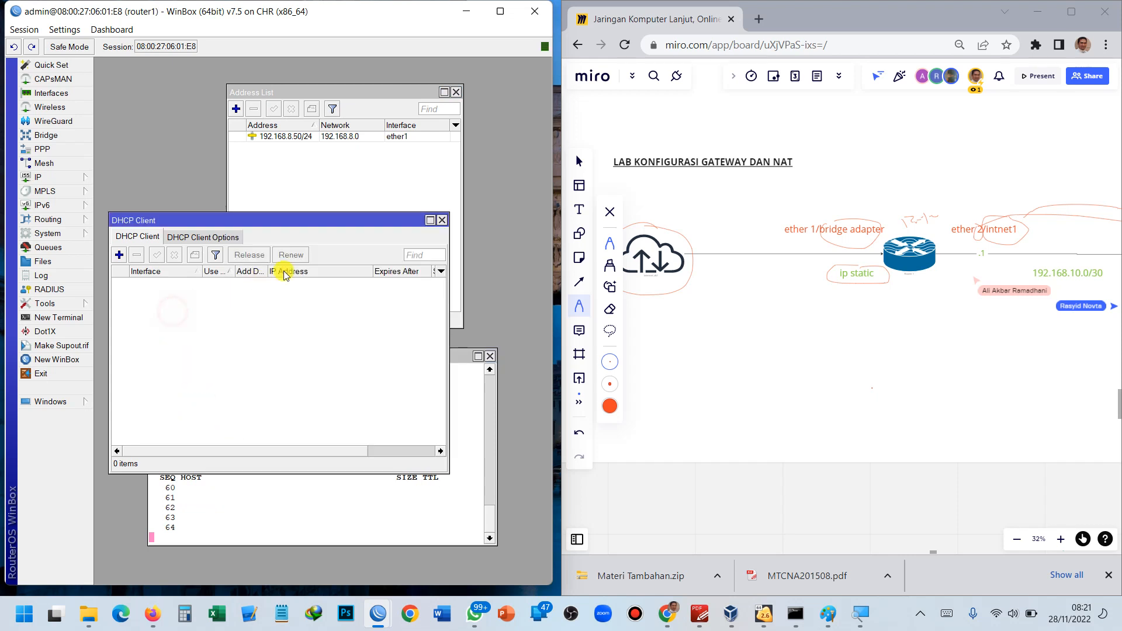
Circle GATEWAY in the LAB-4 heading in red.
{"action": "left_click", "coordinate": [443, 221]}
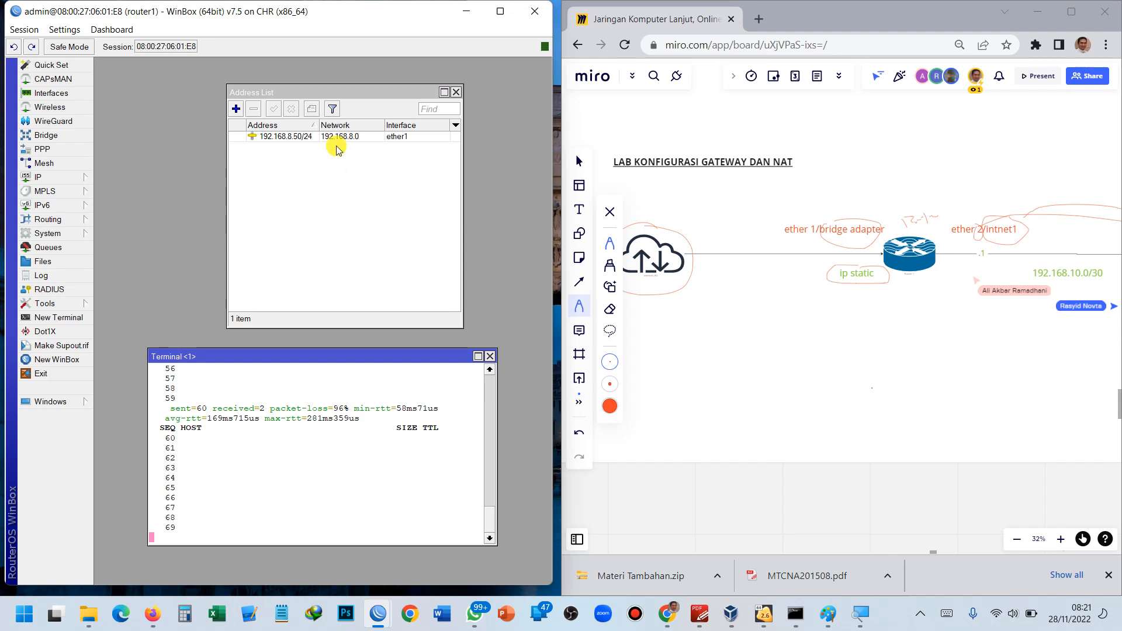
{"action": "left_click_drag", "start_coordinate": [346, 94], "coordinate": [289, 84]}
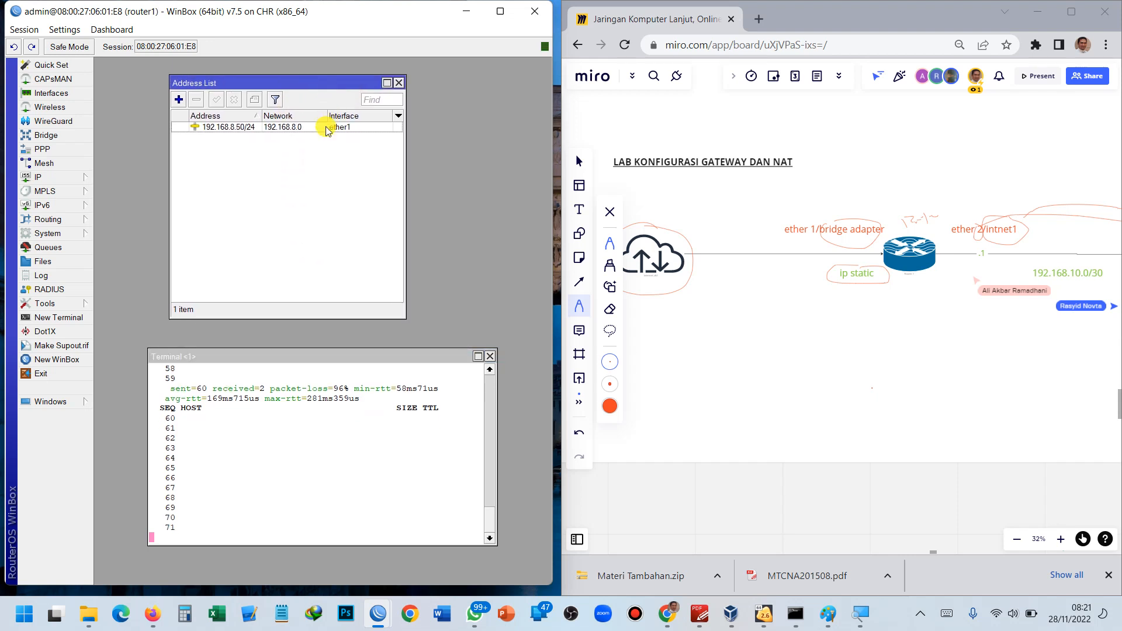
{"action": "left_click_drag", "start_coordinate": [734, 222], "coordinate": [869, 363]}
{"action": "mouse_move", "coordinate": [864, 300]}
{"action": "left_mouse_down"}
{"action": "mouse_move", "coordinate": [833, 295]}
{"action": "mouse_move", "coordinate": [854, 316]}
{"action": "mouse_move", "coordinate": [883, 292]}
{"action": "mouse_move", "coordinate": [868, 287]}
{"action": "left_mouse_up"}
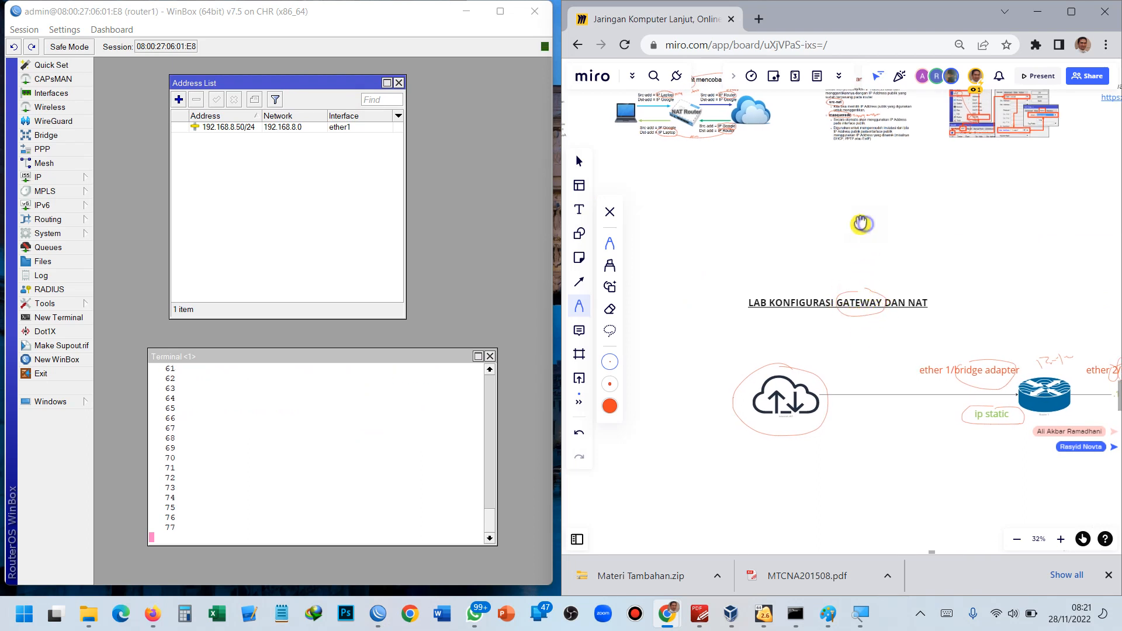
Circle the 0.0.0.0/0 destination on the Default Gateway slide and write a 6 beside the b note.
{"action": "scroll", "coordinate": [865, 234], "scroll_direction": "up", "scroll_amount": 3}
{"action": "scroll", "coordinate": [824, 198], "scroll_direction": "down", "scroll_amount": 2}
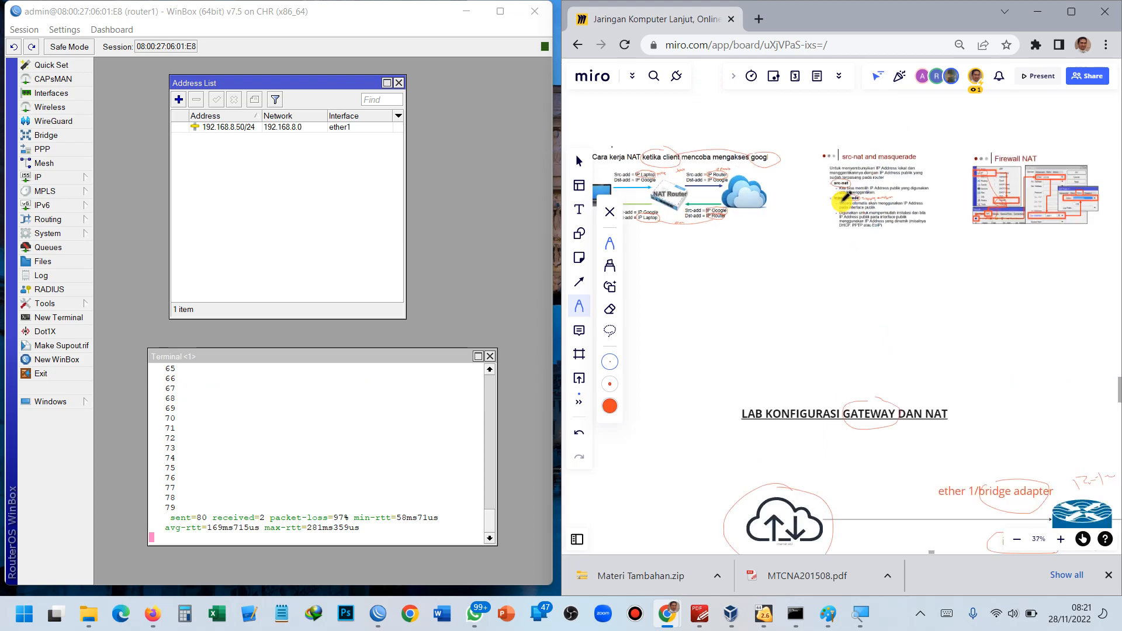
{"action": "scroll", "coordinate": [824, 198], "scroll_direction": "up", "scroll_amount": 3}
{"action": "scroll", "coordinate": [814, 265], "scroll_direction": "up", "scroll_amount": 8}
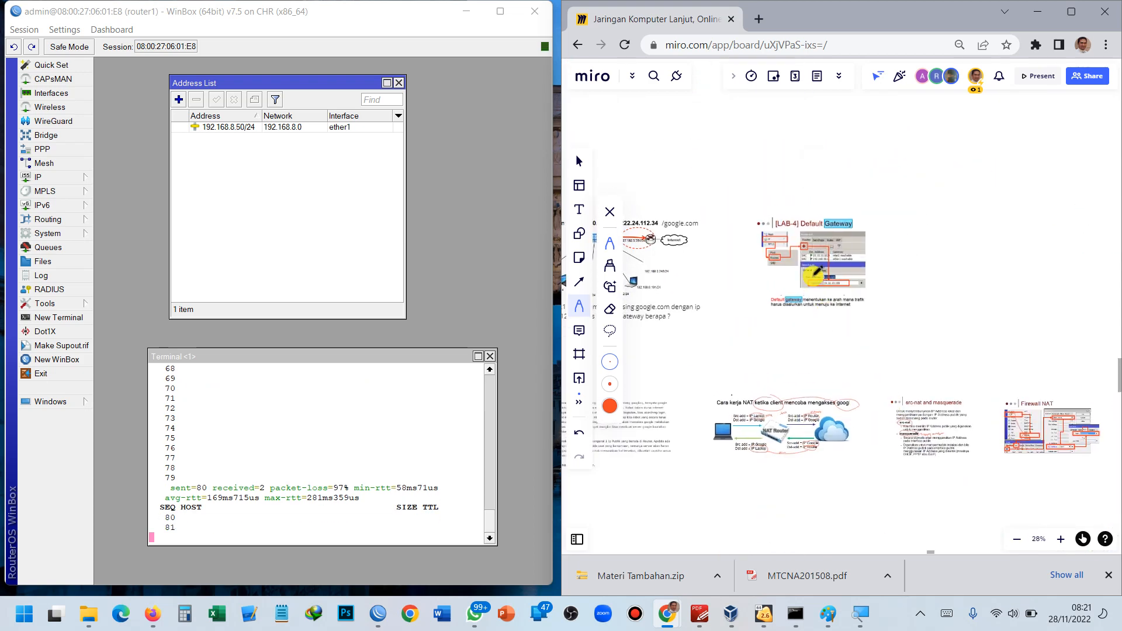
{"action": "scroll", "coordinate": [814, 264], "scroll_direction": "up", "scroll_amount": 2}
{"action": "left_click_drag", "start_coordinate": [837, 276], "coordinate": [644, 325]}
{"action": "left_click_drag", "start_coordinate": [707, 299], "coordinate": [1120, 296]}
{"action": "left_click_drag", "start_coordinate": [860, 283], "coordinate": [1117, 293]}
{"action": "left_click_drag", "start_coordinate": [839, 277], "coordinate": [661, 226]}
{"action": "scroll", "coordinate": [959, 299], "scroll_direction": "up", "scroll_amount": 3}
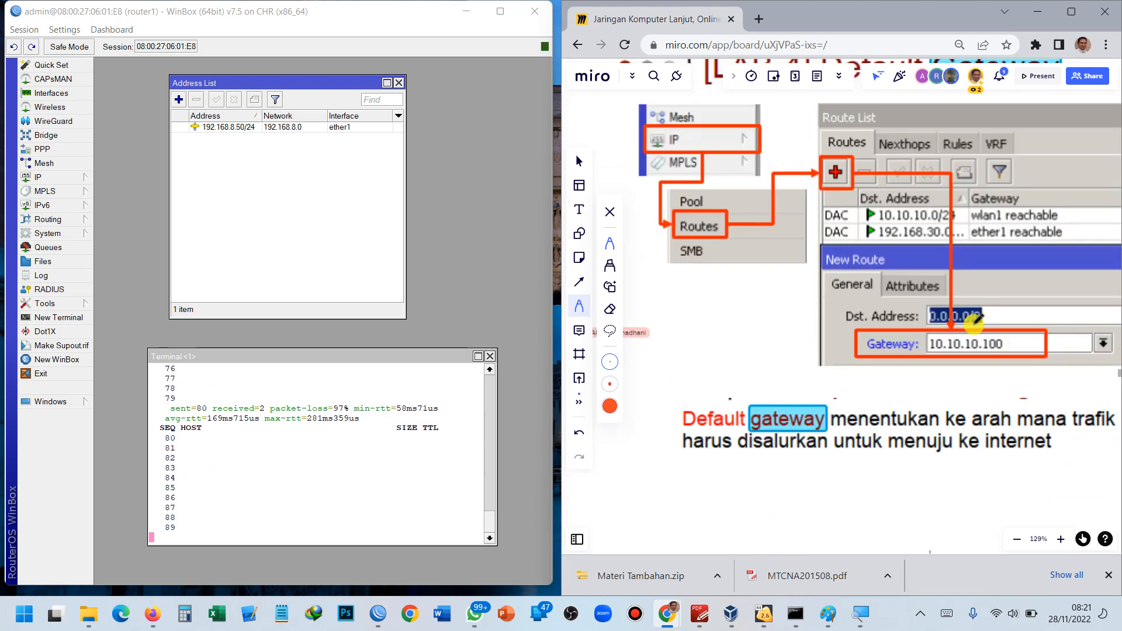
{"action": "mouse_move", "coordinate": [962, 312]}
{"action": "left_mouse_down"}
{"action": "mouse_move", "coordinate": [898, 289]}
{"action": "mouse_move", "coordinate": [848, 287]}
{"action": "mouse_move", "coordinate": [930, 301]}
{"action": "mouse_move", "coordinate": [877, 276]}
{"action": "mouse_move", "coordinate": [934, 283]}
{"action": "mouse_move", "coordinate": [948, 273]}
{"action": "left_mouse_up"}
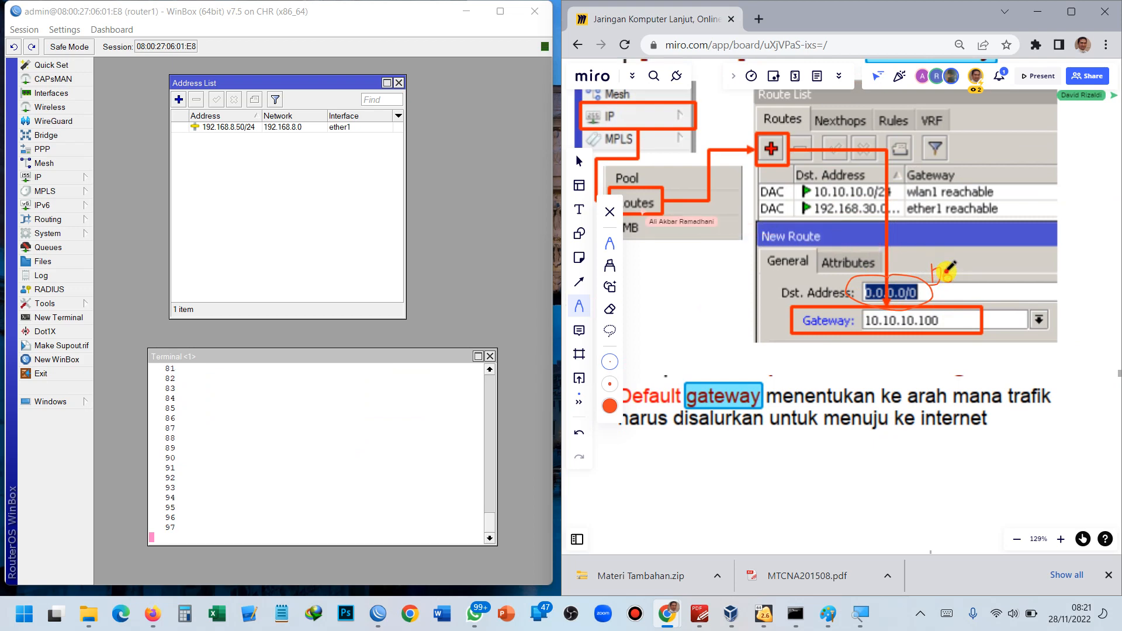
{"action": "left_click_drag", "start_coordinate": [951, 267], "coordinate": [942, 280]}
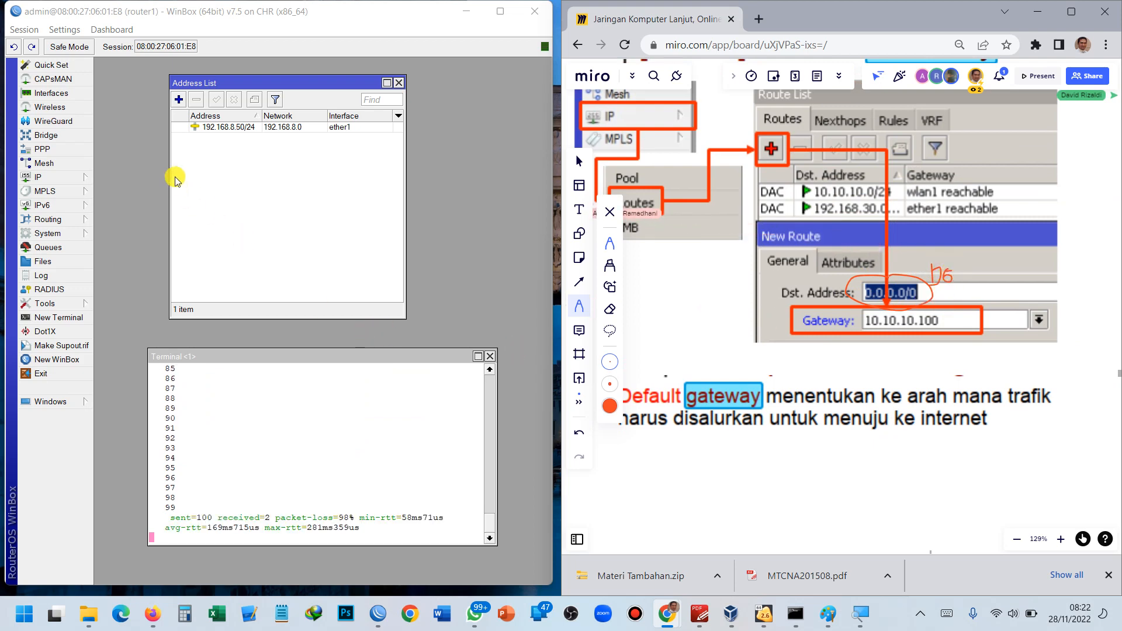
Create a static route with destination 0.0.0.0/0 and gateway 192.168.8.1 in router1's route list.
{"action": "left_click", "coordinate": [75, 178]}
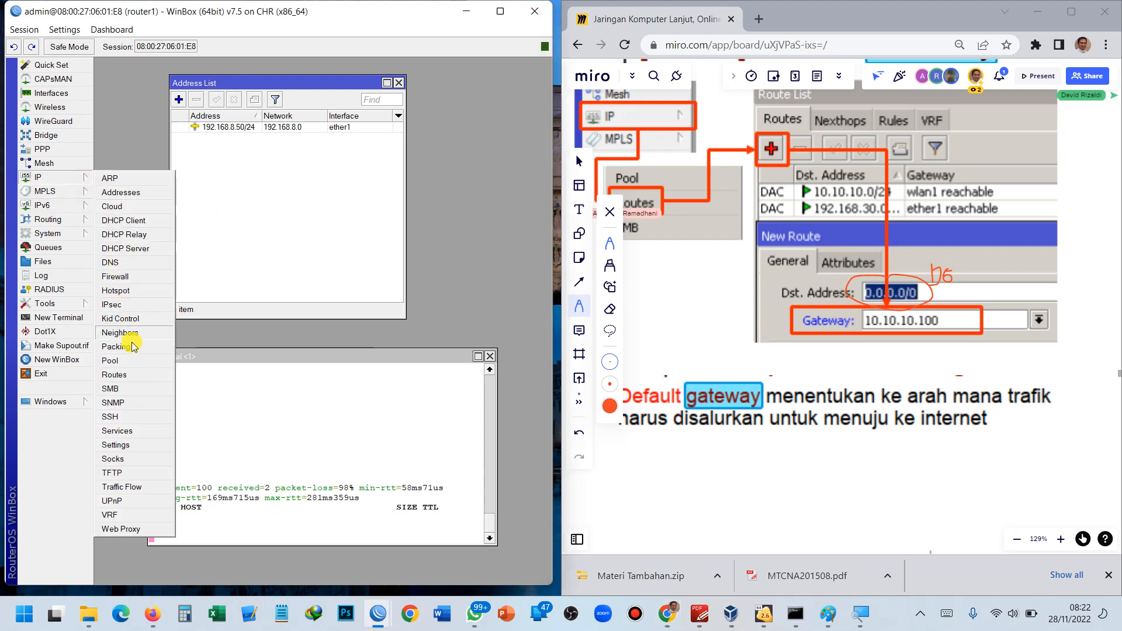
{"action": "left_click", "coordinate": [134, 374]}
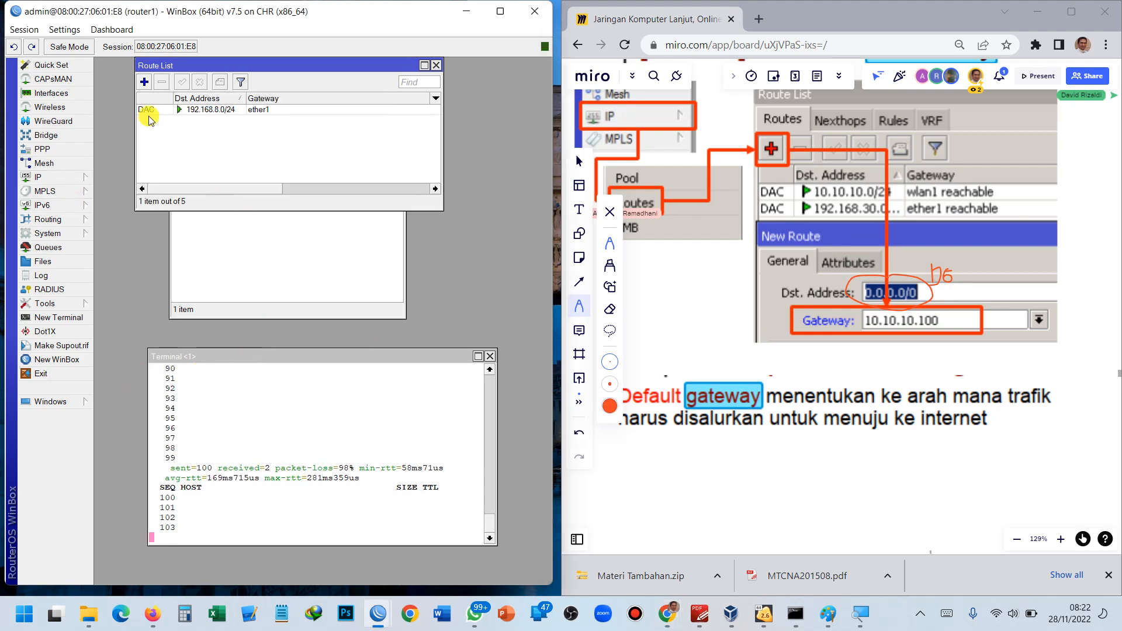
{"action": "left_click", "coordinate": [144, 83]}
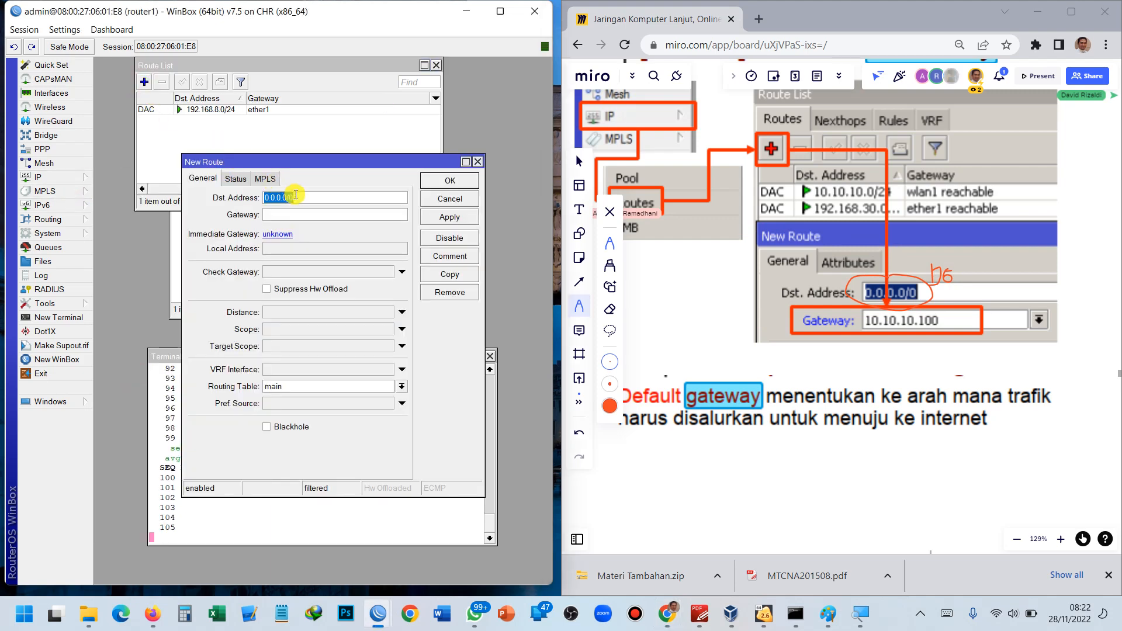
{"action": "left_click", "coordinate": [300, 215]}
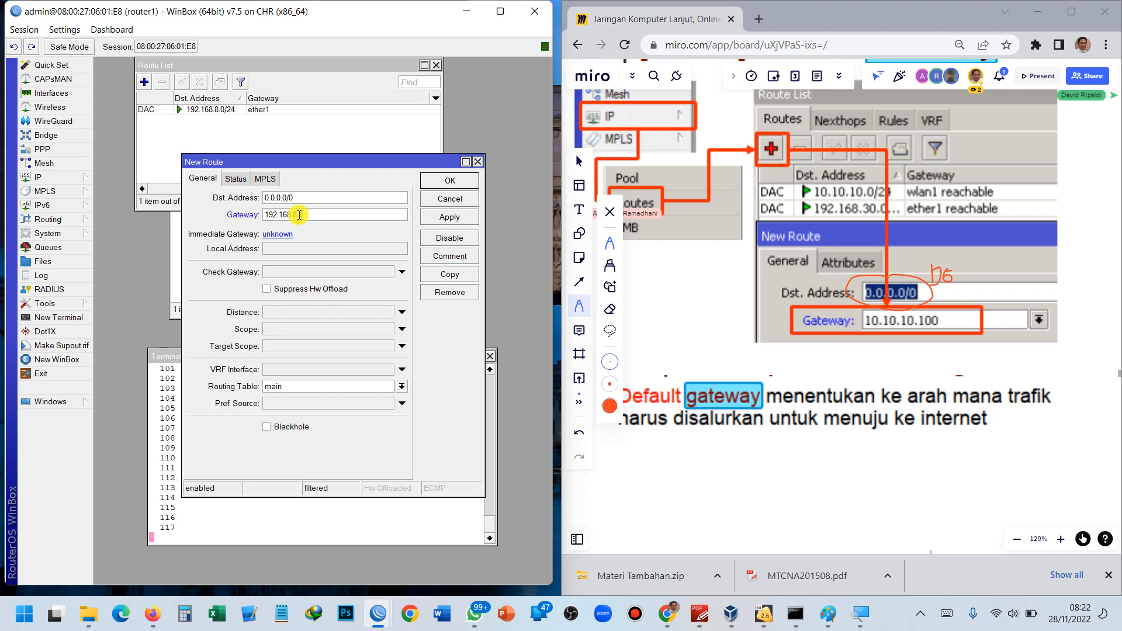
{"action": "left_click", "coordinate": [449, 217]}
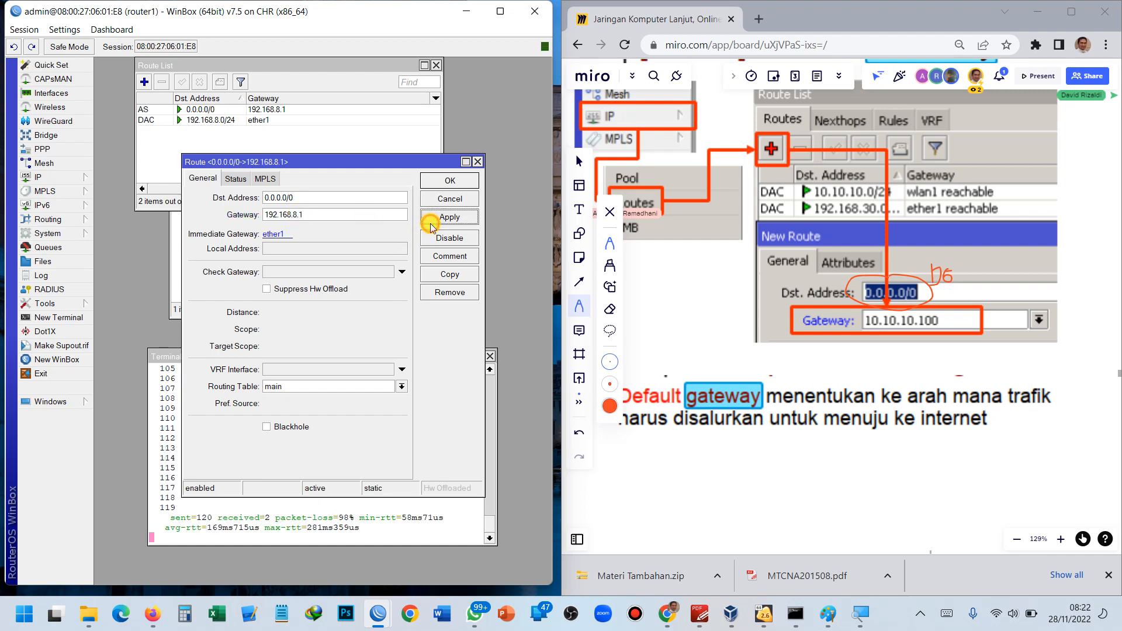
{"action": "left_click", "coordinate": [446, 181]}
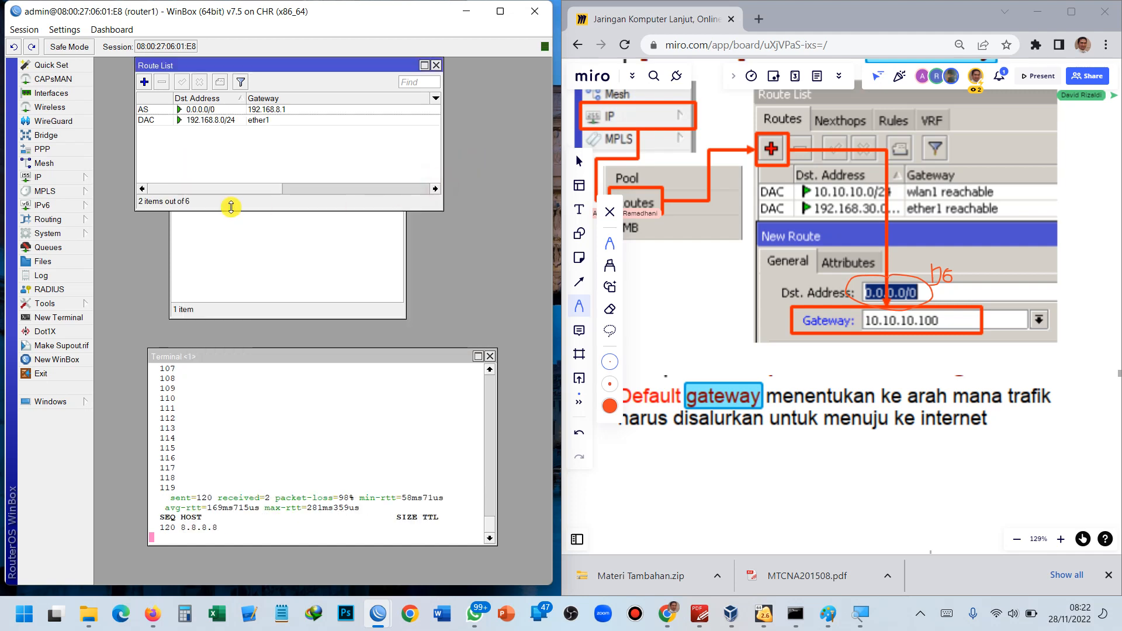
{"action": "left_click", "coordinate": [68, 181]}
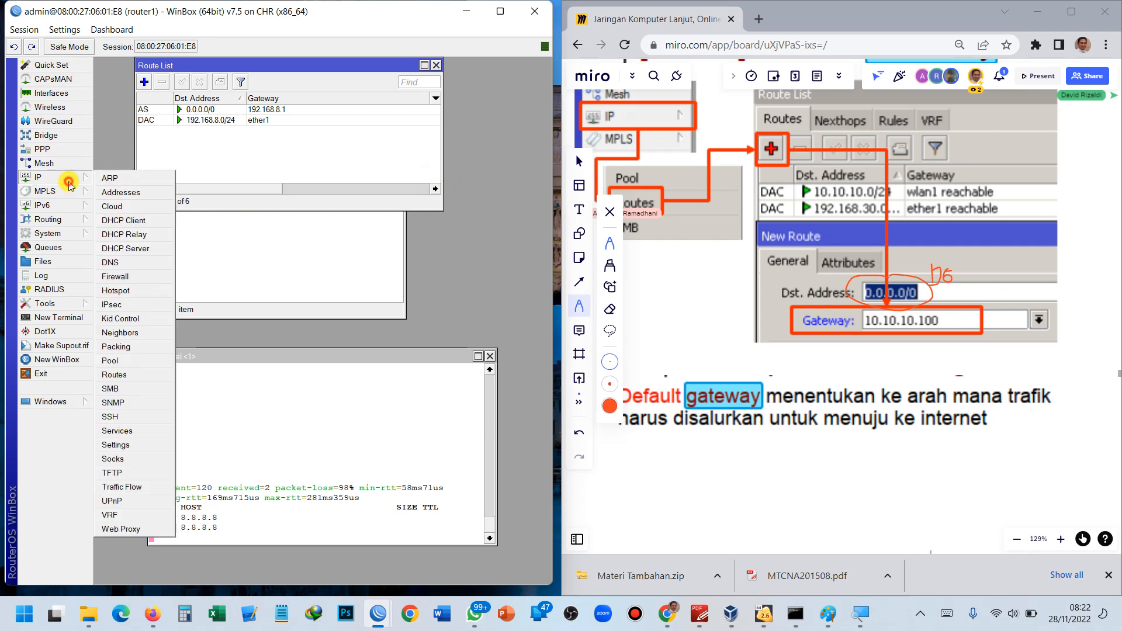
Remove the static 0.0.0.0/0 route and add a DHCP client on ether1.
{"action": "left_click", "coordinate": [164, 122]}
{"action": "left_click", "coordinate": [178, 110]}
{"action": "left_click", "coordinate": [162, 82]}
{"action": "left_click", "coordinate": [70, 177]}
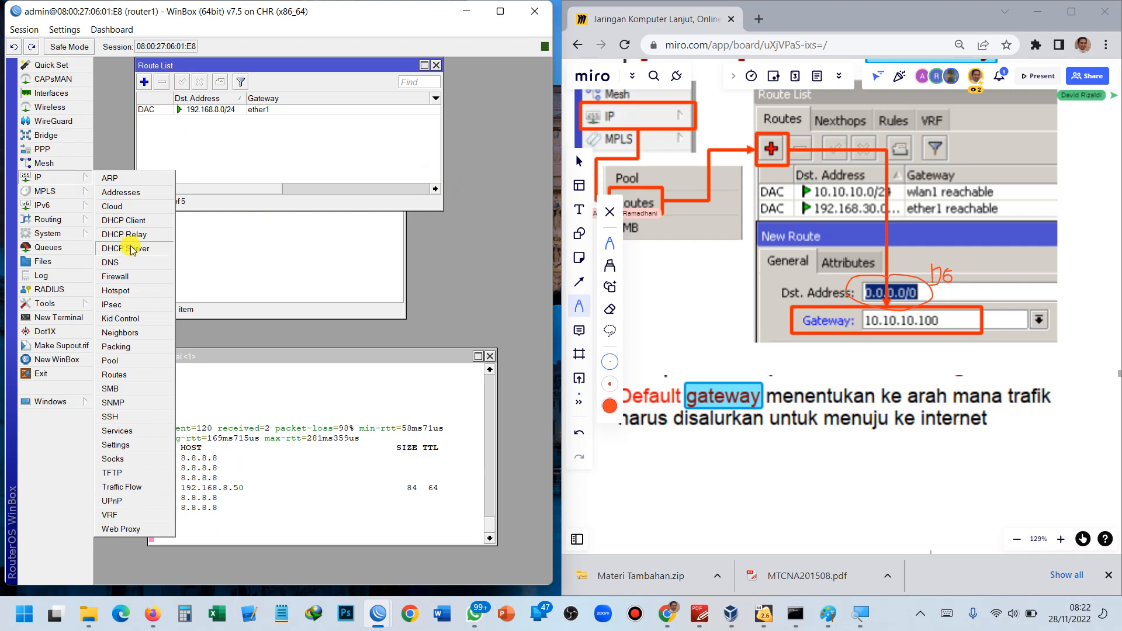
{"action": "left_click", "coordinate": [132, 220]}
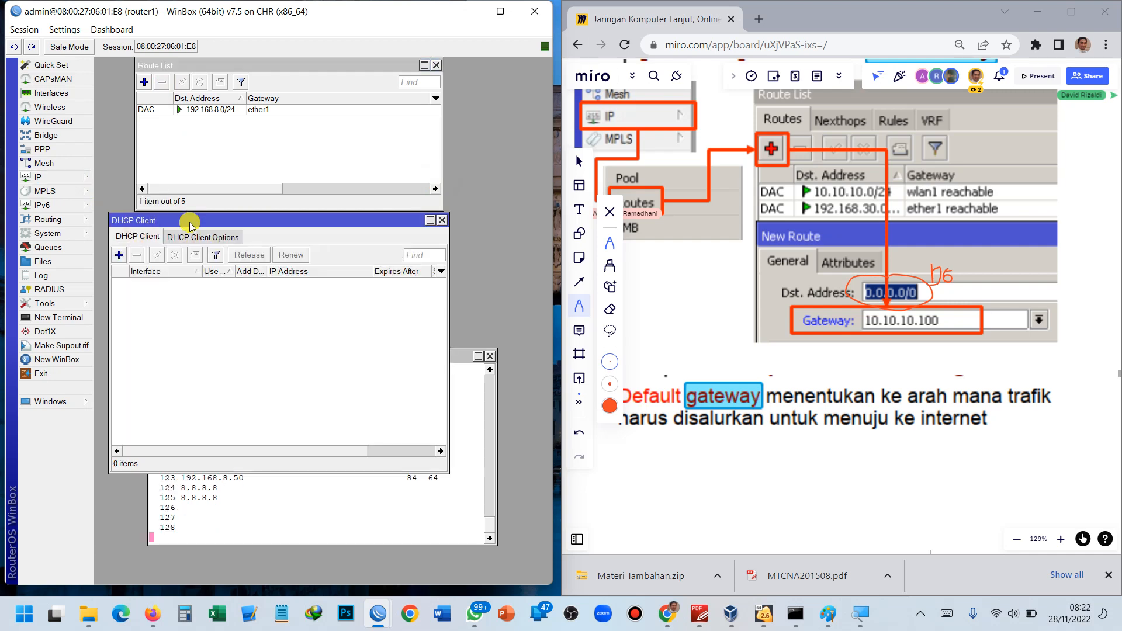
{"action": "left_click", "coordinate": [119, 255]}
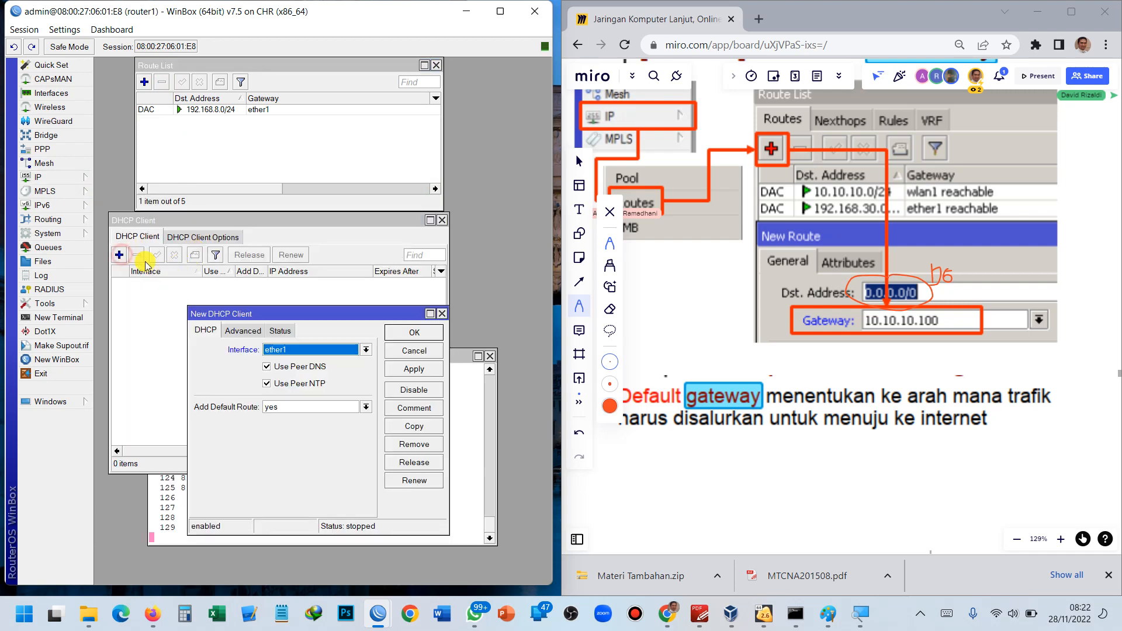
{"action": "left_click", "coordinate": [411, 334]}
Copy the gateway address from the DHCP-provided default route.
{"action": "left_click", "coordinate": [232, 168]}
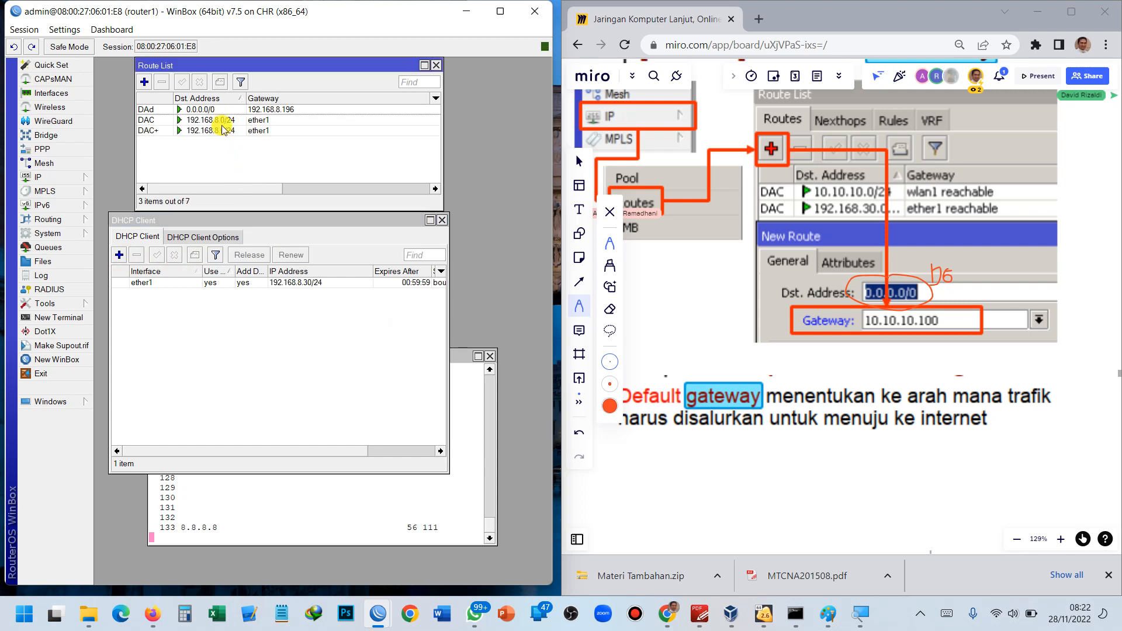
{"action": "double_click", "coordinate": [232, 111]}
{"action": "left_click_drag", "start_coordinate": [315, 214], "coordinate": [288, 217]}
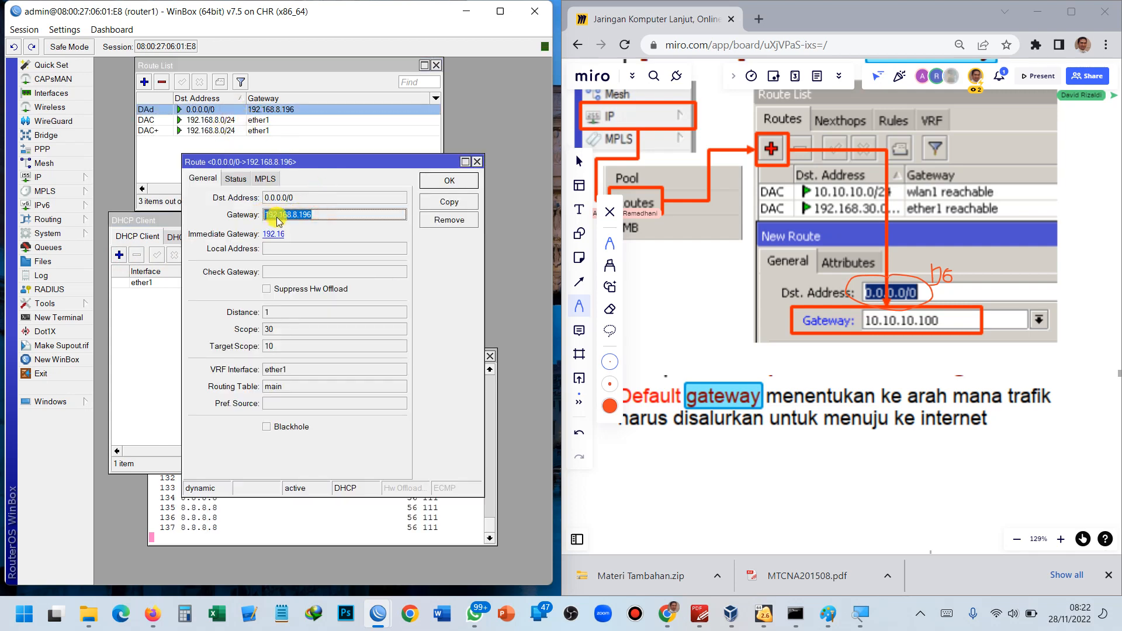
{"action": "right_click", "coordinate": [277, 221]}
{"action": "left_click", "coordinate": [307, 223]}
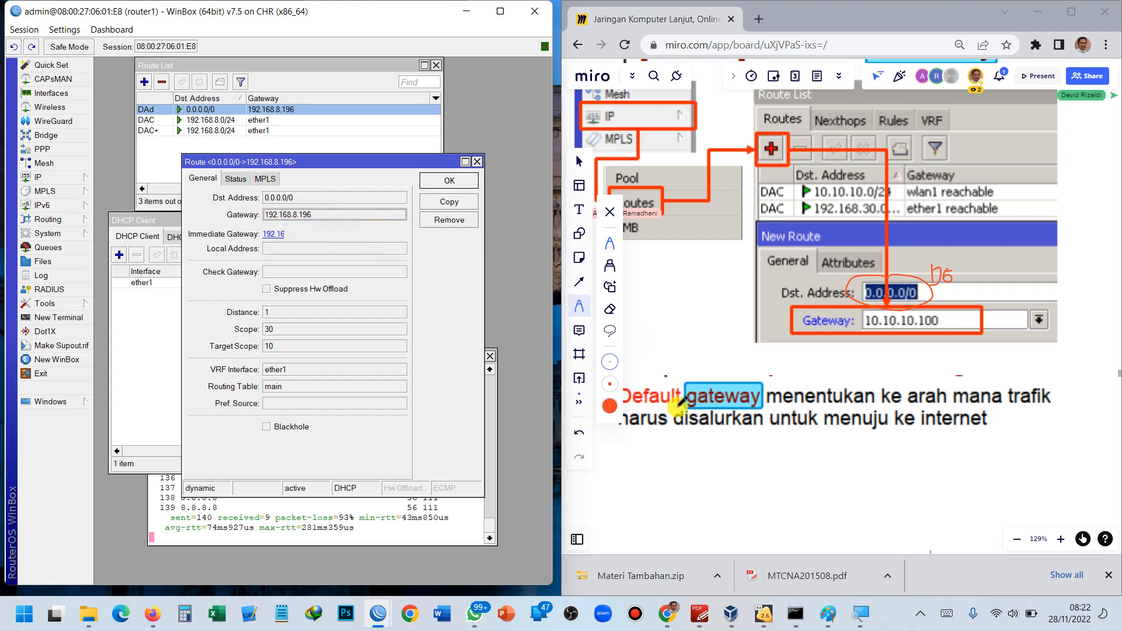
{"action": "left_click", "coordinate": [450, 180]}
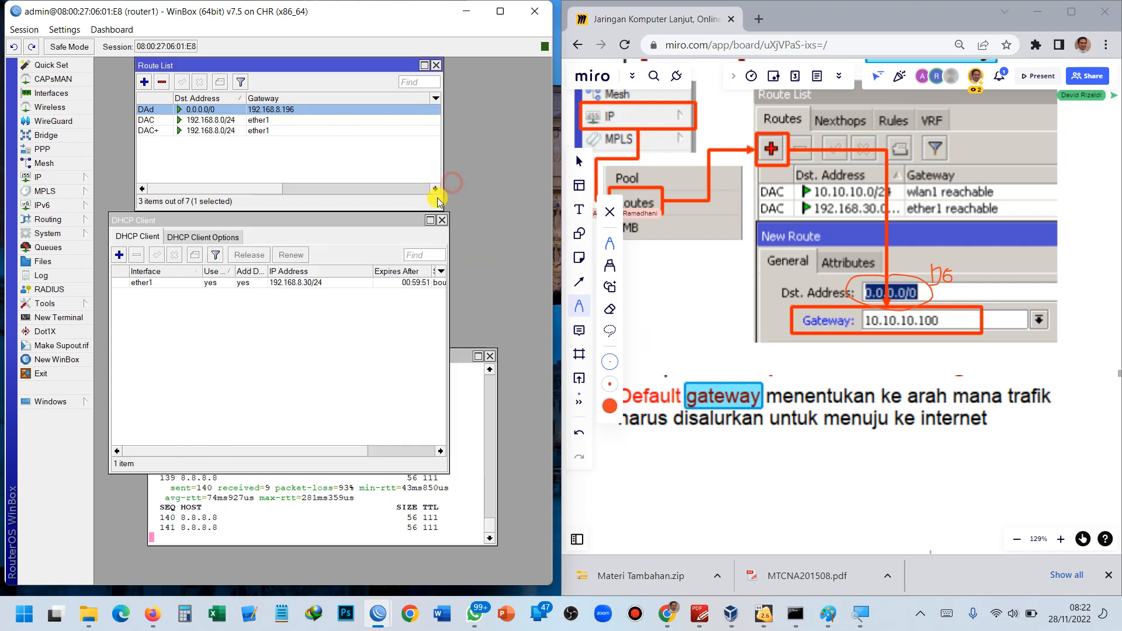
Remove the ether1 DHCP client.
{"action": "left_click", "coordinate": [215, 283]}
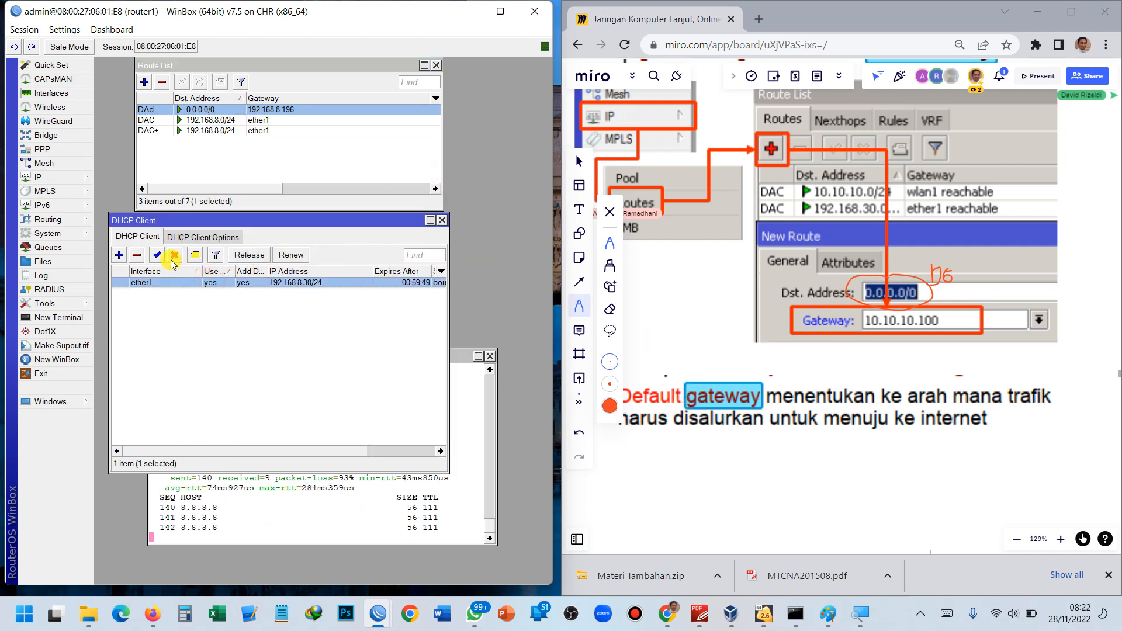
{"action": "left_click", "coordinate": [137, 255]}
{"action": "left_click", "coordinate": [198, 162]}
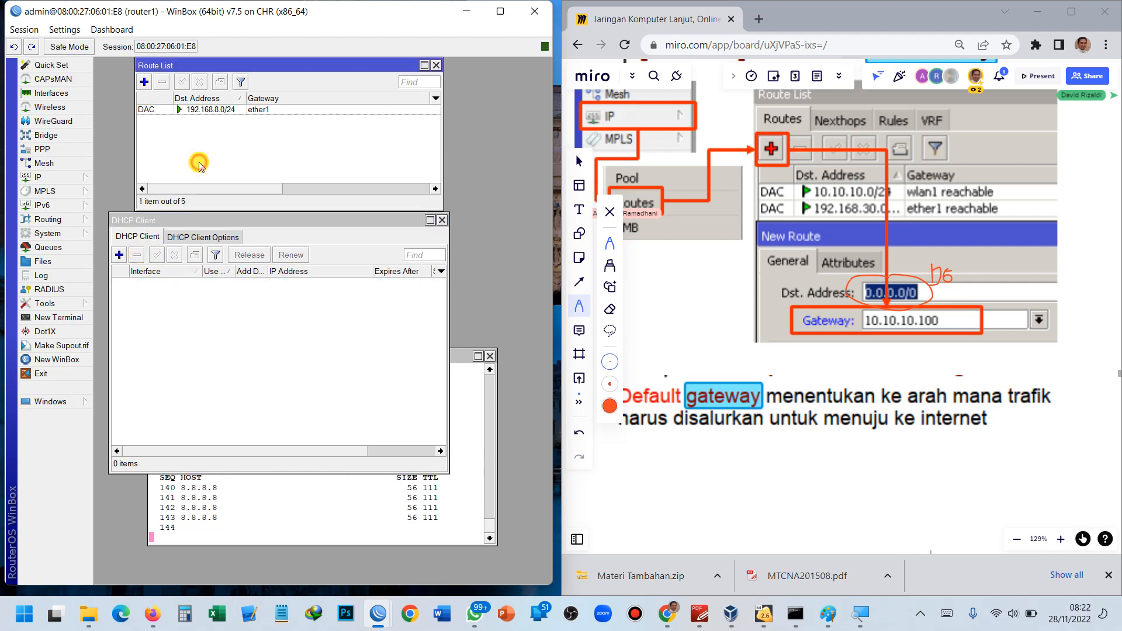
Create a 0.0.0.0/0 route using the copied gateway 192.168.8.196 and apply it.
{"action": "left_click", "coordinate": [144, 82]}
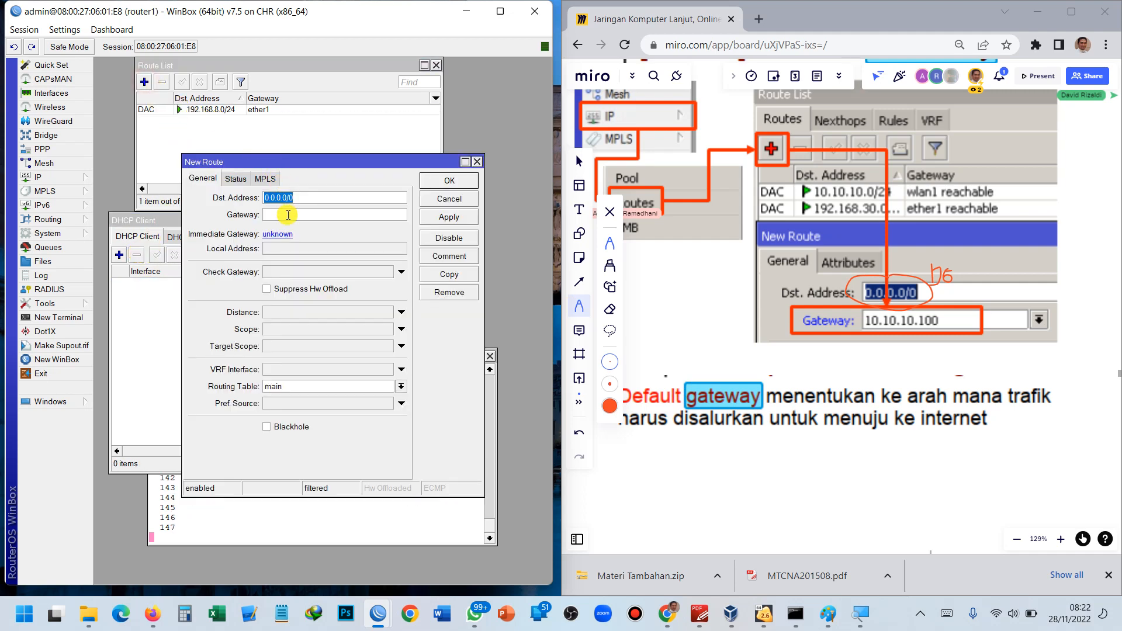
{"action": "key", "text": "ctrl+v"}
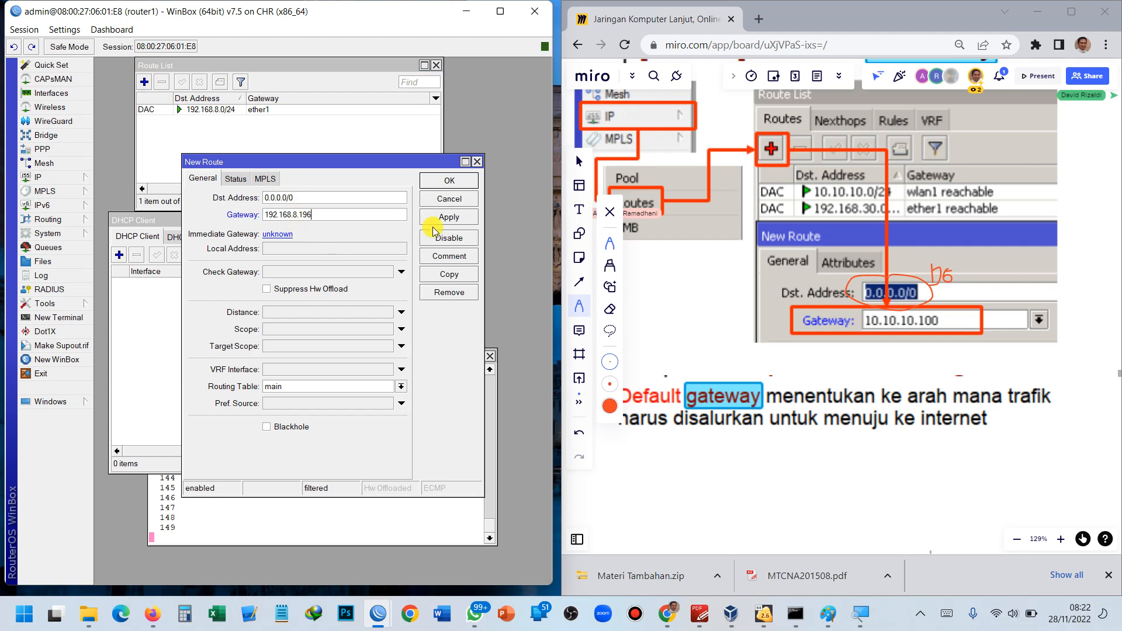
{"action": "left_click", "coordinate": [443, 218]}
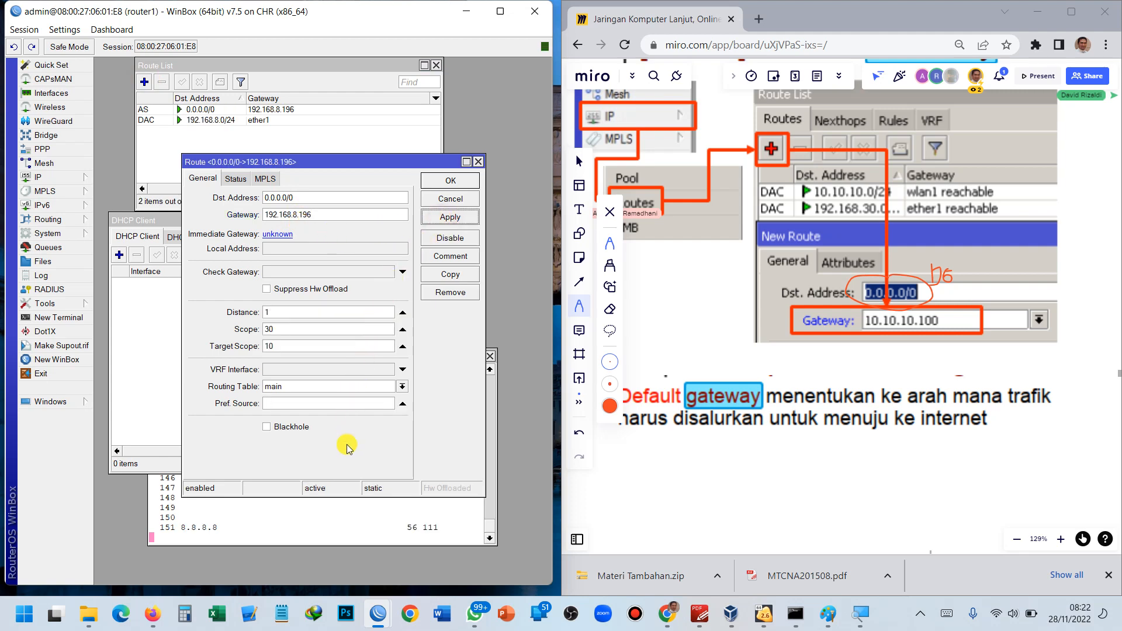
{"action": "left_click", "coordinate": [328, 514]}
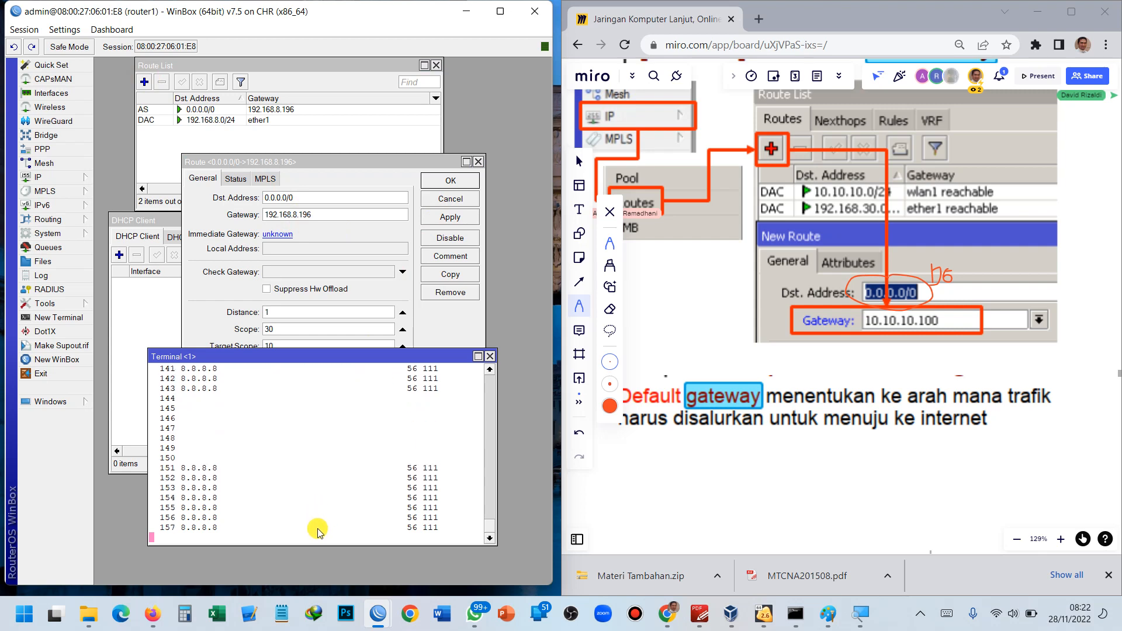
Stop the old ping and rerun ping 8.8.8.8 in router1's terminal.
{"action": "key", "text": "ctrl+c"}
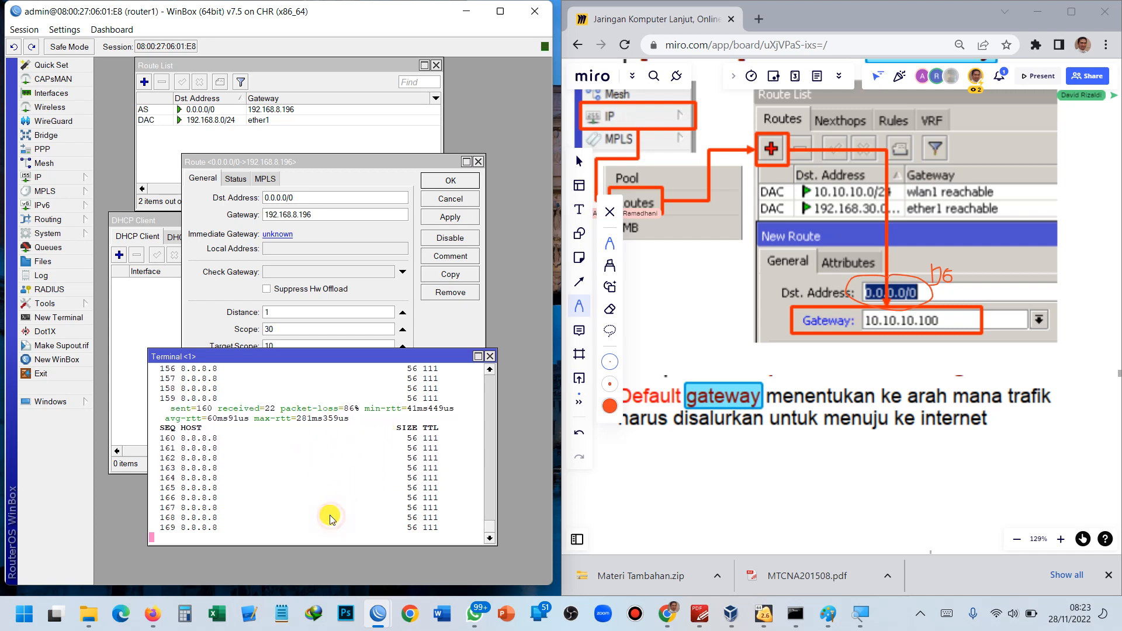
{"action": "key", "text": "ctrl+c"}
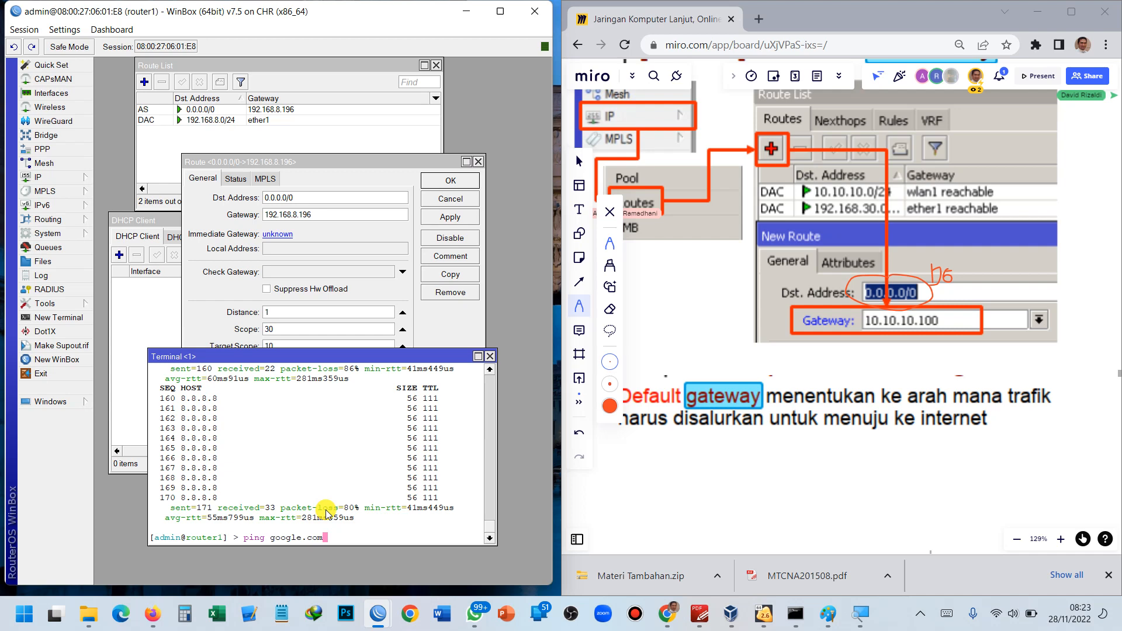
{"action": "key", "text": "BackSpace"}
{"action": "key", "text": "BackSpace"}
{"action": "key", "text": "BackSpace"}
{"action": "key", "text": "BackSpace"}
{"action": "key", "text": "BackSpace"}
{"action": "key", "text": "BackSpace"}
{"action": "key", "text": "BackSpace"}
{"action": "key", "text": "BackSpace"}
{"action": "key", "text": "BackSpace"}
{"action": "key", "text": "BackSpace"}
{"action": "key", "text": "BackSpace"}
{"action": "key", "text": "BackSpace"}
{"action": "type", "text": "ng 8.8.8.8"}
{"action": "key", "text": "ctrl+plus"}
{"action": "key", "text": "ctrl+minus"}
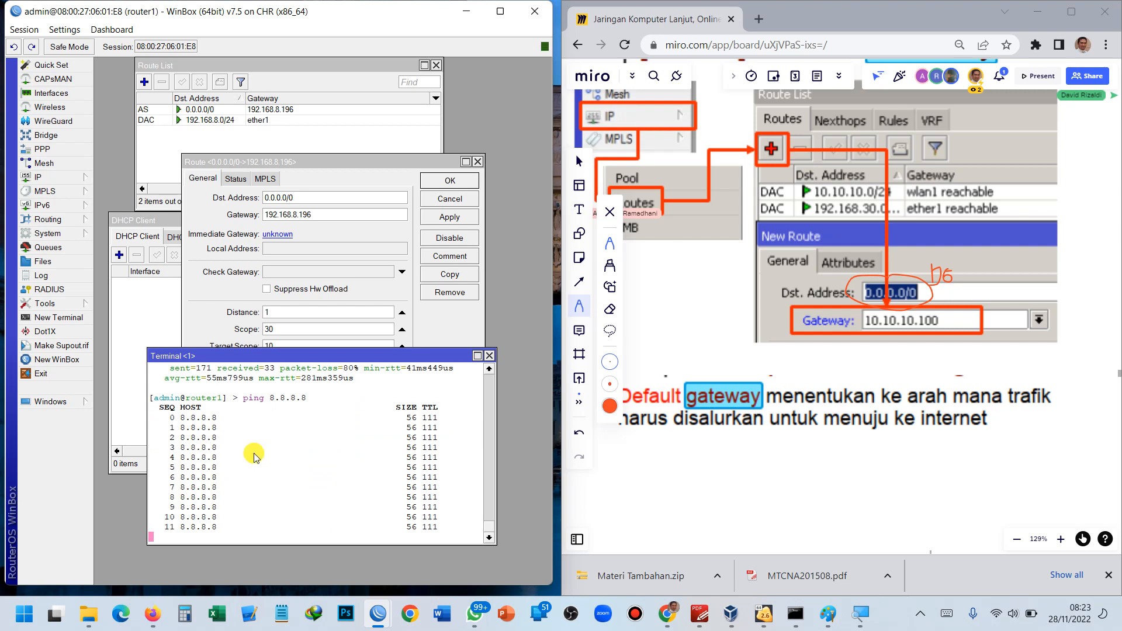
{"action": "left_click_drag", "start_coordinate": [309, 216], "coordinate": [265, 216]}
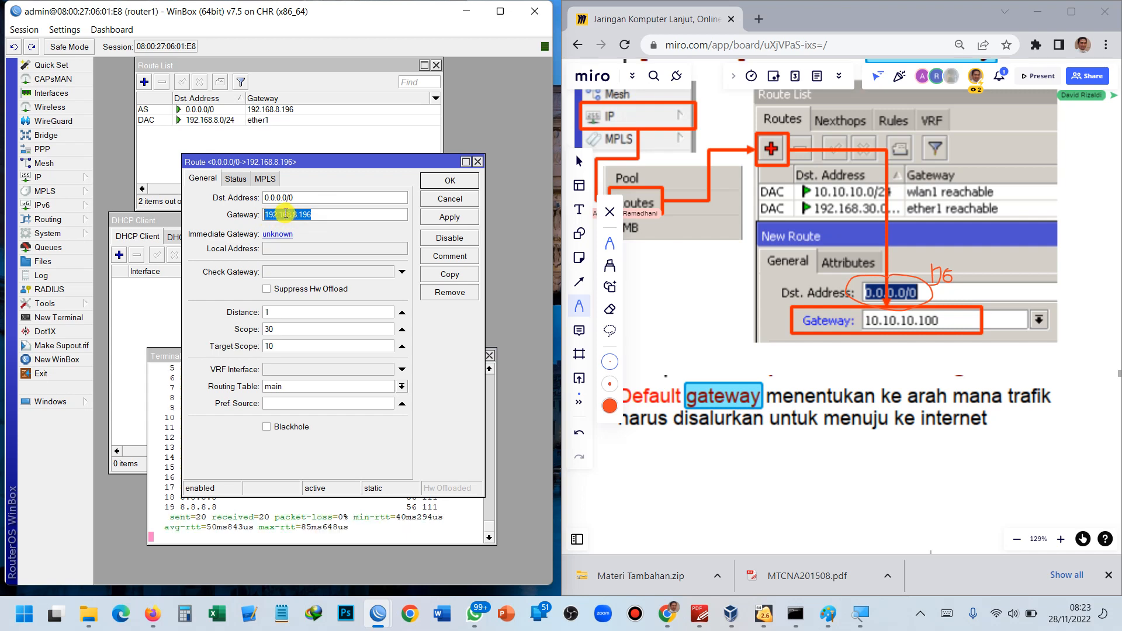
Stop the 8.8.8.8 ping and run ping google.com, which fails to resolve.
{"action": "left_click", "coordinate": [446, 181]}
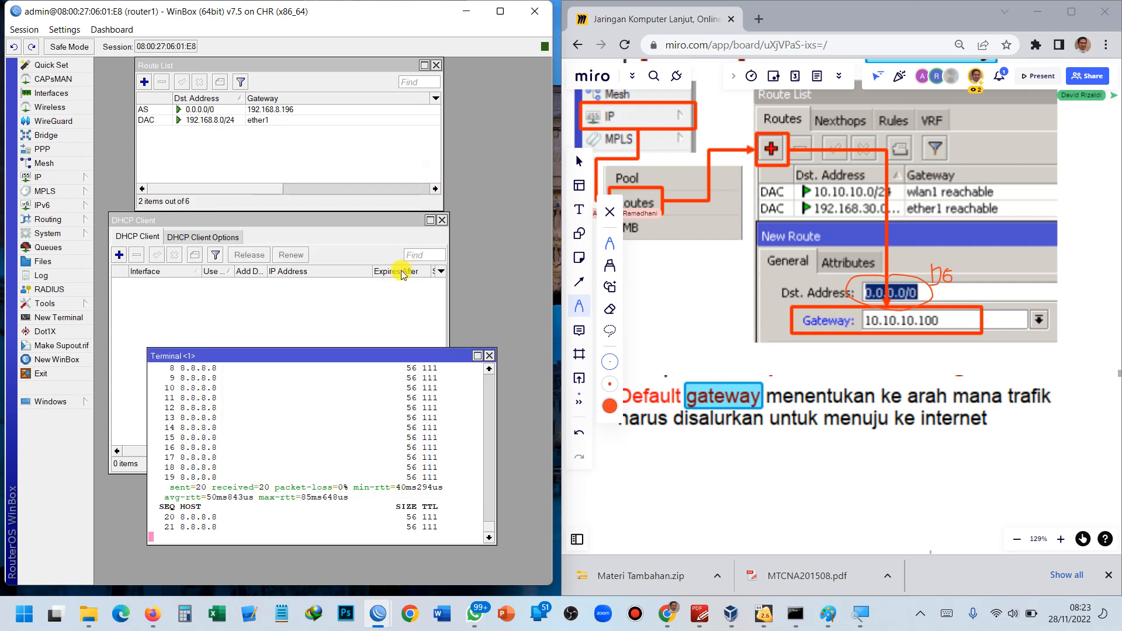
{"action": "key", "text": "ctrl+c"}
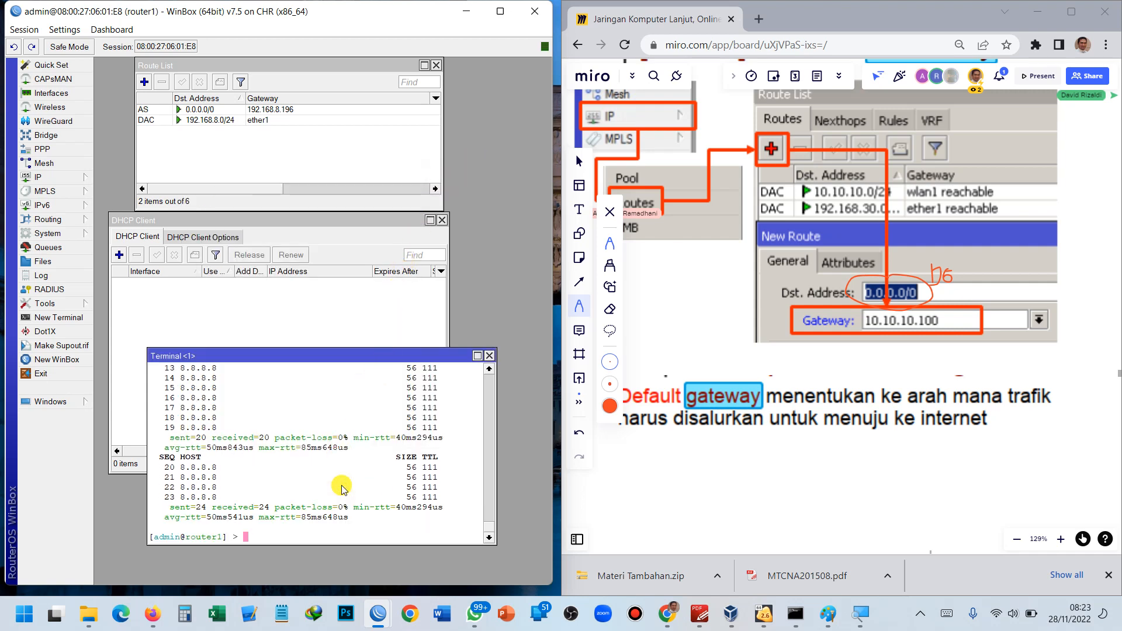
{"action": "type", "text": "ping google.com"}
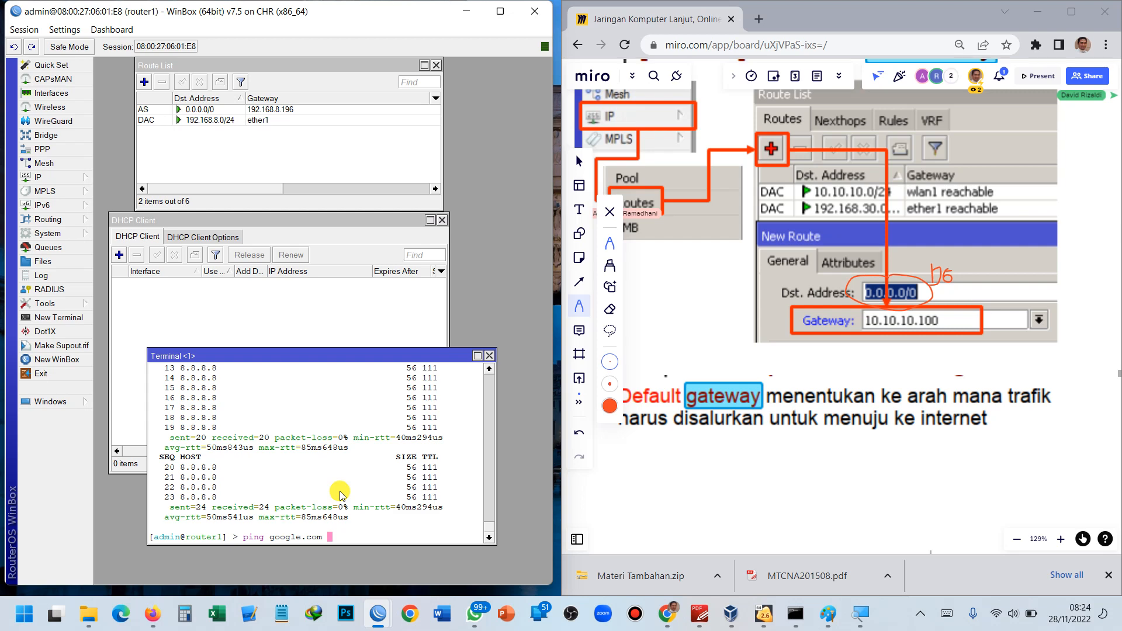
{"action": "key", "text": "BackSpace"}
{"action": "key", "text": "Return"}
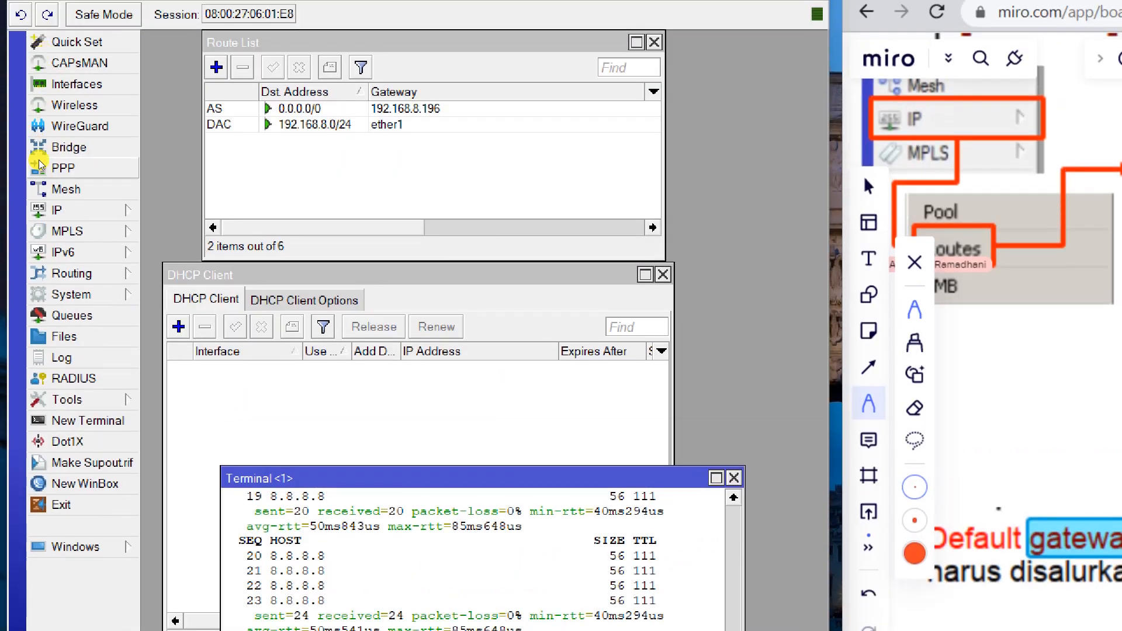
{"action": "left_click", "coordinate": [44, 173]}
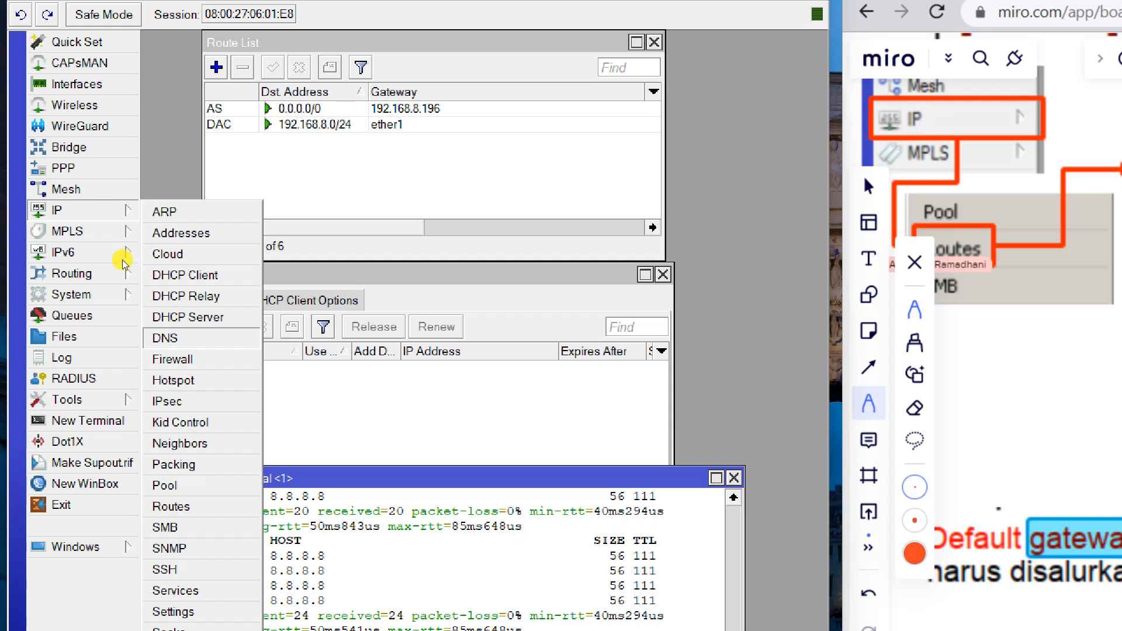
Open router1's DNS settings and rerun the google.com ping.
{"action": "key", "text": "Return"}
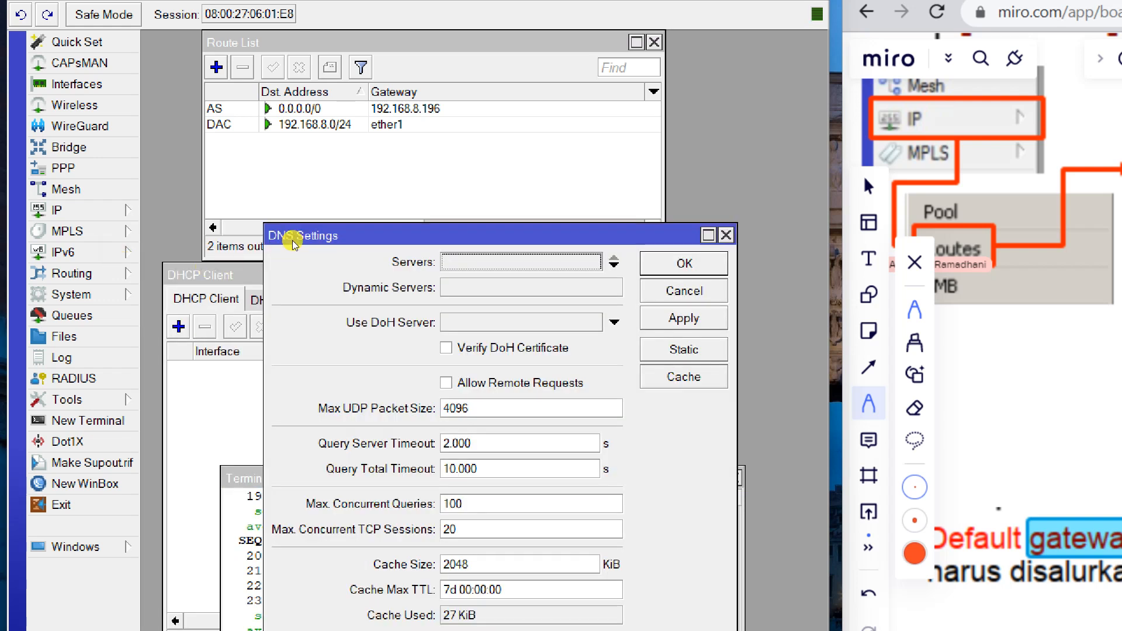
{"action": "left_click_drag", "start_coordinate": [292, 242], "coordinate": [460, 193]}
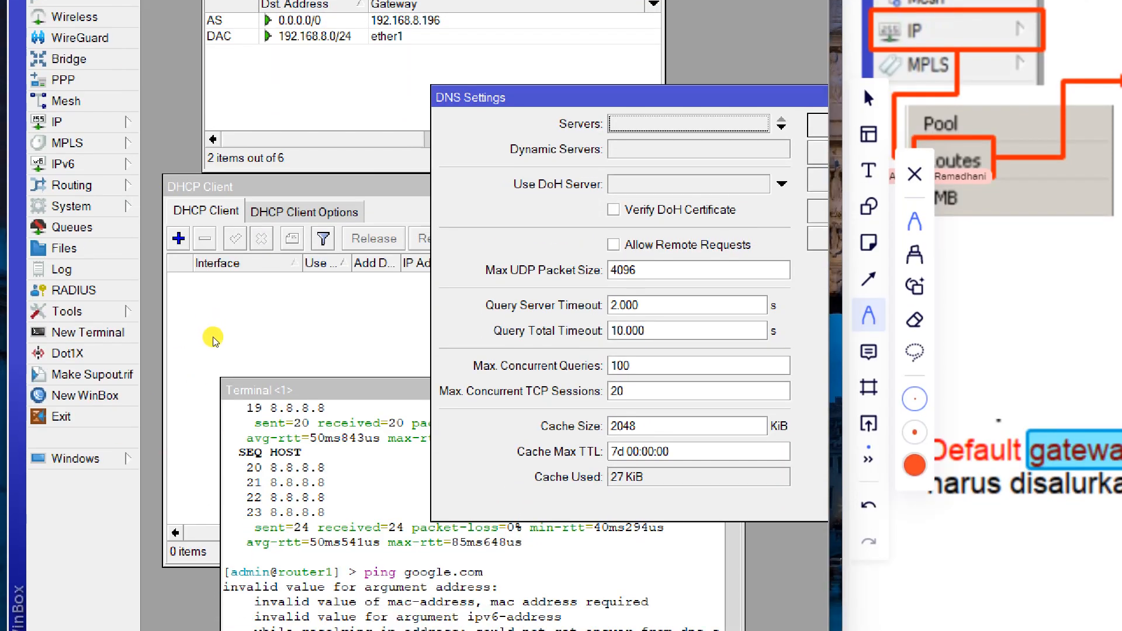
{"action": "left_click_drag", "start_coordinate": [229, 438], "coordinate": [208, 382]}
{"action": "left_click_drag", "start_coordinate": [209, 332], "coordinate": [170, 220]}
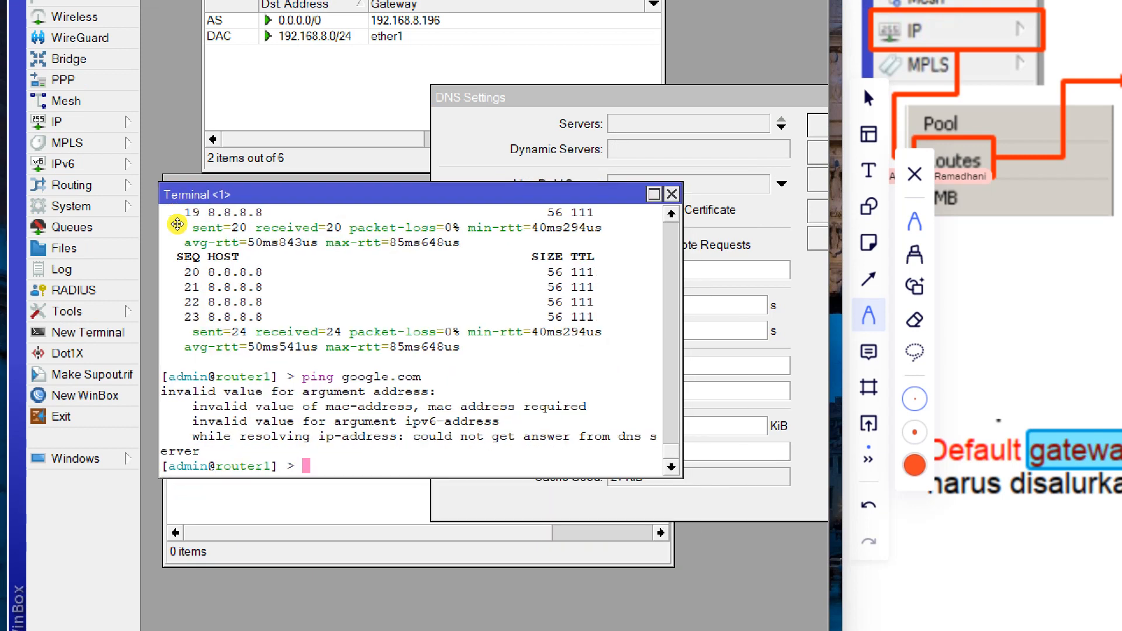
{"action": "key", "text": "Up"}
{"action": "key", "text": "Return"}
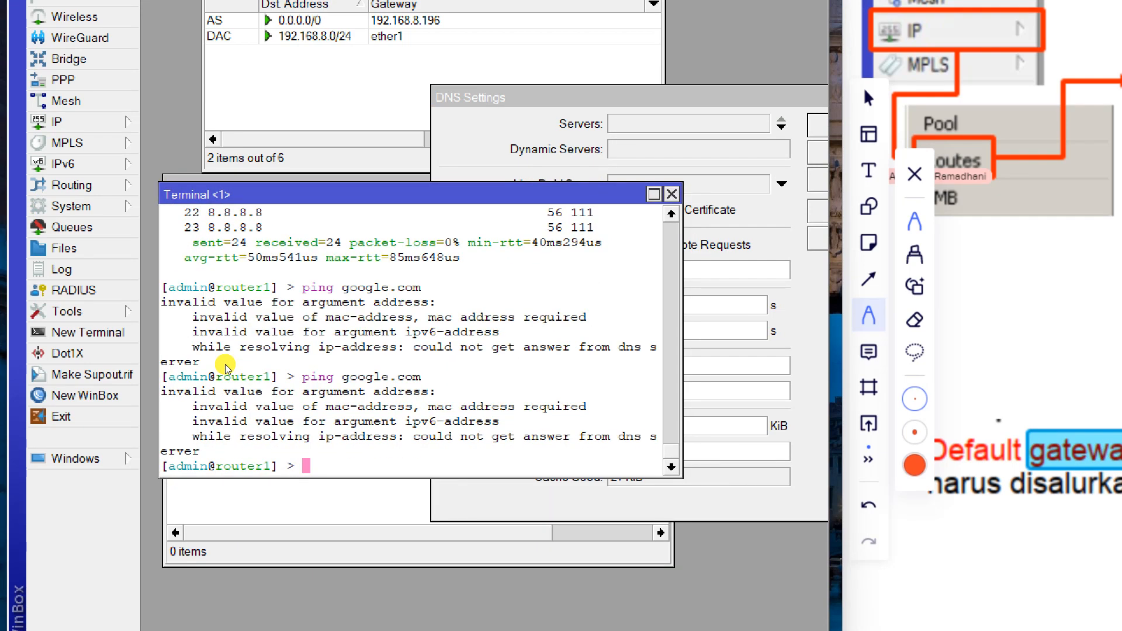
Enter 8.8.8.8 as the DNS server.
{"action": "right_click", "coordinate": [340, 188]}
{"action": "left_click", "coordinate": [408, 183]}
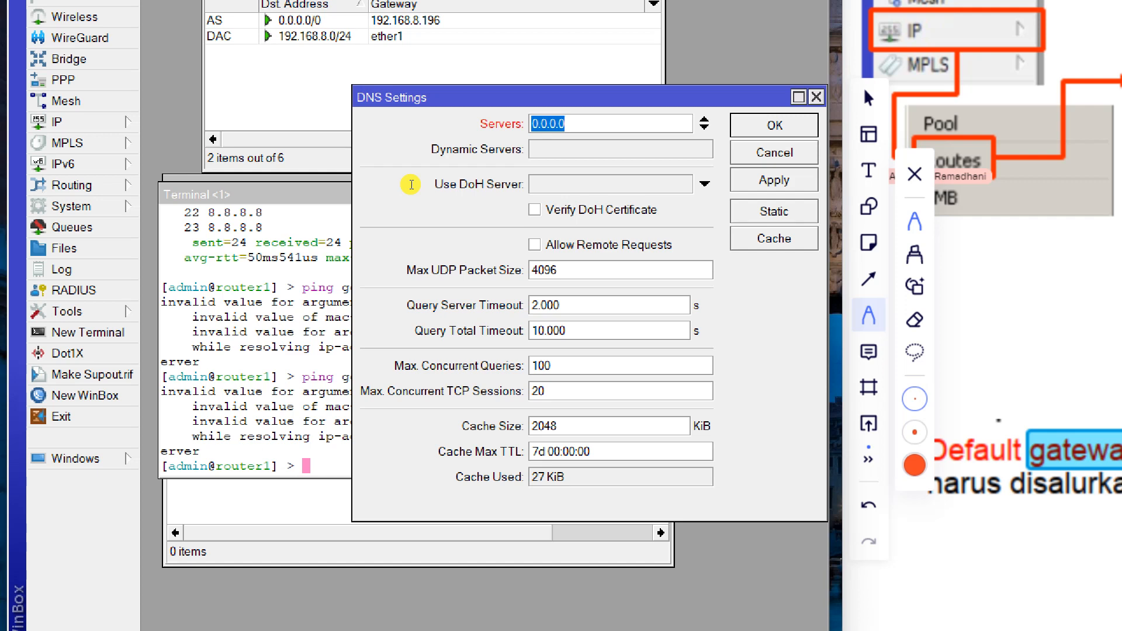
{"action": "type", "text": "8.8.8.8"}
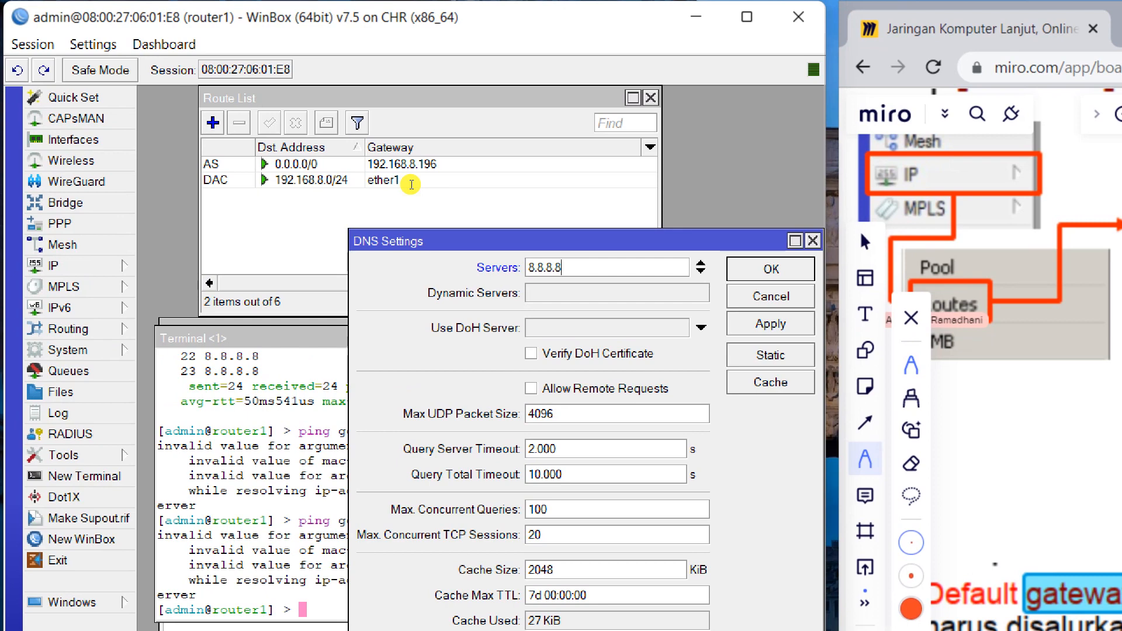
{"action": "left_click", "coordinate": [208, 309]}
Rerun the google.com ping, now replying from 74.125.200.139, then close router1's terminal.
{"action": "key", "text": "Up"}
{"action": "key", "text": "Return"}
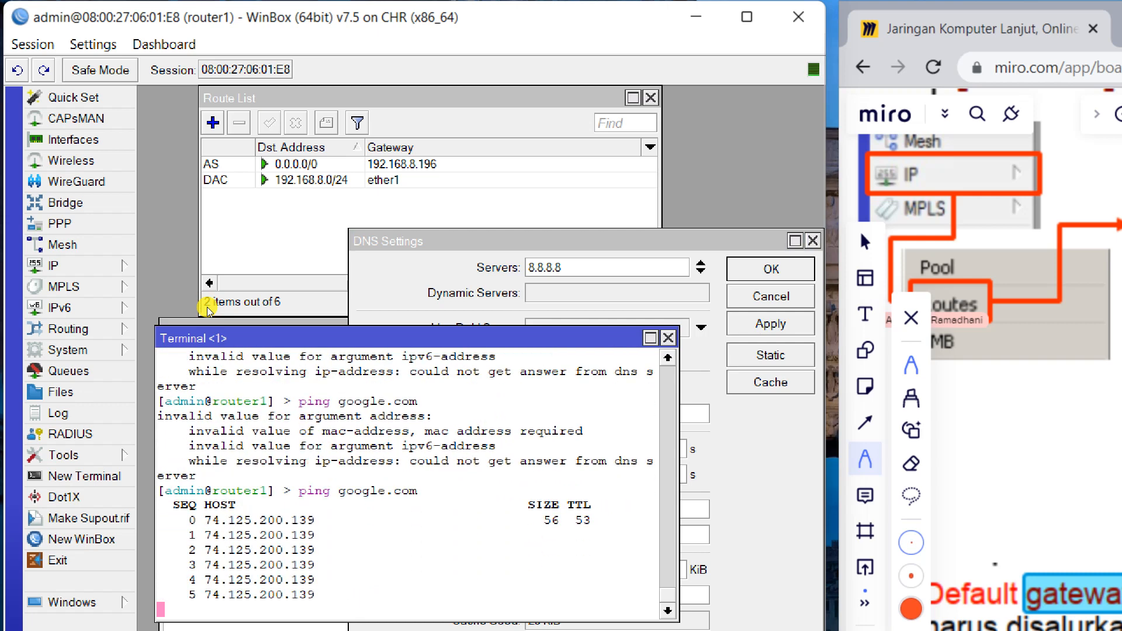
{"action": "left_click_drag", "start_coordinate": [263, 345], "coordinate": [248, 275]}
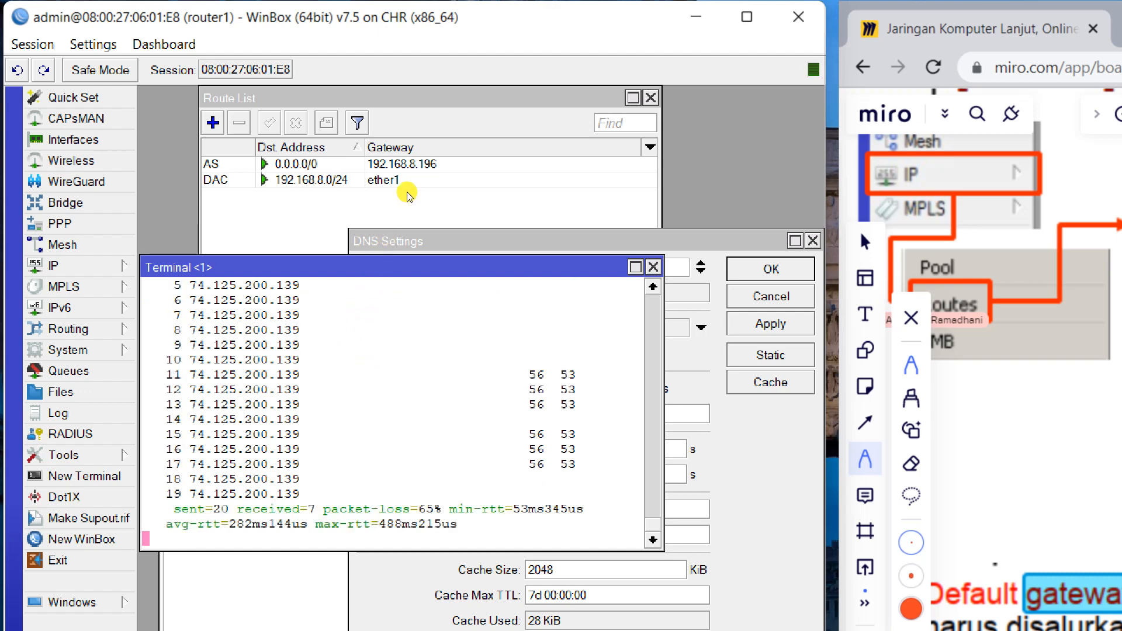
{"action": "key", "text": "Escape"}
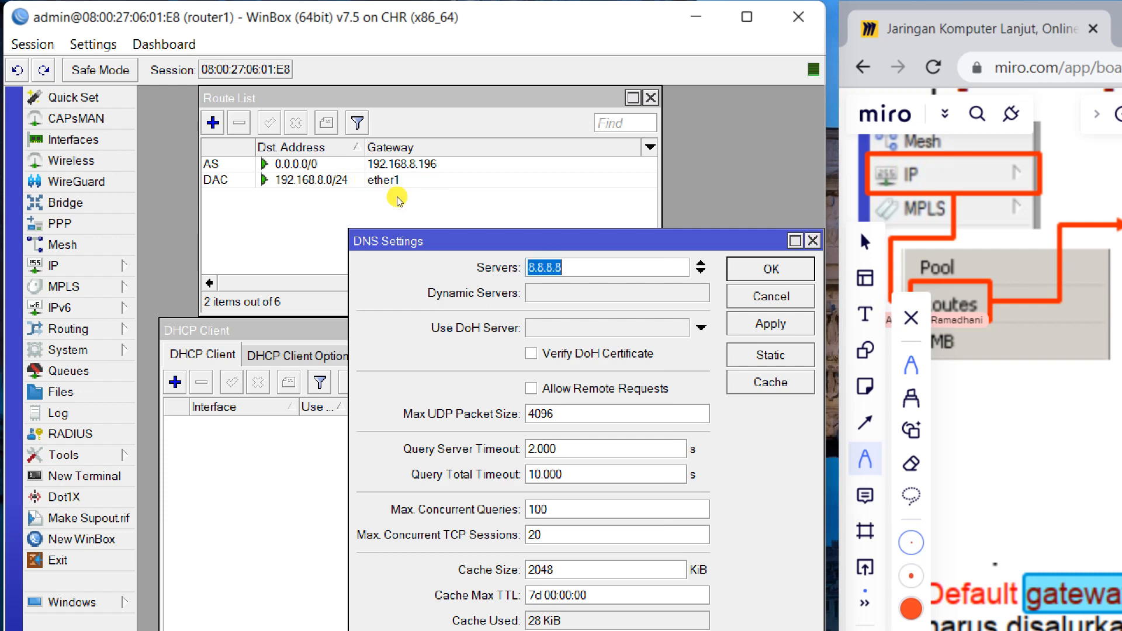
Set router1's DNS server to 192.168.8.196 with remote requests allowed.
{"action": "type", "text": "192.168"}
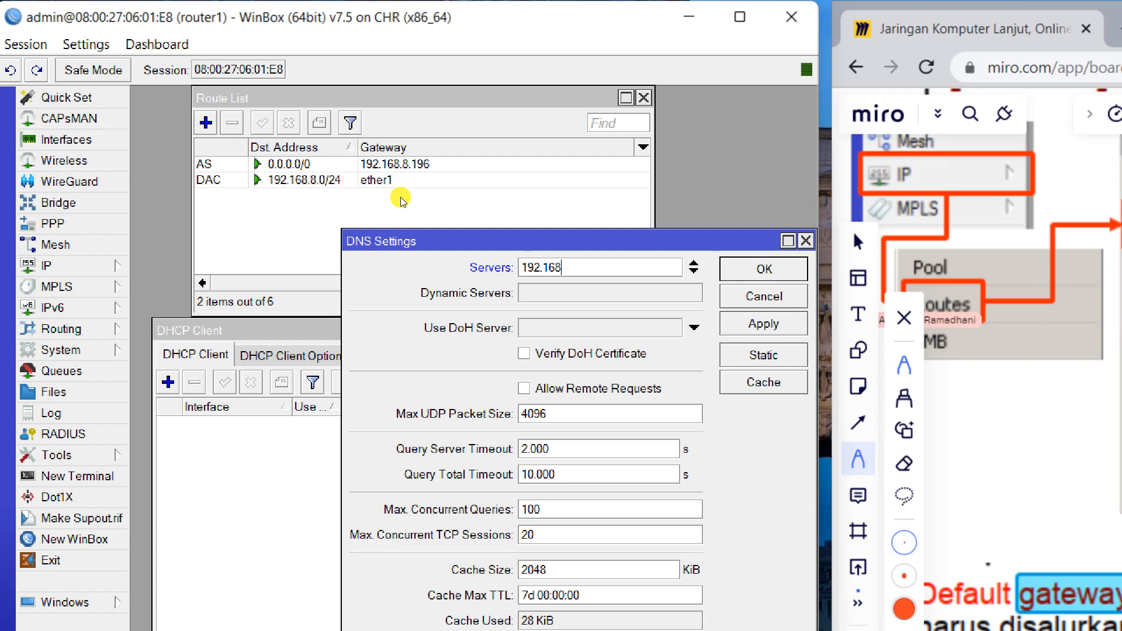
{"action": "type", "text": ".8"}
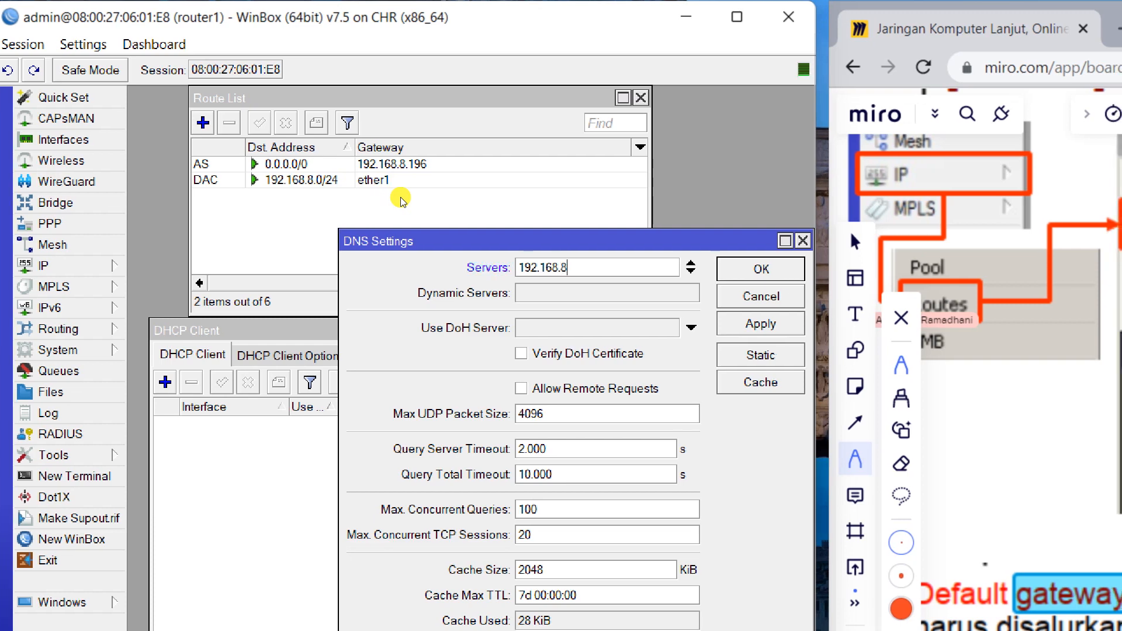
{"action": "type", "text": ".193"}
{"action": "key", "text": "BackSpace"}
{"action": "type", "text": "6"}
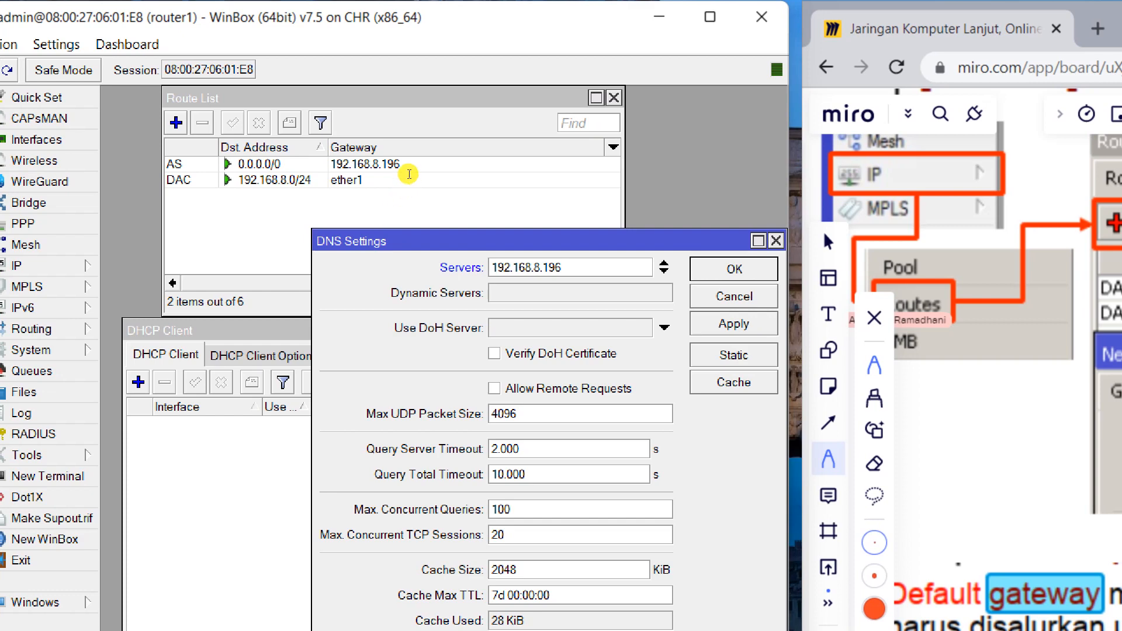
{"action": "key", "text": "ctrl+a"}
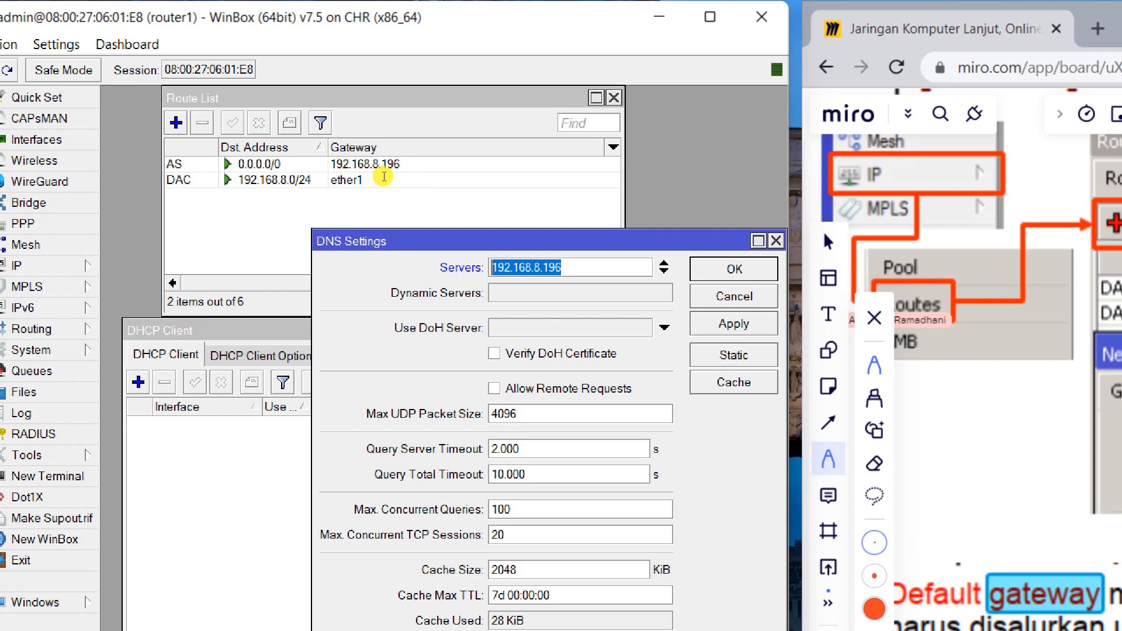
{"action": "left_click", "coordinate": [494, 389]}
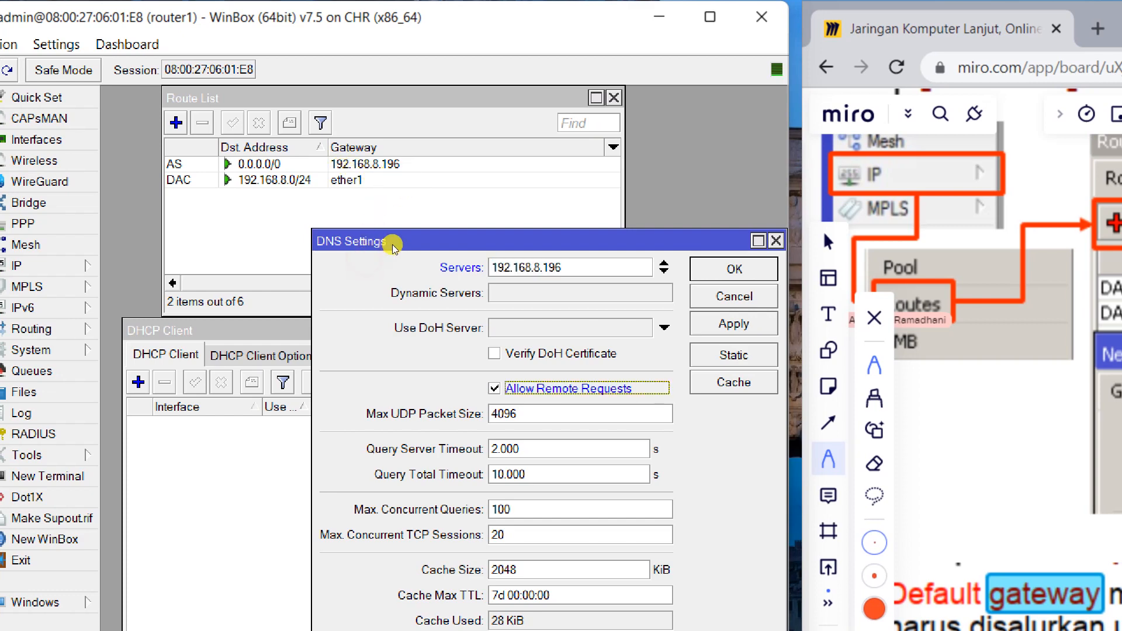
{"action": "left_click", "coordinate": [734, 323]}
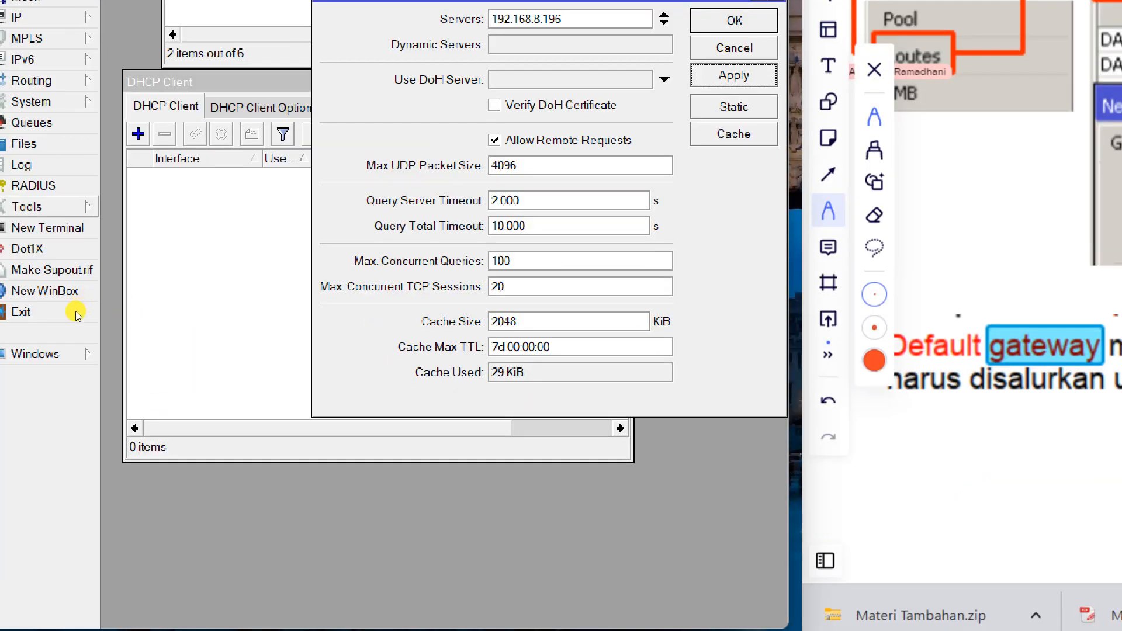
Ping google.com from a new terminal, getting replies from 74.125.200.102.
{"action": "left_click", "coordinate": [47, 227]}
{"action": "type", "text": "ping google.com"}
{"action": "key", "text": "Return"}
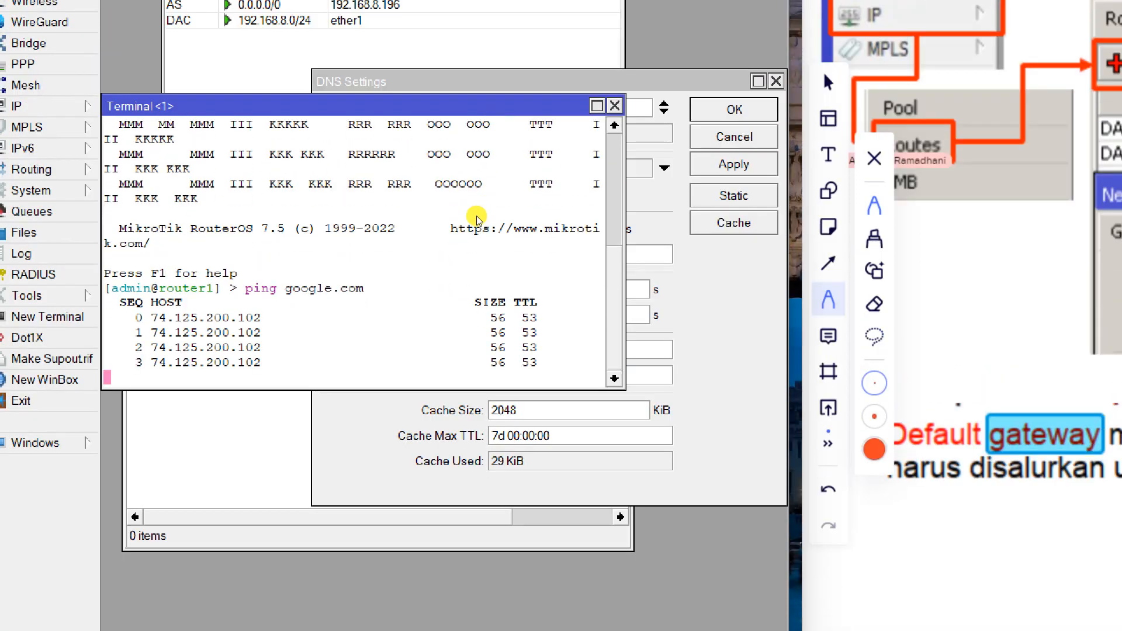
Restart the google.com ping, now replying from 142.251.10.102, and turn off remote DNS requests.
{"action": "left_click", "coordinate": [504, 256]}
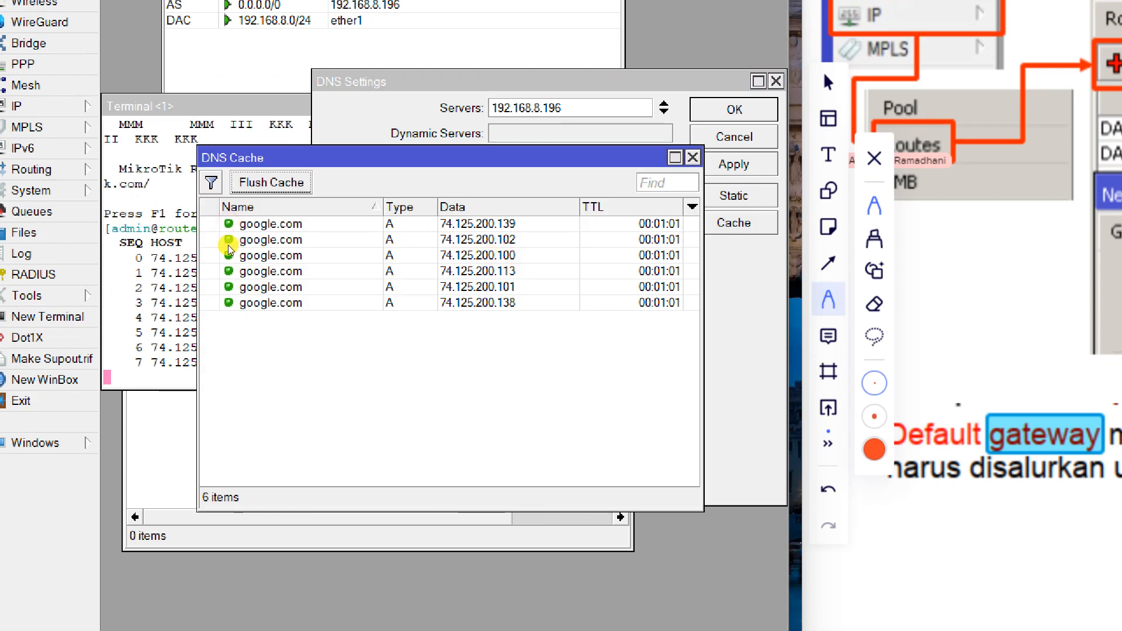
{"action": "left_click", "coordinate": [140, 283]}
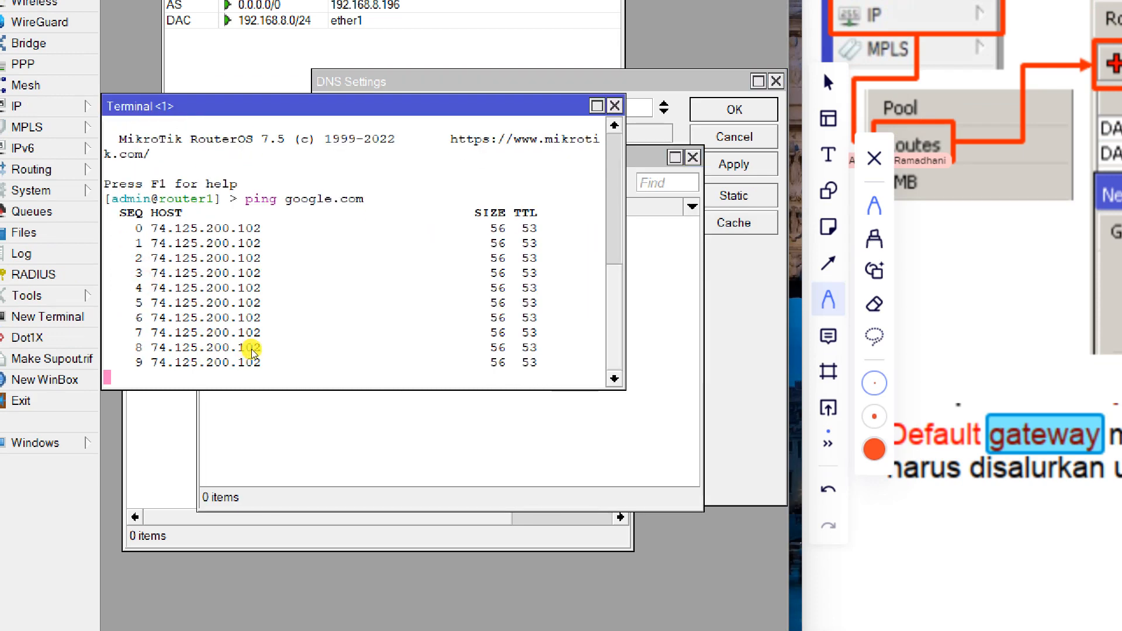
{"action": "key", "text": "ctrl+c"}
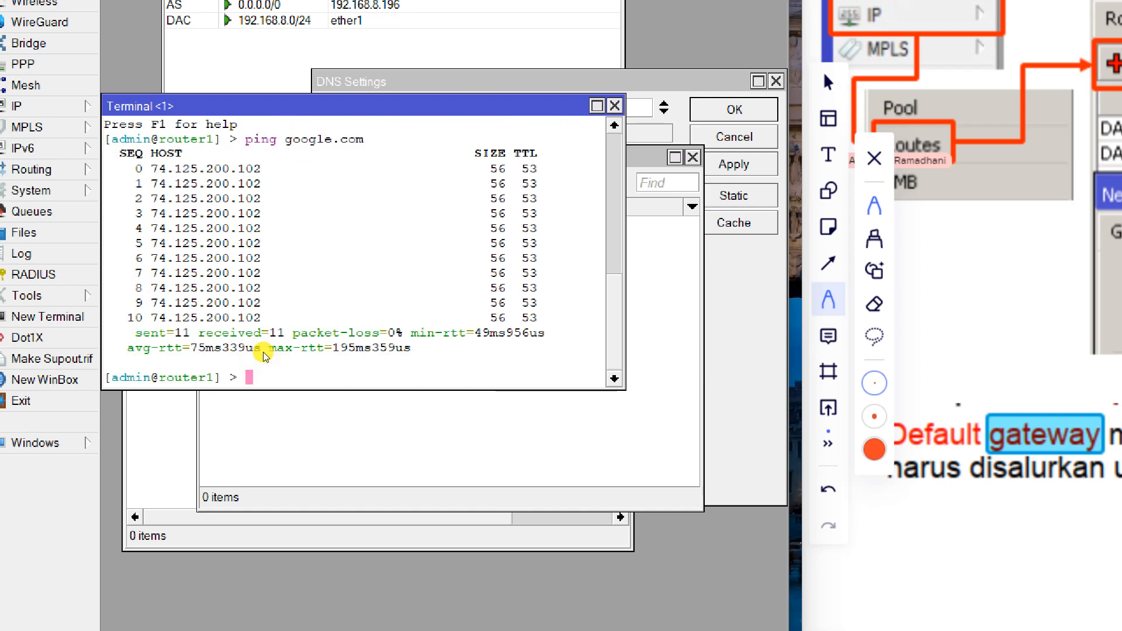
{"action": "key", "text": "Up"}
{"action": "key", "text": "Return"}
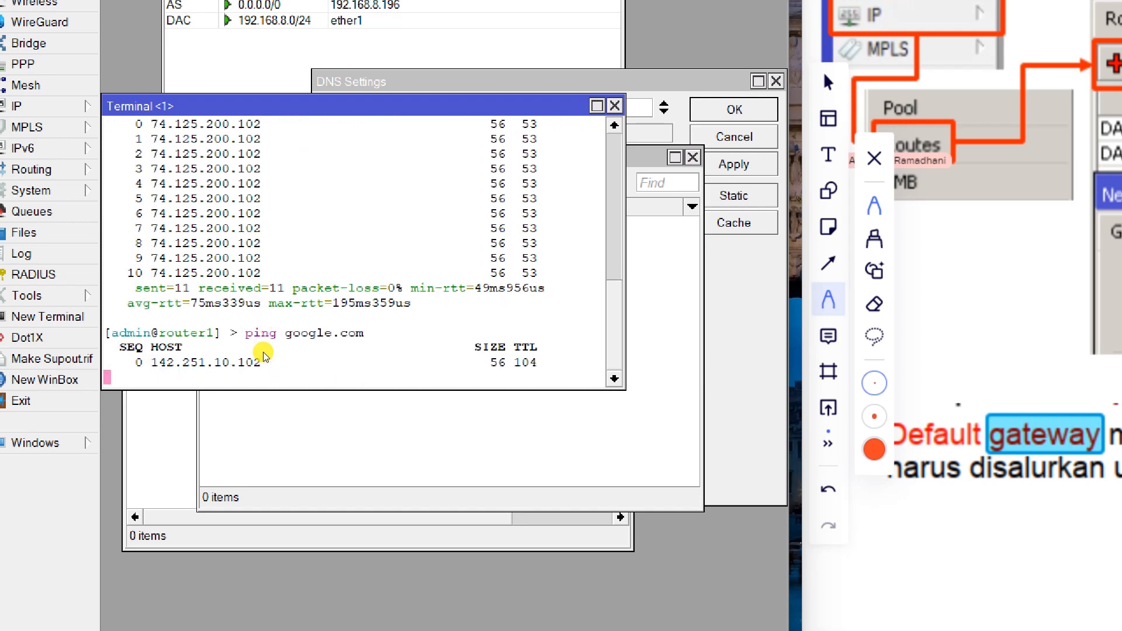
{"action": "left_click", "coordinate": [386, 82]}
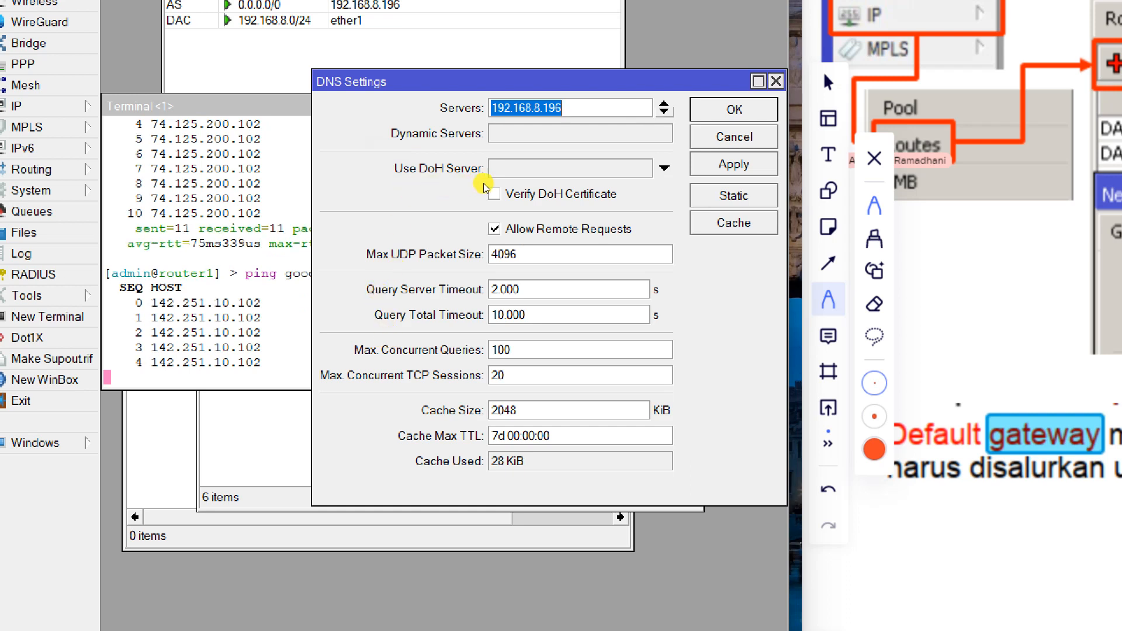
{"action": "left_click", "coordinate": [494, 229]}
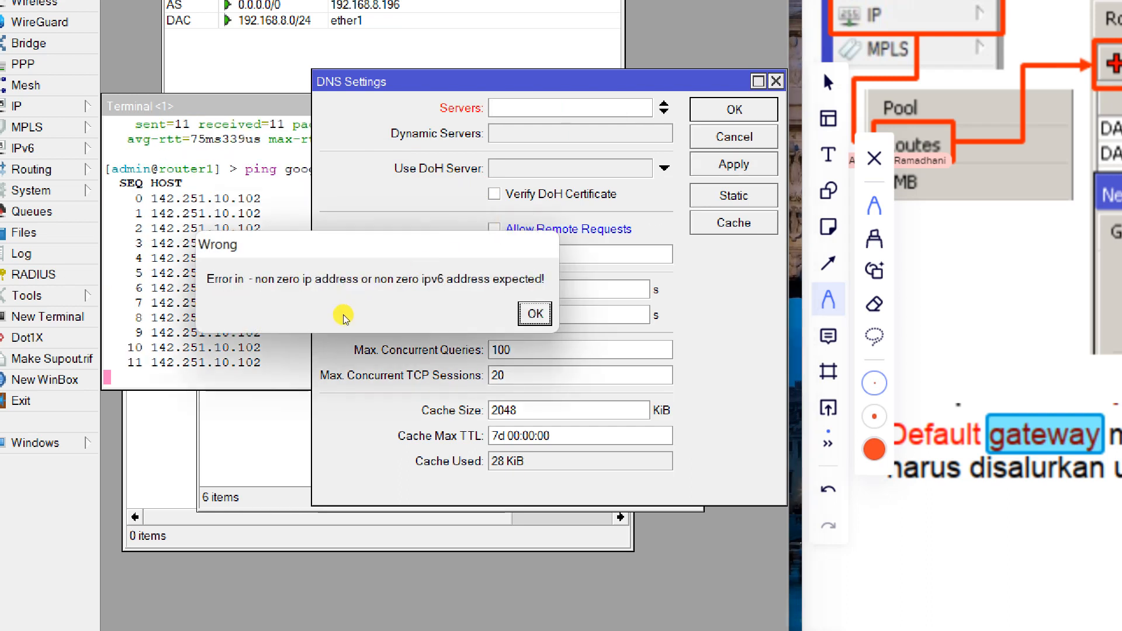
Dismiss the invalid-address error and flush router1's cached google.com DNS entries.
{"action": "key", "text": "Return"}
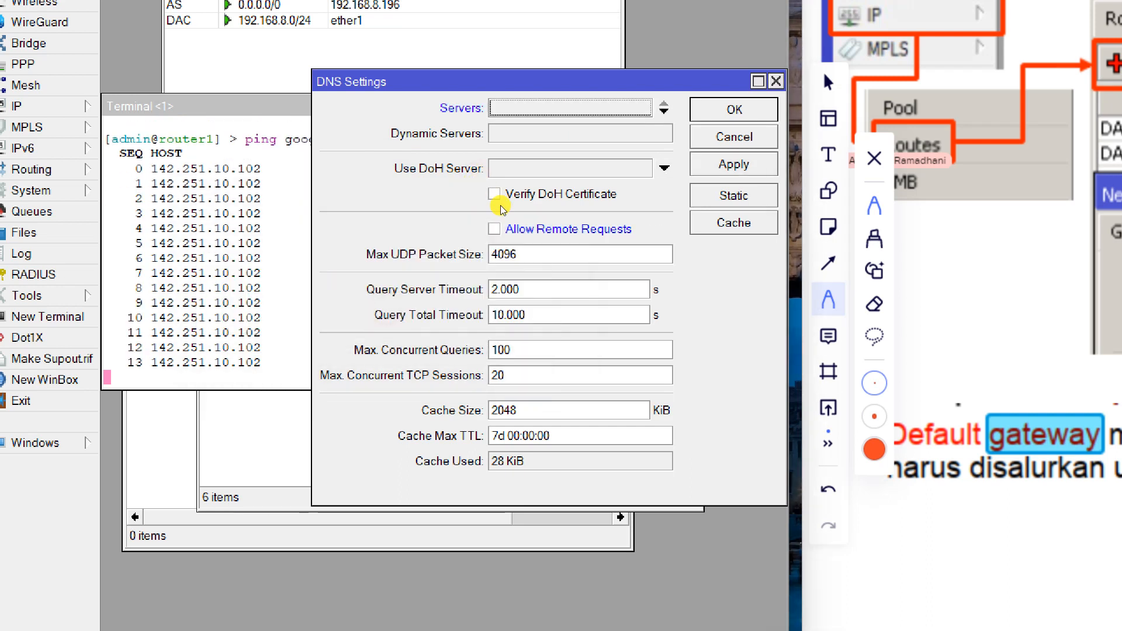
{"action": "left_click", "coordinate": [208, 272]}
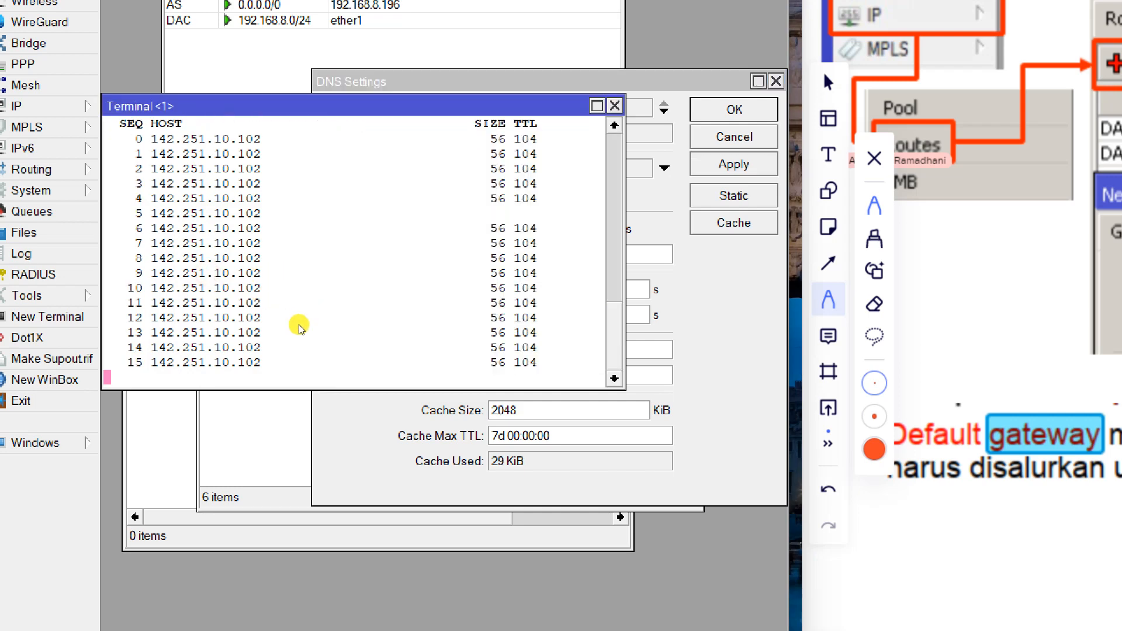
{"action": "left_click", "coordinate": [730, 223]}
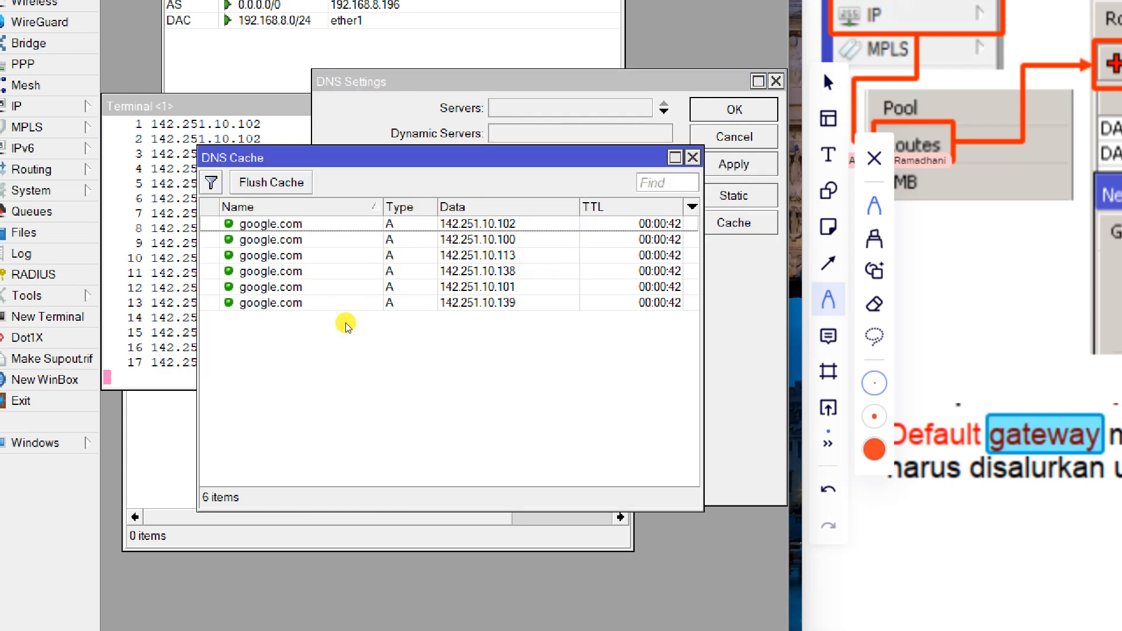
{"action": "key", "text": "ctrl+a"}
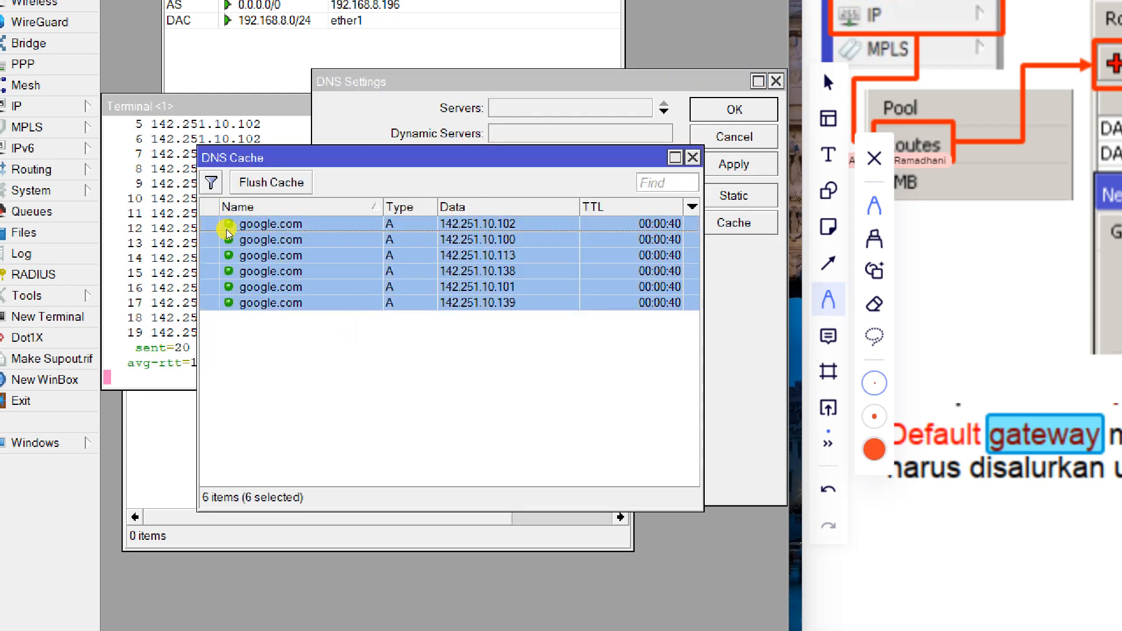
{"action": "key", "text": "Delete"}
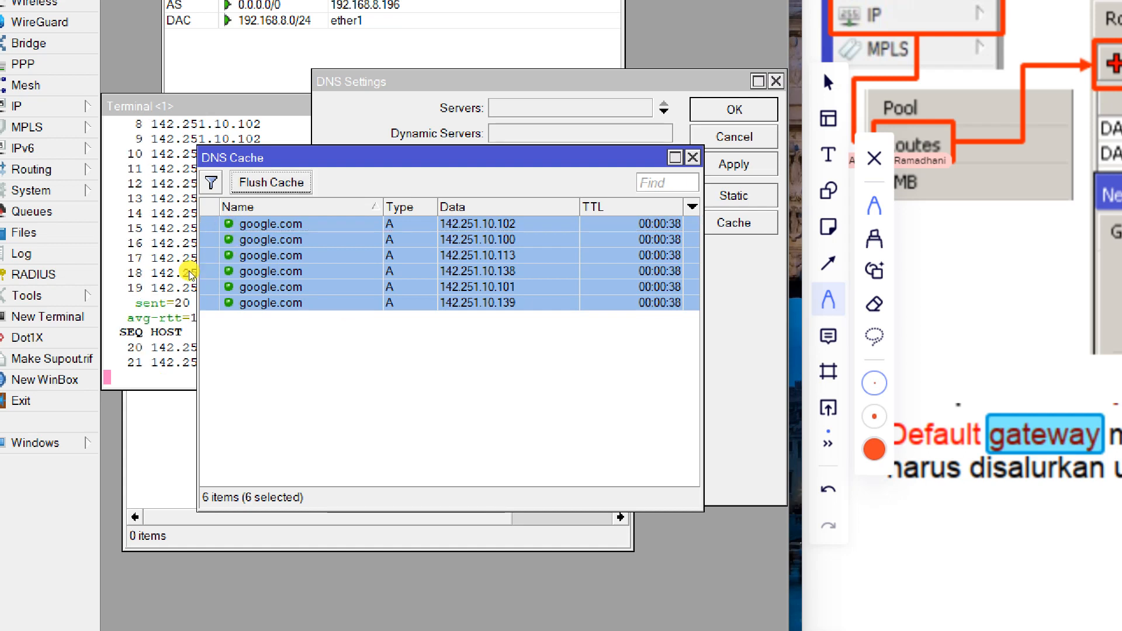
{"action": "key", "text": "space"}
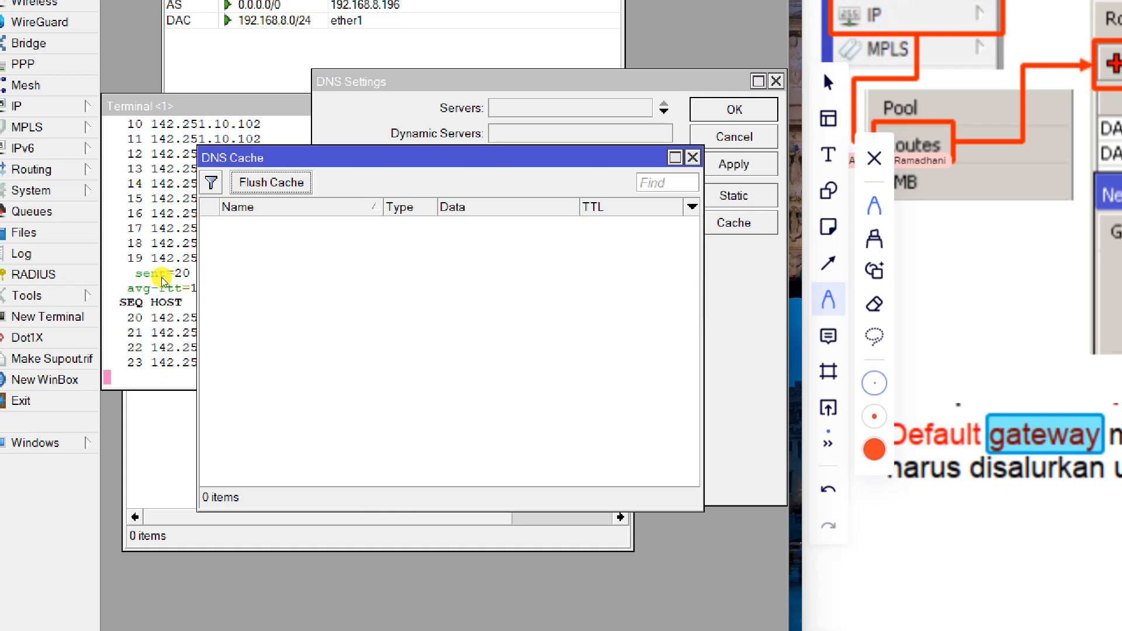
Retry ping google.com, which now fails to resolve, and enter 8.8.8.8 as the DNS server.
{"action": "left_click", "coordinate": [139, 284]}
{"action": "key", "text": "ctrl+c"}
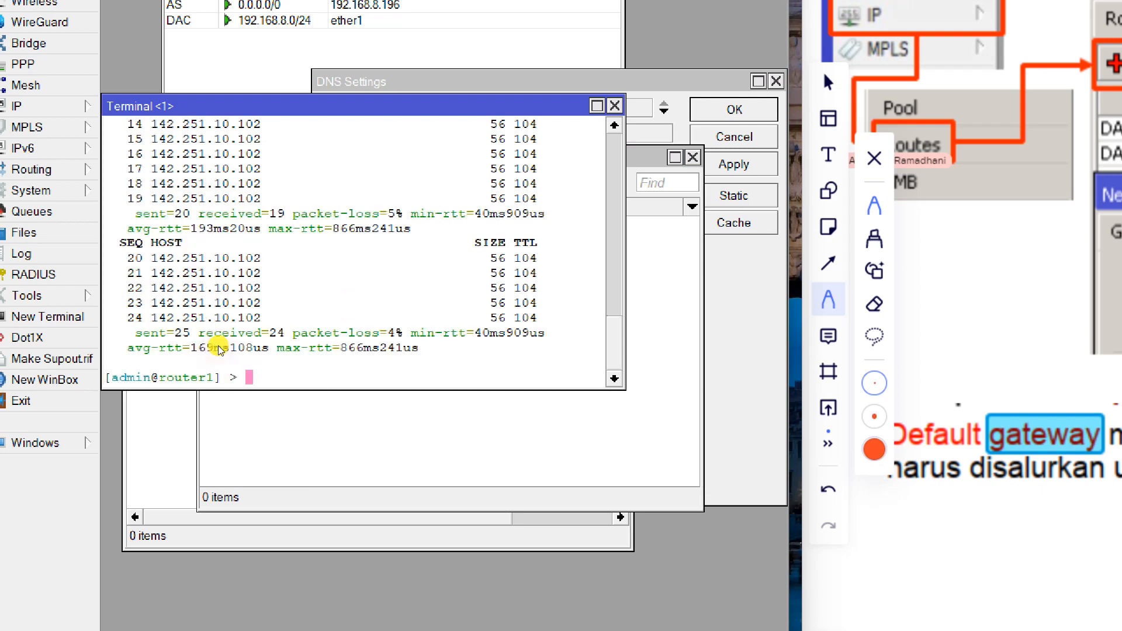
{"action": "key", "text": "Up"}
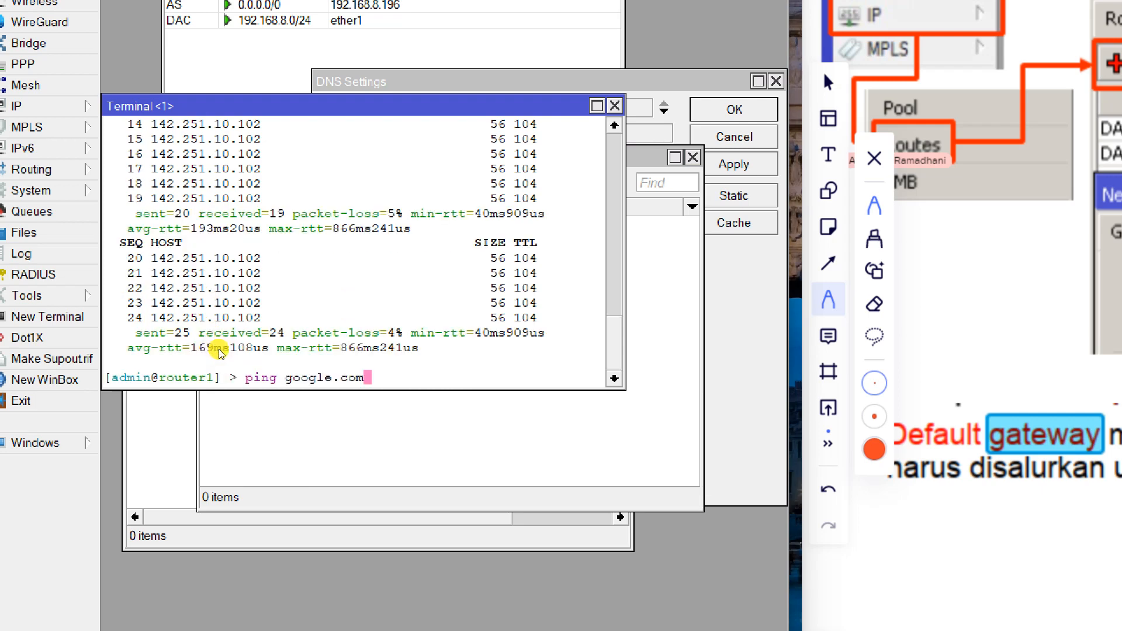
{"action": "key", "text": "Return"}
{"action": "key", "text": "Up"}
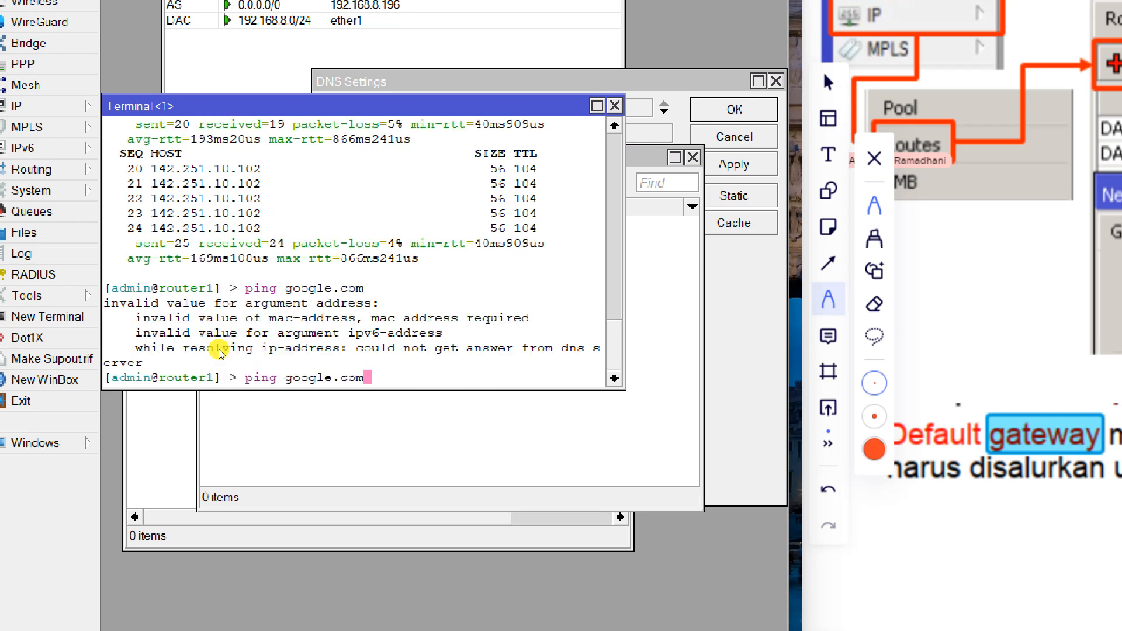
{"action": "key", "text": "Return"}
{"action": "key", "text": "Up"}
{"action": "key", "text": "Return"}
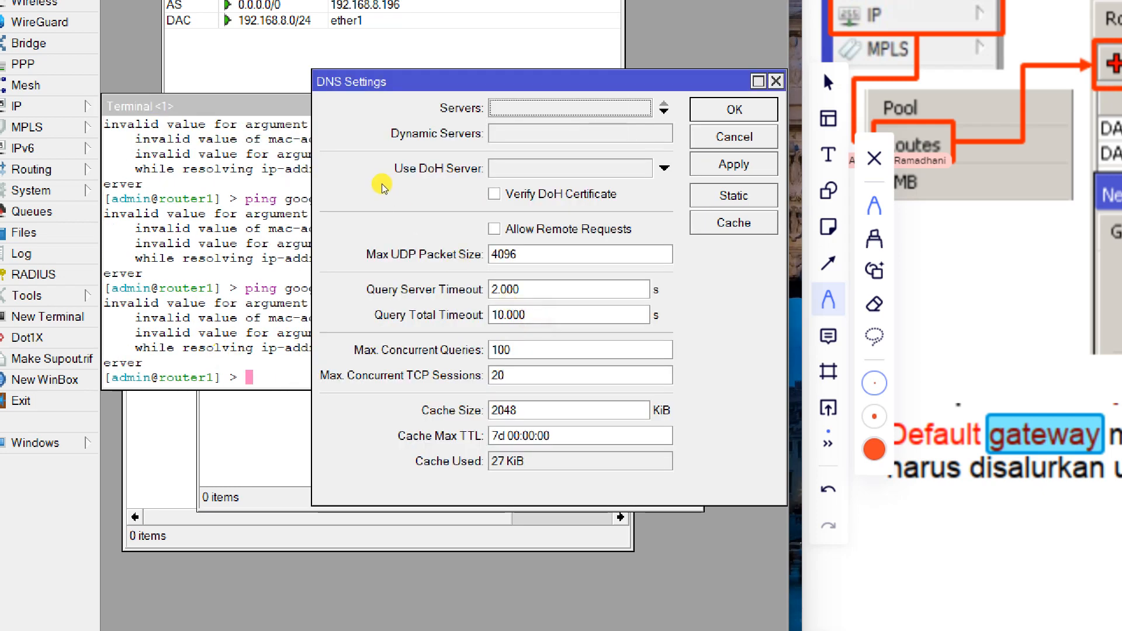
{"action": "left_click", "coordinate": [383, 179]}
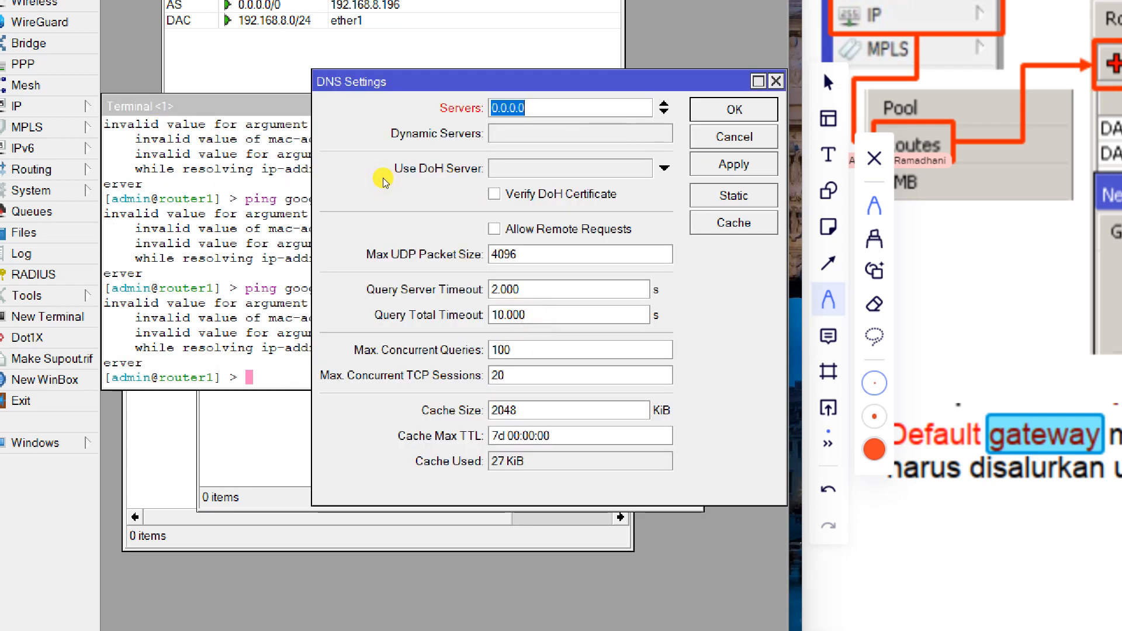
{"action": "type", "text": "8.8.8.8"}
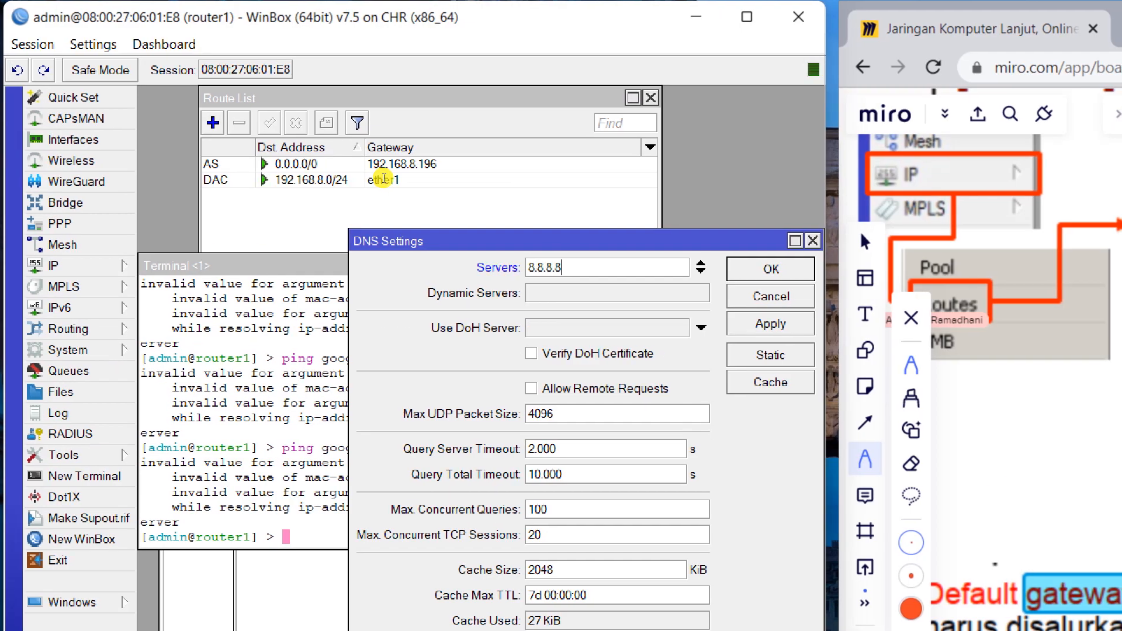
Apply DNS server 8.8.8.8 with remote requests allowed; google.com pings reply from 74.125.200.139.
{"action": "key", "text": "Return"}
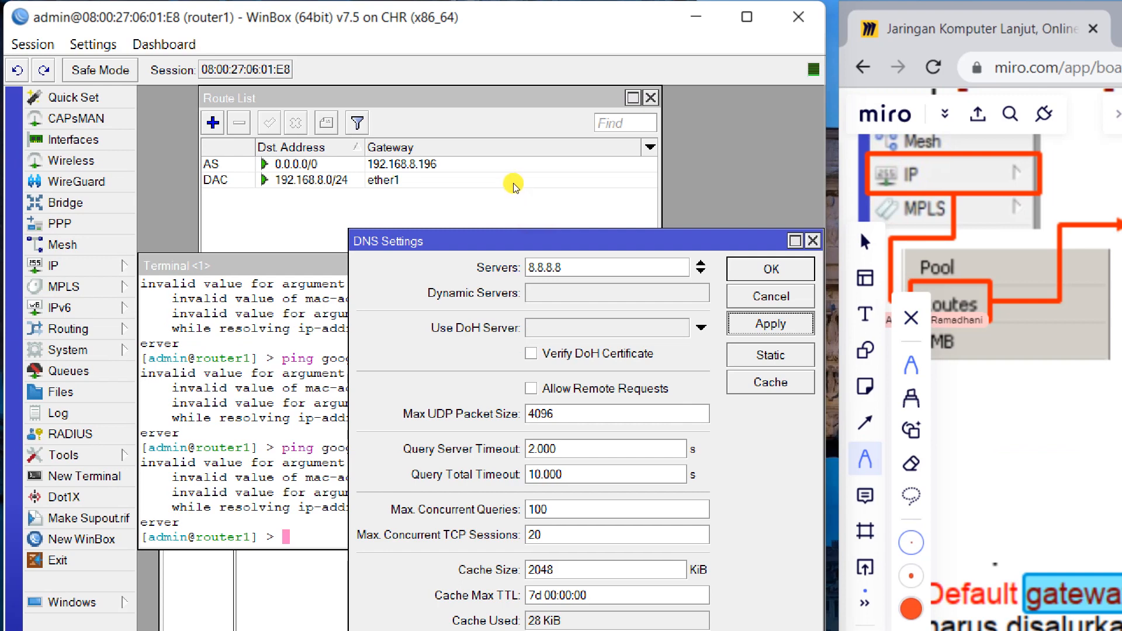
{"action": "left_click", "coordinate": [584, 388]}
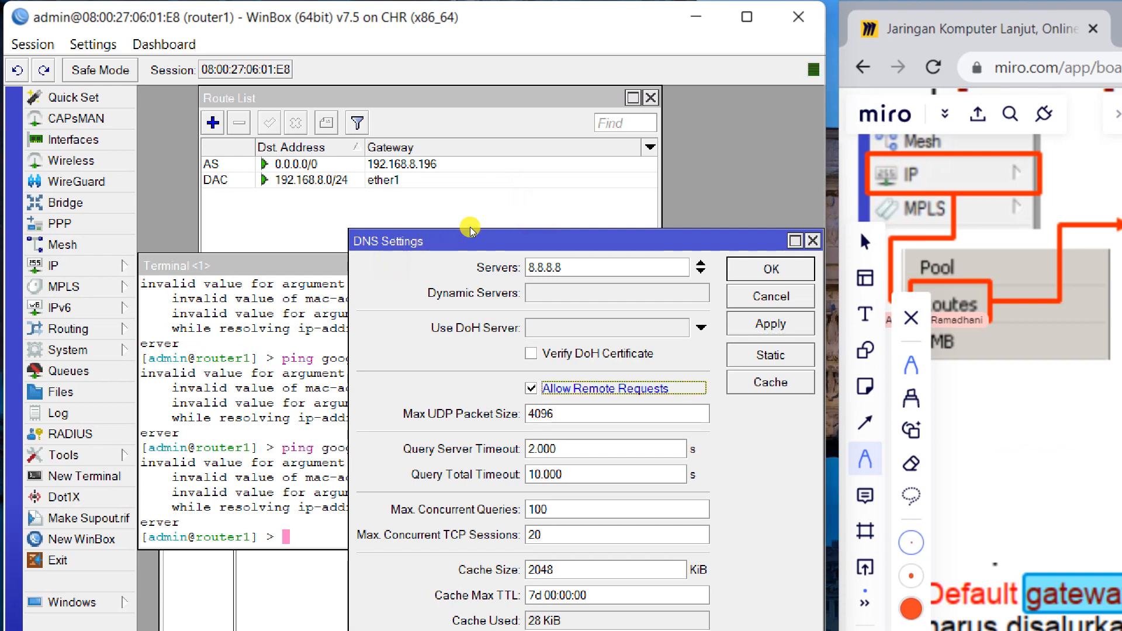
{"action": "key", "text": "Return"}
{"action": "left_click", "coordinate": [167, 352]}
{"action": "key", "text": "Up"}
{"action": "key", "text": "Return"}
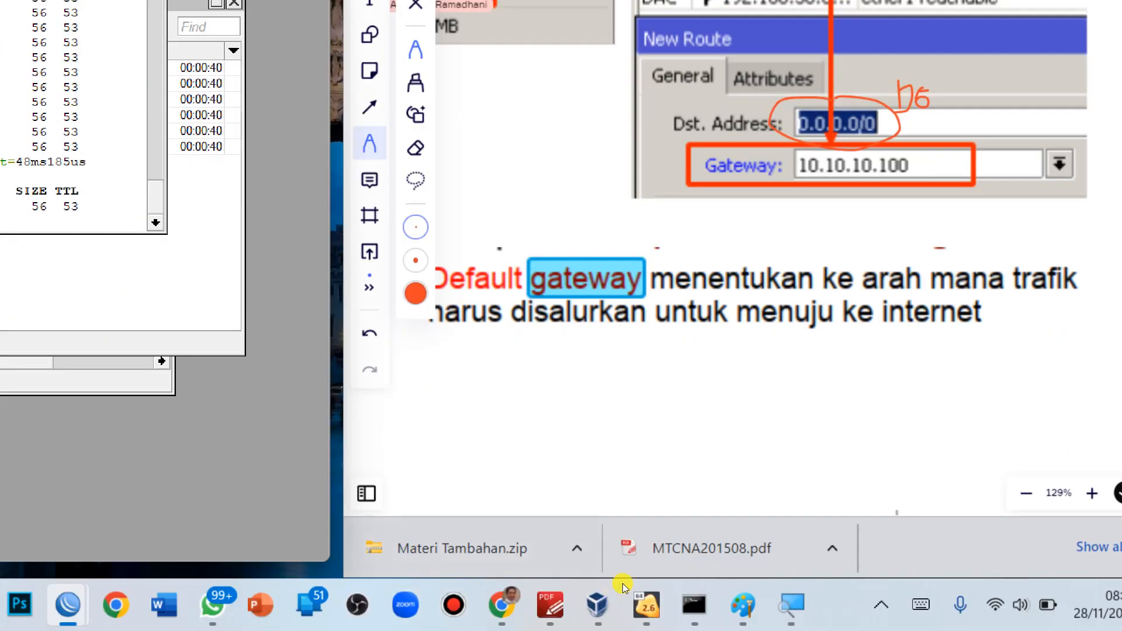
Log into router2 from WinBox's Neighbors list via MAC 08:00:27:74:CD:17 with its password.
{"action": "left_click", "coordinate": [608, 611]}
{"action": "left_click", "coordinate": [615, 617]}
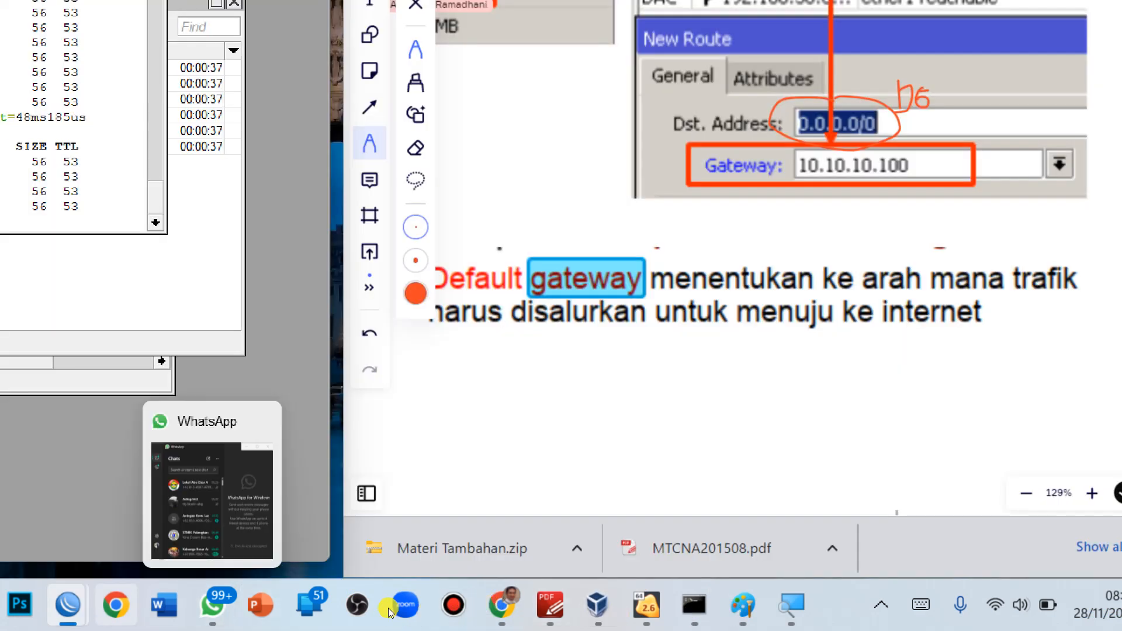
{"action": "left_click", "coordinate": [207, 500]}
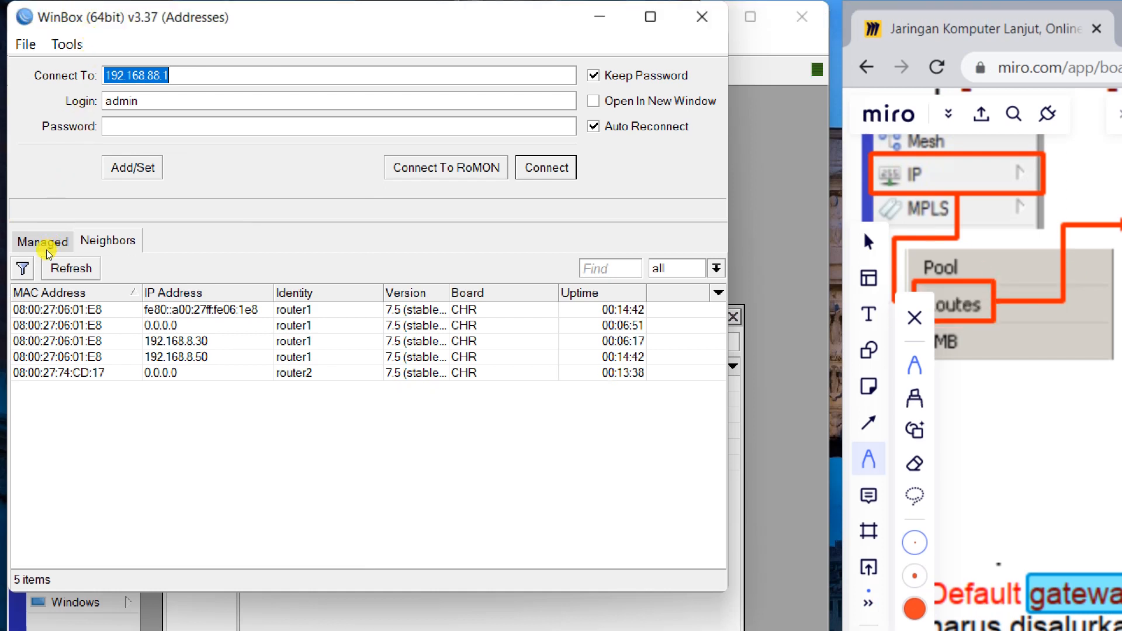
{"action": "left_click", "coordinate": [60, 373]}
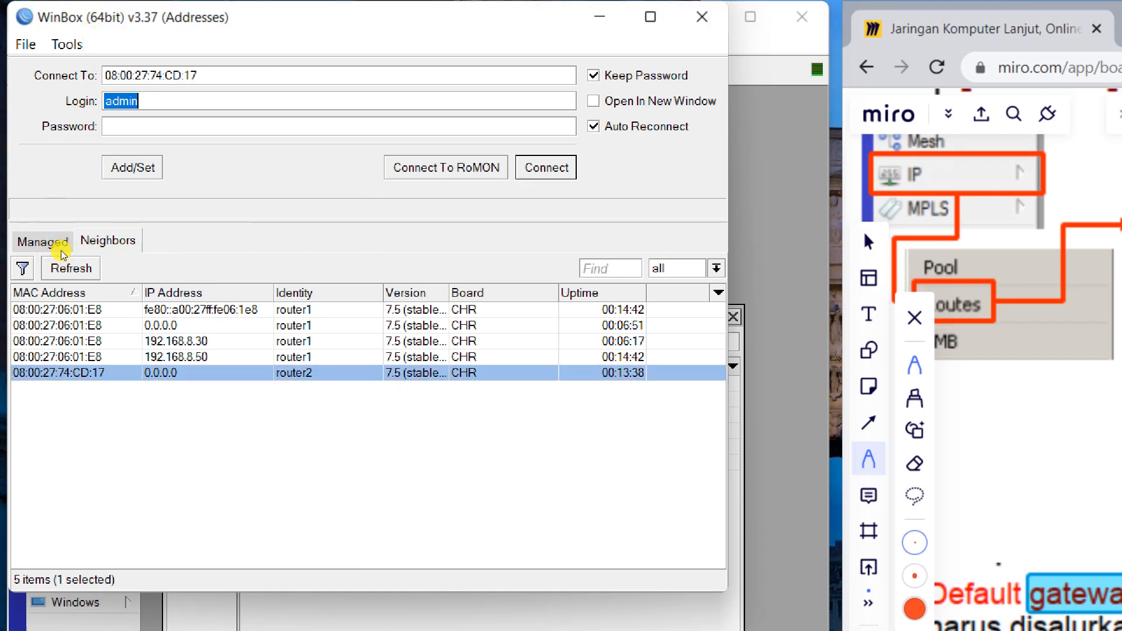
{"action": "key", "text": "Tab"}
{"action": "type", "text": "1234"}
{"action": "key", "text": "Return"}
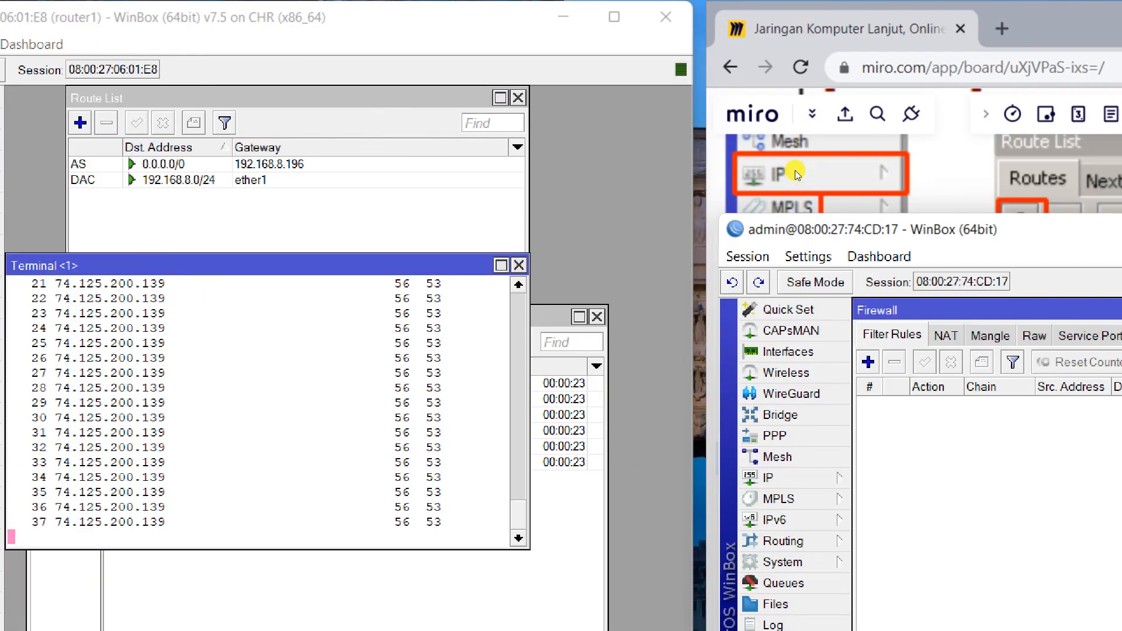
Pan and zoom the Miro board onto the 192.168.10.0/30 link between router1 and router2.
{"action": "left_click_drag", "start_coordinate": [798, 161], "coordinate": [70, 178]}
{"action": "scroll", "coordinate": [775, 319], "scroll_direction": "down", "scroll_amount": 5}
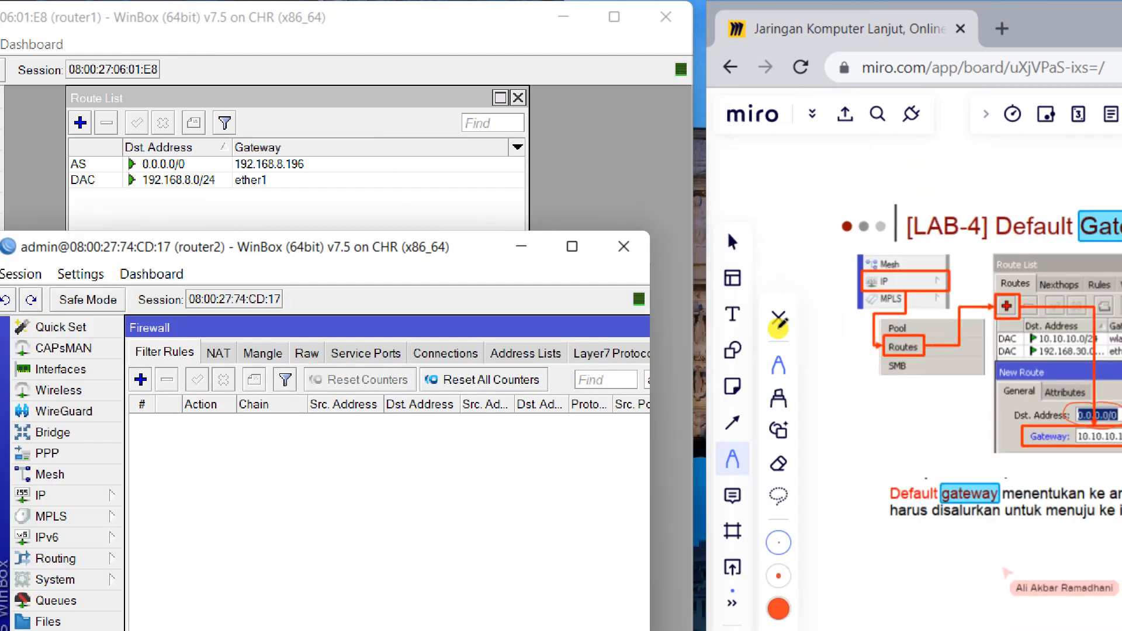
{"action": "scroll", "coordinate": [761, 319], "scroll_direction": "down", "scroll_amount": 8}
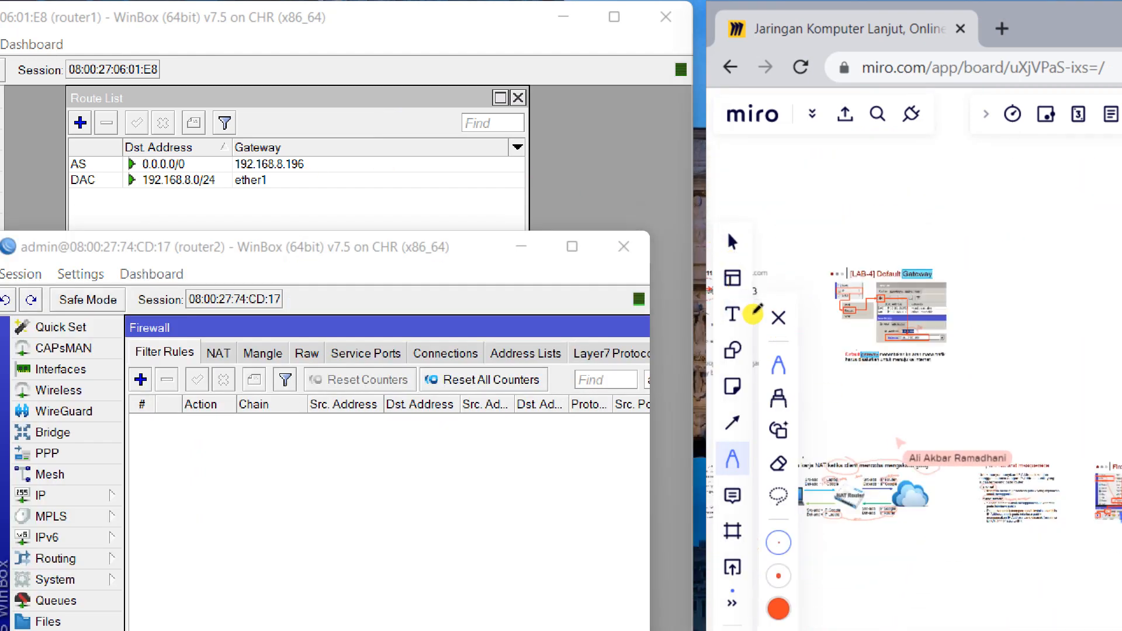
{"action": "left_click_drag", "start_coordinate": [833, 396], "coordinate": [684, 193]}
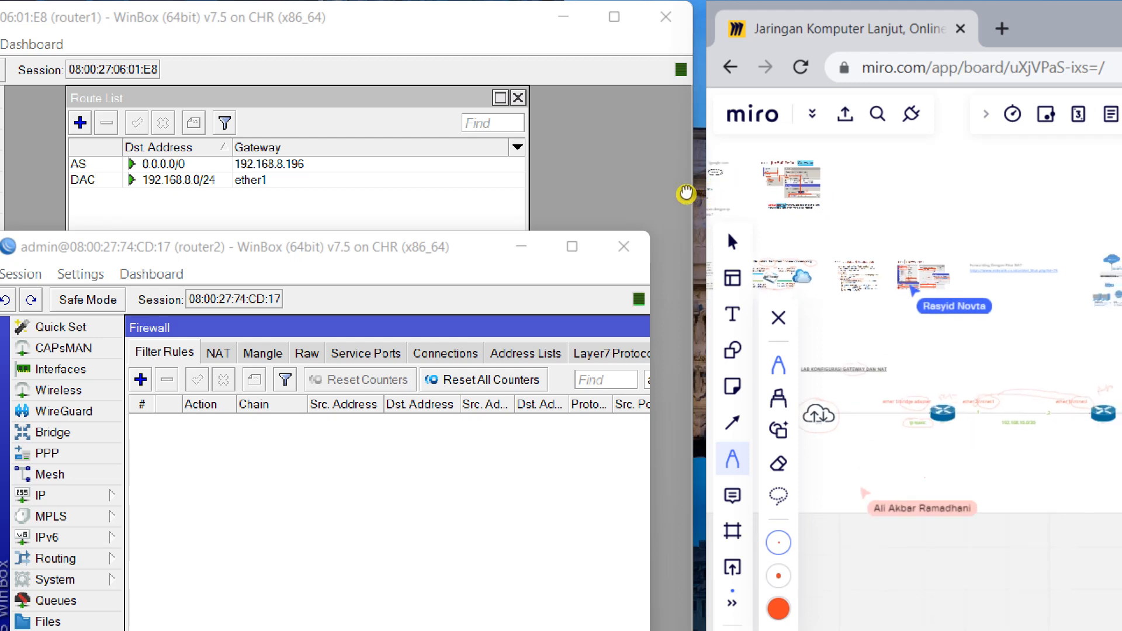
{"action": "left_click_drag", "start_coordinate": [901, 299], "coordinate": [995, 249]}
{"action": "scroll", "coordinate": [794, 251], "scroll_direction": "up", "scroll_amount": 5}
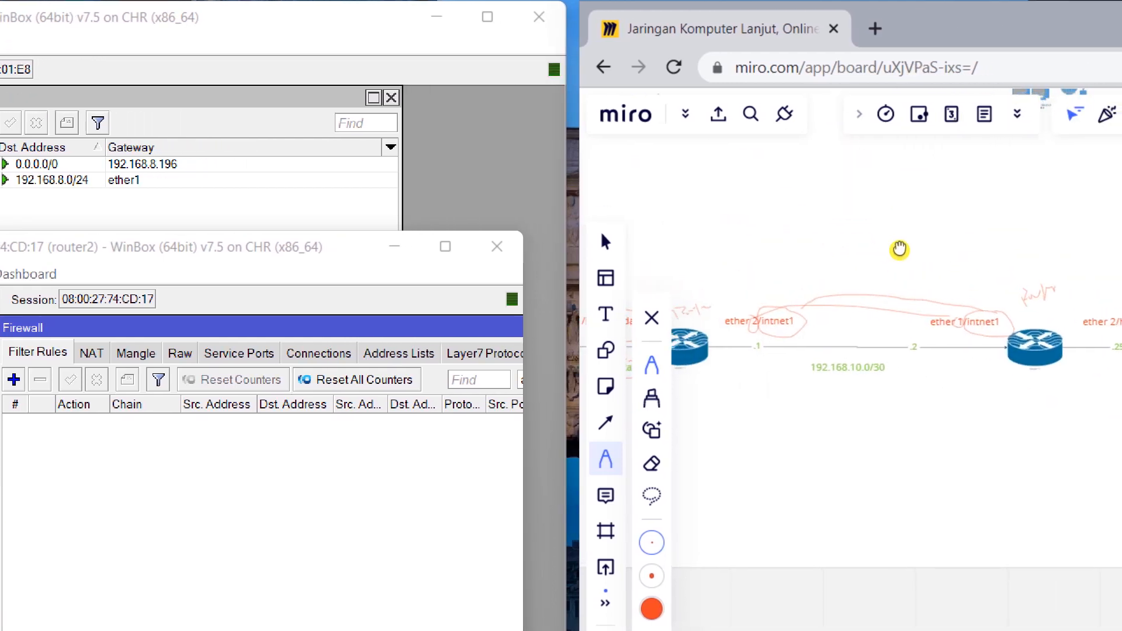
{"action": "left_click_drag", "start_coordinate": [900, 249], "coordinate": [916, 255]}
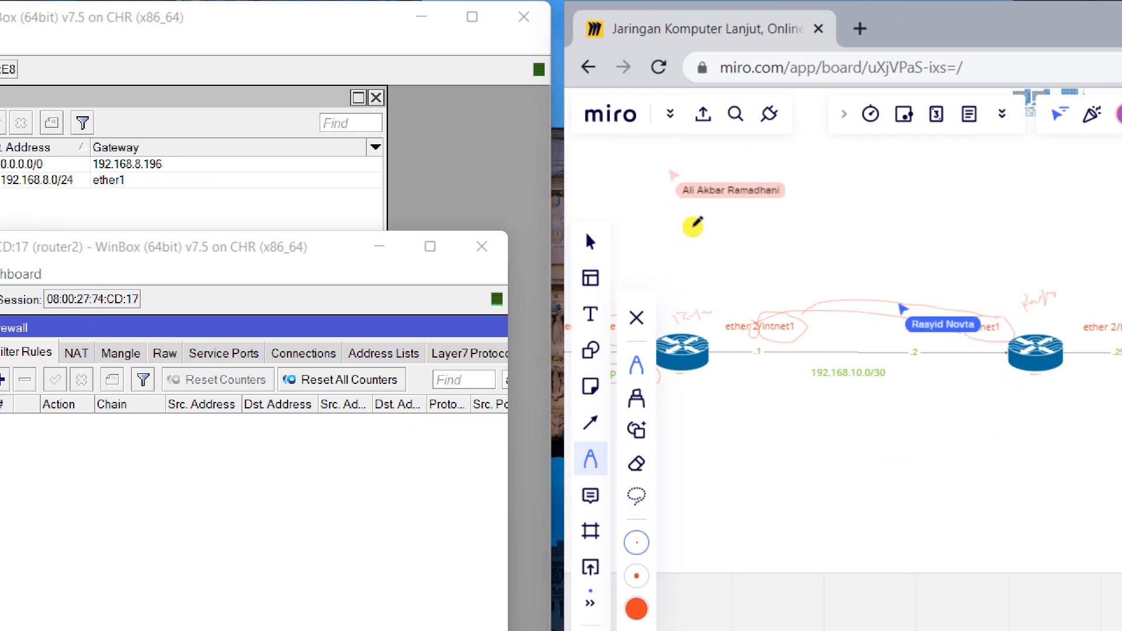
{"action": "left_click_drag", "start_coordinate": [868, 263], "coordinate": [812, 186]}
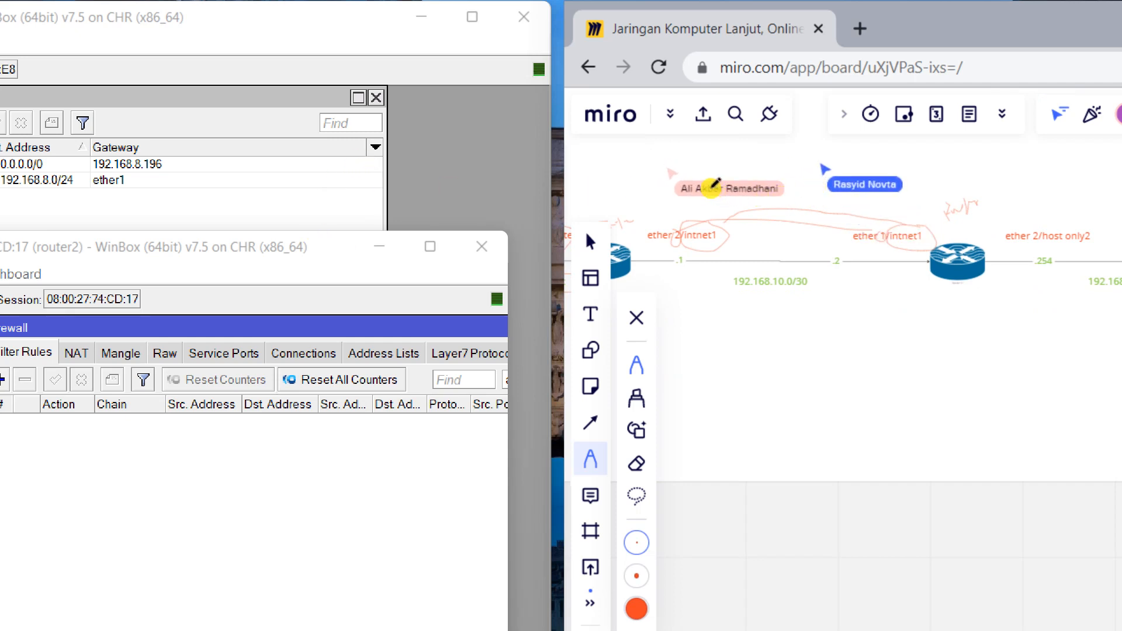
{"action": "left_click_drag", "start_coordinate": [719, 211], "coordinate": [788, 228]}
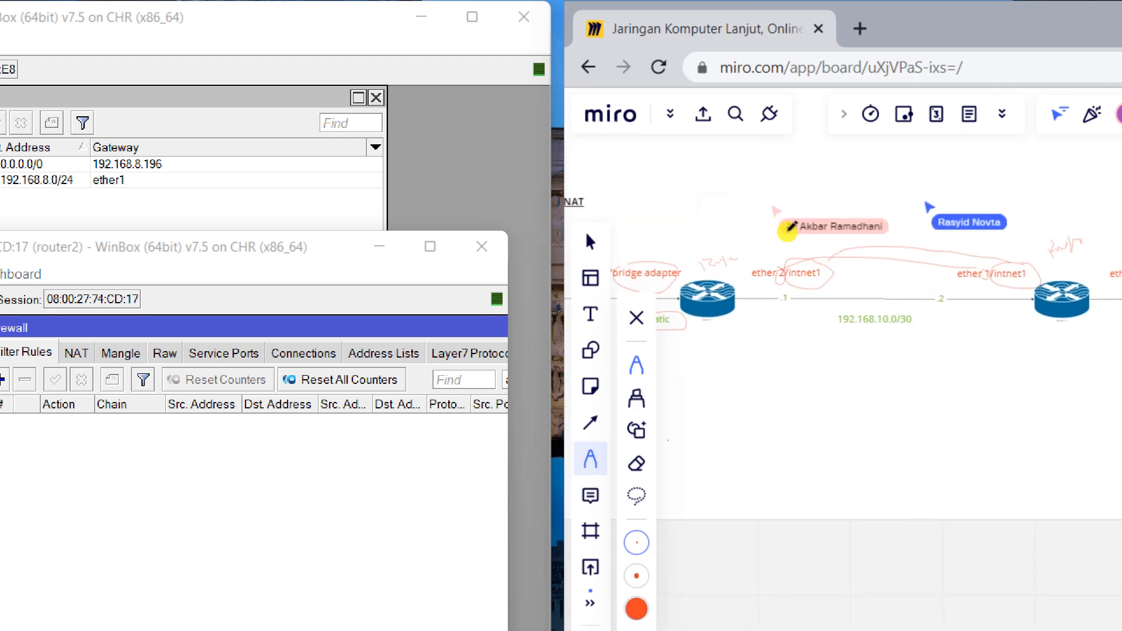
{"action": "scroll", "coordinate": [788, 230], "scroll_direction": "up", "scroll_amount": 1}
{"action": "scroll", "coordinate": [788, 231], "scroll_direction": "up", "scroll_amount": 1}
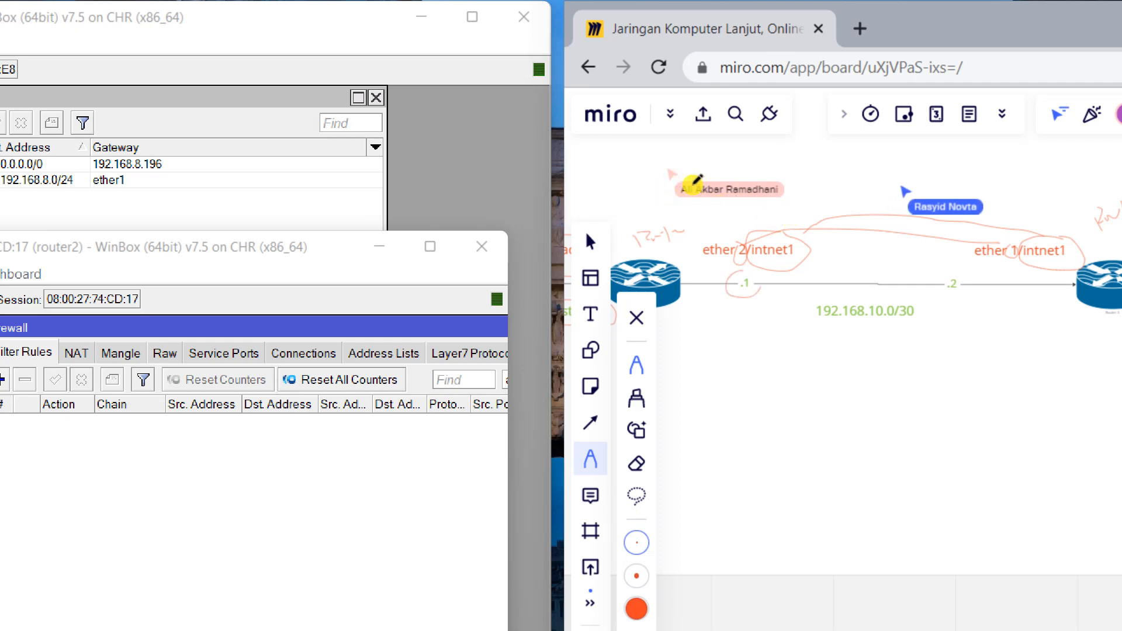
{"action": "left_click_drag", "start_coordinate": [671, 219], "coordinate": [733, 221]}
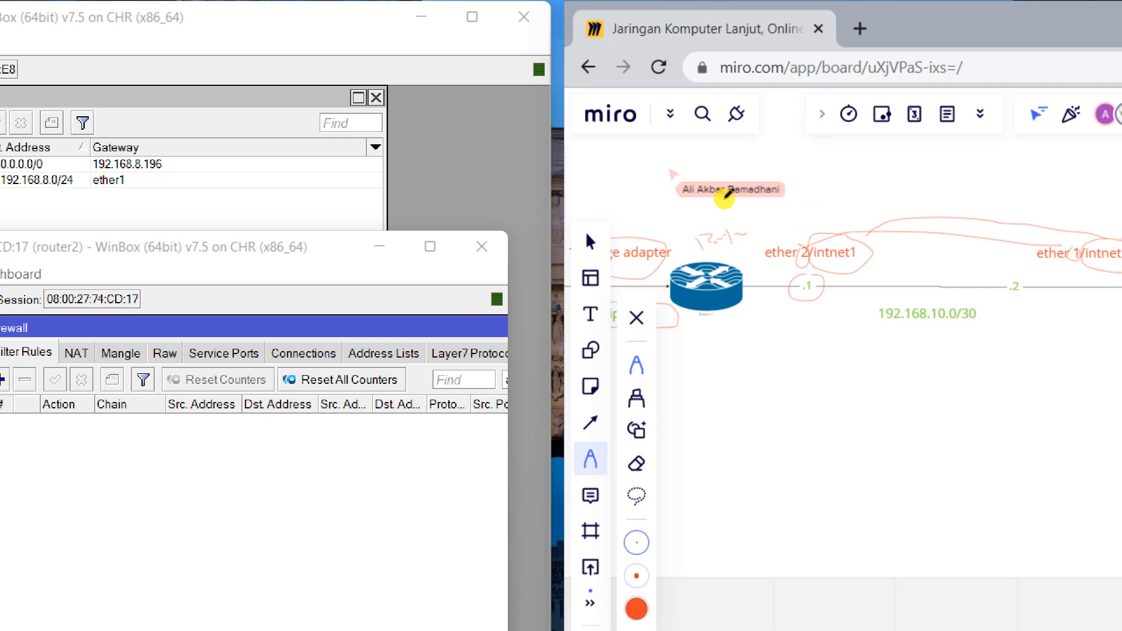
{"action": "scroll", "coordinate": [745, 231], "scroll_direction": "right", "scroll_amount": 3}
{"action": "mouse_move", "coordinate": [751, 195]}
{"action": "left_mouse_down"}
{"action": "mouse_move", "coordinate": [751, 209]}
{"action": "mouse_move", "coordinate": [763, 193]}
{"action": "mouse_move", "coordinate": [751, 199]}
{"action": "left_mouse_up"}
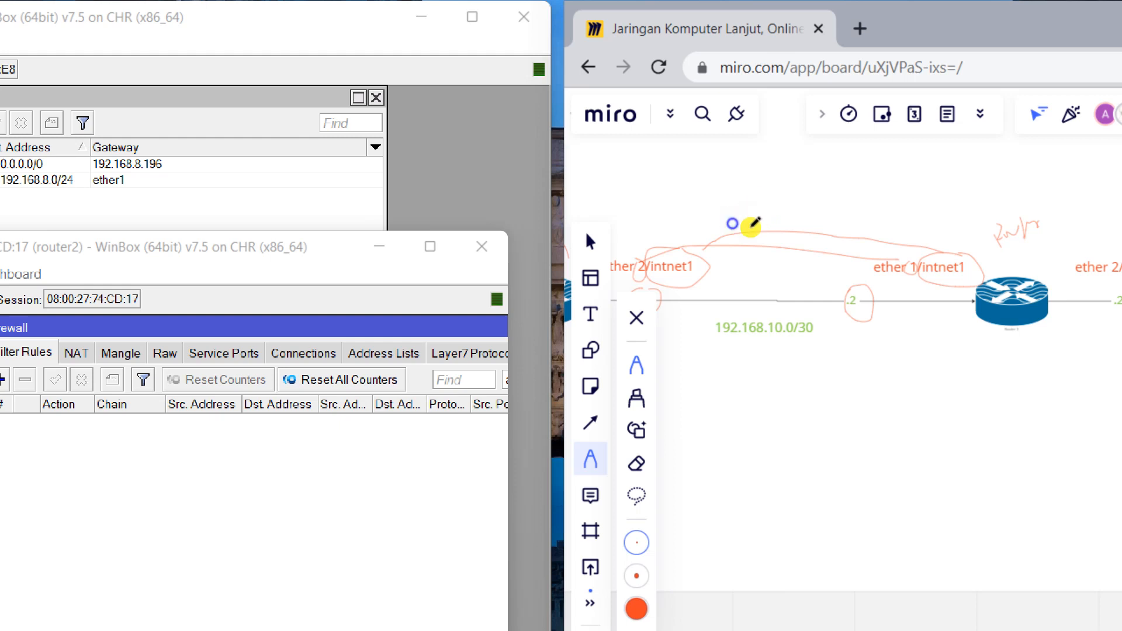
{"action": "left_click_drag", "start_coordinate": [751, 227], "coordinate": [865, 233]}
{"action": "mouse_move", "coordinate": [762, 227]}
{"action": "left_mouse_down"}
{"action": "mouse_move", "coordinate": [719, 218]}
{"action": "mouse_move", "coordinate": [731, 242]}
{"action": "mouse_move", "coordinate": [711, 218]}
{"action": "mouse_move", "coordinate": [737, 211]}
{"action": "left_mouse_up"}
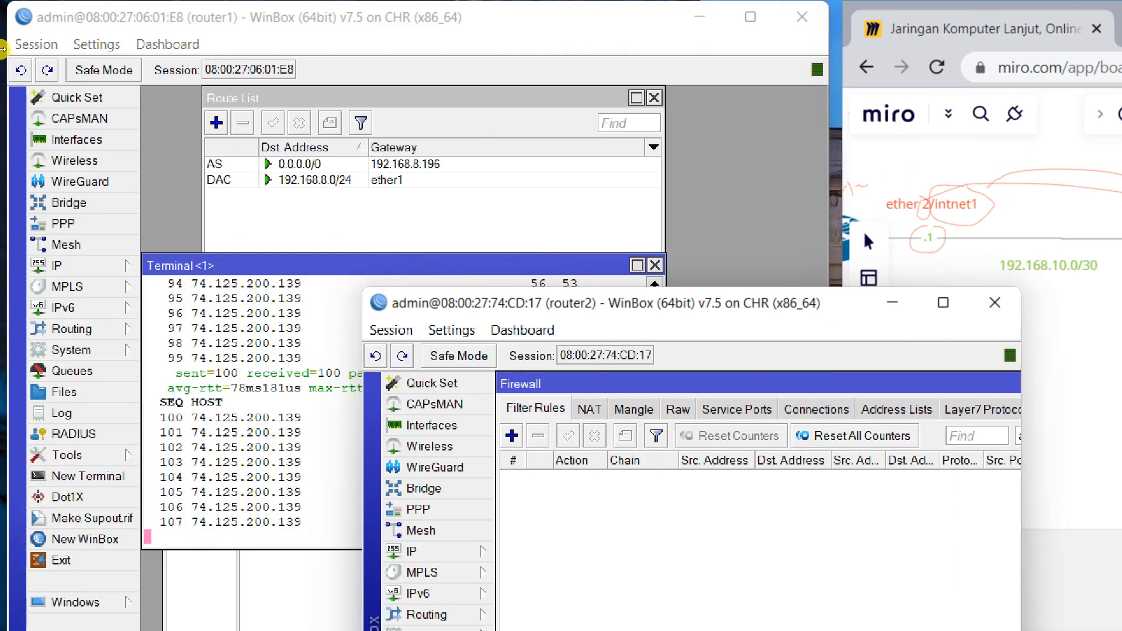
Add address 192.168.10.1/30 on ether2 to router1's IP address list.
{"action": "left_click", "coordinate": [70, 175]}
{"action": "left_click", "coordinate": [182, 288]}
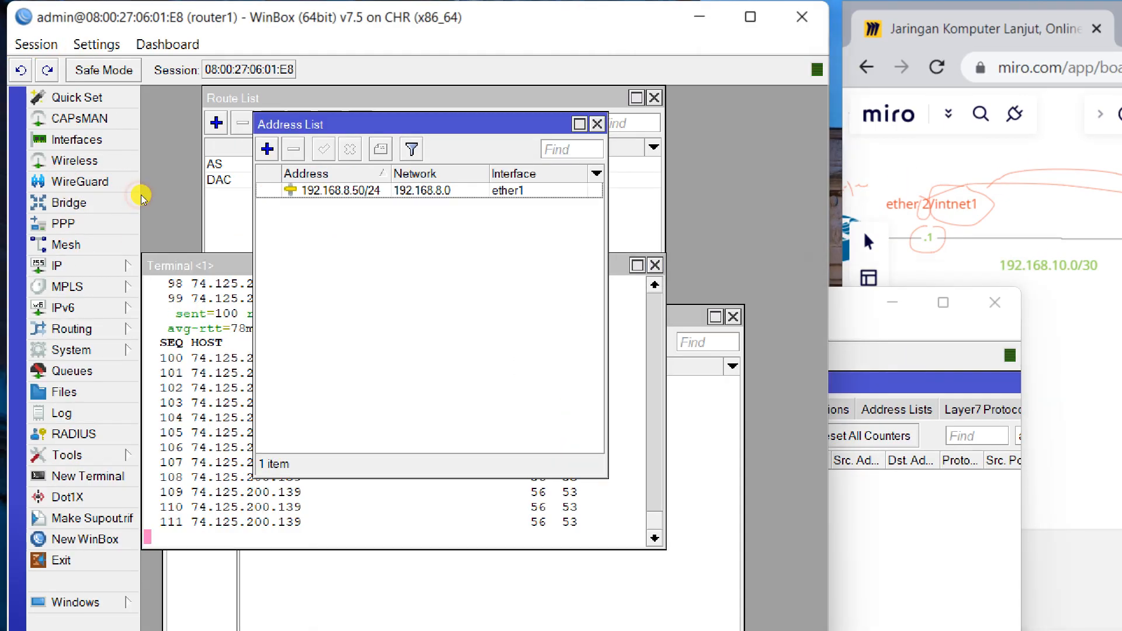
{"action": "left_click", "coordinate": [267, 149]}
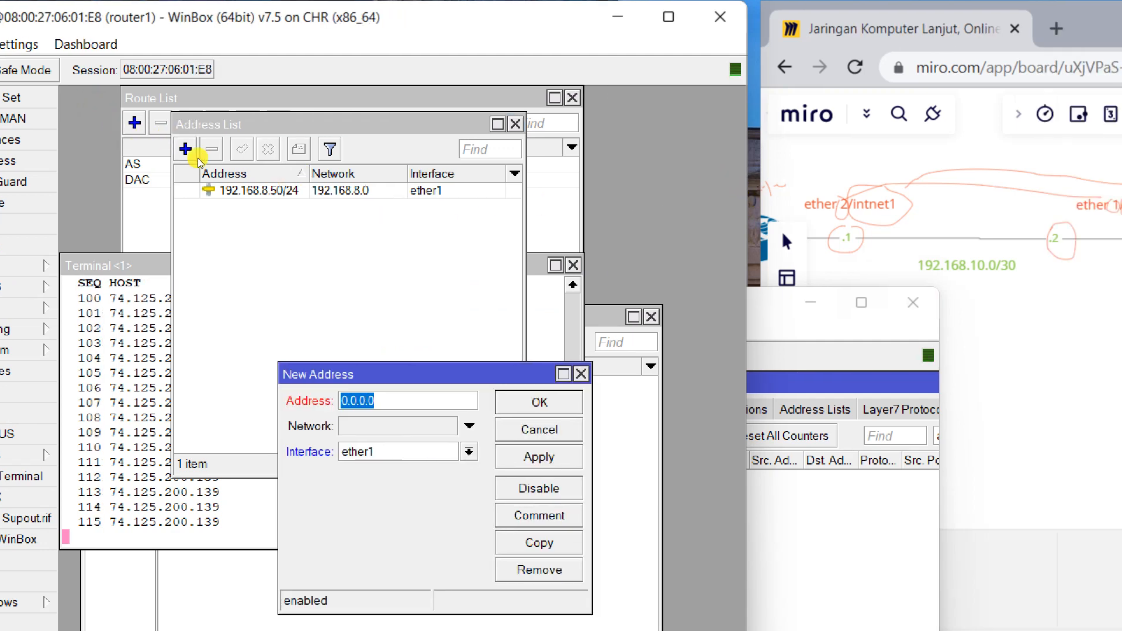
{"action": "type", "text": "192.168.10.1"}
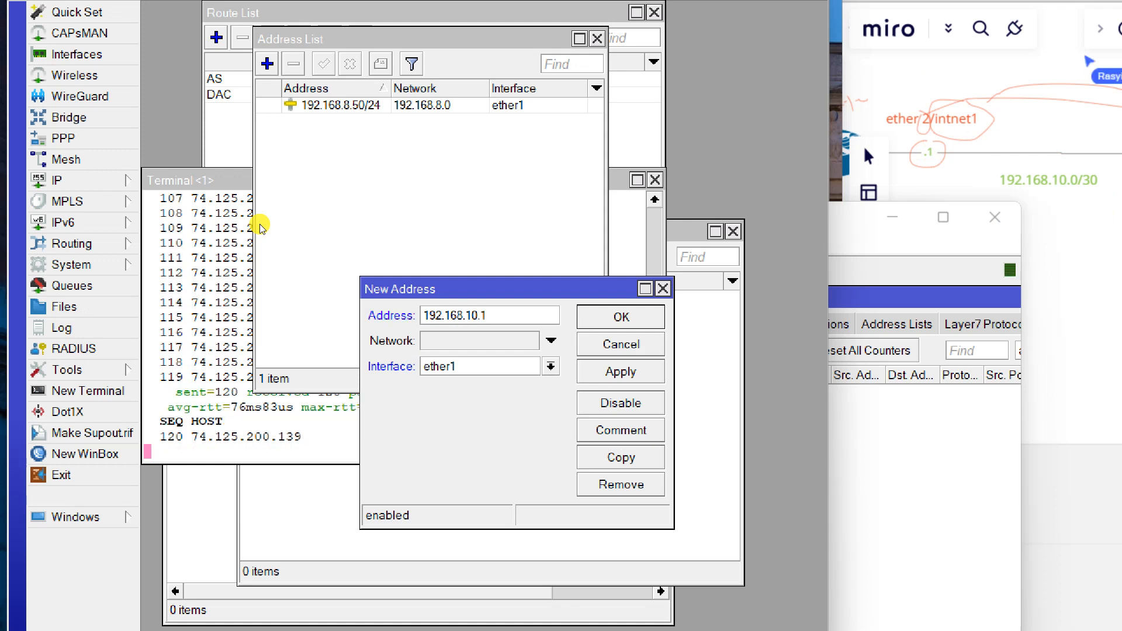
{"action": "type", "text": "/30"}
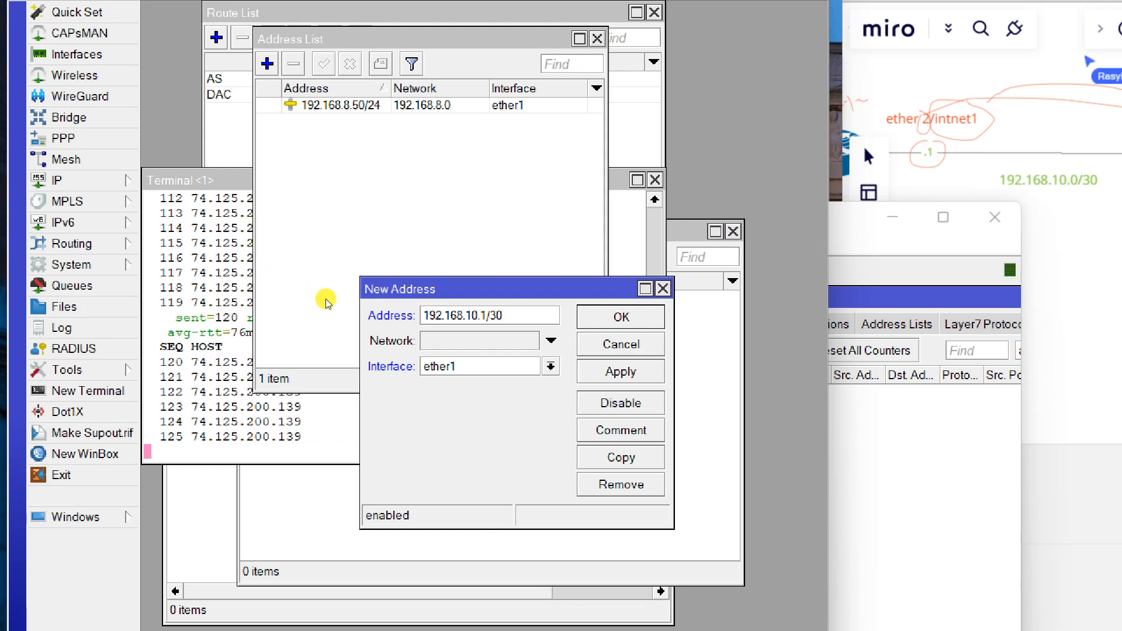
{"action": "key", "text": "Tab"}
{"action": "key", "text": "Down"}
{"action": "key", "text": "Down"}
{"action": "key", "text": "Return"}
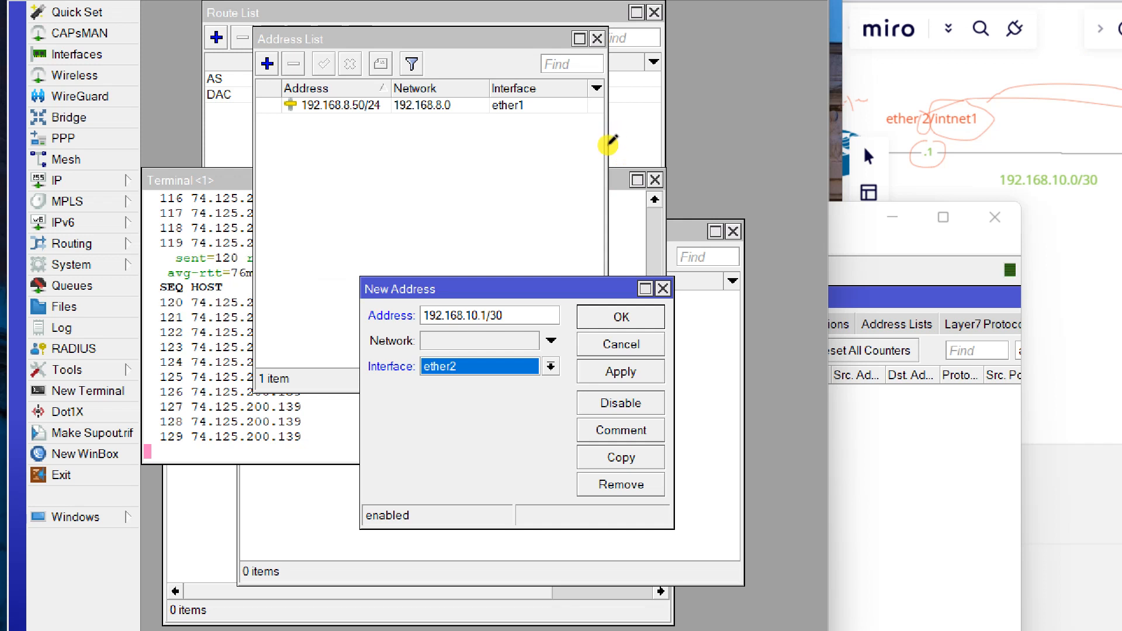
{"action": "key", "text": "Return"}
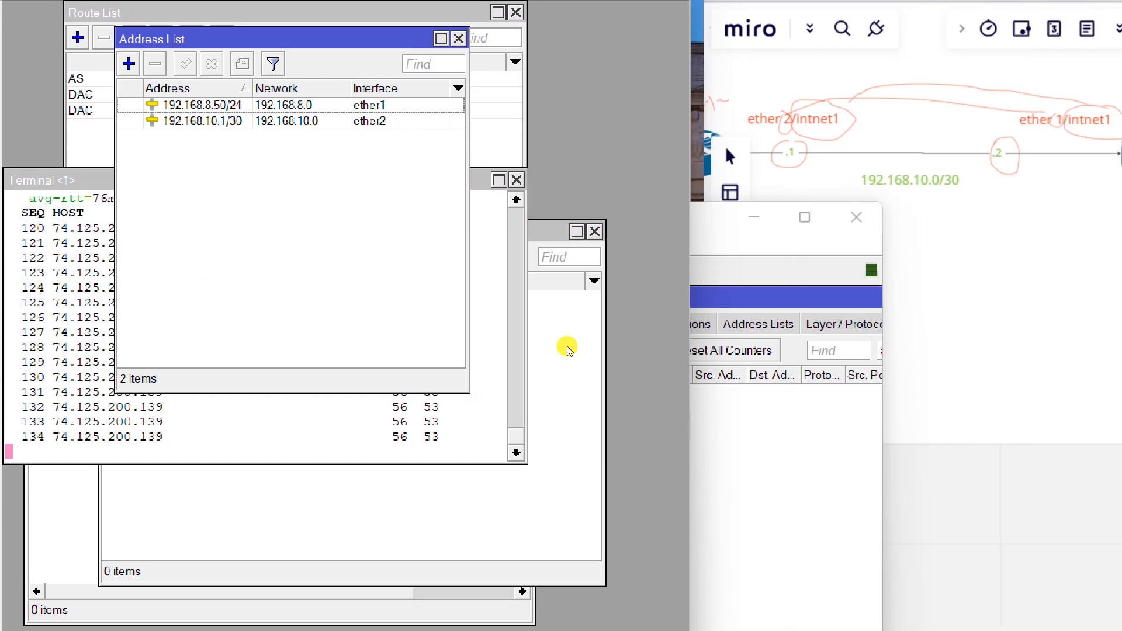
{"action": "key", "text": "alt+Tab"}
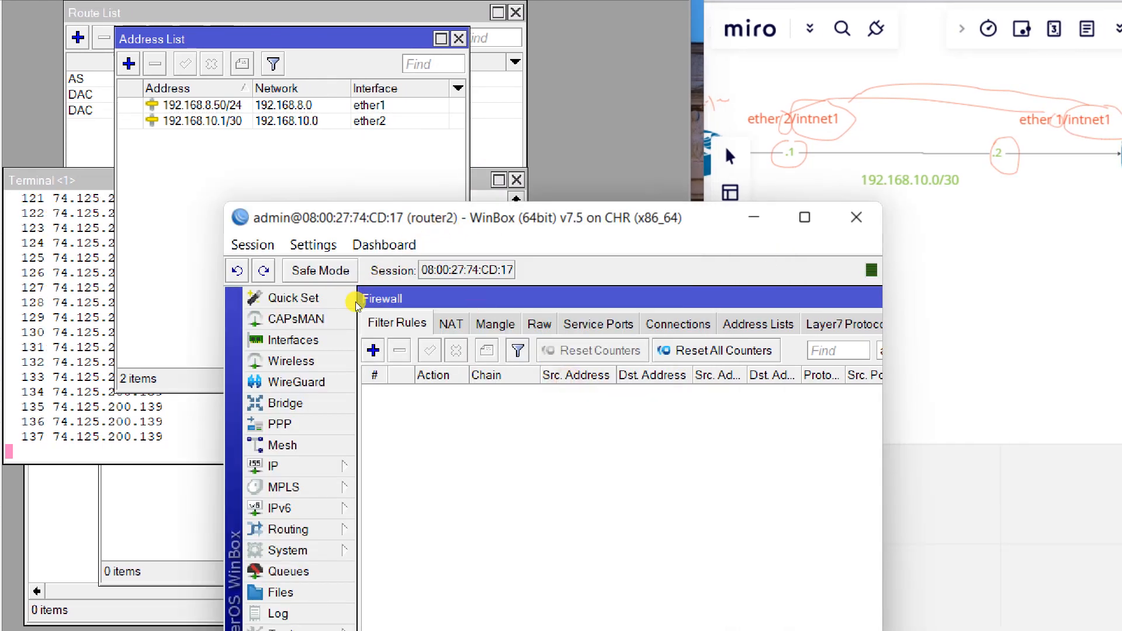
Close router2's Firewall, old Terminal and empty address list windows.
{"action": "left_click_drag", "start_coordinate": [650, 298], "coordinate": [536, 443]}
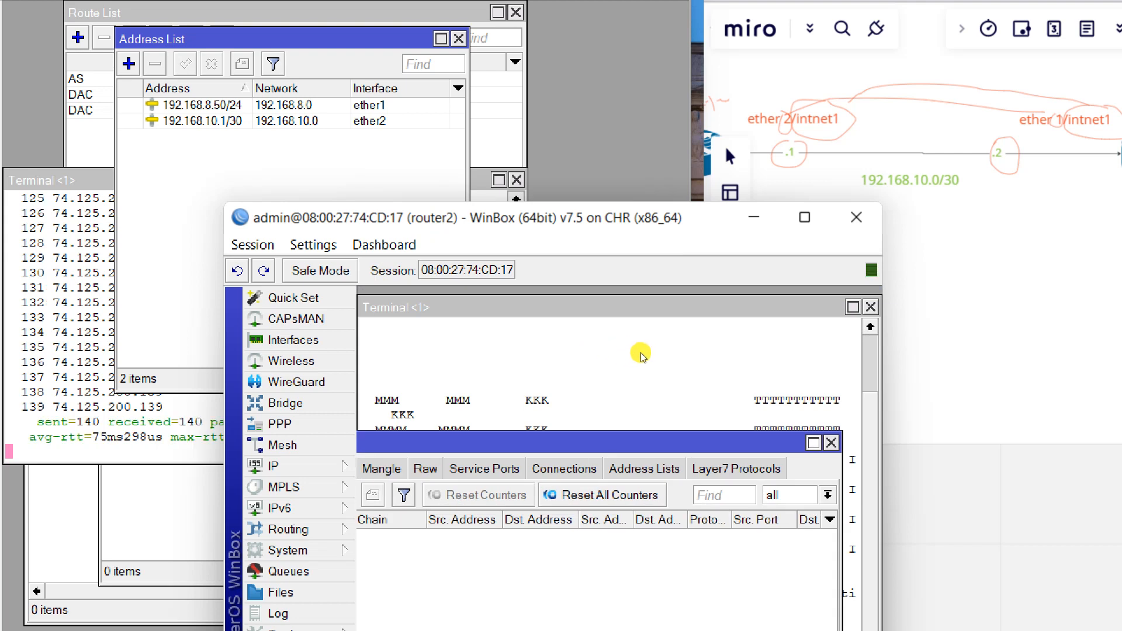
{"action": "left_click", "coordinate": [831, 443]}
{"action": "left_click", "coordinate": [871, 307]}
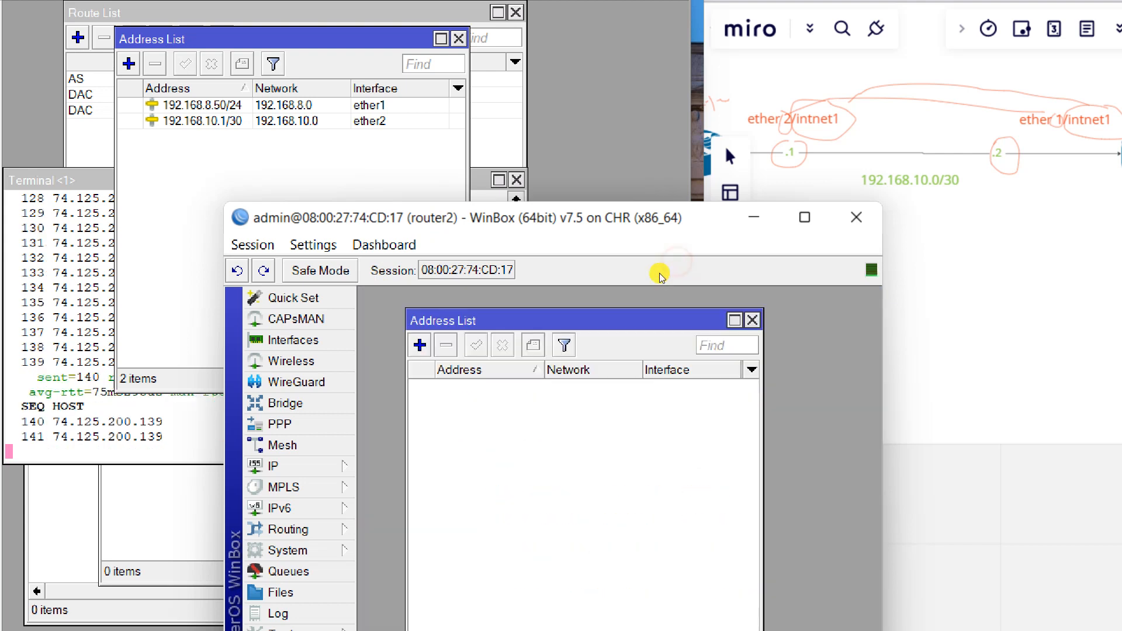
{"action": "left_click", "coordinate": [752, 320]}
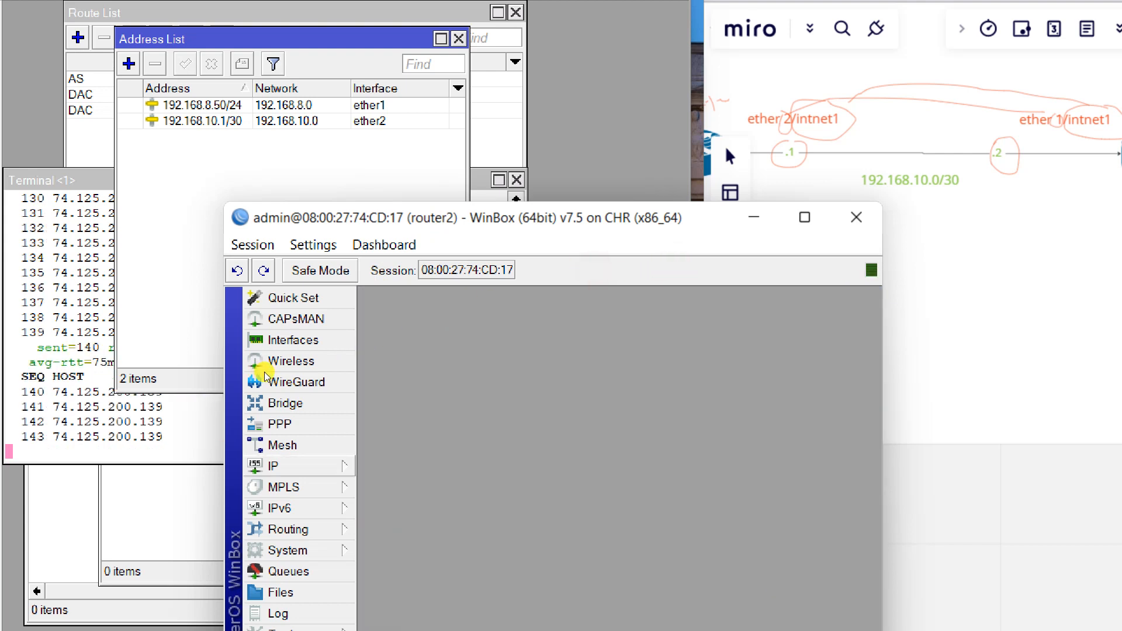
Add address 192.168.10.2/30 on ether1 to router2's IP address list.
{"action": "left_click", "coordinate": [273, 466]}
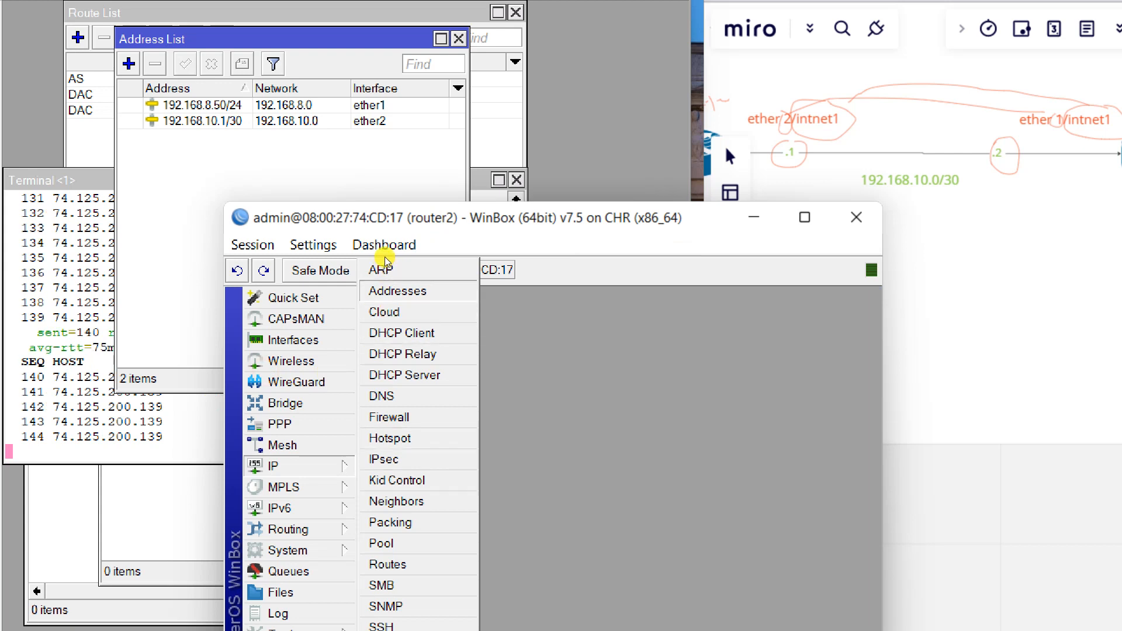
{"action": "left_click", "coordinate": [398, 290]}
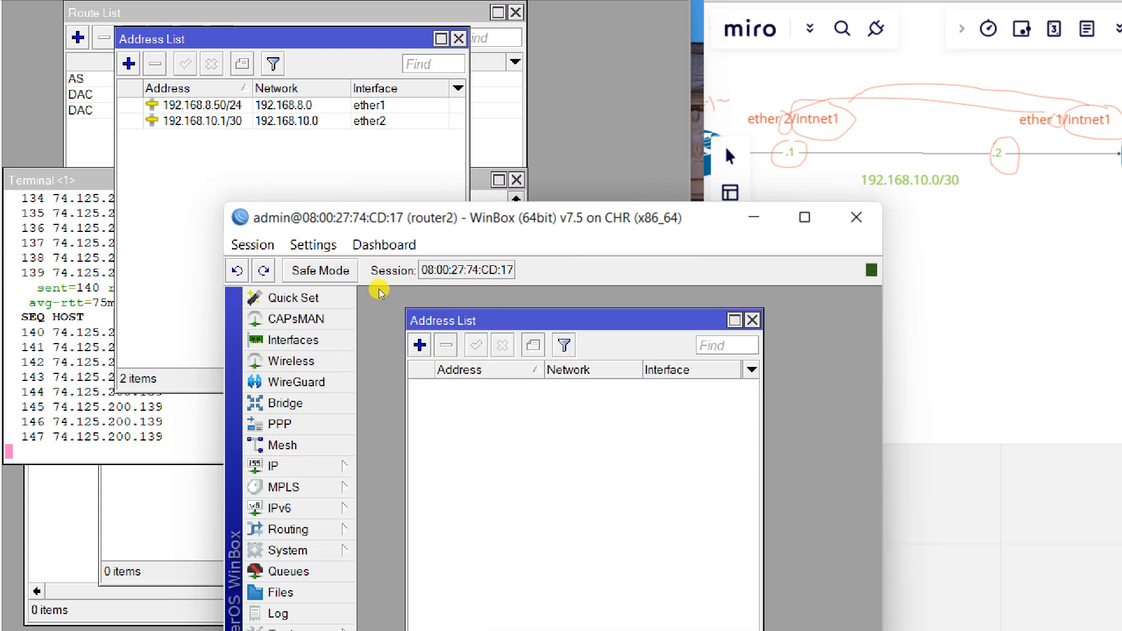
{"action": "left_click", "coordinate": [420, 345]}
{"action": "type", "text": "192.168"}
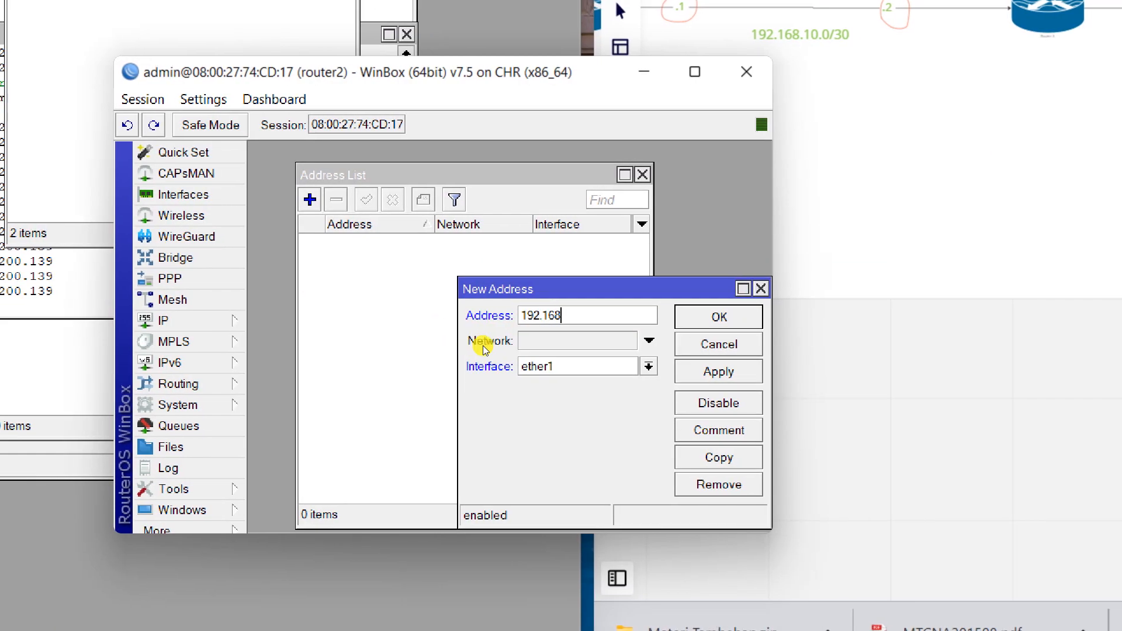
{"action": "type", "text": ".10.2/30"}
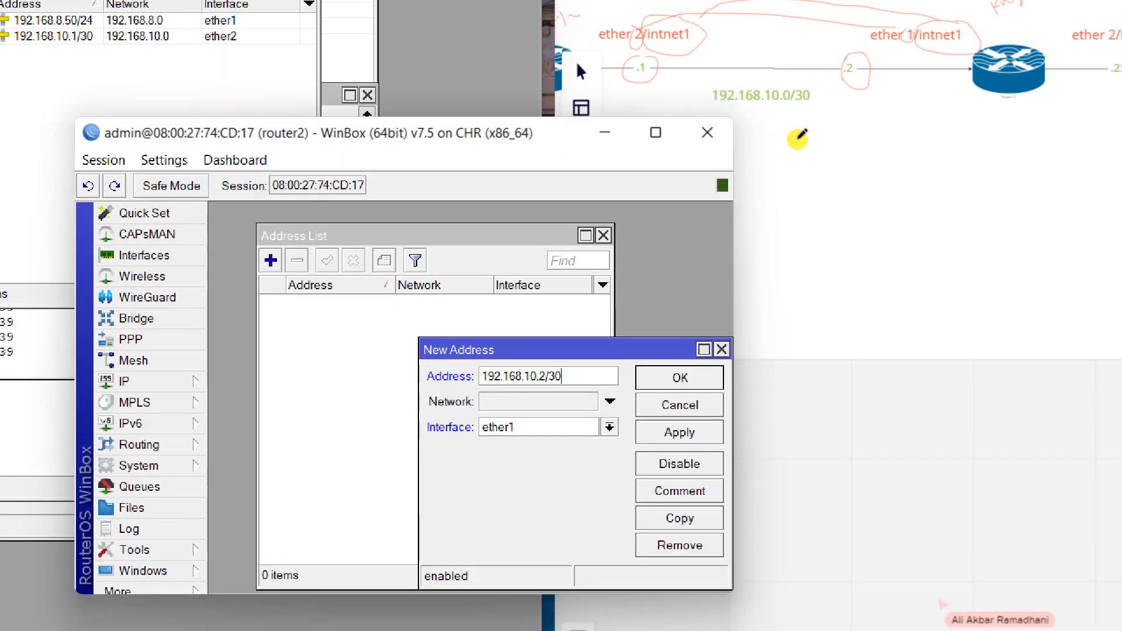
{"action": "left_click", "coordinate": [643, 431]}
{"action": "left_click", "coordinate": [645, 369]}
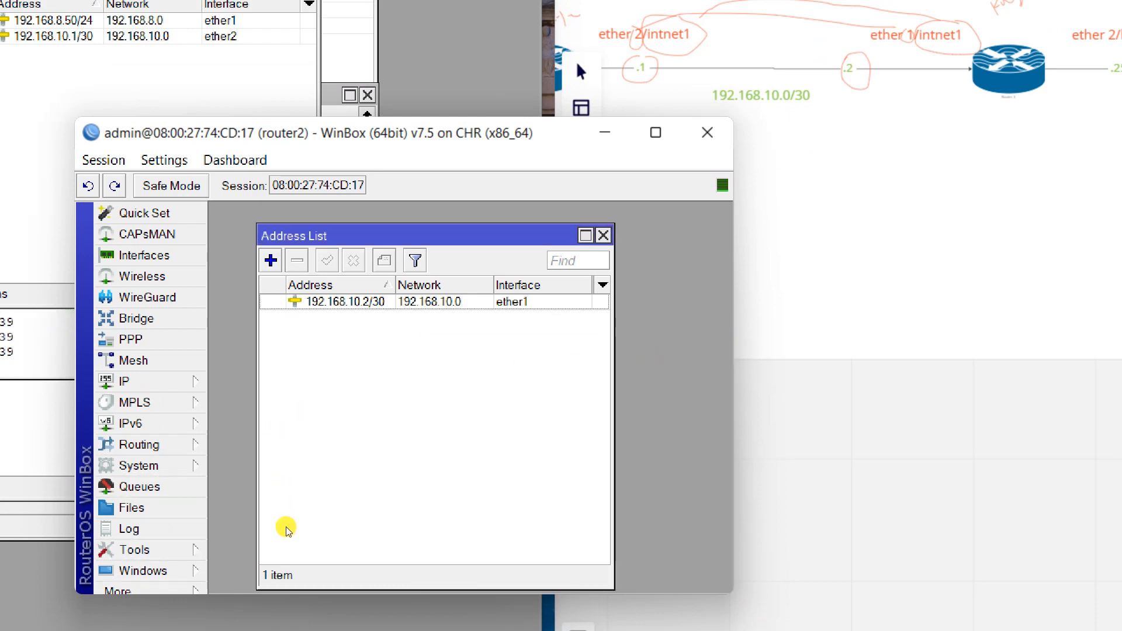
Ping 192.168.10.1 from a new router2 terminal, getting 7 of 7 replies.
{"action": "left_click", "coordinate": [140, 590]}
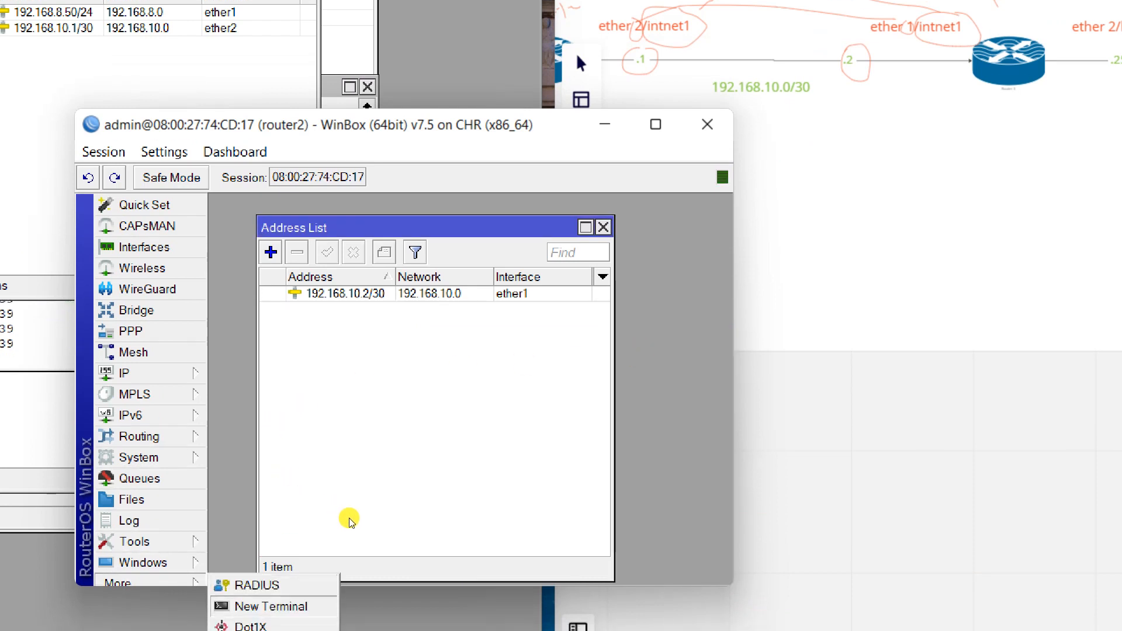
{"action": "left_click", "coordinate": [271, 606]}
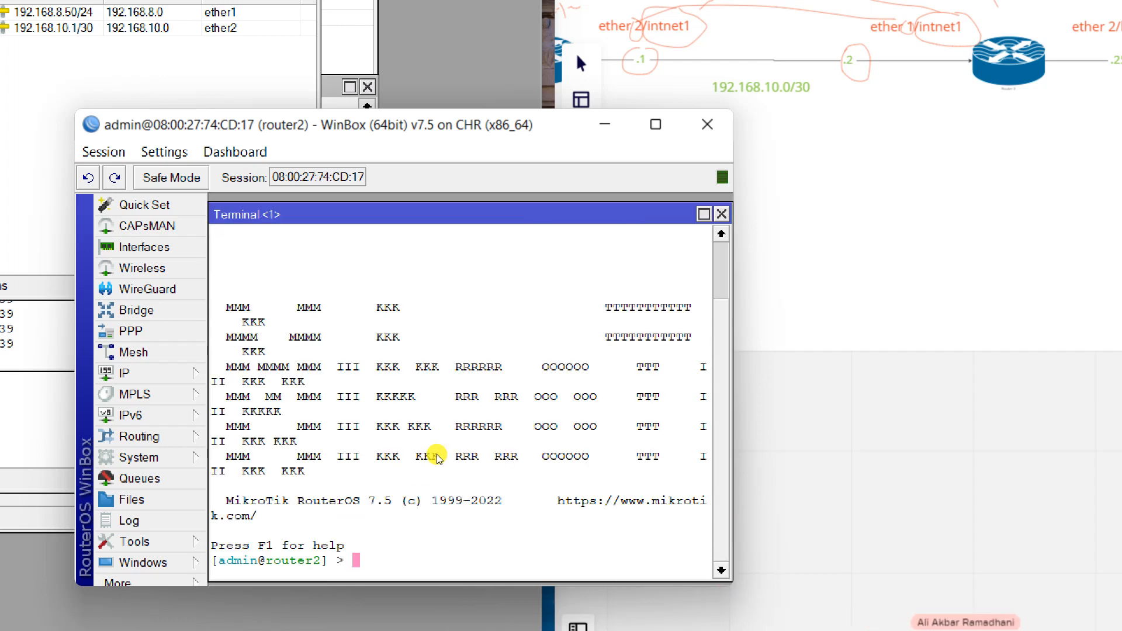
{"action": "type", "text": "ping 192.168.10.1"}
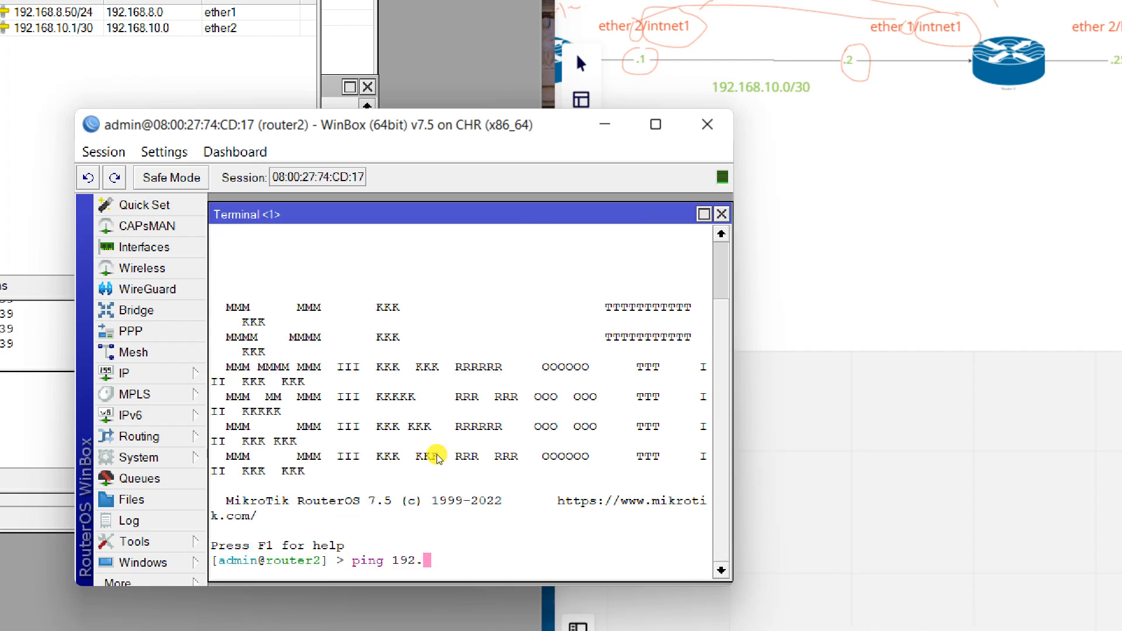
{"action": "key", "text": "Return"}
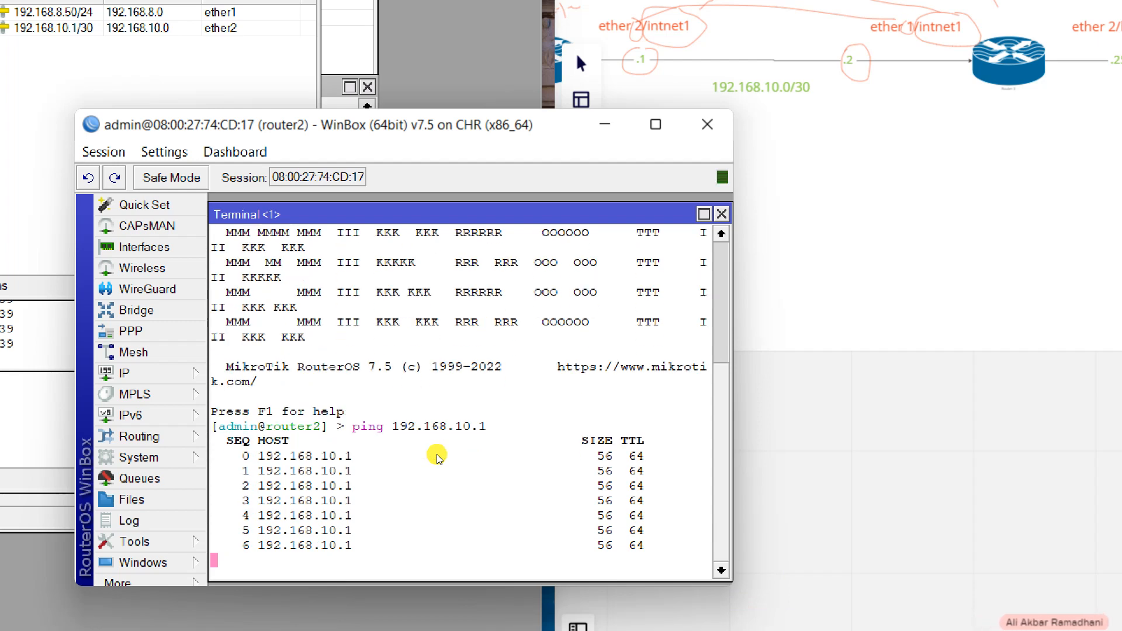
{"action": "key", "text": "ctrl+c"}
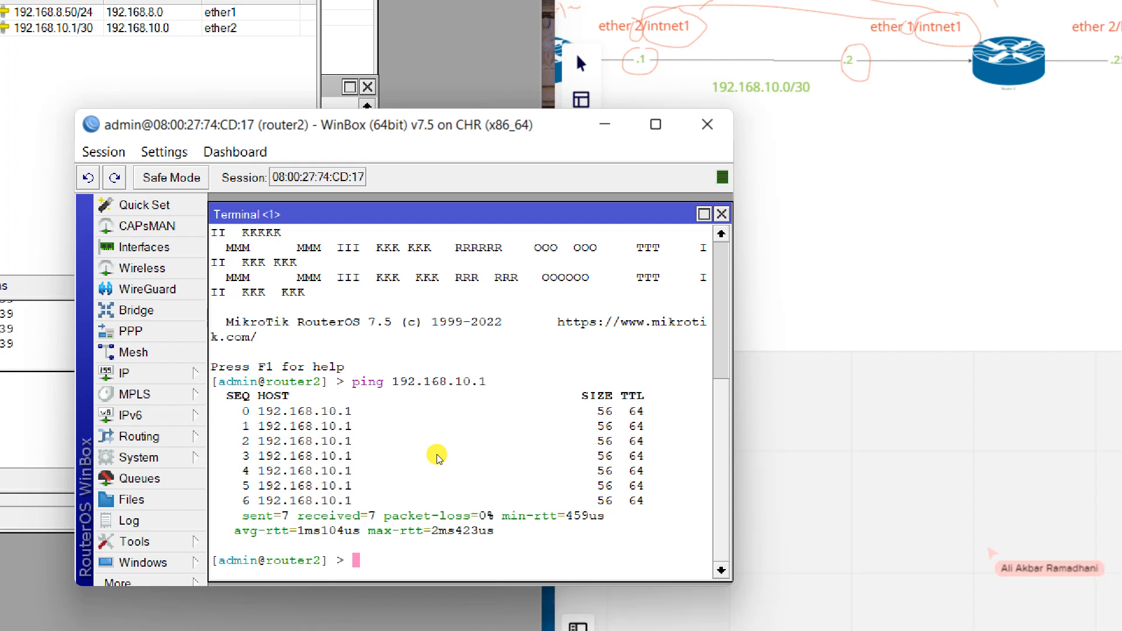
Ping 8.8.8.8 from router2, which gets no replies yet.
{"action": "type", "text": "ping"}
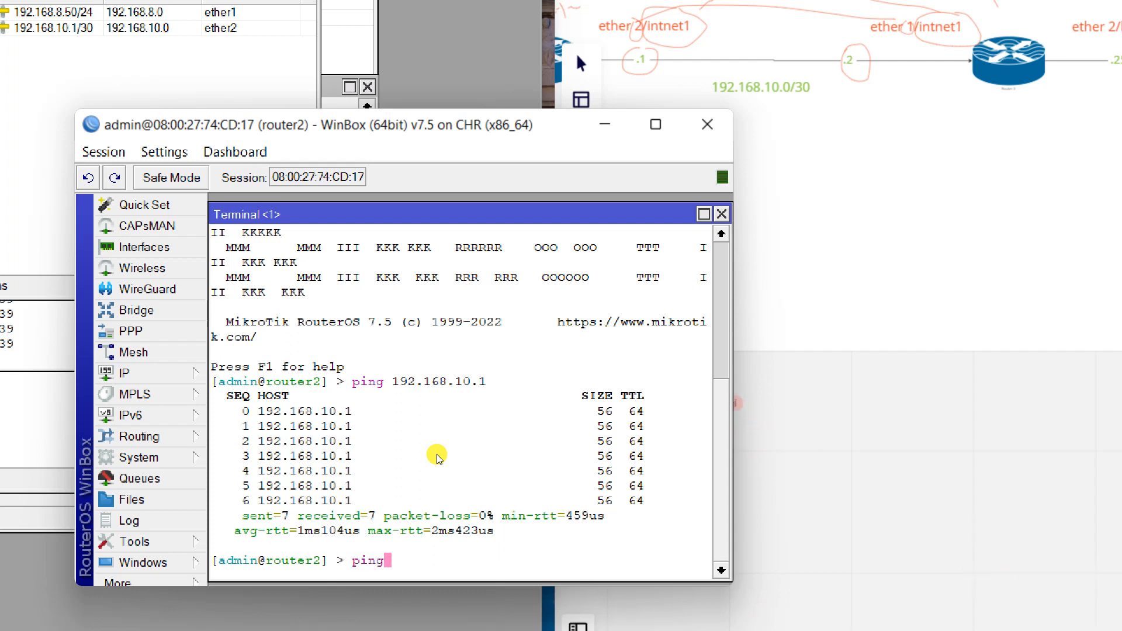
{"action": "type", "text": " 8.8.8.8"}
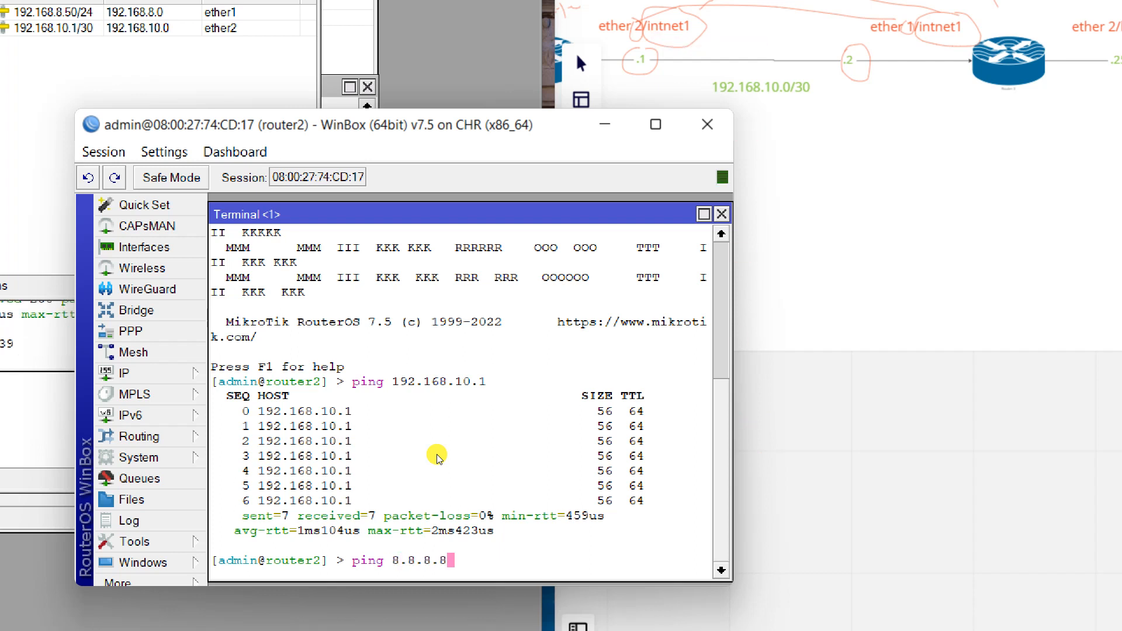
{"action": "key", "text": "Return"}
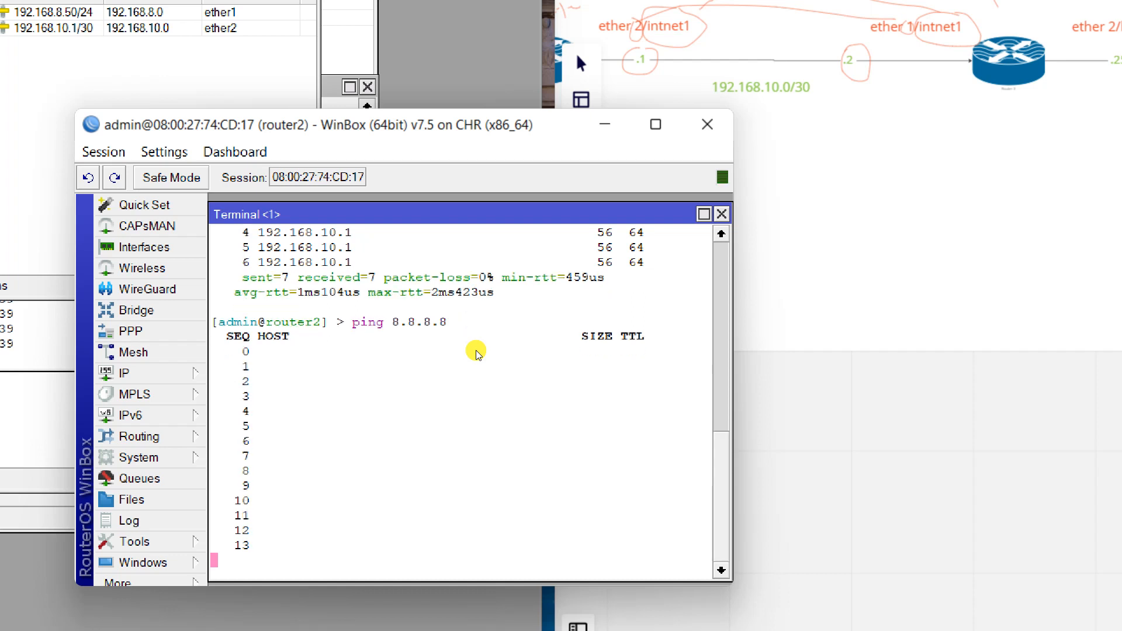
{"action": "left_click", "coordinate": [146, 373]}
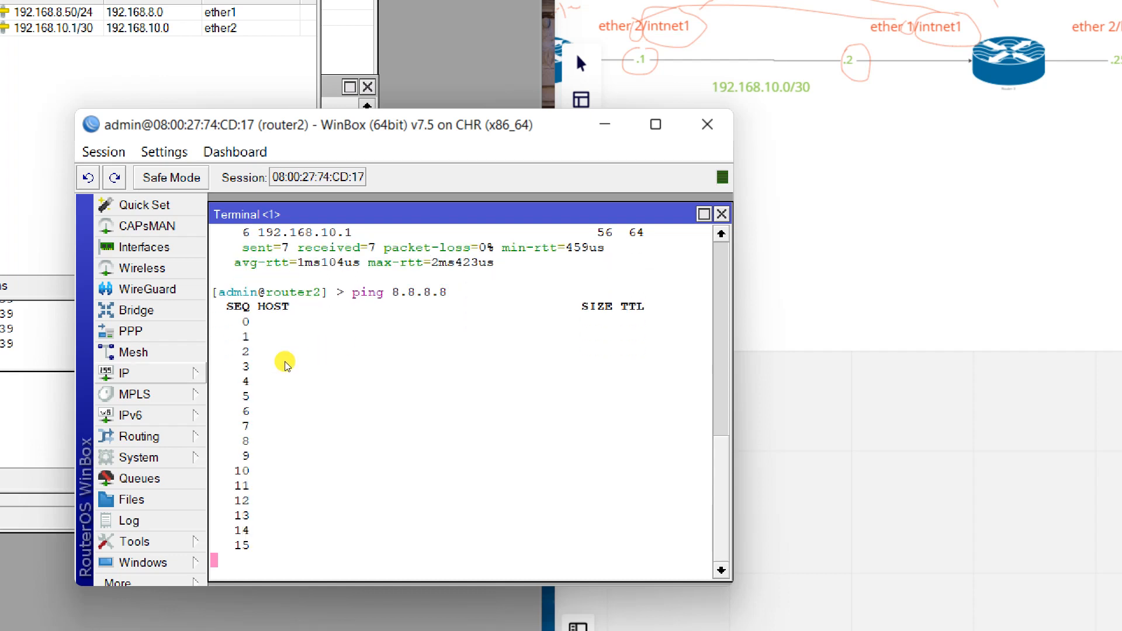
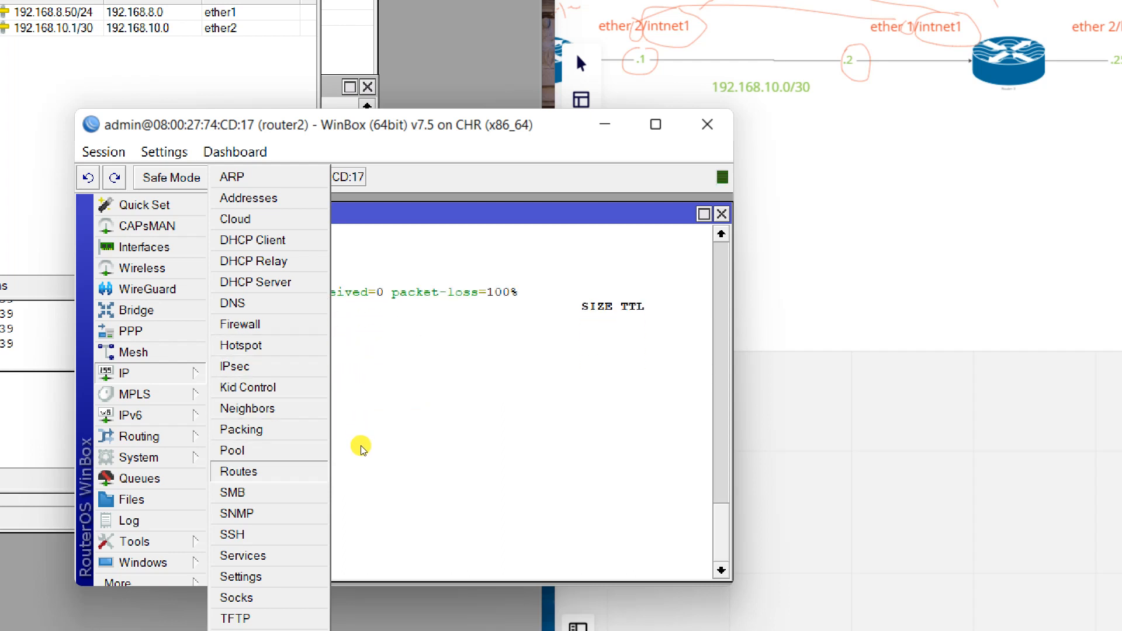
Start a new route on router2 to 0.0.0.0/0, typing the gateway as 192.168.10.
{"action": "left_click", "coordinate": [239, 471]}
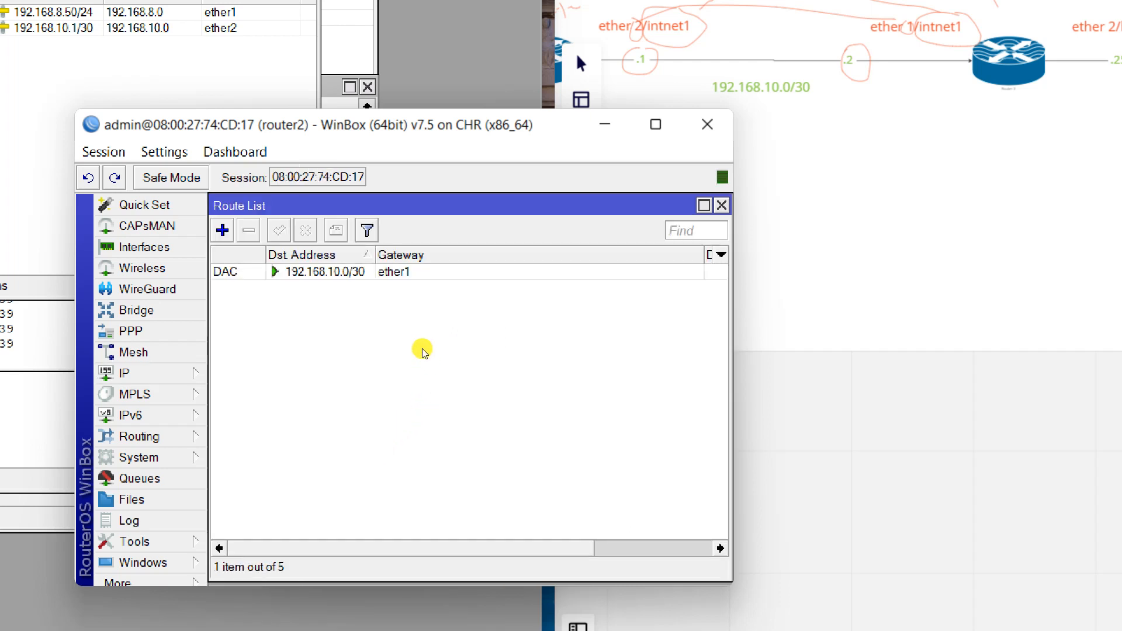
{"action": "left_click", "coordinate": [222, 230]}
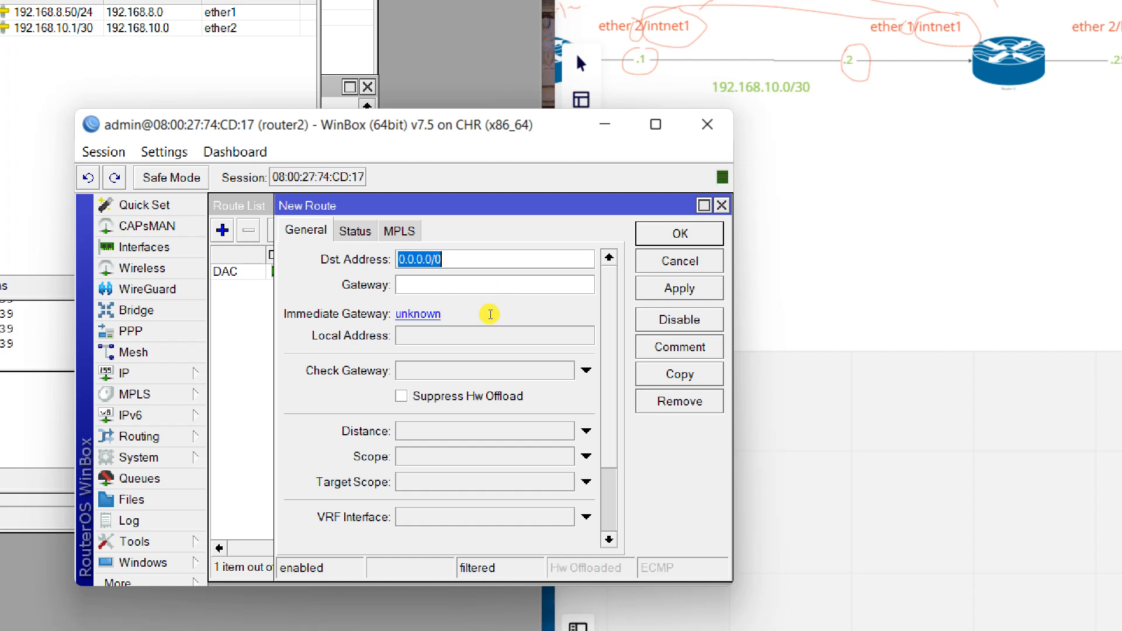
{"action": "left_click", "coordinate": [490, 314]}
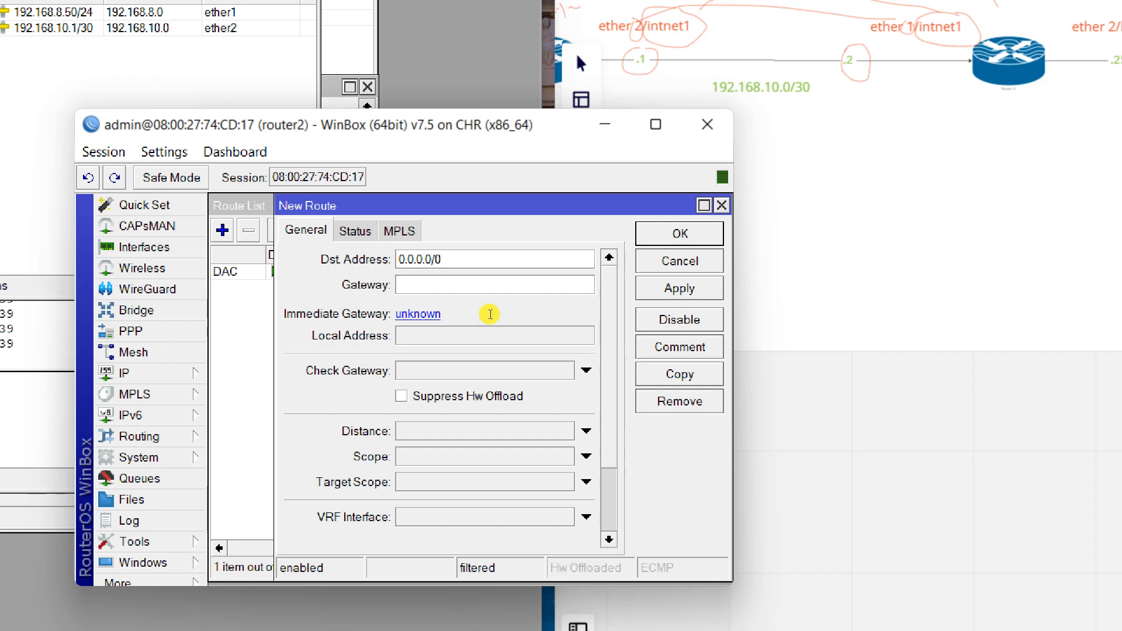
{"action": "left_click", "coordinate": [362, 285]}
{"action": "type", "text": "192.16"}
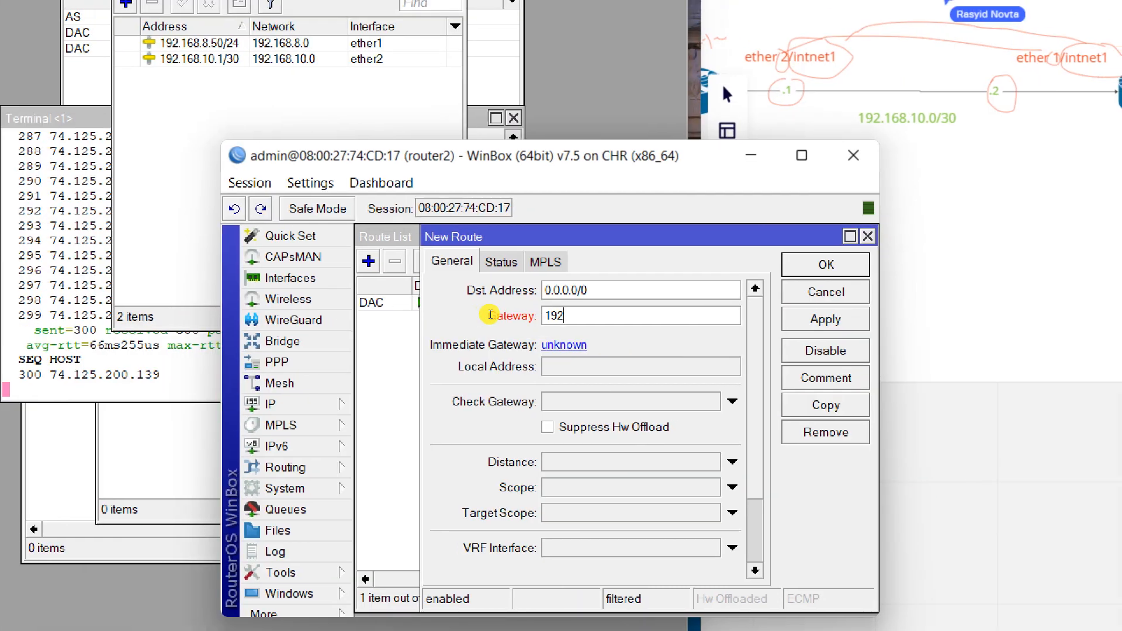
{"action": "type", "text": "8.10."}
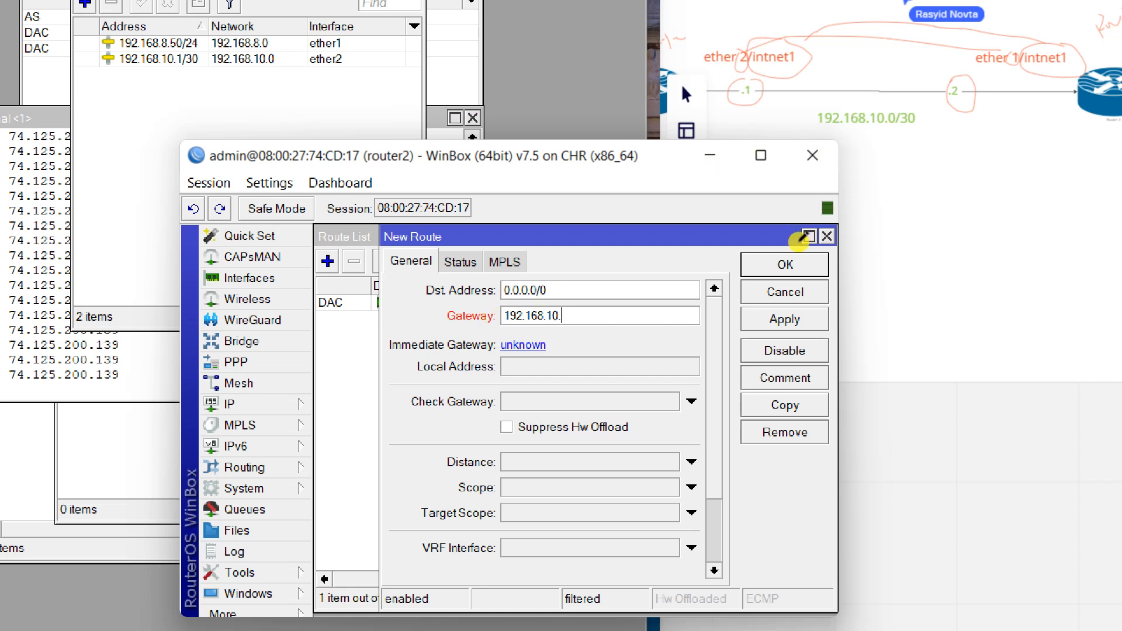
{"action": "key", "text": "alt+Tab"}
{"action": "left_click_drag", "start_coordinate": [757, 216], "coordinate": [789, 253]}
{"action": "left_click_drag", "start_coordinate": [718, 221], "coordinate": [743, 263]}
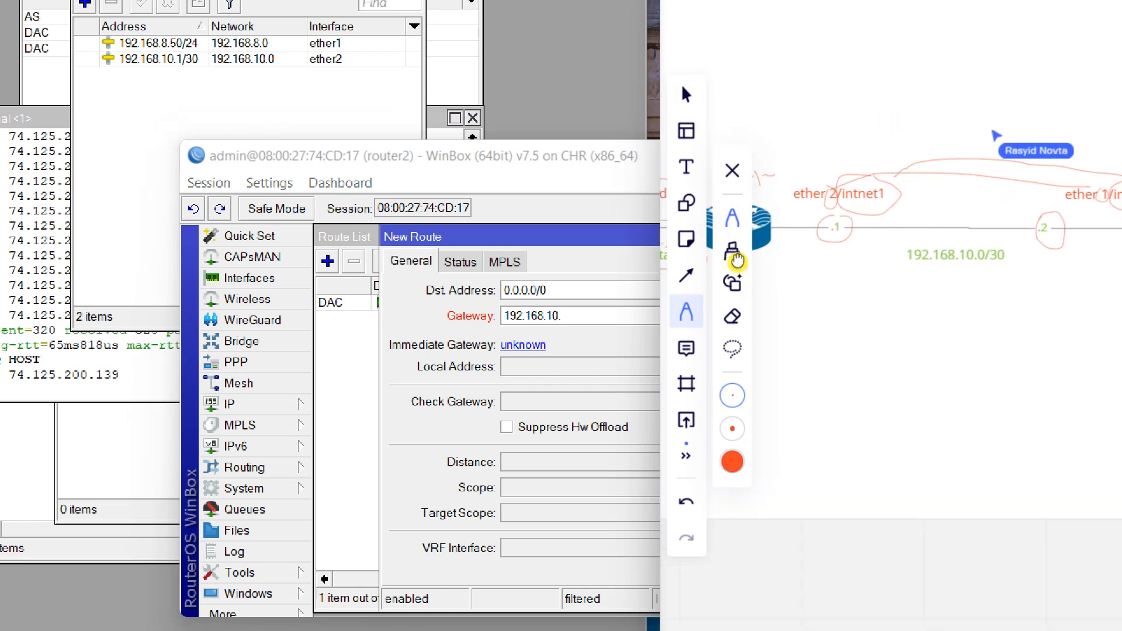
{"action": "left_click_drag", "start_coordinate": [815, 255], "coordinate": [791, 264]}
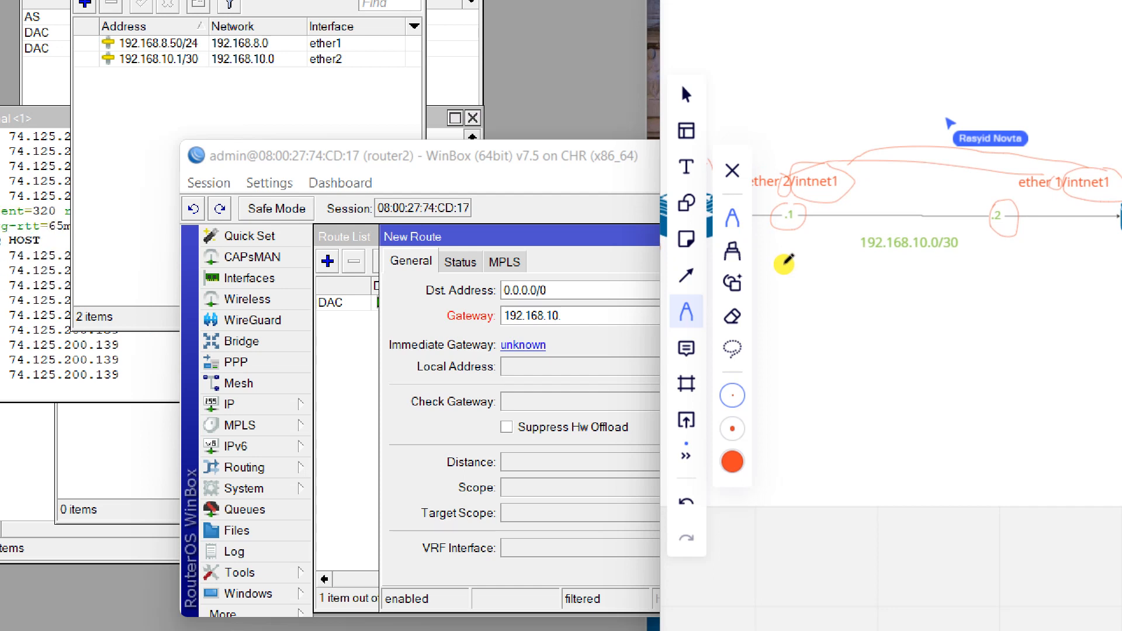
{"action": "left_click_drag", "start_coordinate": [816, 278], "coordinate": [797, 294]}
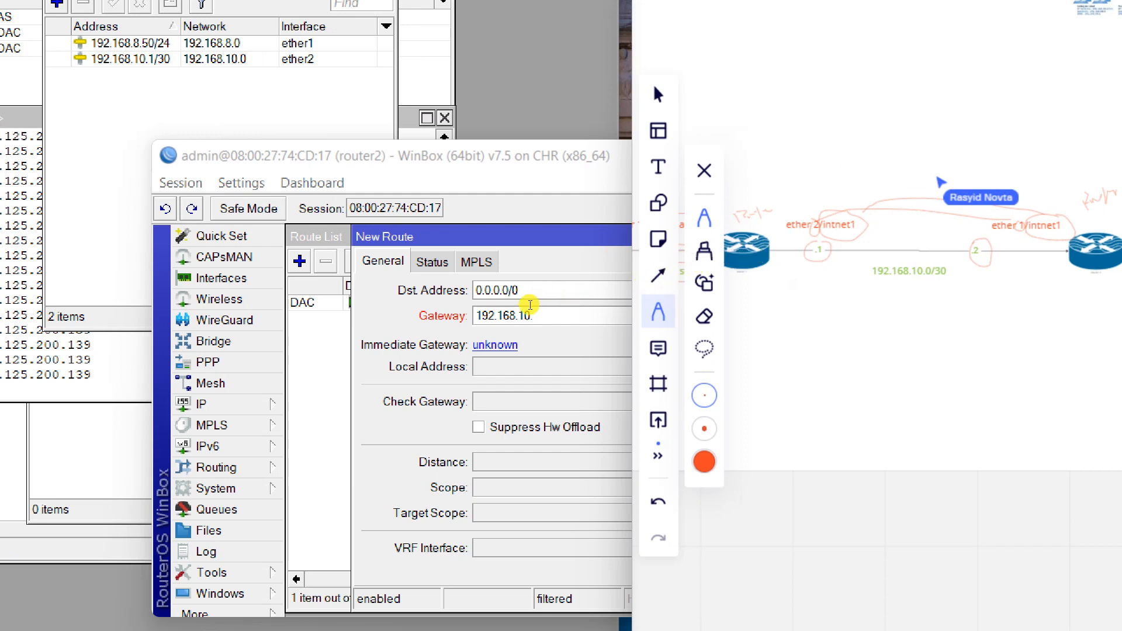
{"action": "left_click", "coordinate": [531, 305]}
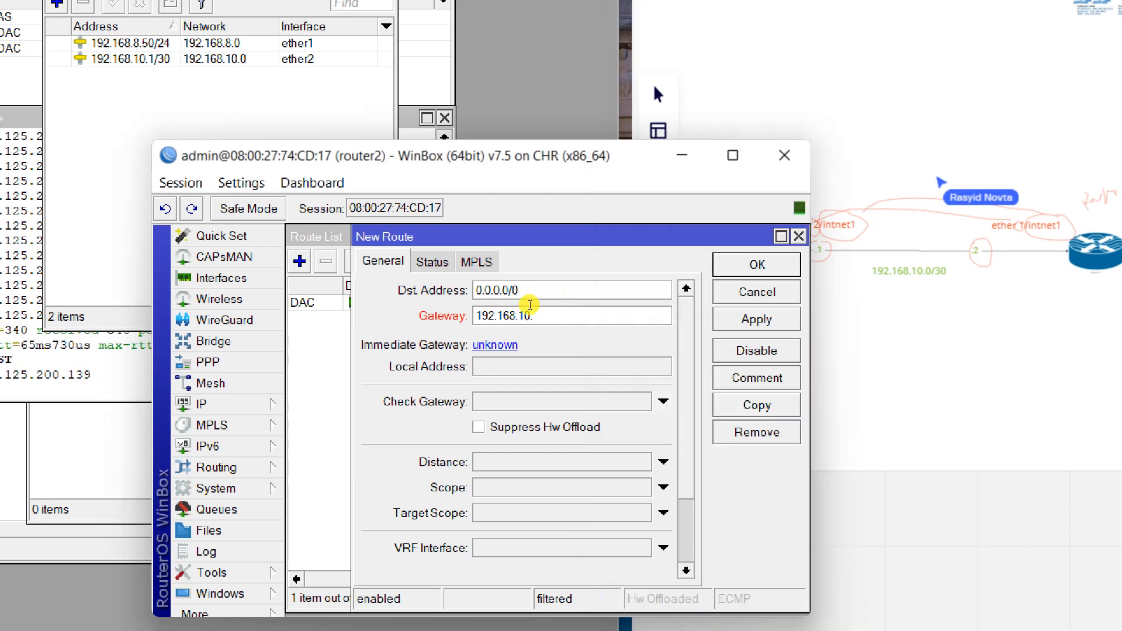
Finish the gateway as 192.168.10.1, apply and verify the 0.0.0.0/0 route, then close the list.
{"action": "type", "text": "1"}
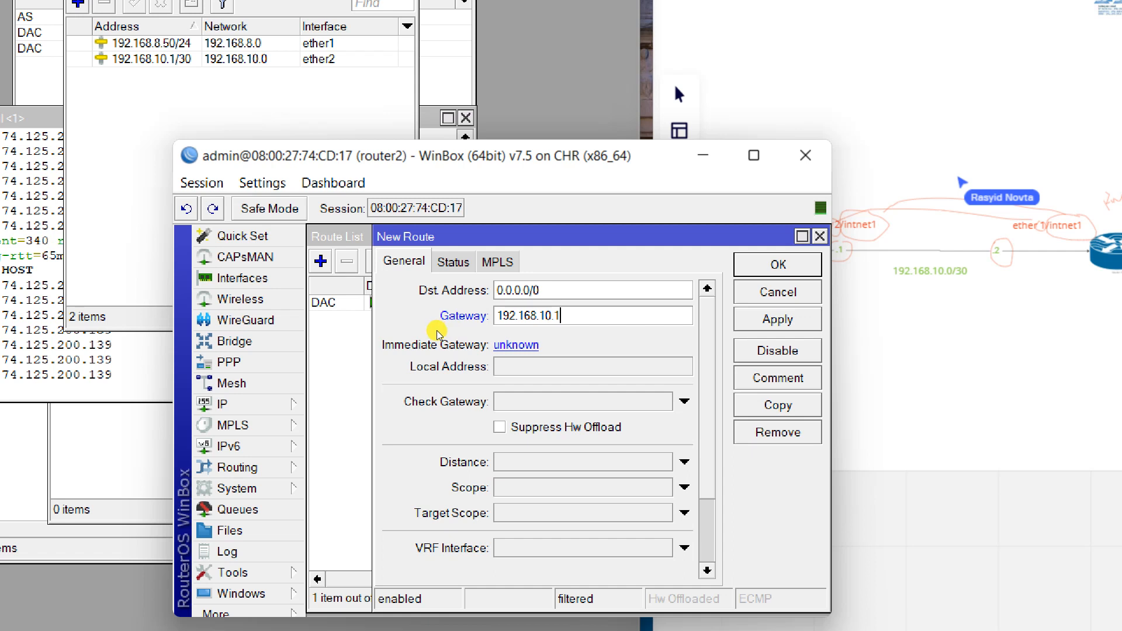
{"action": "left_click", "coordinate": [630, 314]}
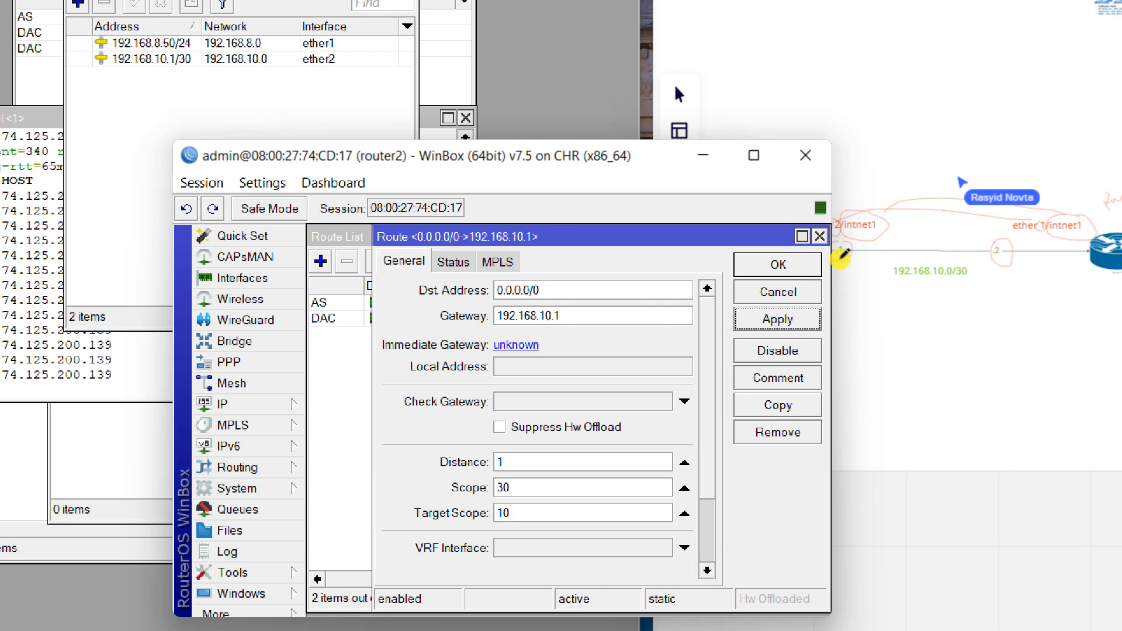
{"action": "left_click", "coordinate": [637, 271]}
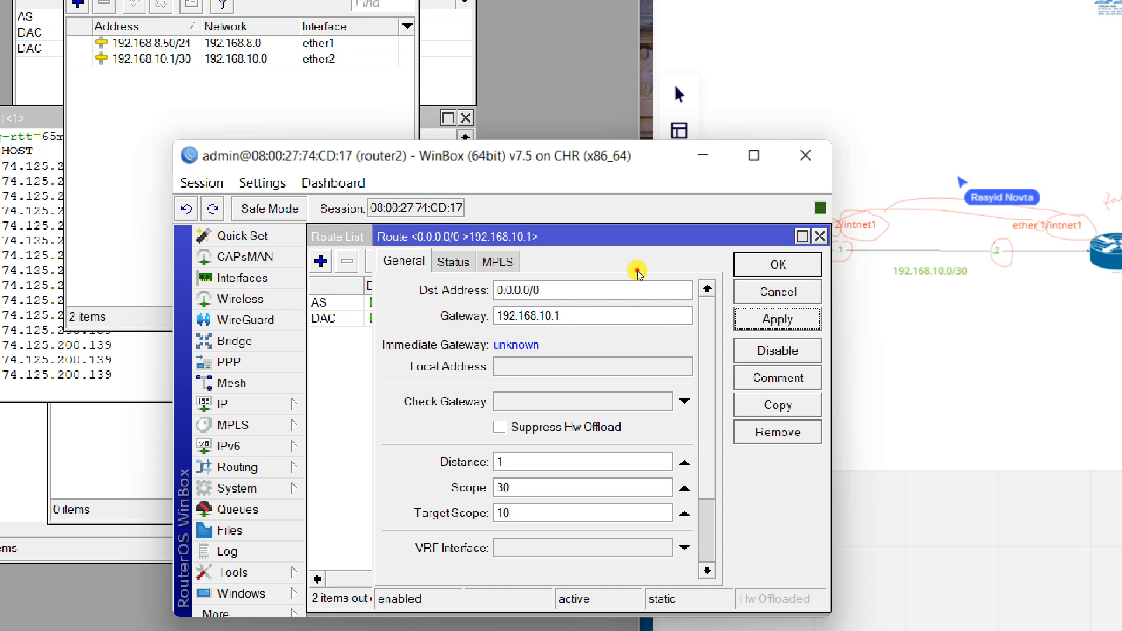
{"action": "key", "text": "Escape"}
{"action": "double_click", "coordinate": [491, 301]}
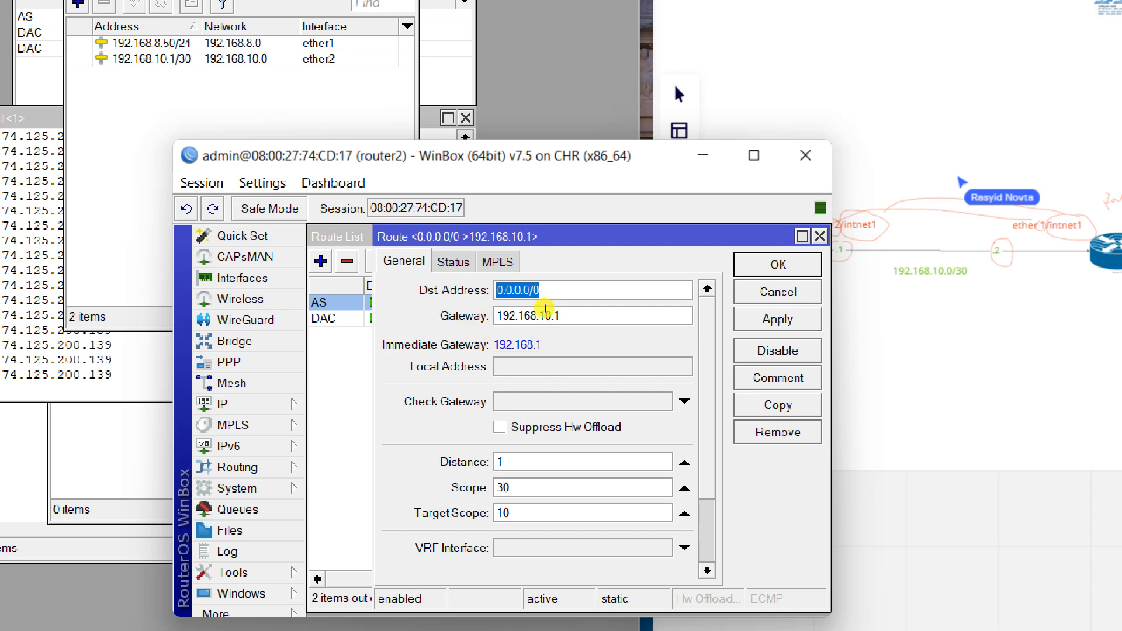
{"action": "left_click", "coordinate": [621, 285]}
{"action": "key", "text": "Escape"}
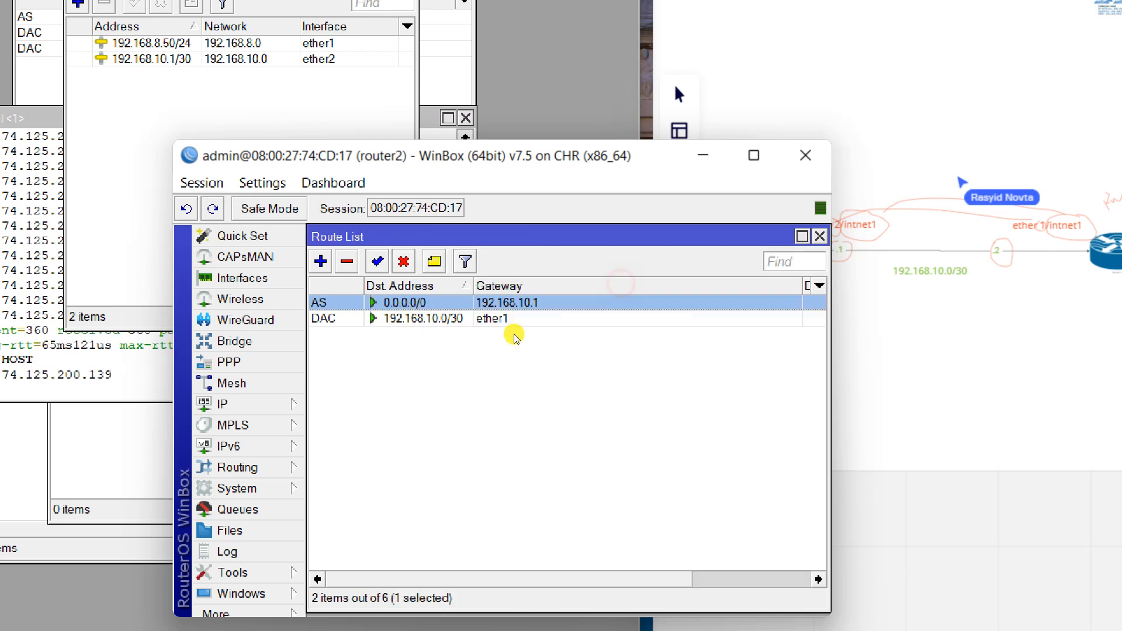
{"action": "left_click", "coordinate": [820, 236]}
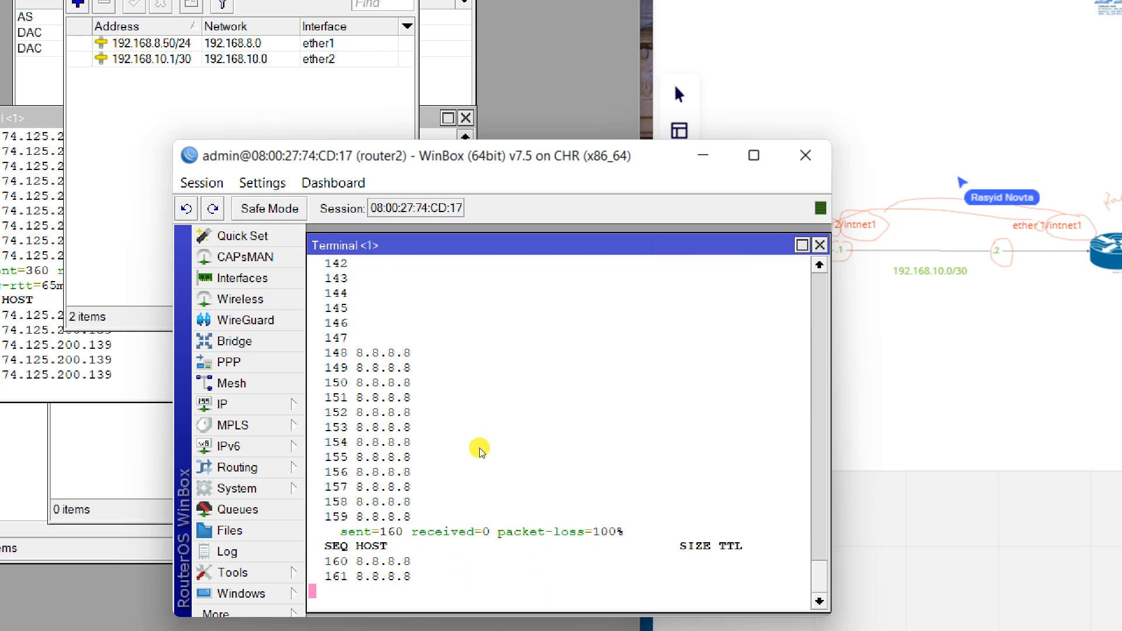
Rerun router2's ping to 8.8.8.8, which still gets no replies.
{"action": "scroll", "coordinate": [473, 456], "scroll_direction": "up", "scroll_amount": 2}
{"action": "scroll", "coordinate": [475, 449], "scroll_direction": "down", "scroll_amount": 2}
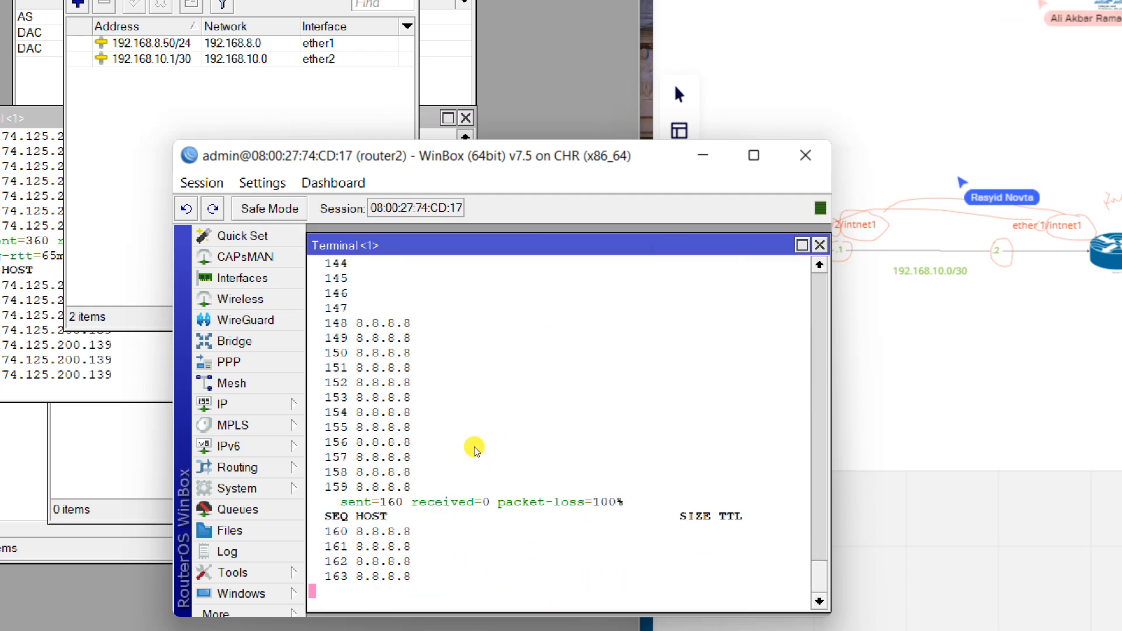
{"action": "key", "text": "ctrl+c"}
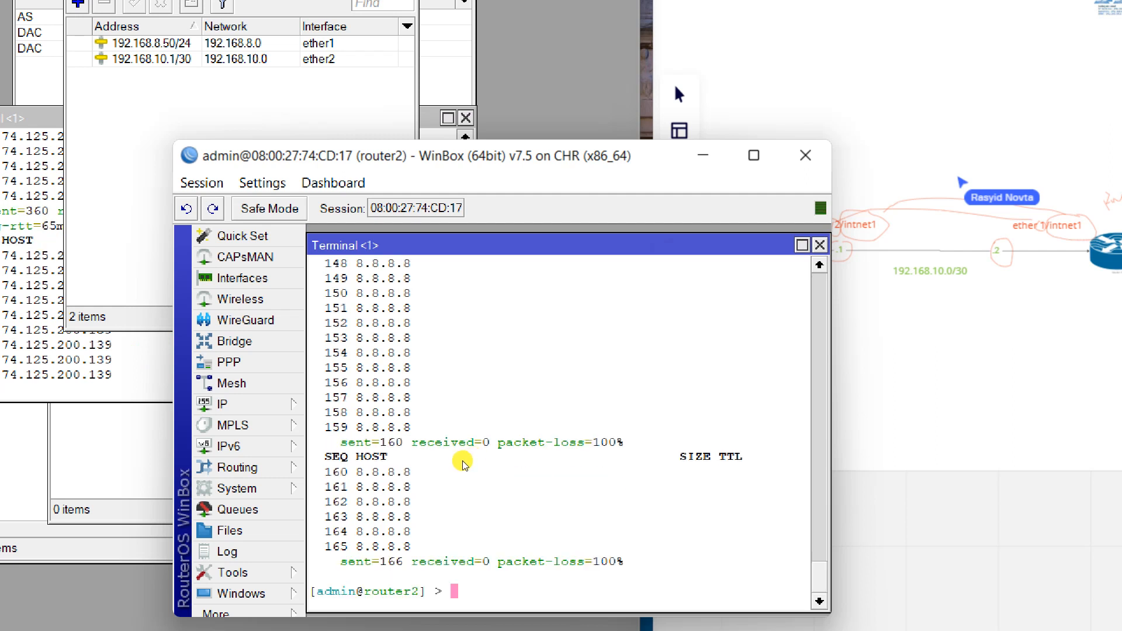
{"action": "key", "text": "Up"}
{"action": "key", "text": "Return"}
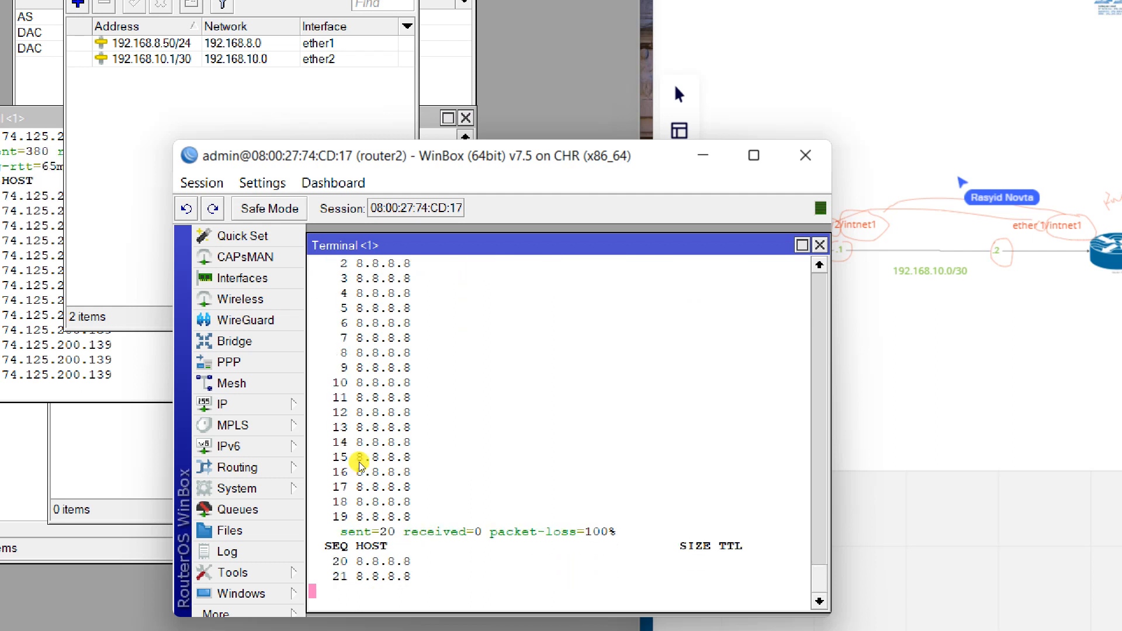
Mark NAT beside router1 on the network diagram and move router2's window aside.
{"action": "left_click", "coordinate": [656, 140]}
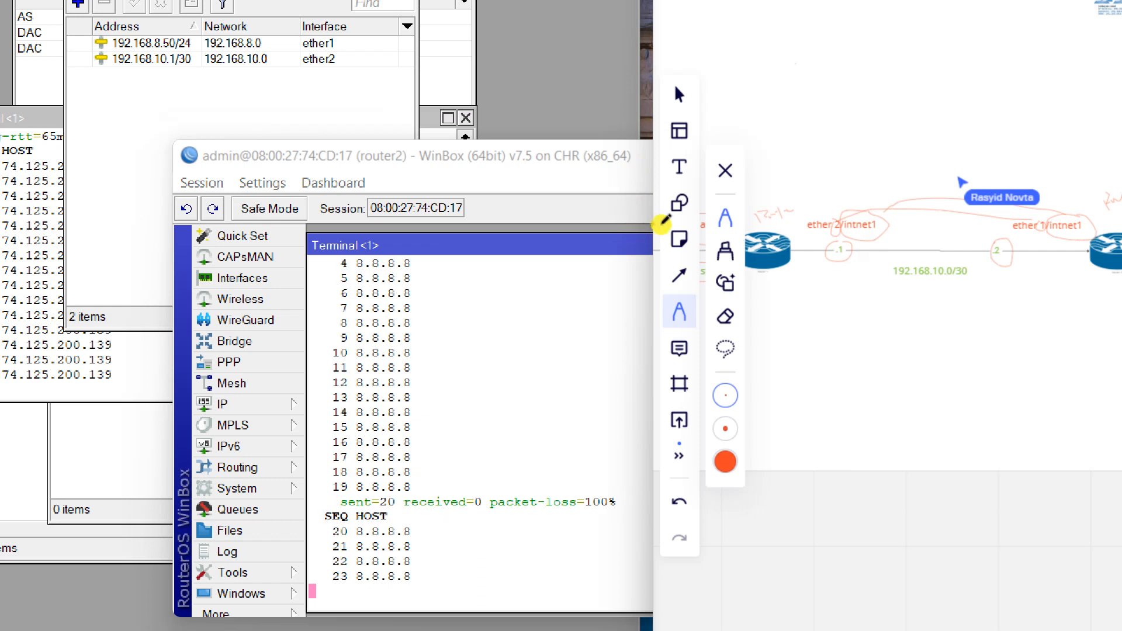
{"action": "scroll", "coordinate": [730, 231], "scroll_direction": "left", "scroll_amount": 2}
{"action": "mouse_move", "coordinate": [697, 227]}
{"action": "left_mouse_down"}
{"action": "mouse_move", "coordinate": [710, 219]}
{"action": "mouse_move", "coordinate": [719, 232]}
{"action": "left_mouse_up"}
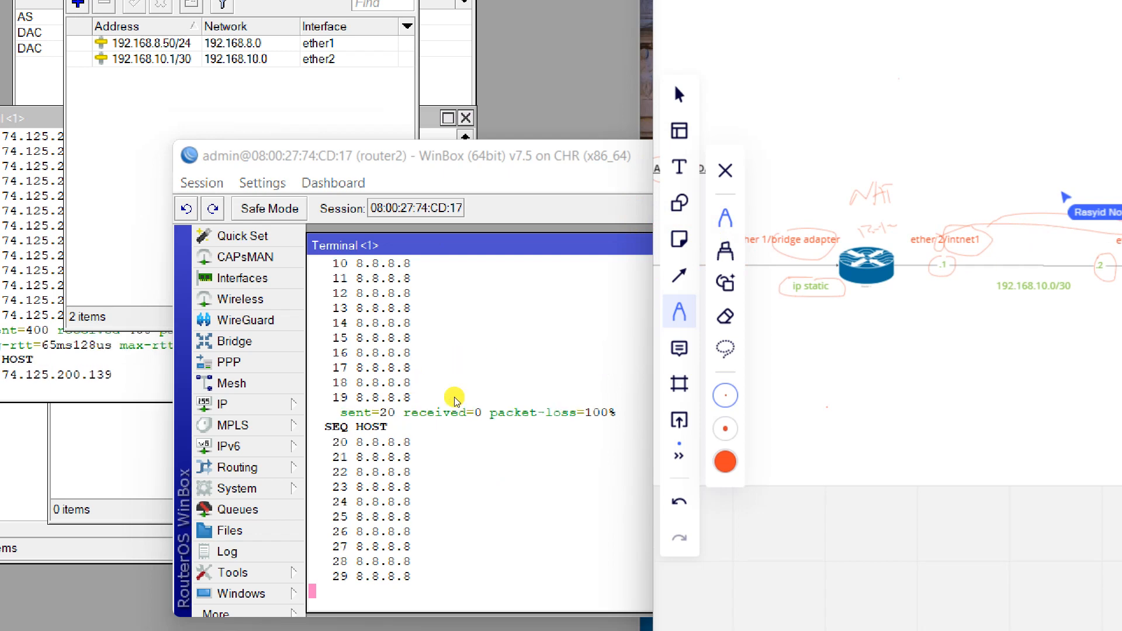
{"action": "right_click", "coordinate": [459, 411]}
{"action": "left_click", "coordinate": [456, 424]}
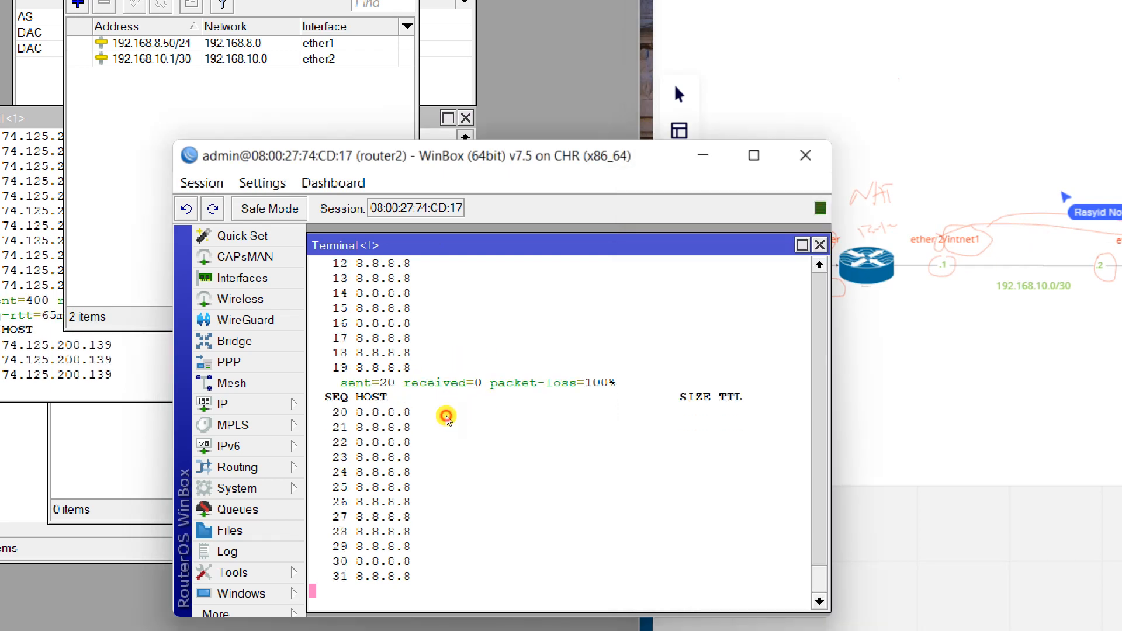
{"action": "left_click_drag", "start_coordinate": [482, 202], "coordinate": [707, 214]}
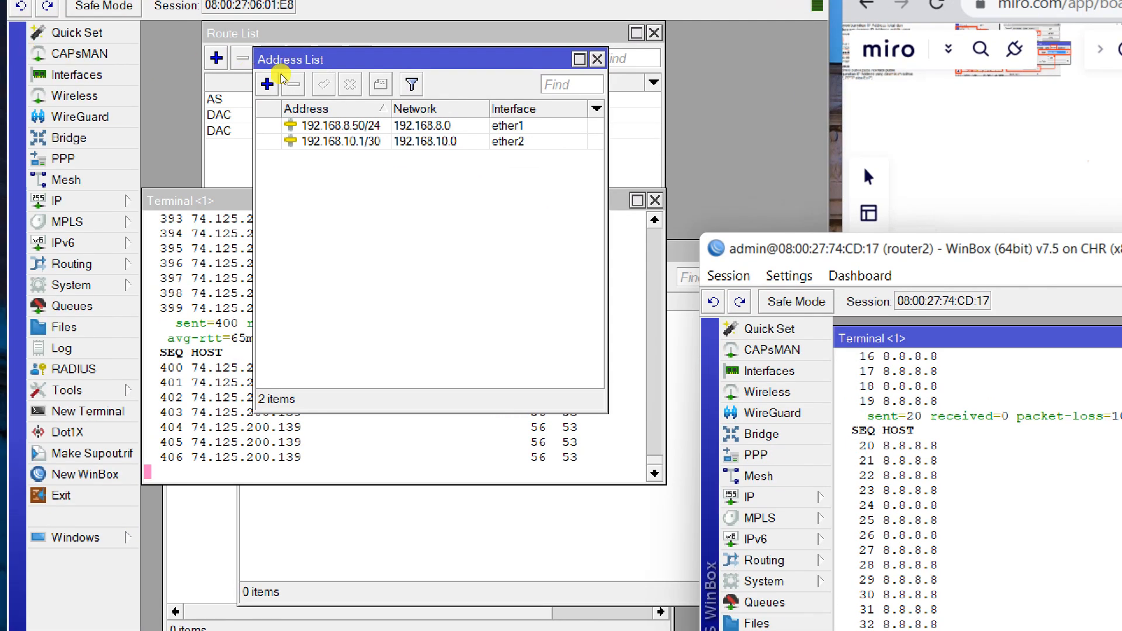
Close router1's address list, terminal and DNS cache, then open IP > Firewall.
{"action": "left_click", "coordinate": [401, 84]}
{"action": "key", "text": "Escape"}
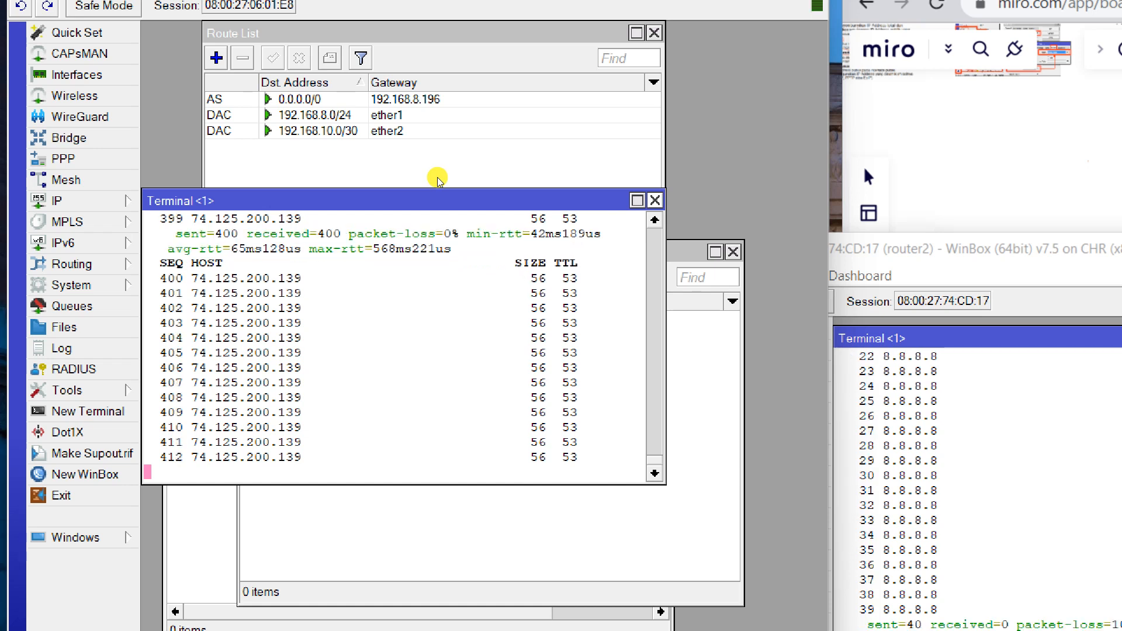
{"action": "key", "text": "Escape"}
{"action": "left_click", "coordinate": [439, 177]}
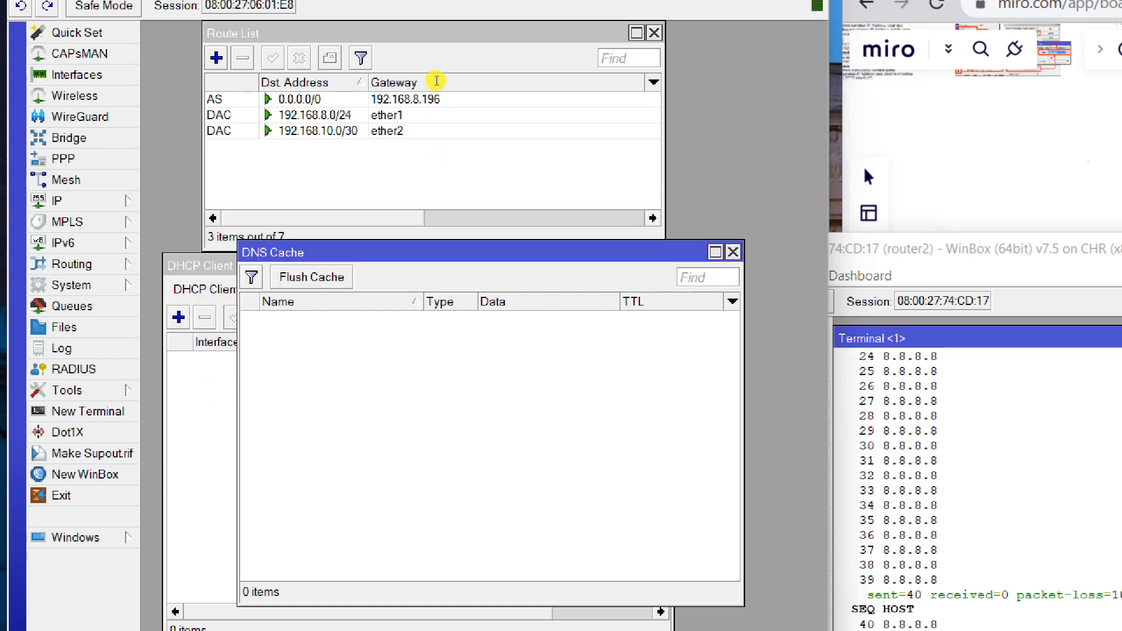
{"action": "key", "text": "Escape"}
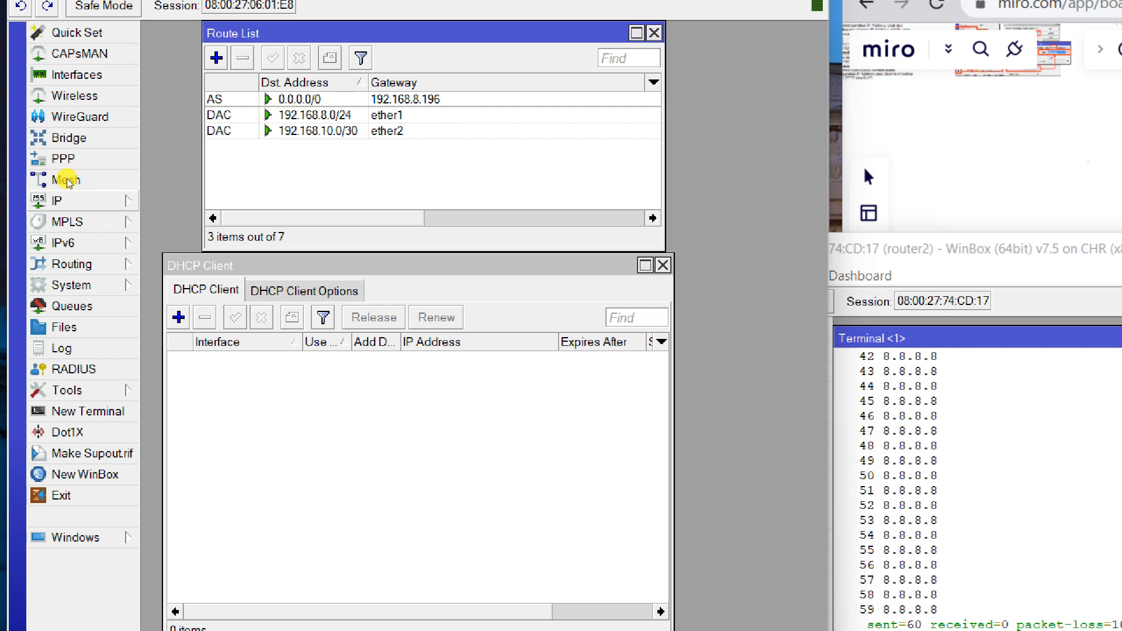
{"action": "left_click", "coordinate": [64, 201]}
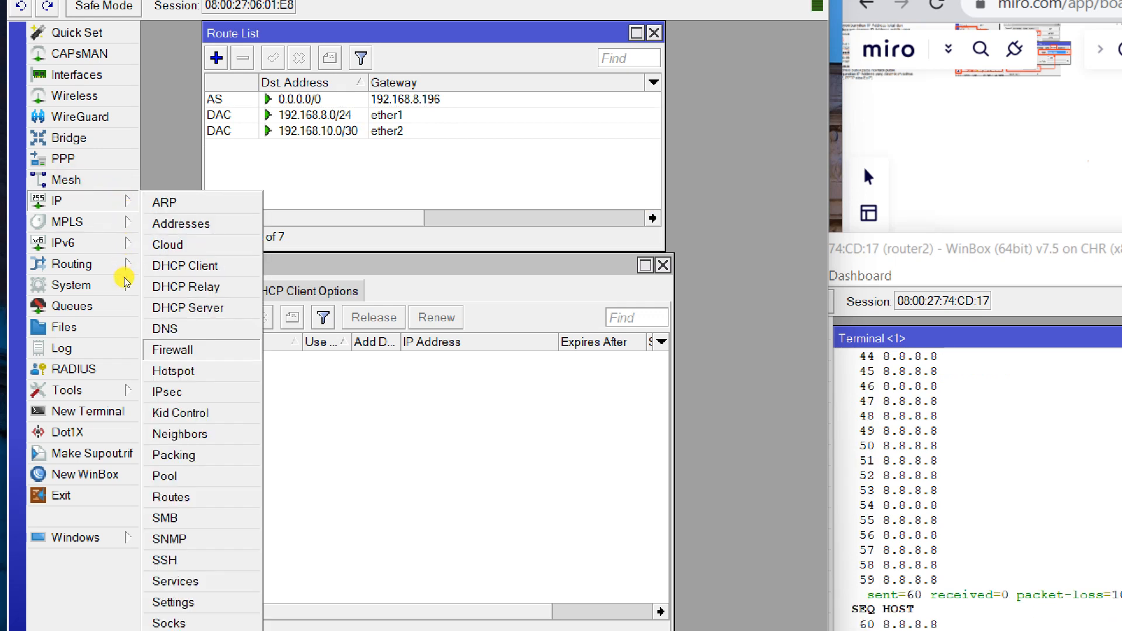
{"action": "key", "text": "Return"}
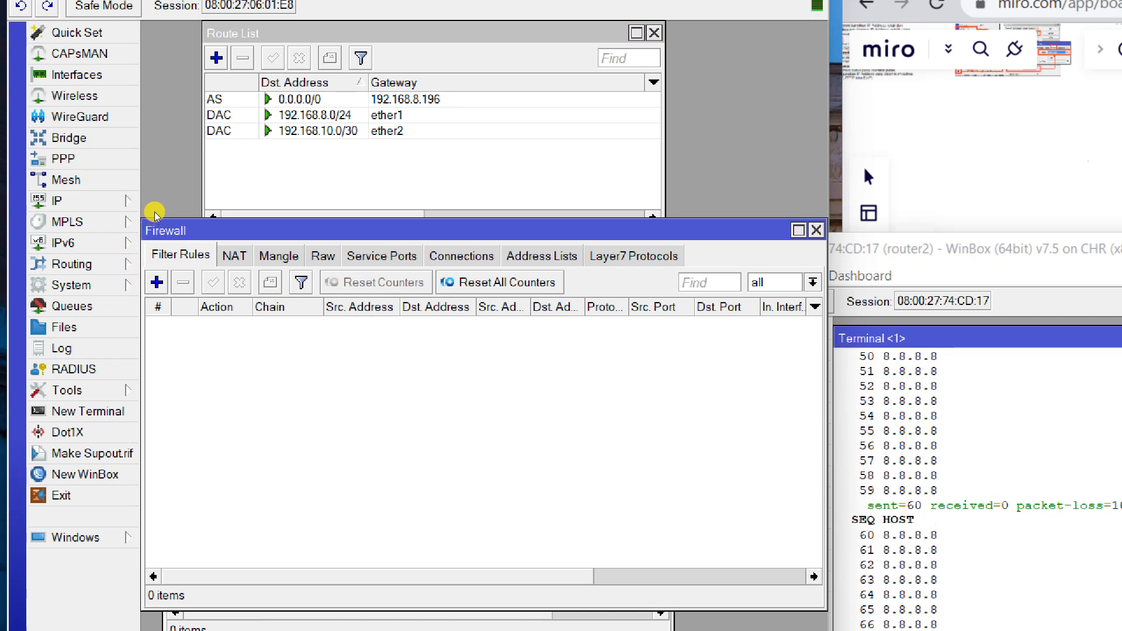
Create a new NAT rule on router1 with chain srcnat.
{"action": "key", "text": "ctrl+Tab"}
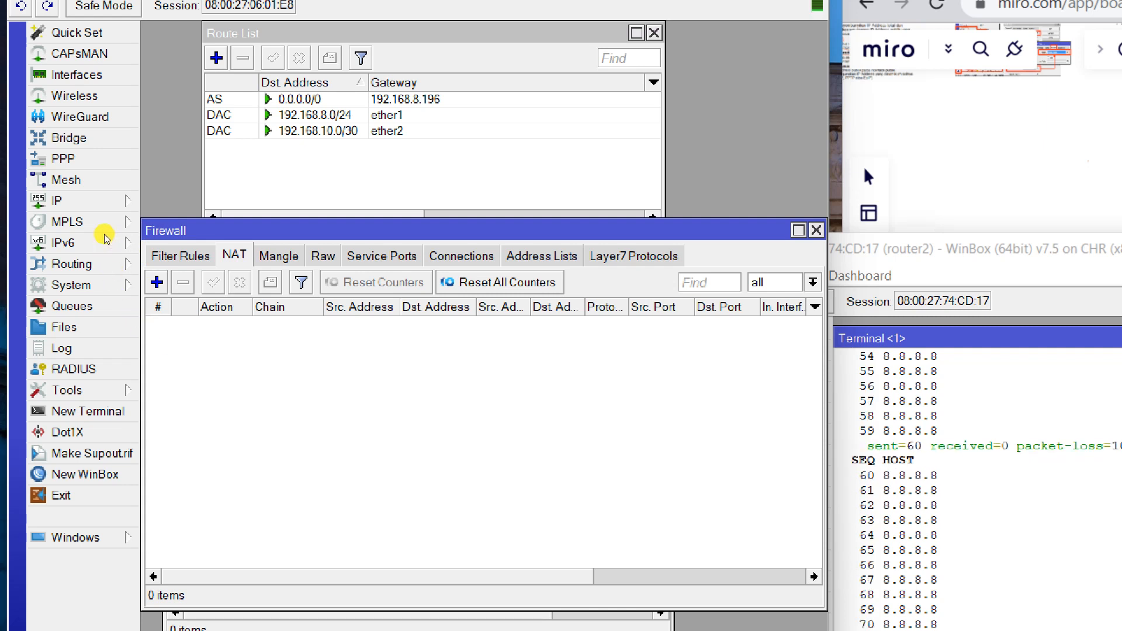
{"action": "left_click", "coordinate": [157, 282]}
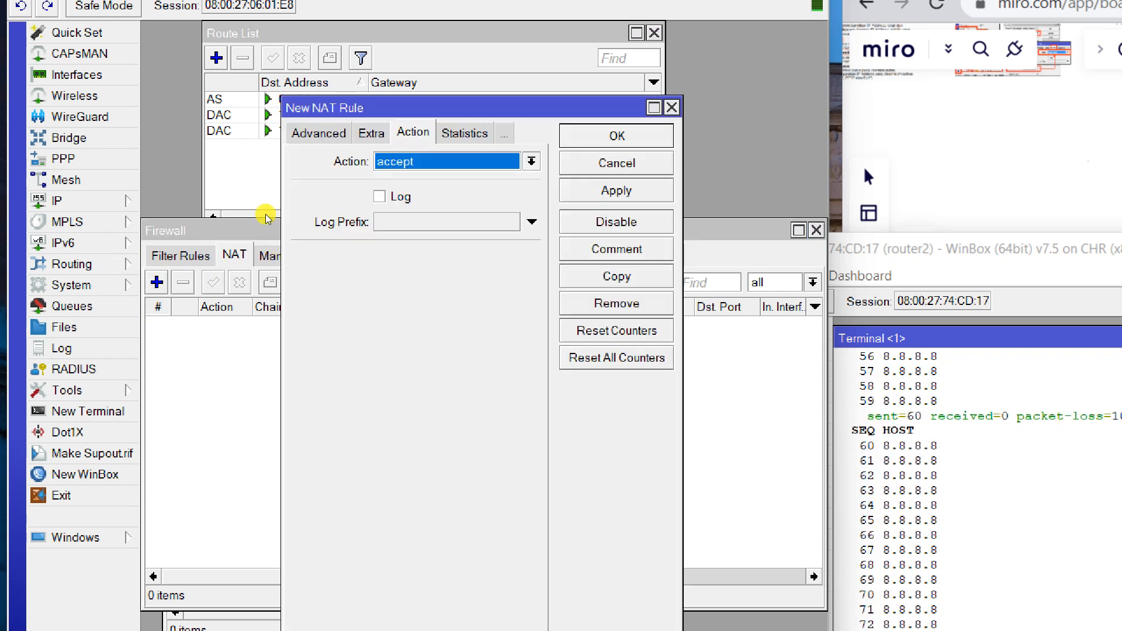
{"action": "left_click", "coordinate": [316, 134]}
{"action": "left_click", "coordinate": [316, 134]}
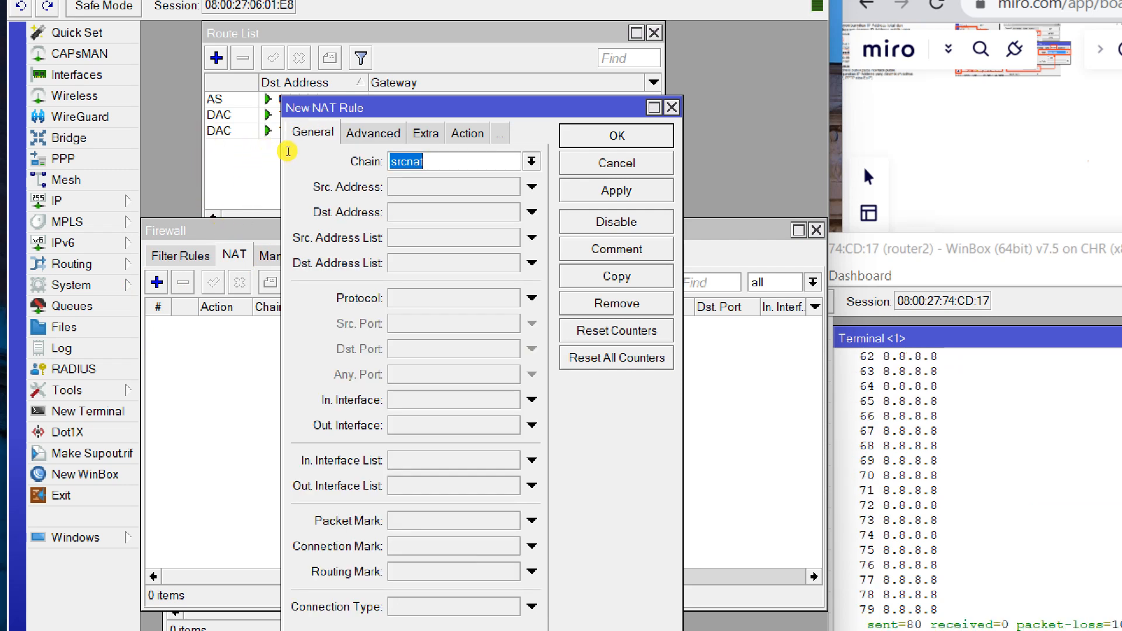
{"action": "left_click", "coordinate": [532, 161]}
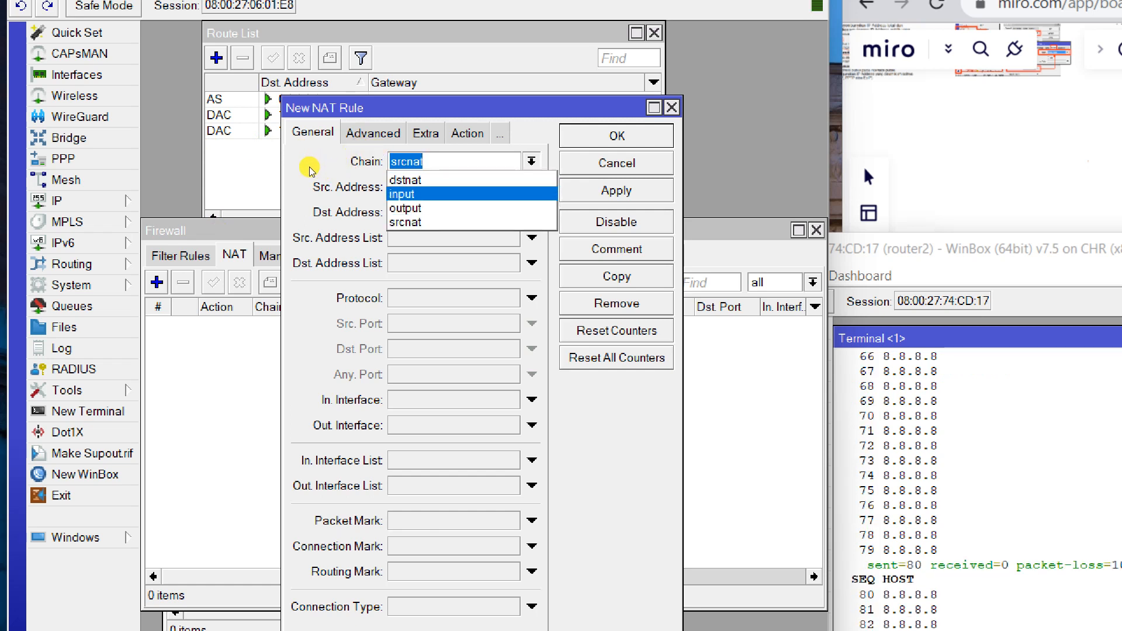
{"action": "left_click", "coordinate": [207, 155]}
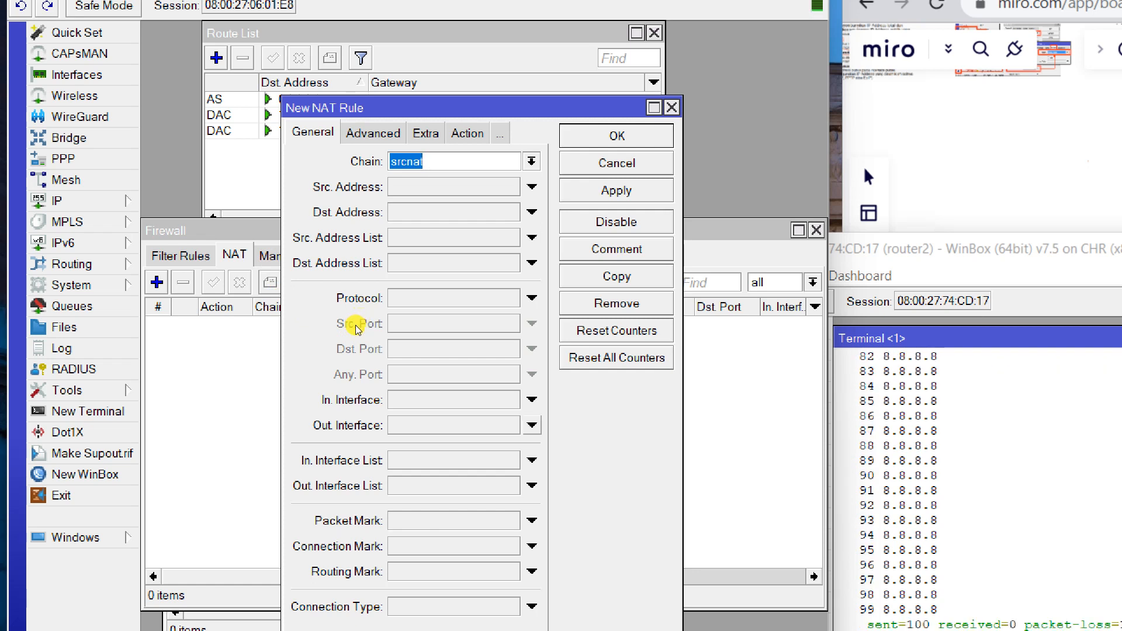
{"action": "left_click", "coordinate": [645, 170]}
{"action": "left_click_drag", "start_coordinate": [693, 231], "coordinate": [719, 203]}
{"action": "scroll", "coordinate": [712, 234], "scroll_direction": "down", "scroll_amount": 2}
{"action": "left_click_drag", "start_coordinate": [713, 245], "coordinate": [760, 237]}
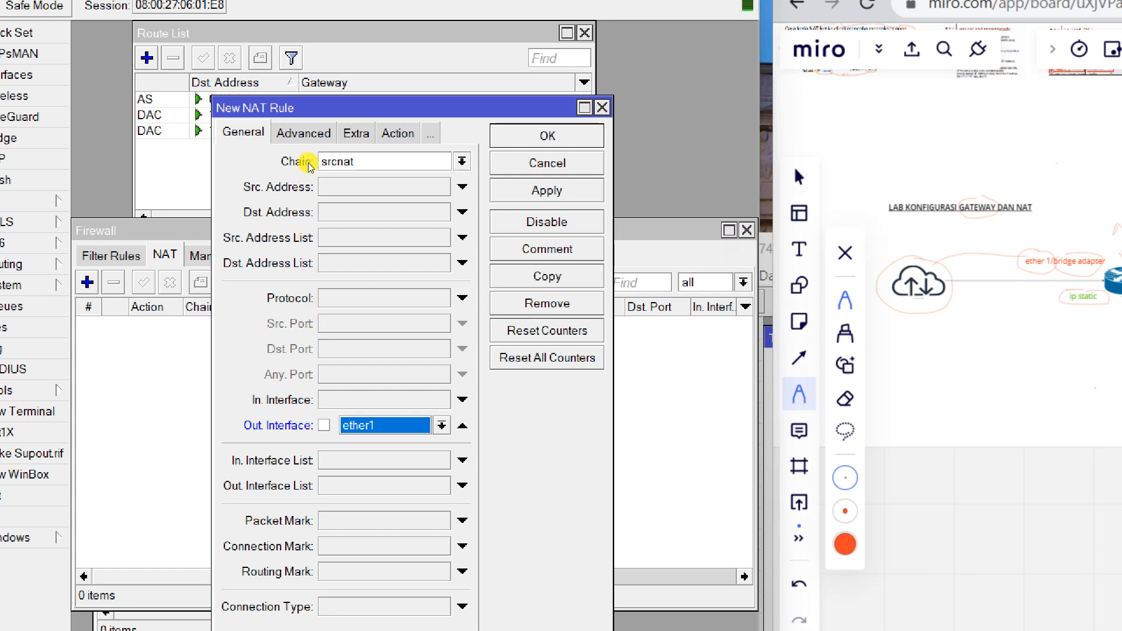
Set the rule's action to masquerade, apply it and save with OK.
{"action": "left_click", "coordinate": [398, 133]}
{"action": "left_click", "coordinate": [377, 161]}
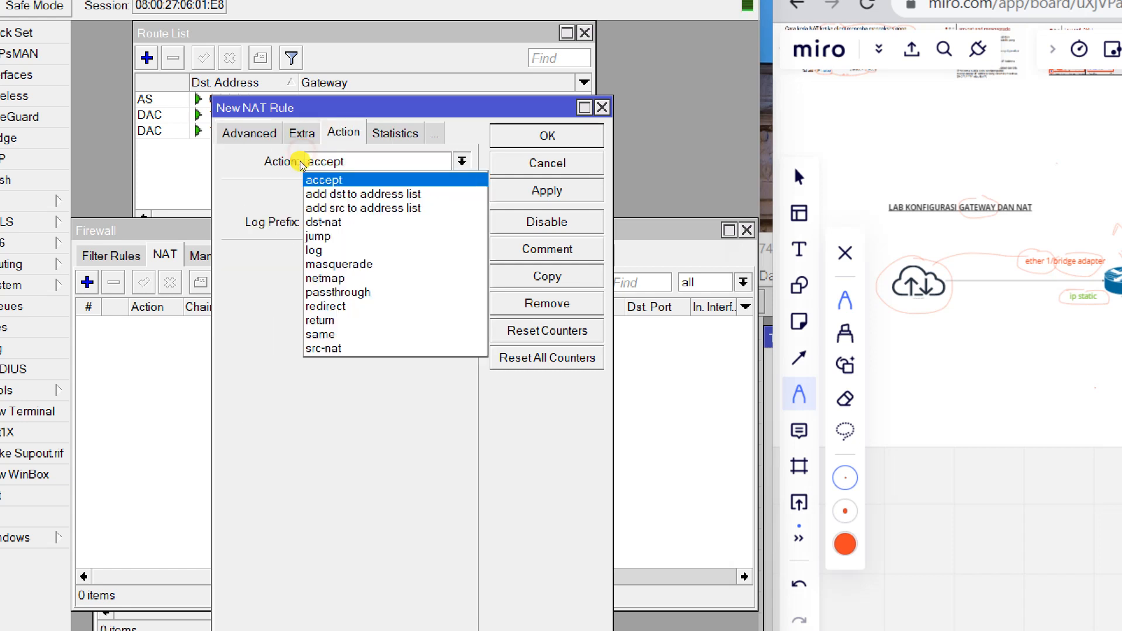
{"action": "key", "text": "Down"}
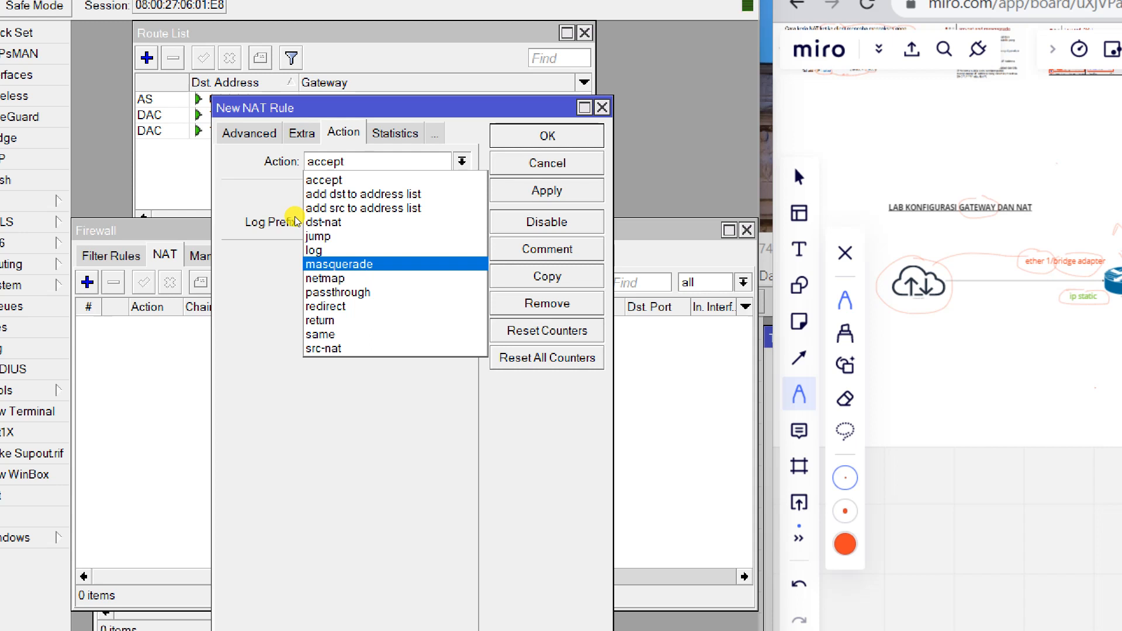
{"action": "key", "text": "Return"}
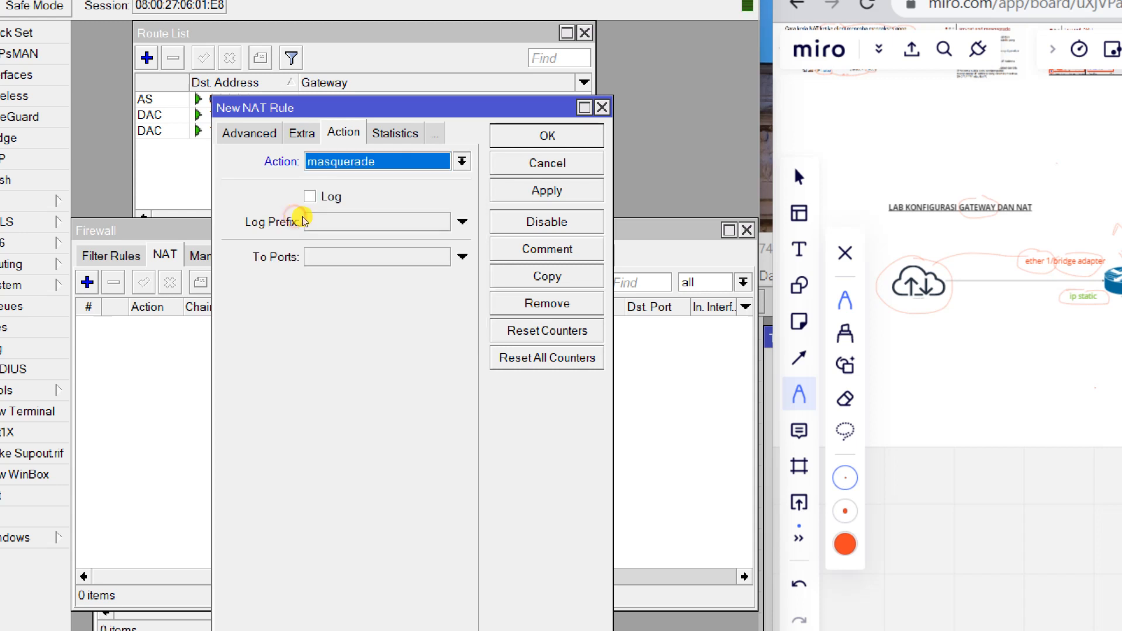
{"action": "key", "text": "alt+a"}
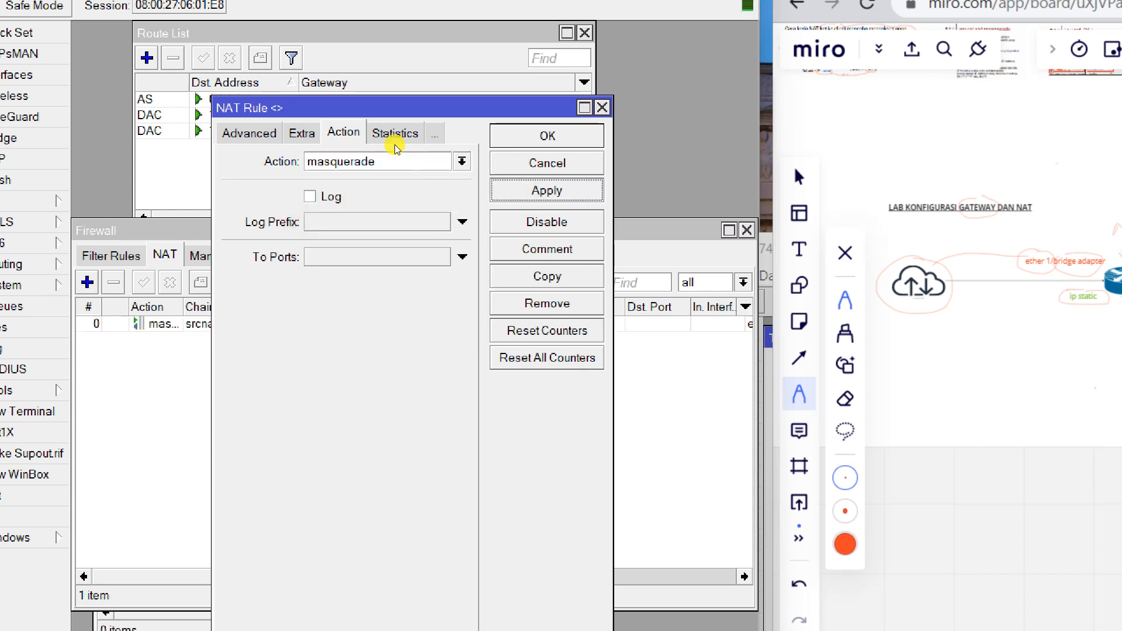
{"action": "left_click", "coordinate": [548, 136]}
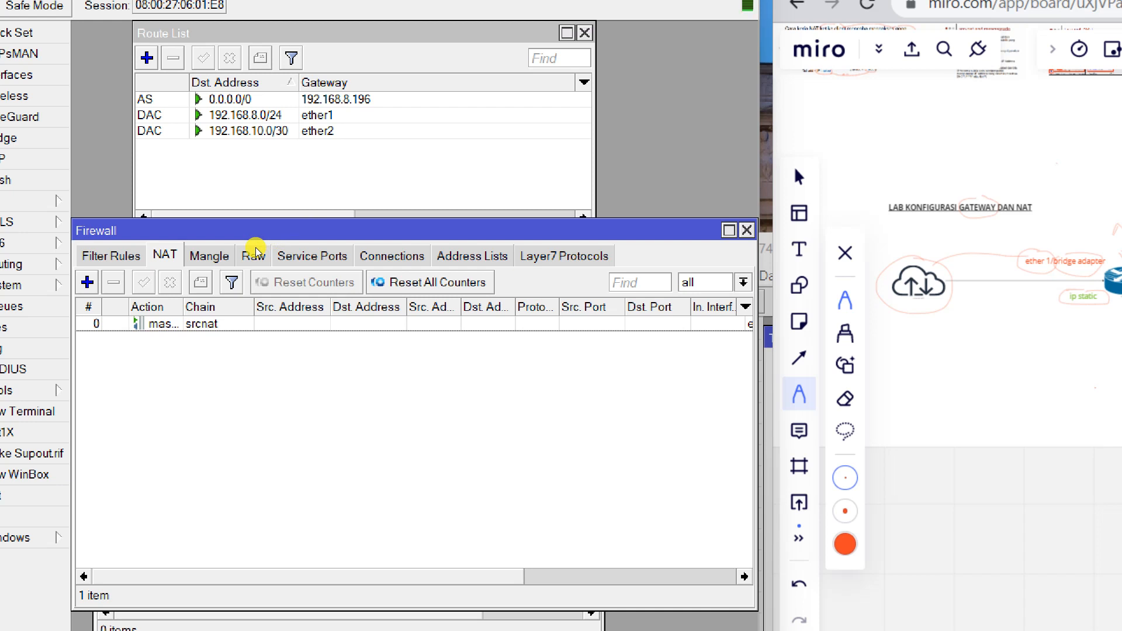
{"action": "left_click", "coordinate": [224, 257]}
{"action": "double_click", "coordinate": [224, 259]}
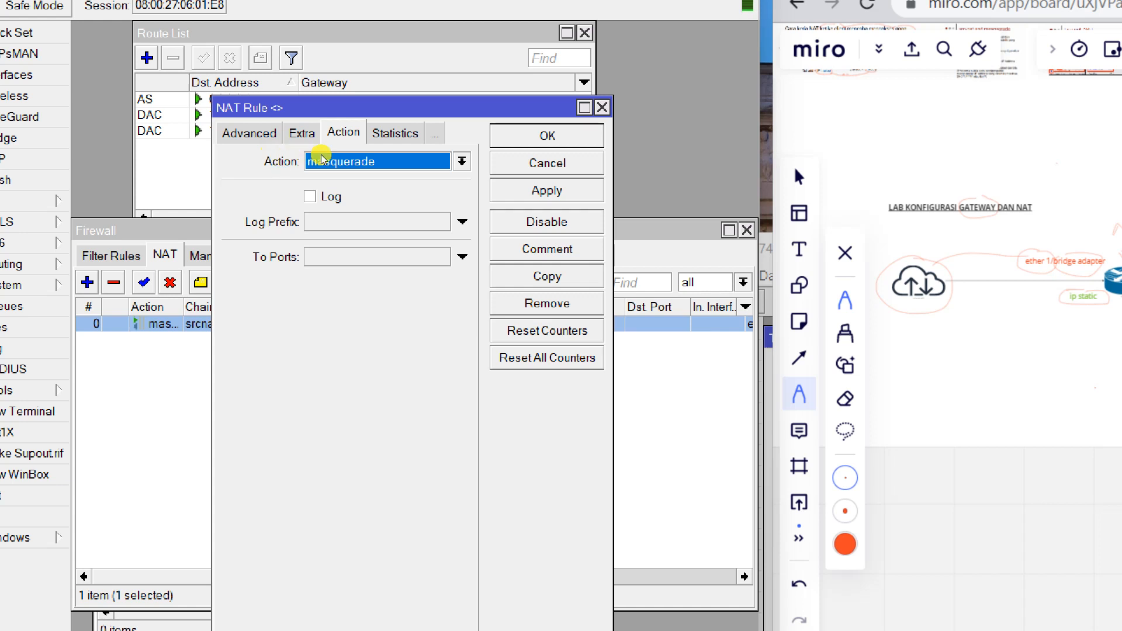
{"action": "key", "text": "Return"}
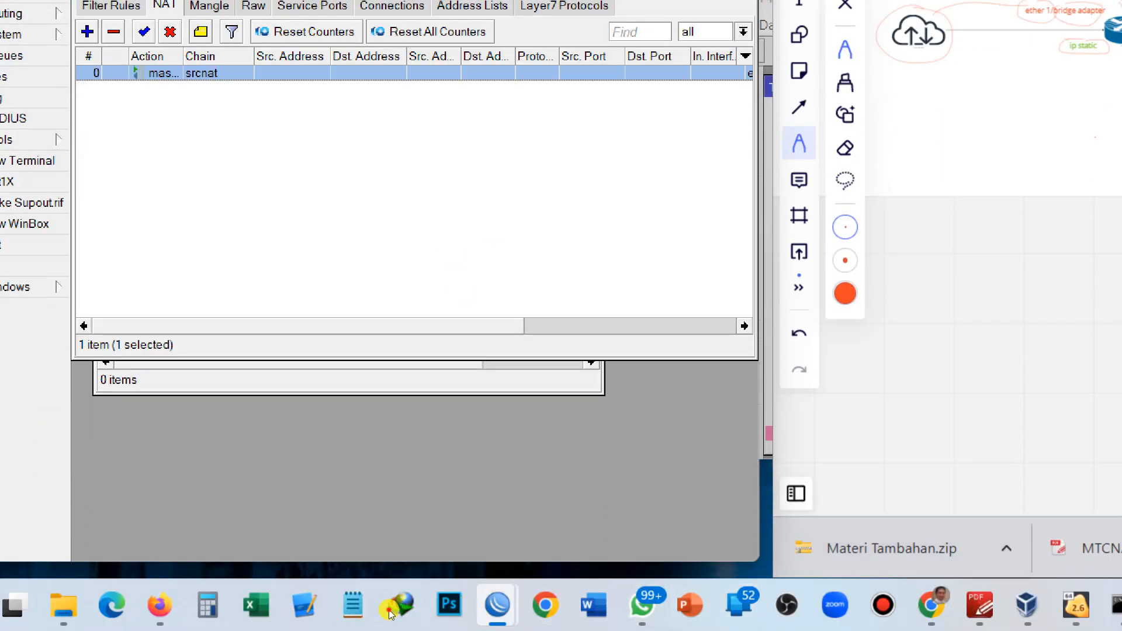
{"action": "mouse_move", "coordinate": [498, 608]}
{"action": "left_click", "coordinate": [583, 446]}
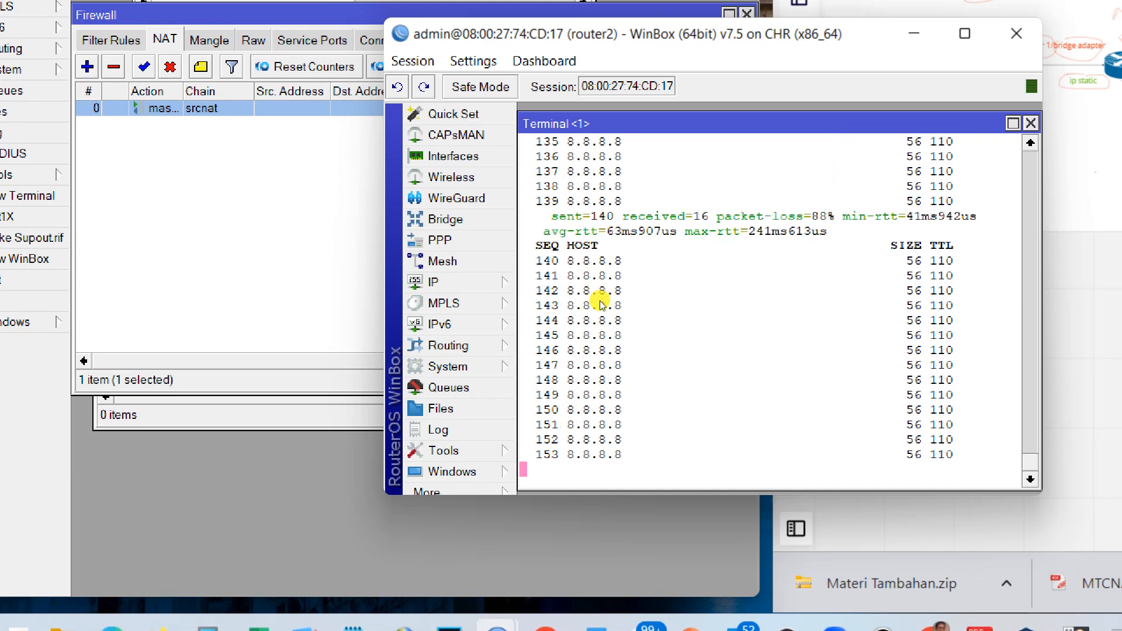
{"action": "left_click", "coordinate": [240, 292]}
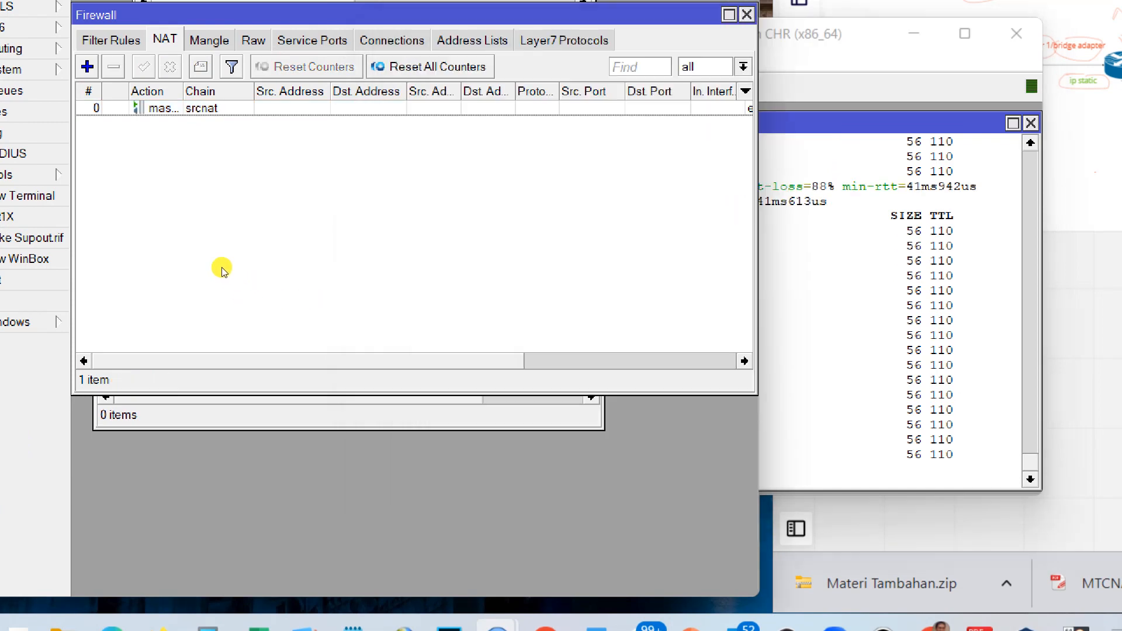
{"action": "left_click", "coordinate": [188, 258]}
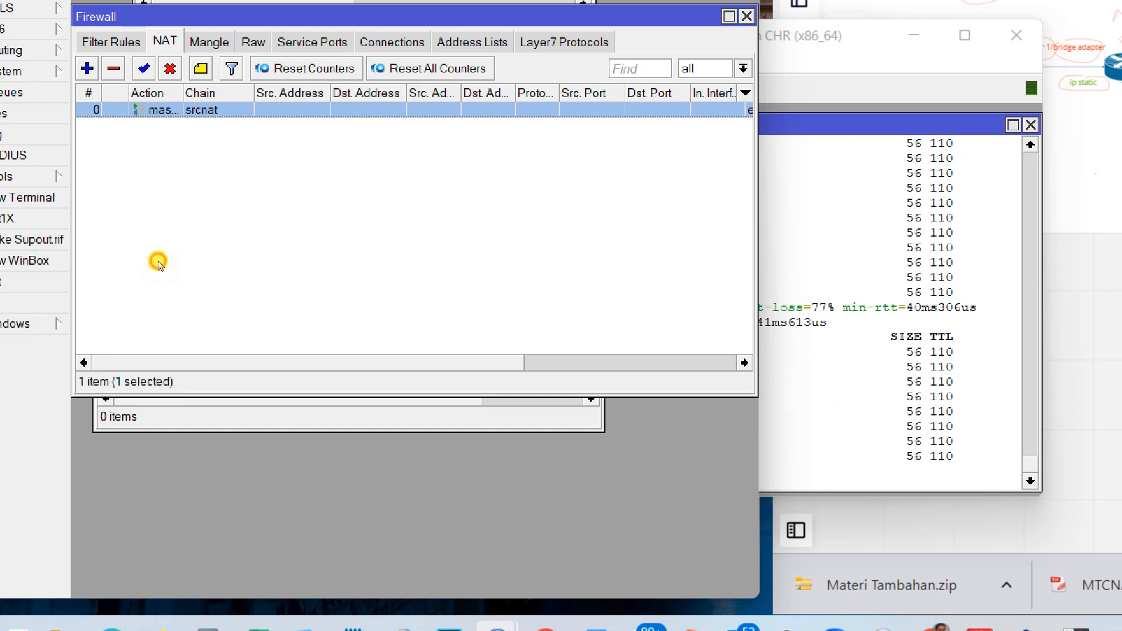
Disable the masquerade rule, watch router2's ping to 8.8.8.8 stop, then re-enable it.
{"action": "left_click", "coordinate": [170, 69]}
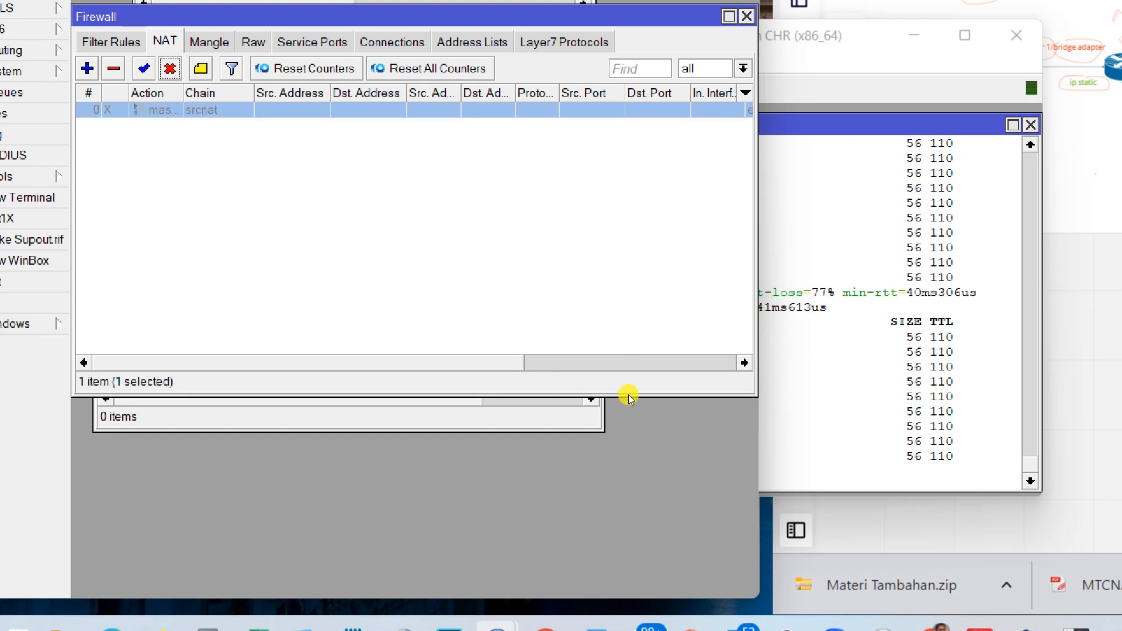
{"action": "key", "text": "alt+Tab"}
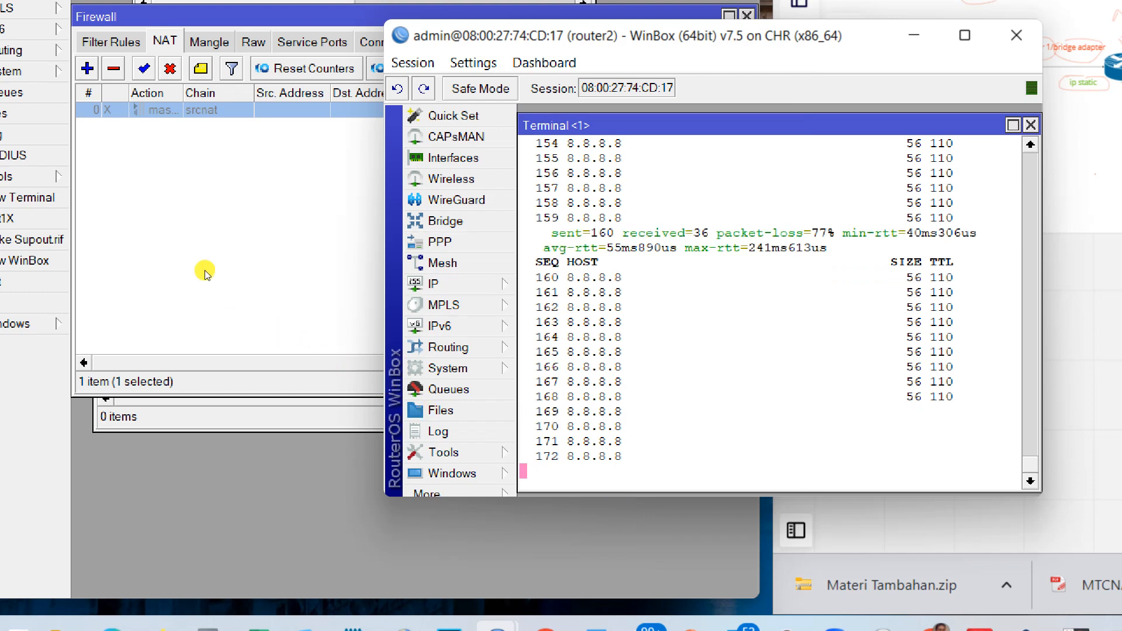
{"action": "left_click", "coordinate": [147, 233]}
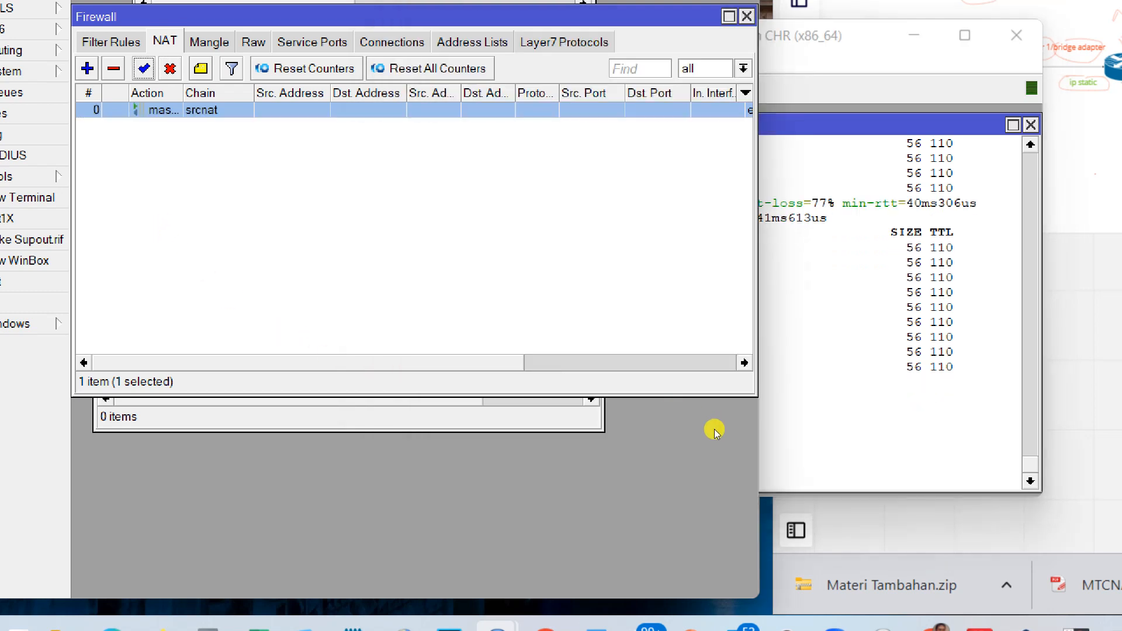
{"action": "left_click", "coordinate": [687, 431]}
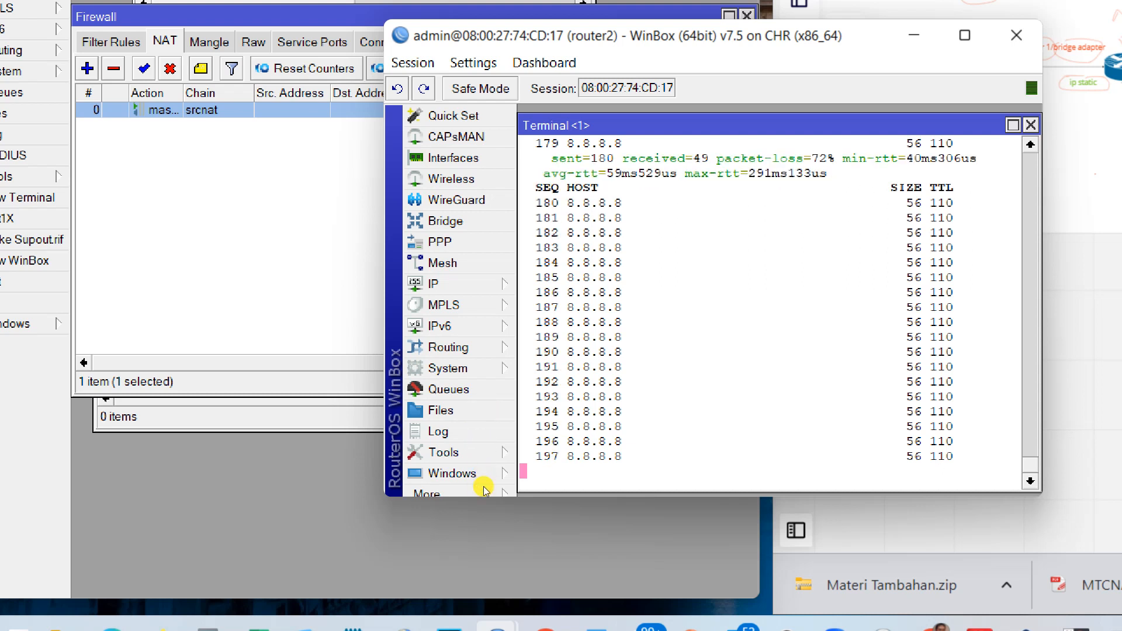
Stop the current ping and try pinging google.com from router2.
{"action": "key", "text": "ctrl+c"}
{"action": "type", "text": "ping google.com"}
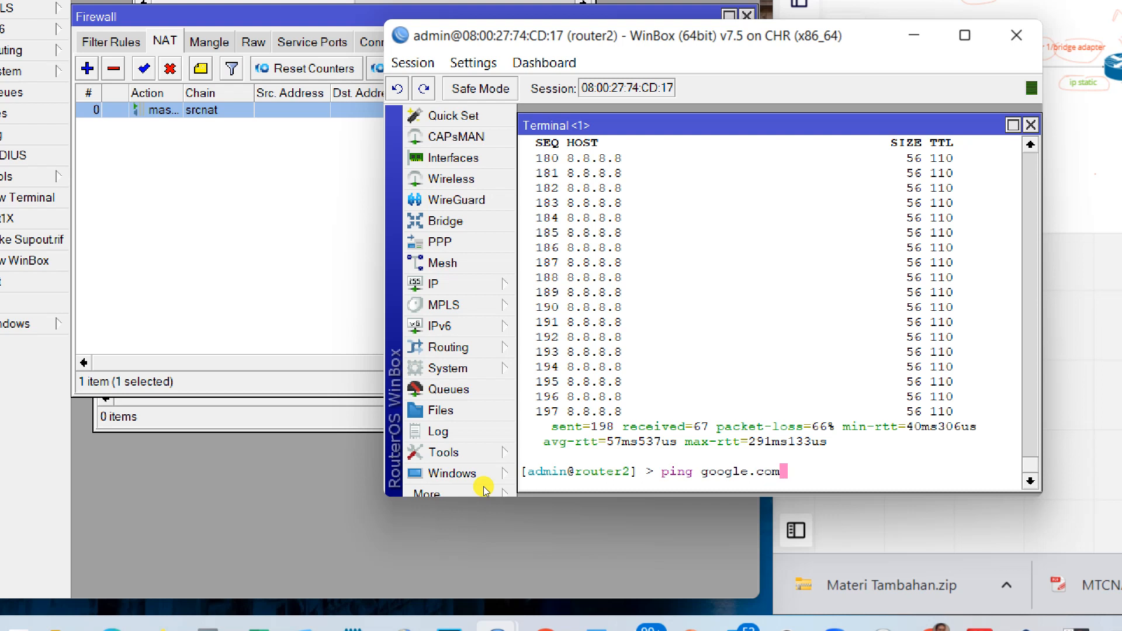
{"action": "key", "text": "Return"}
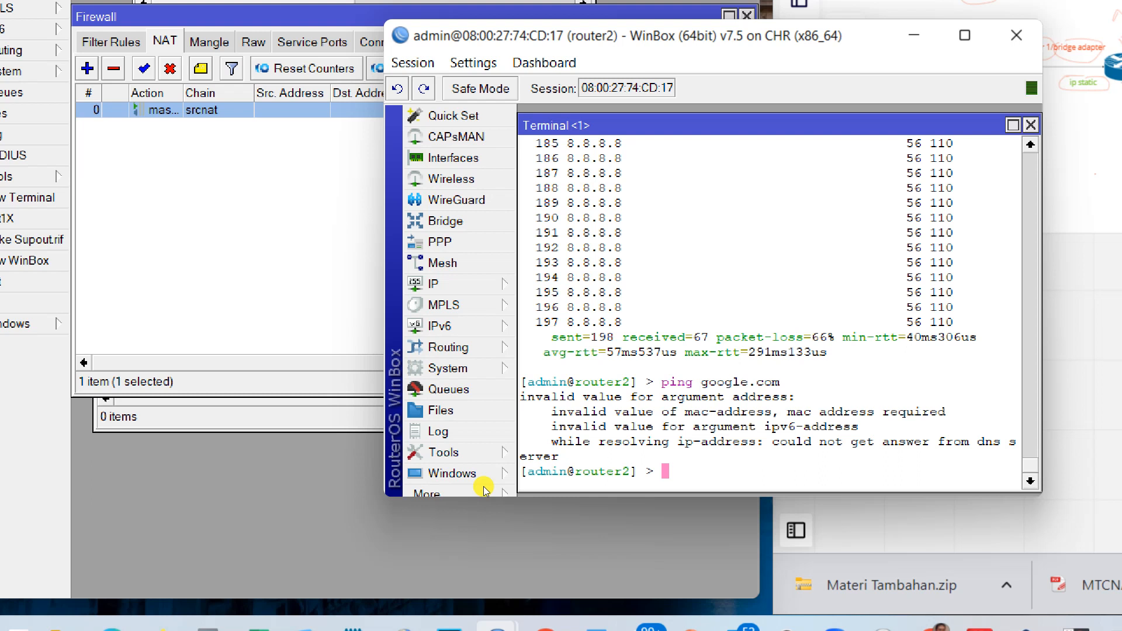
Set router2's DNS server to 8.8.8.8 and apply it.
{"action": "left_click", "coordinate": [445, 284]}
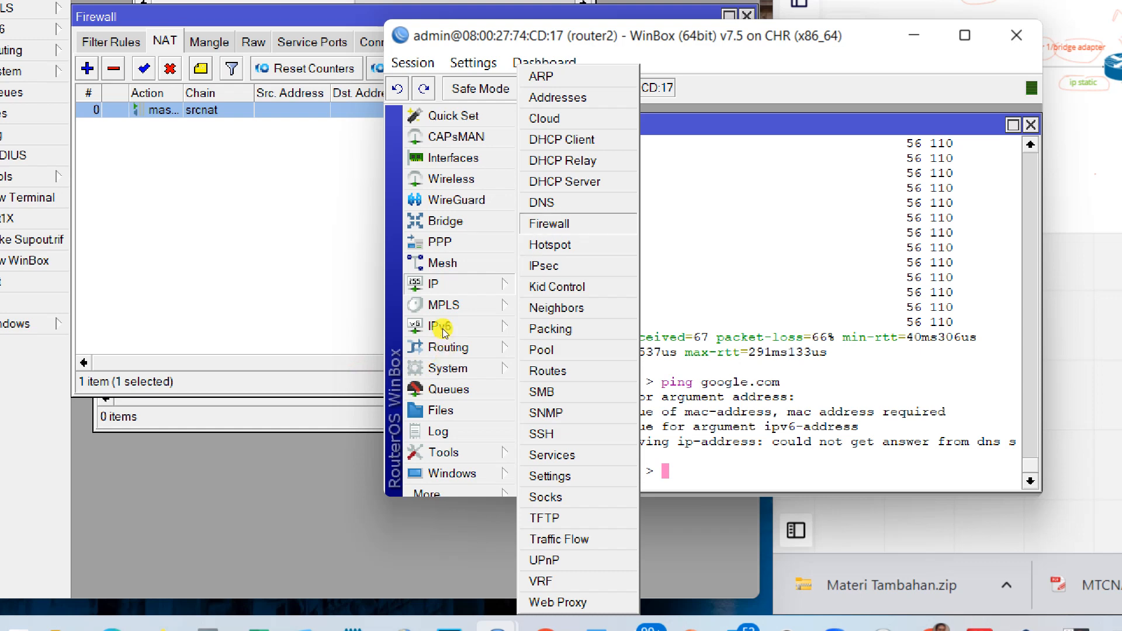
{"action": "left_click", "coordinate": [543, 203]}
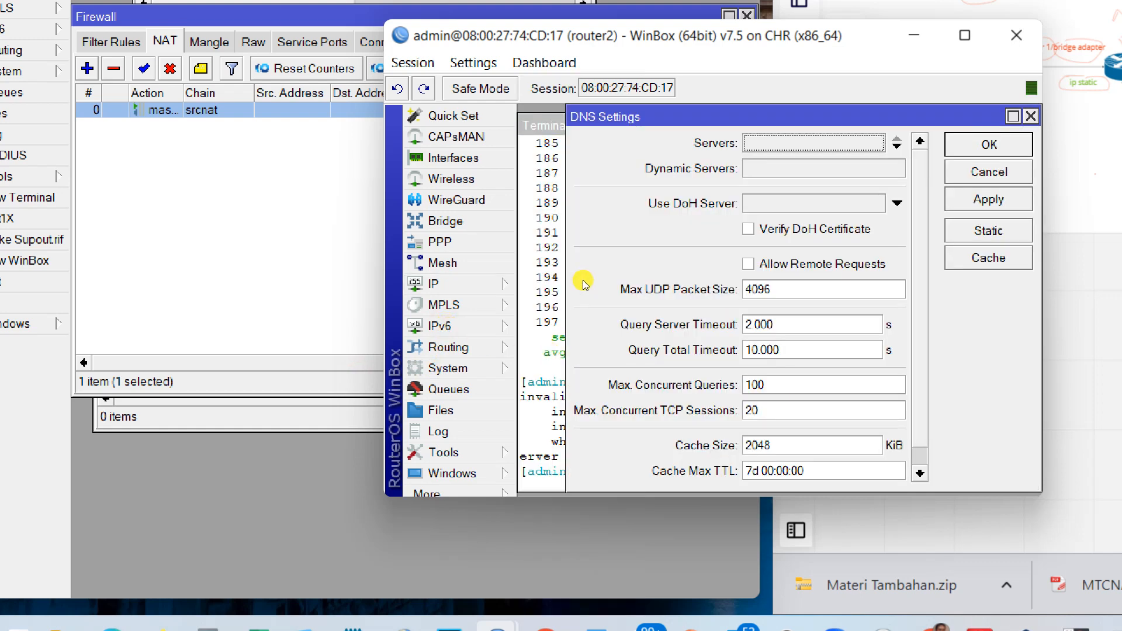
{"action": "left_click", "coordinate": [814, 143]}
{"action": "type", "text": "8.u"}
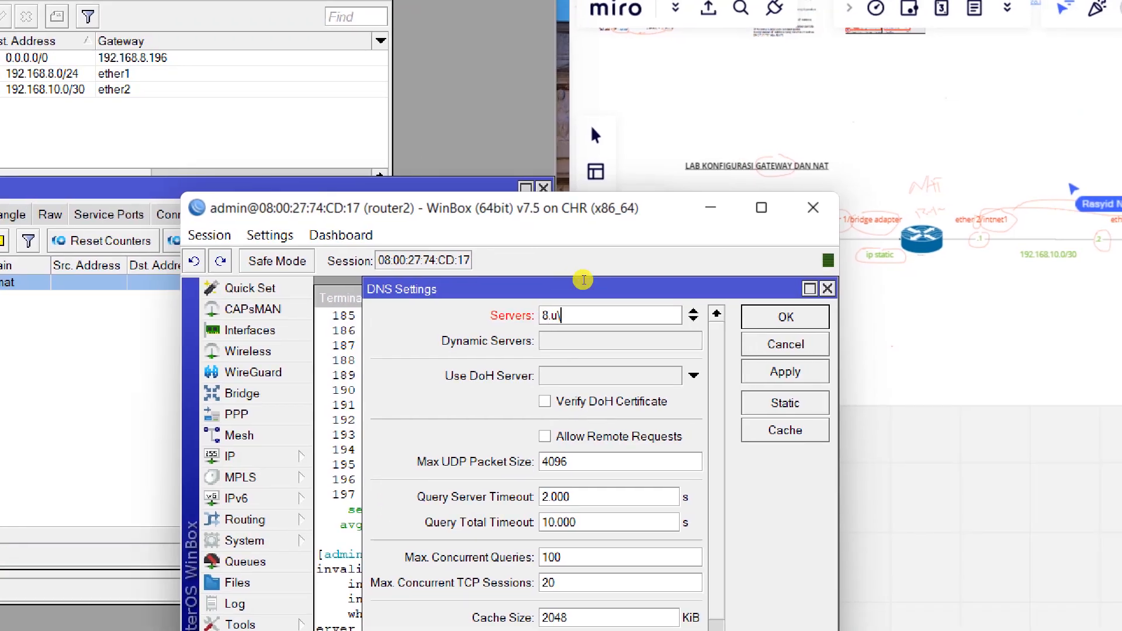
{"action": "key", "text": "BackSpace"}
{"action": "type", "text": "8.8.8"}
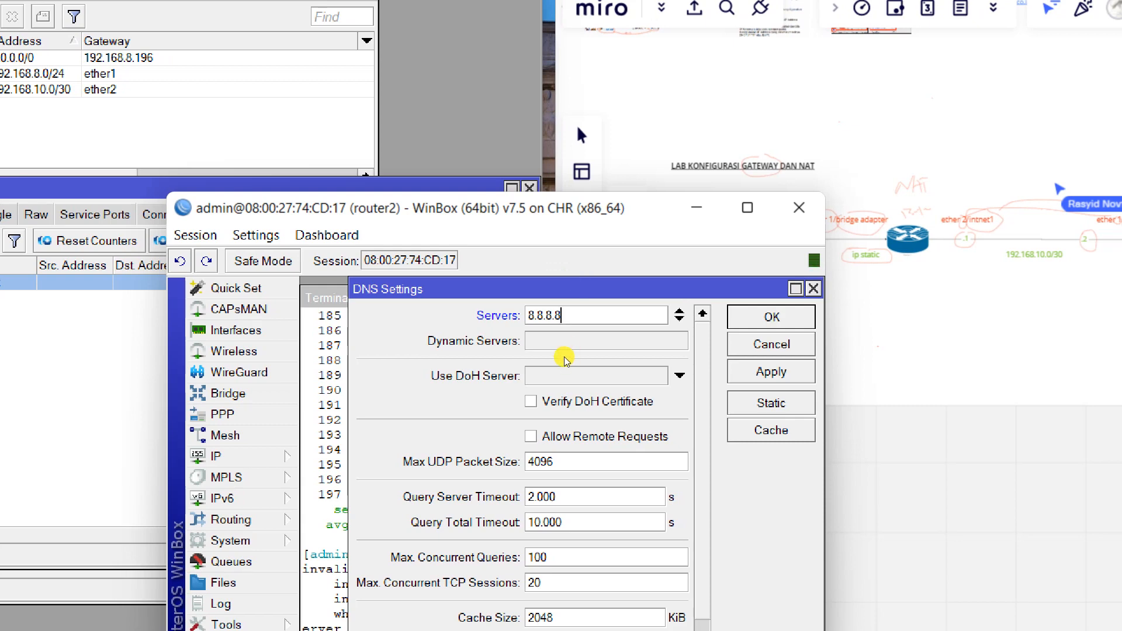
{"action": "left_click", "coordinate": [771, 372]}
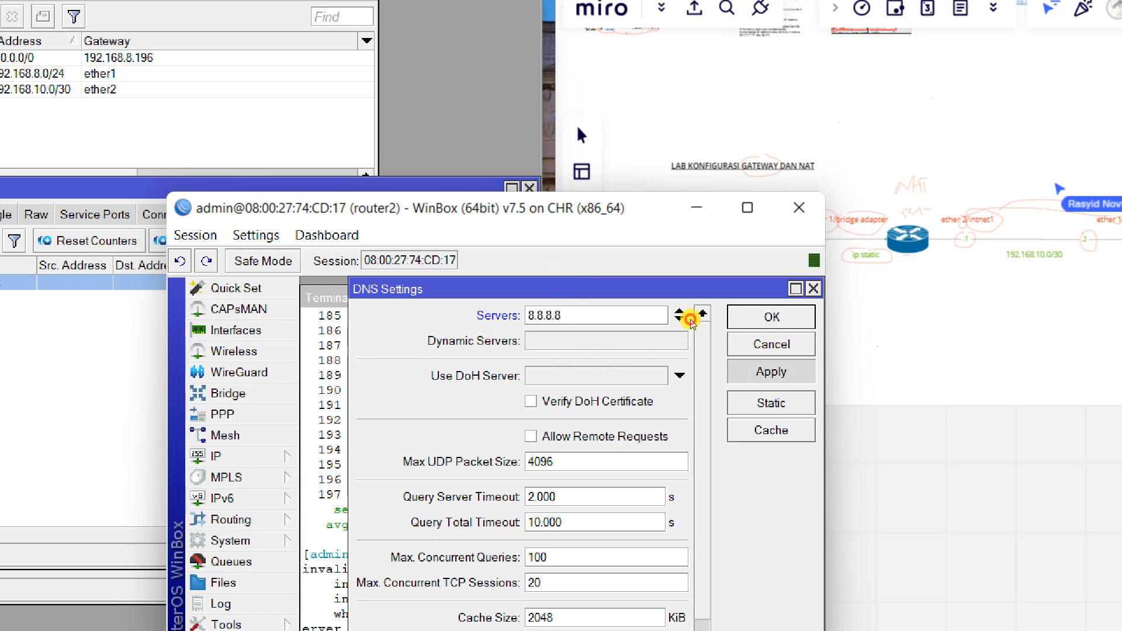
Ping google.com again, getting replies with 0% loss, then stop it.
{"action": "left_click", "coordinate": [409, 316]}
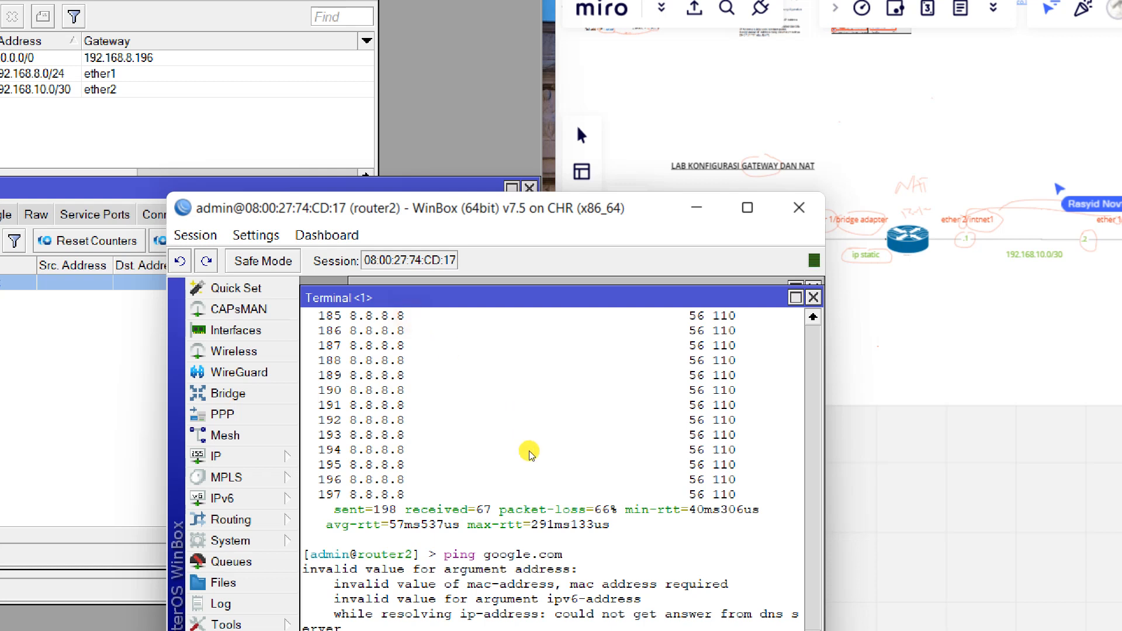
{"action": "type", "text": "ping"}
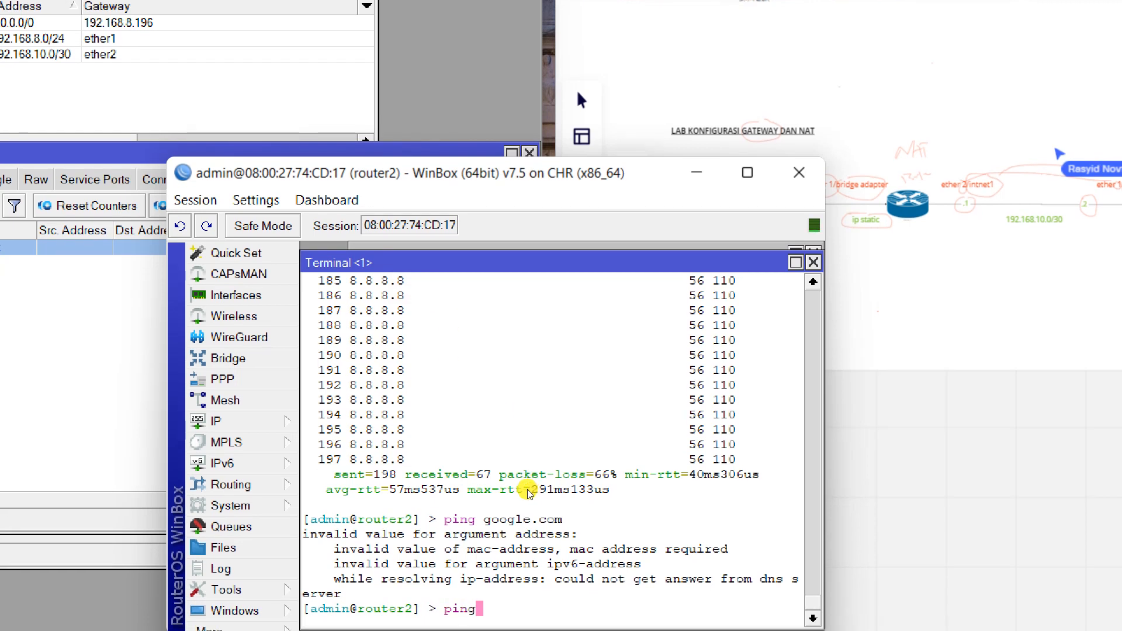
{"action": "type", "text": " google.com"}
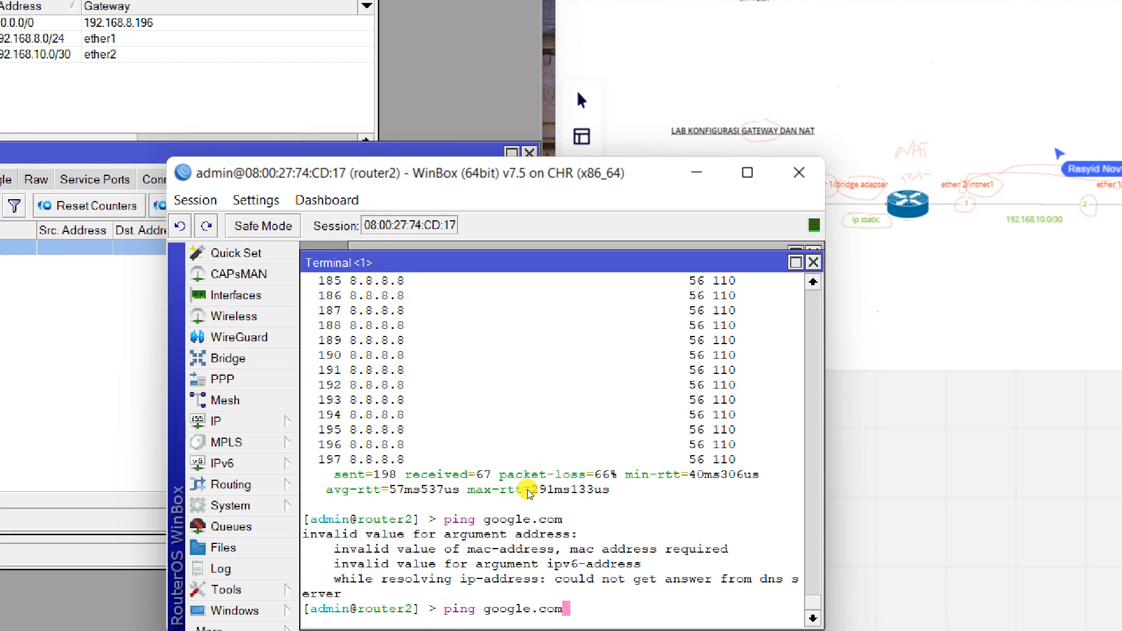
{"action": "key", "text": "Return"}
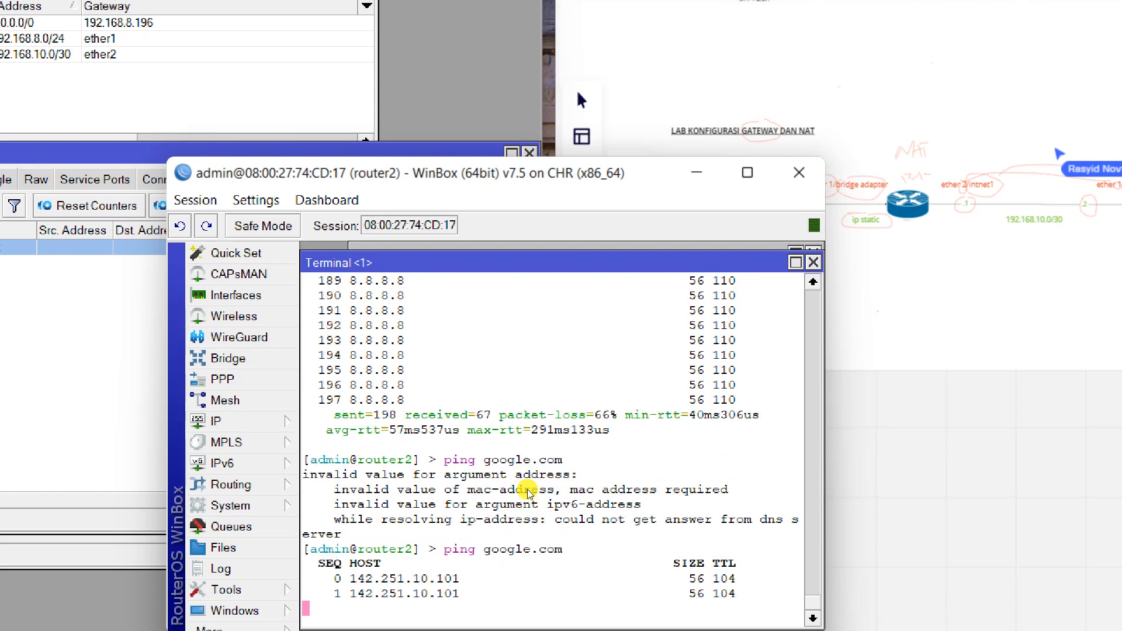
{"action": "key", "text": "ctrl+c"}
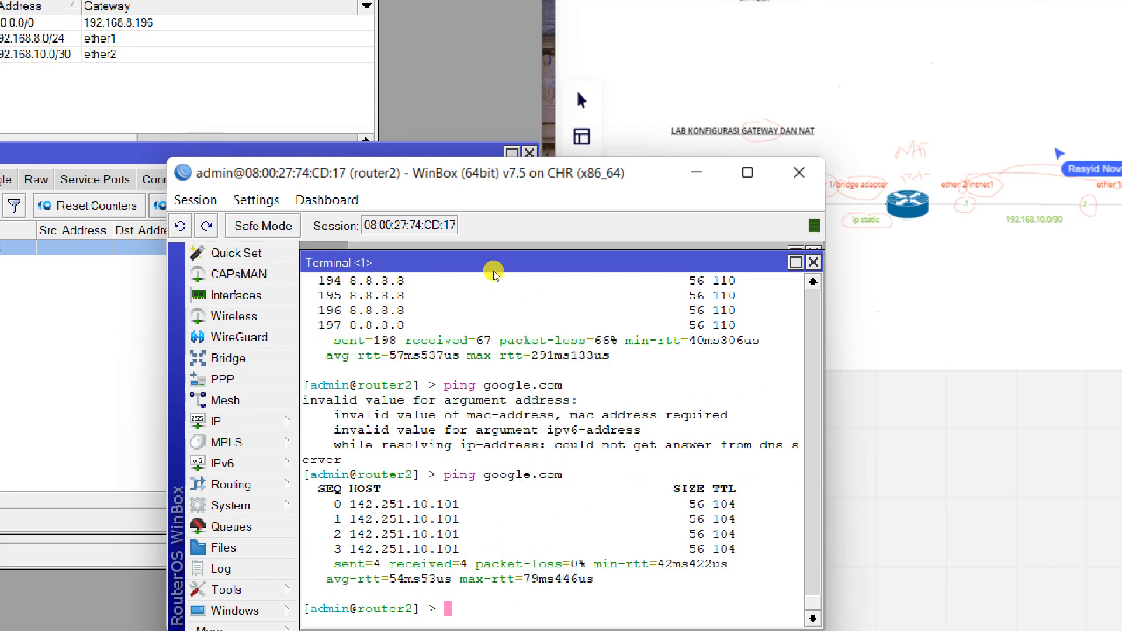
Flush router2's DNS cache and enter 192.168.10.1 as its DNS server.
{"action": "left_click", "coordinate": [222, 421]}
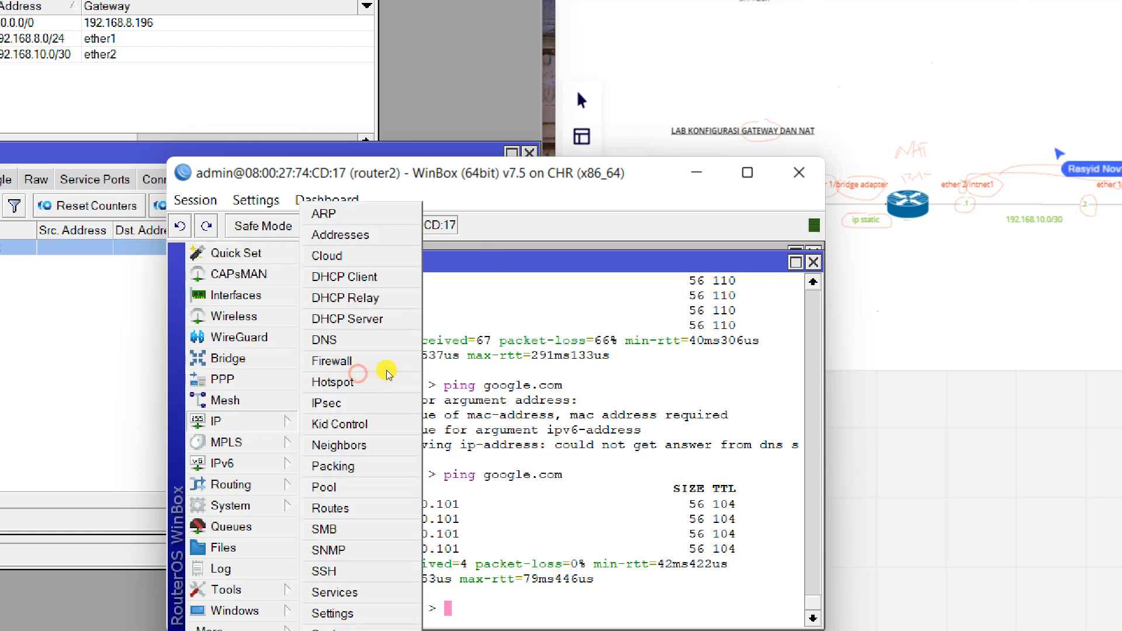
{"action": "left_click", "coordinate": [362, 340]}
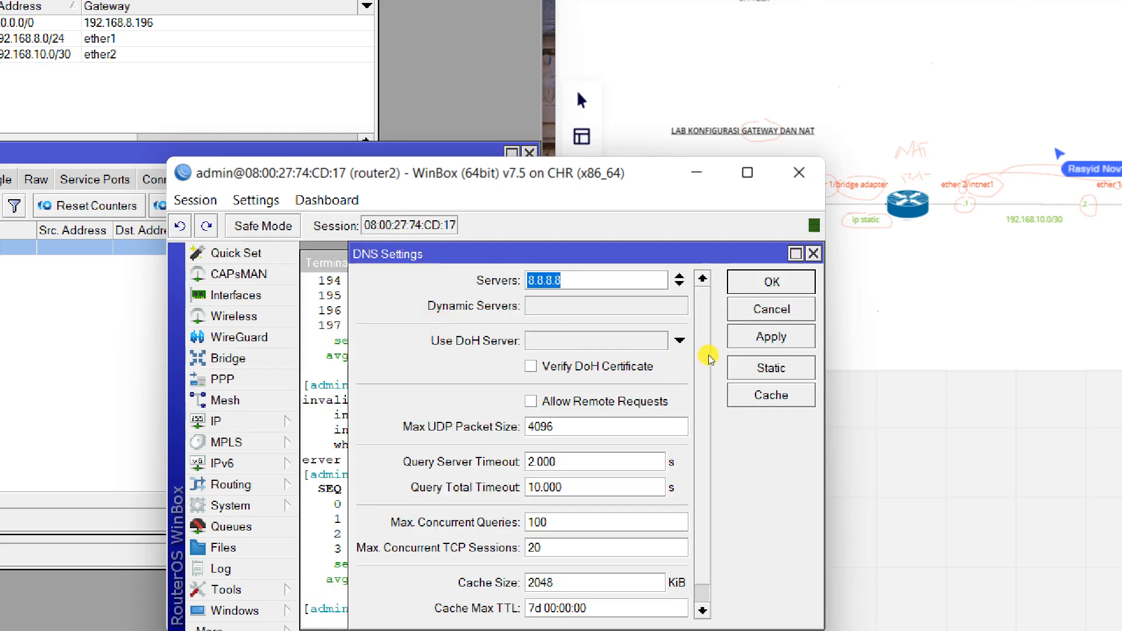
{"action": "left_click", "coordinate": [769, 393]}
{"action": "left_click", "coordinate": [427, 303]}
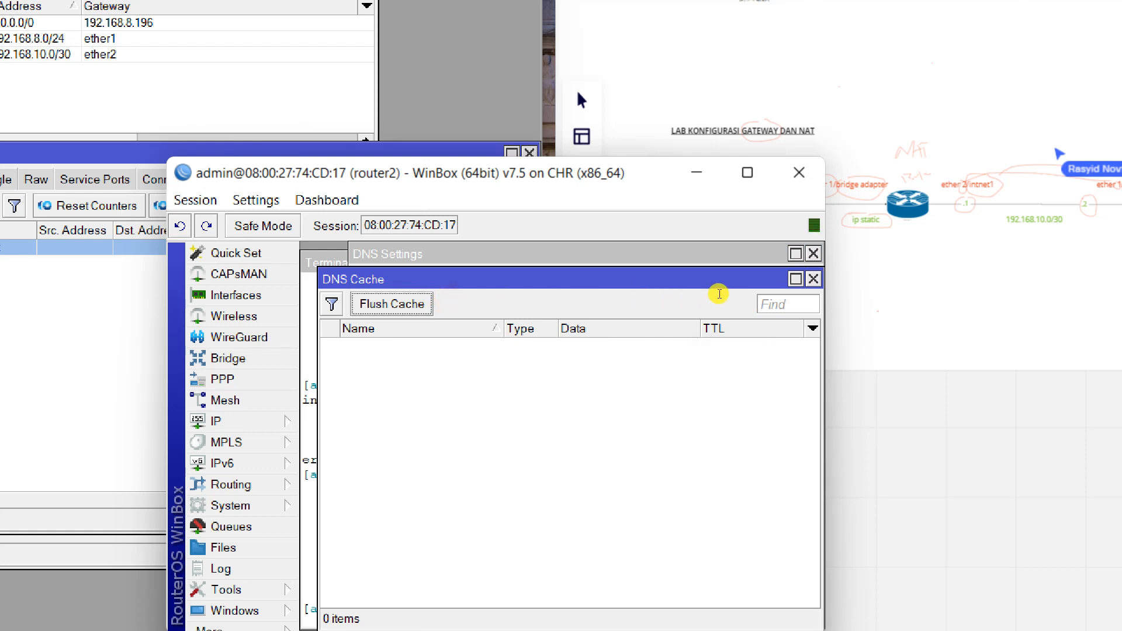
{"action": "left_click", "coordinate": [814, 279]}
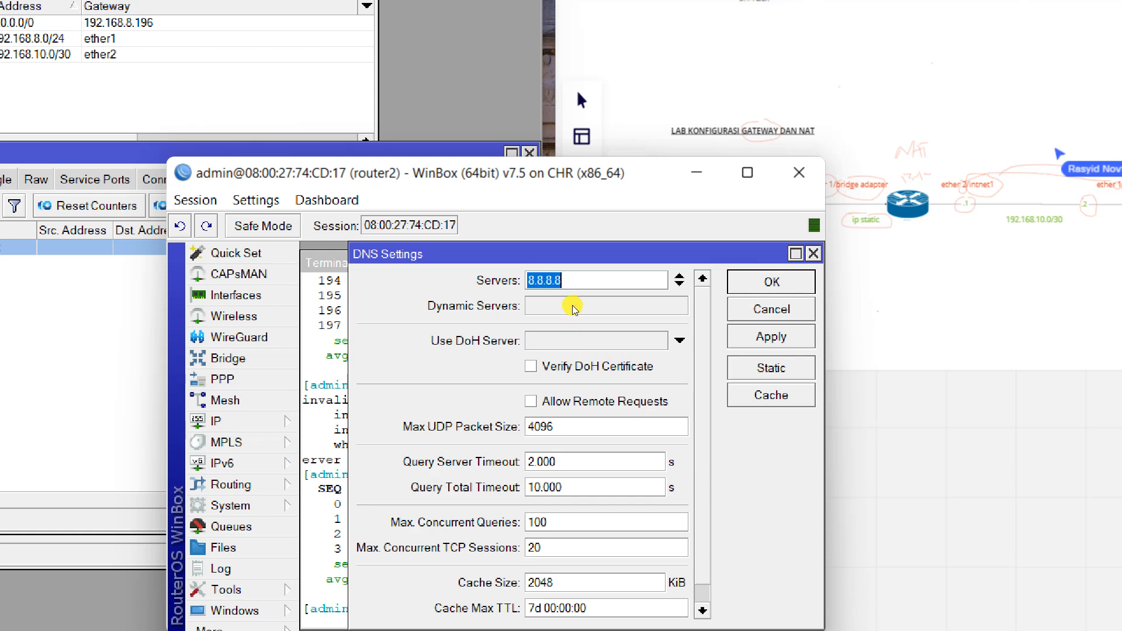
{"action": "type", "text": "192.168"}
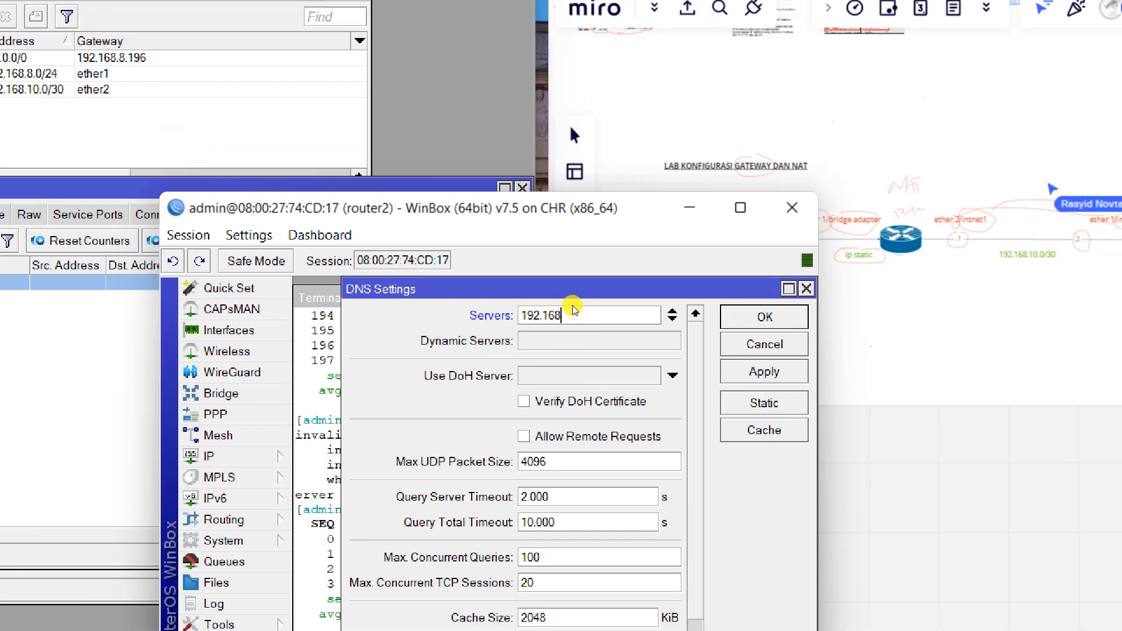
{"action": "type", "text": ".10.1"}
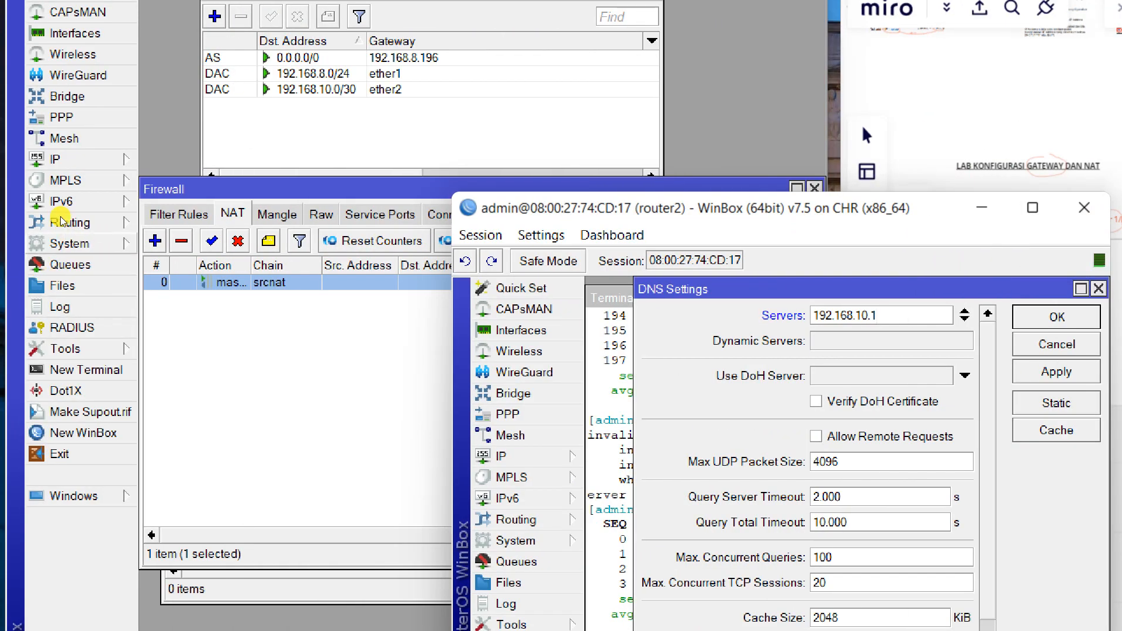
Check router1's DNS settings, which use 8.8.8.8, and close them with OK.
{"action": "left_click", "coordinate": [53, 159]}
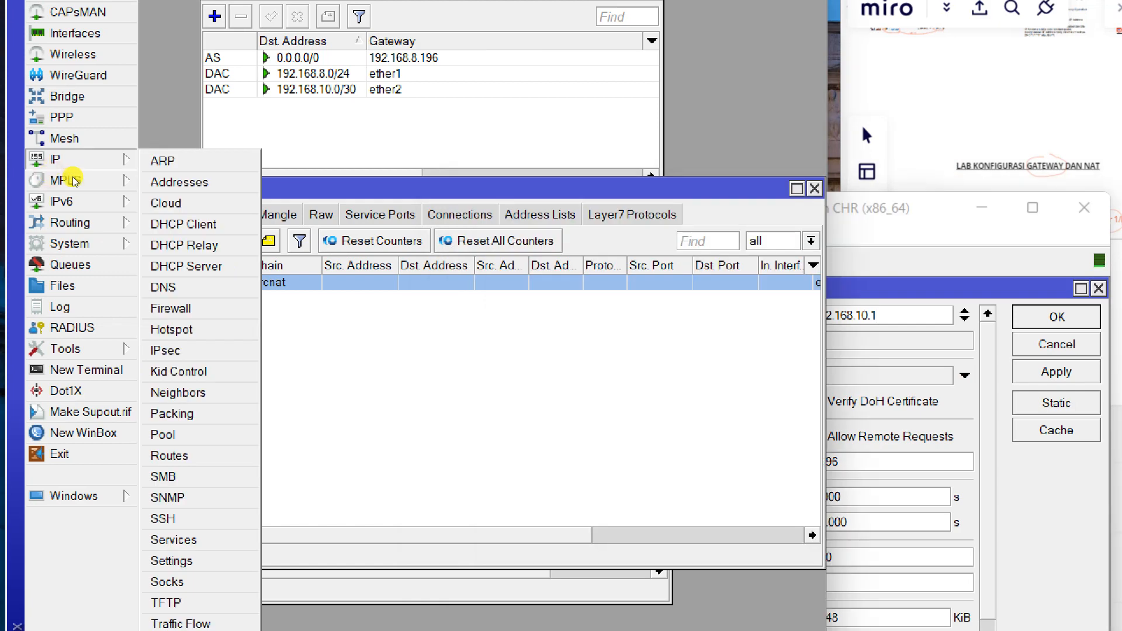
{"action": "left_click", "coordinate": [164, 287]}
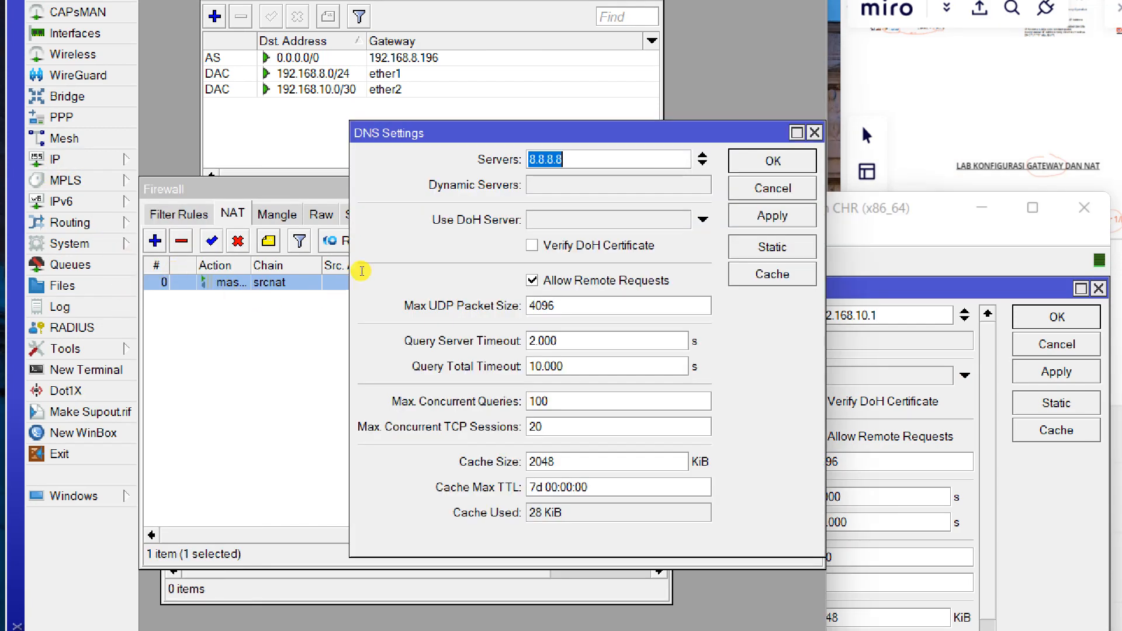
{"action": "key", "text": "Tab"}
{"action": "key", "text": "Tab"}
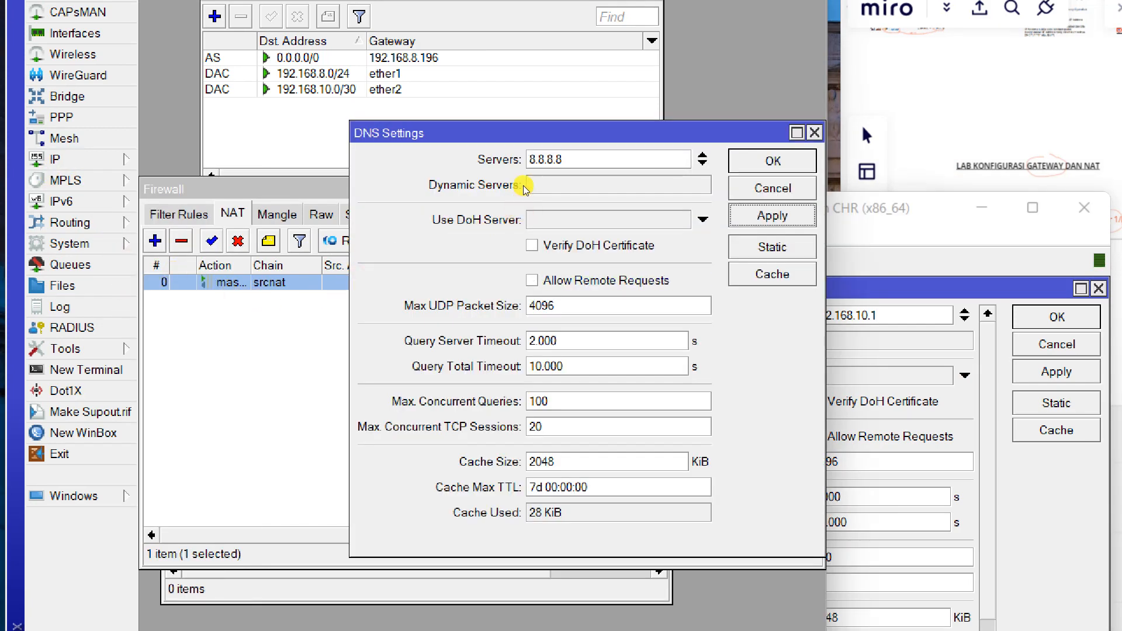
{"action": "key", "text": "Escape"}
{"action": "key", "text": "alt+Tab"}
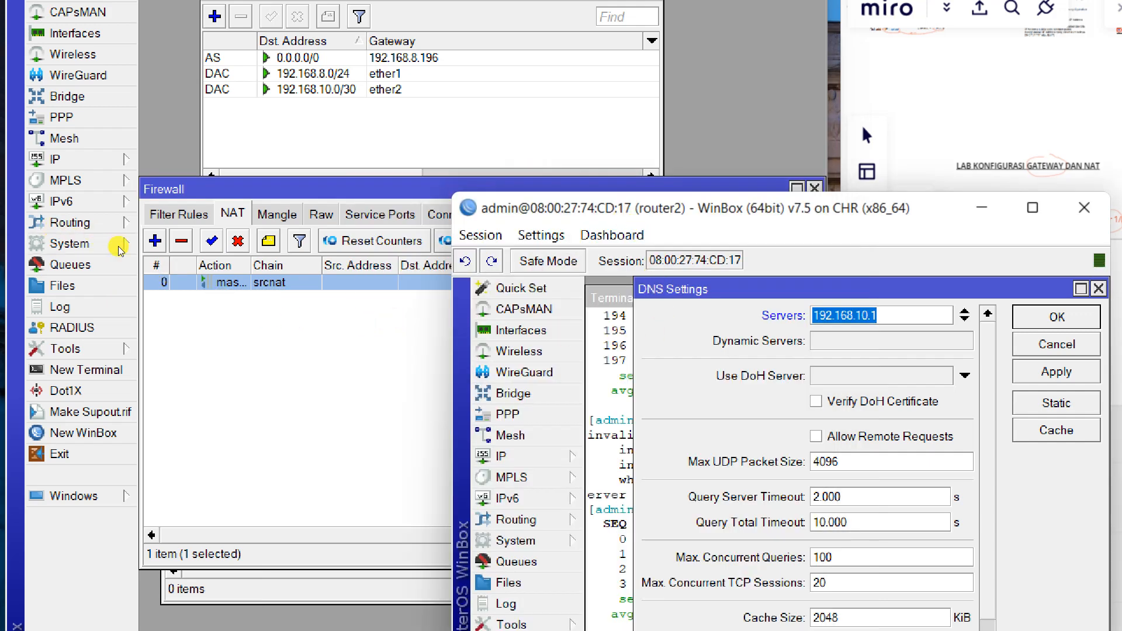
{"action": "left_click", "coordinate": [65, 164]}
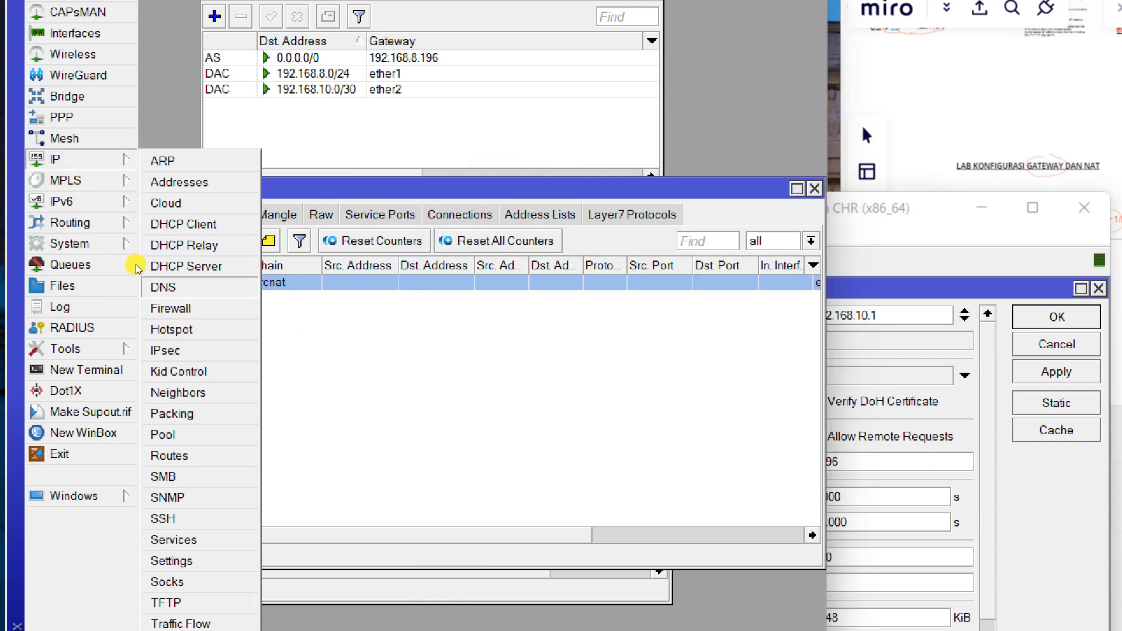
{"action": "left_click", "coordinate": [213, 262]}
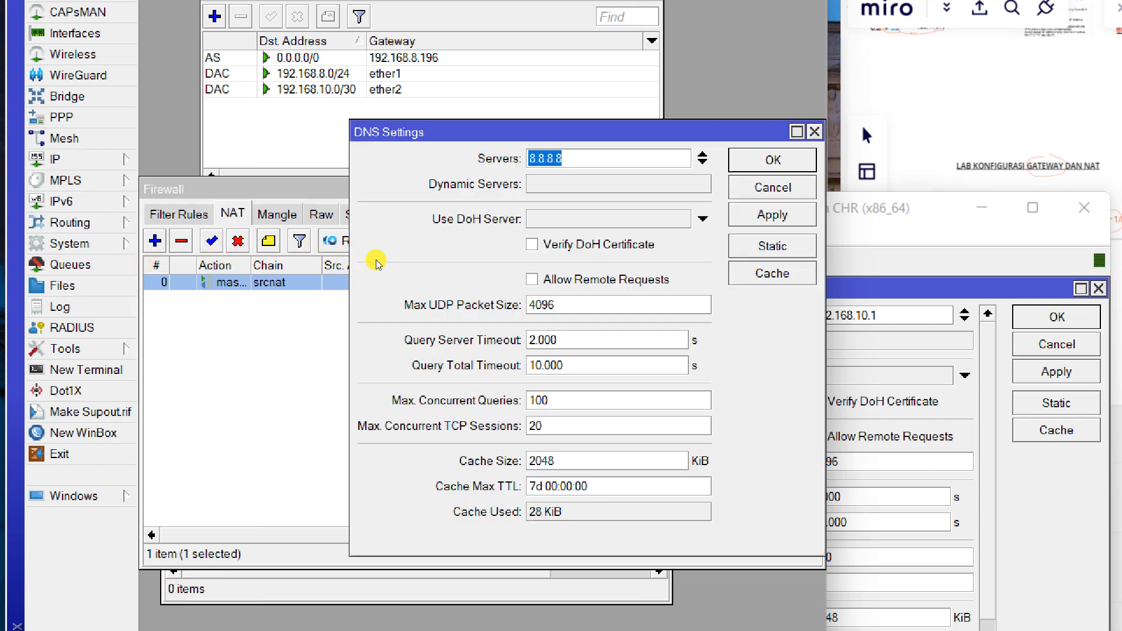
{"action": "left_click", "coordinate": [773, 215]}
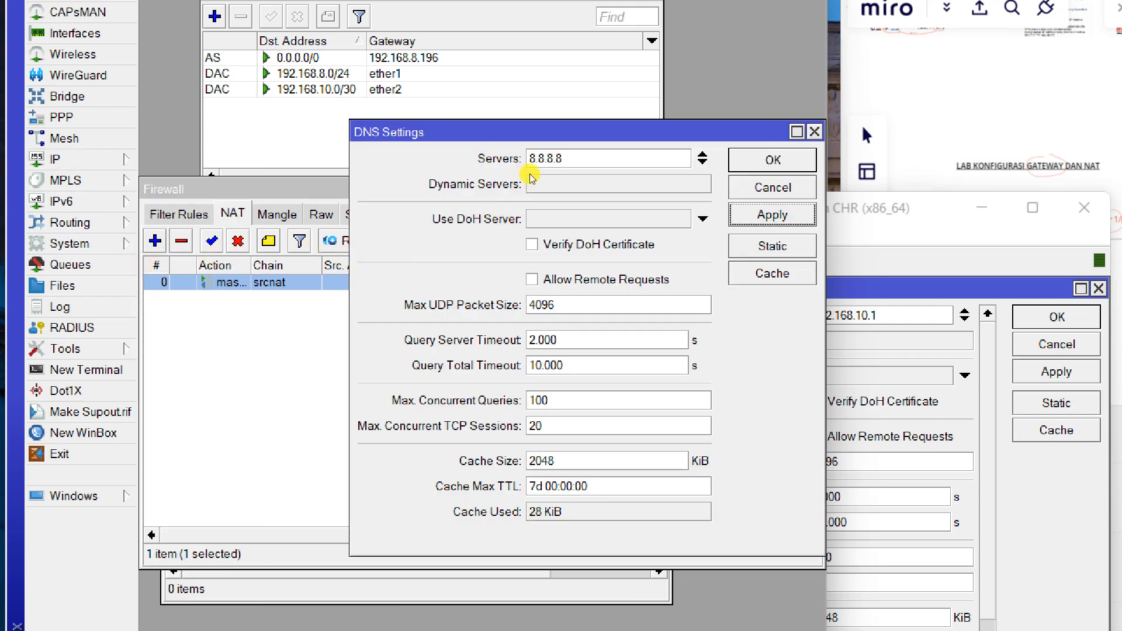
{"action": "left_click", "coordinate": [773, 160]}
Apply 192.168.10.1 as router2's DNS server.
{"action": "left_click", "coordinate": [903, 219]}
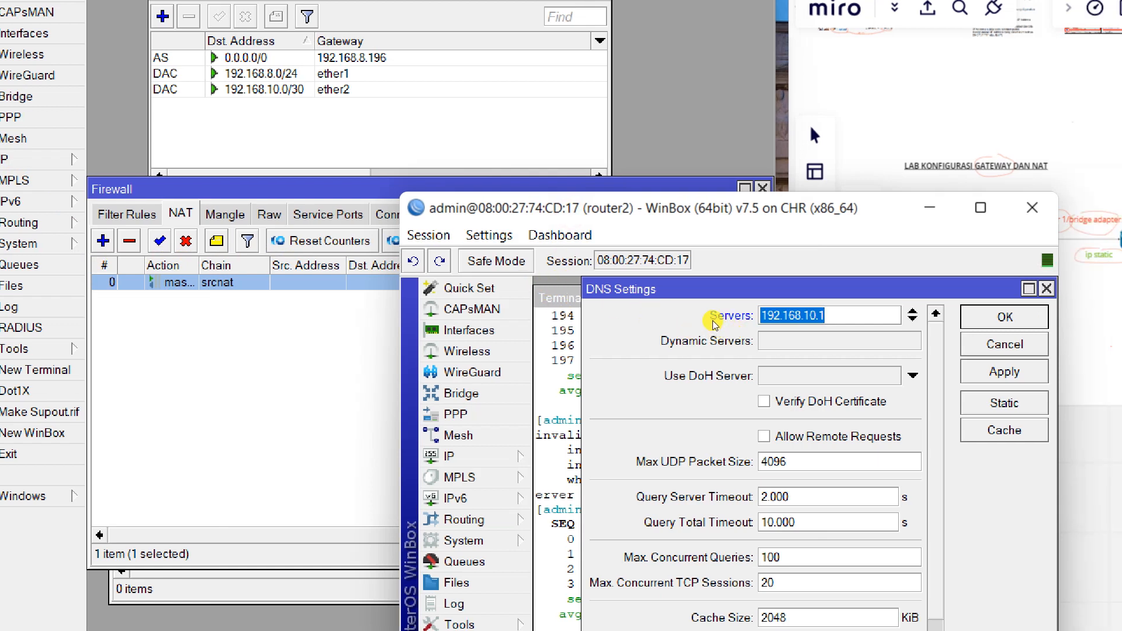
{"action": "left_click", "coordinate": [1004, 371]}
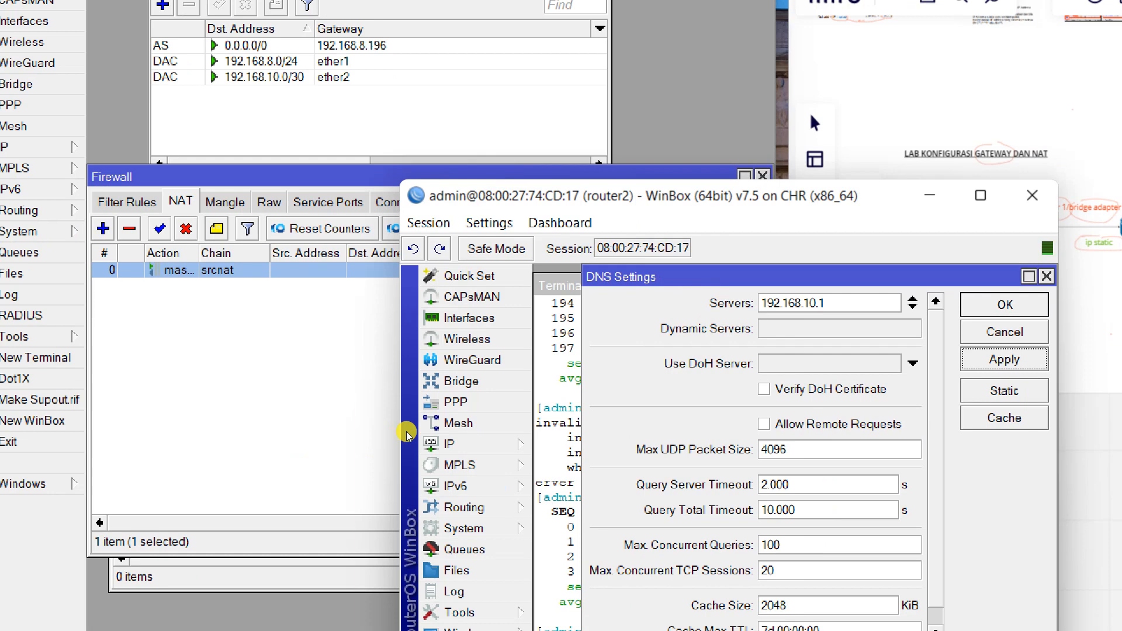
{"action": "left_click", "coordinate": [555, 433]}
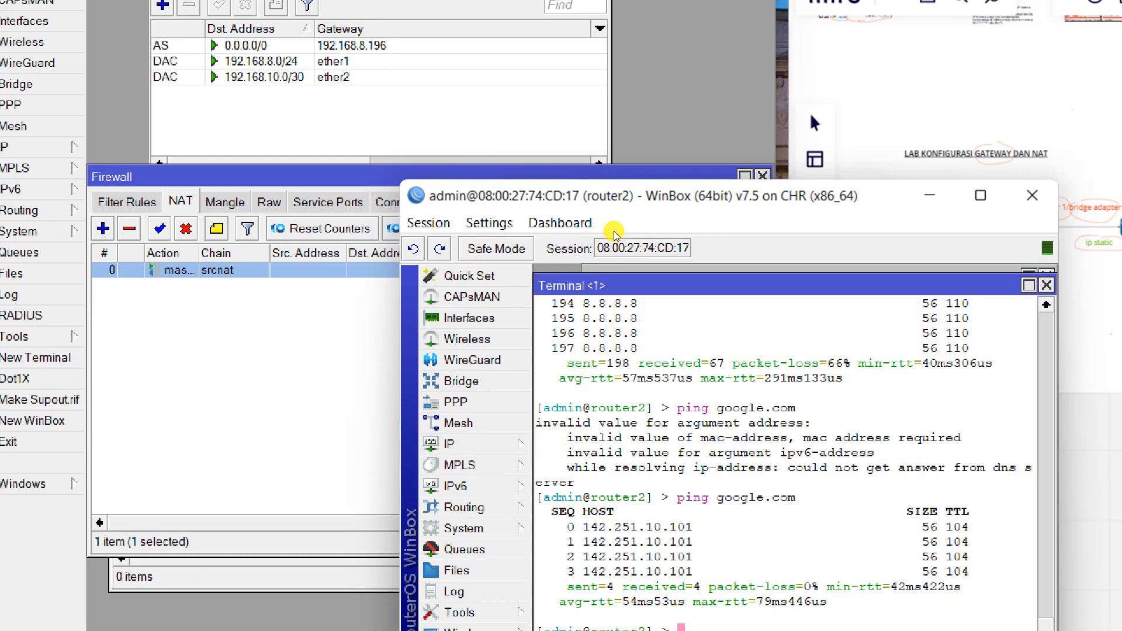
Ping google.com from router2 using the new DNS server.
{"action": "left_click_drag", "start_coordinate": [616, 210], "coordinate": [630, 164]}
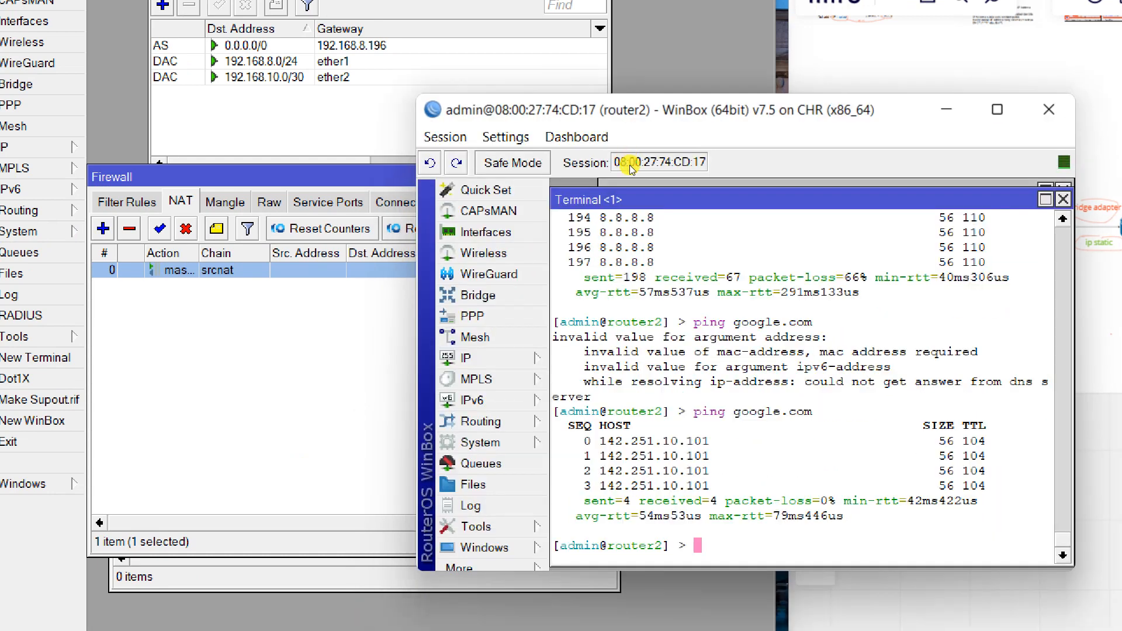
{"action": "type", "text": "ping google.com"}
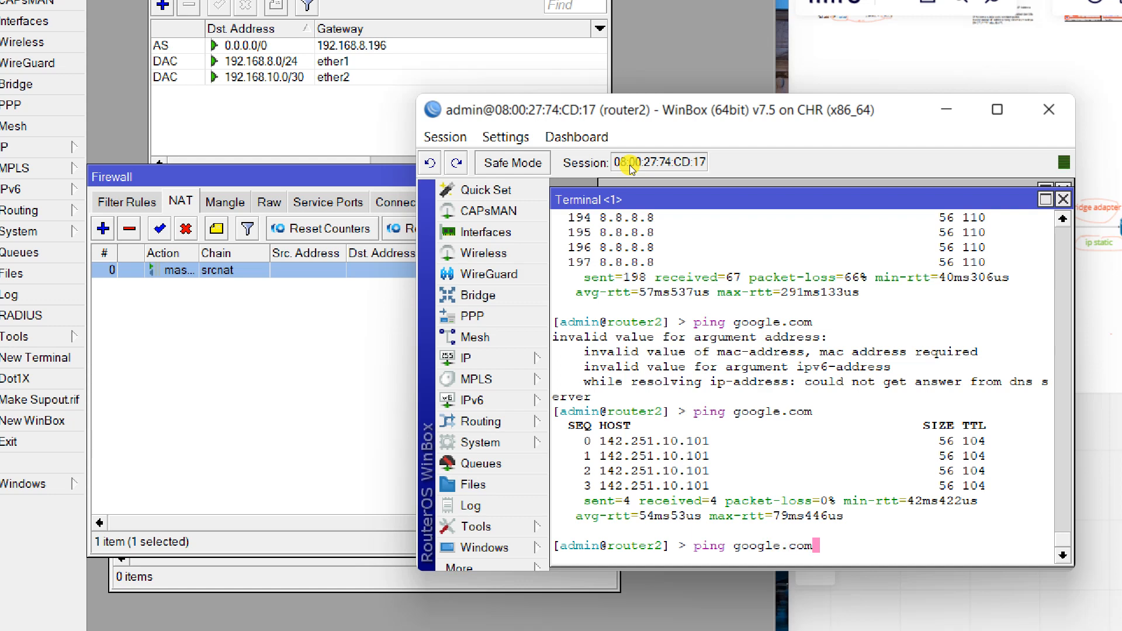
{"action": "key", "text": "Return"}
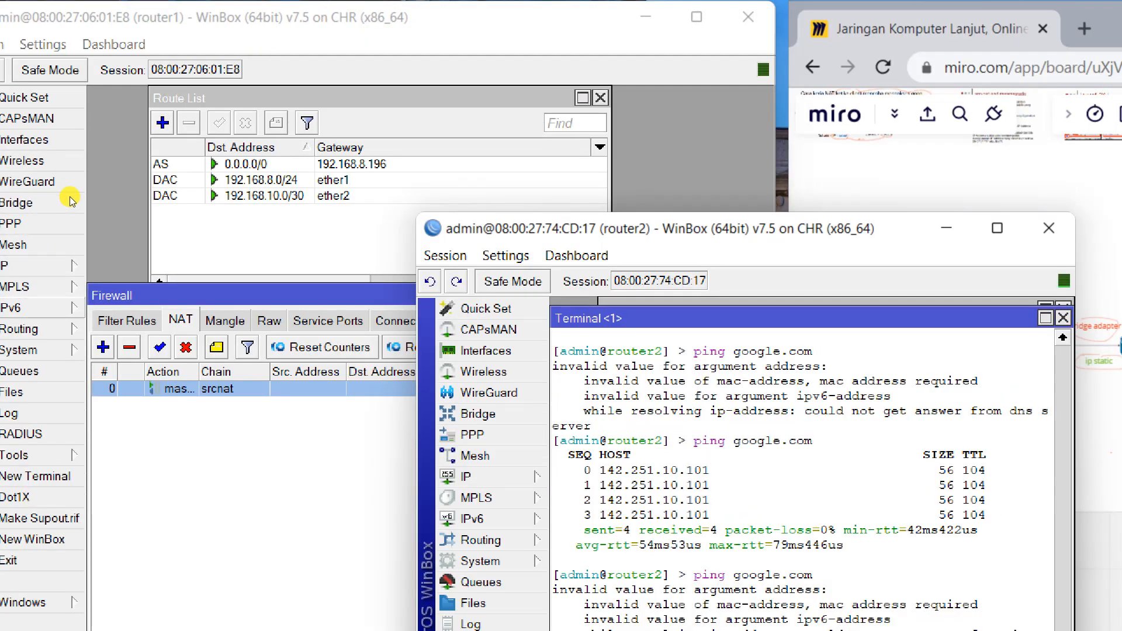
Enable Allow Remote Requests in router1's DNS, then rerun router2's ping to google.com.
{"action": "left_click", "coordinate": [67, 147]}
{"action": "left_click", "coordinate": [117, 394]}
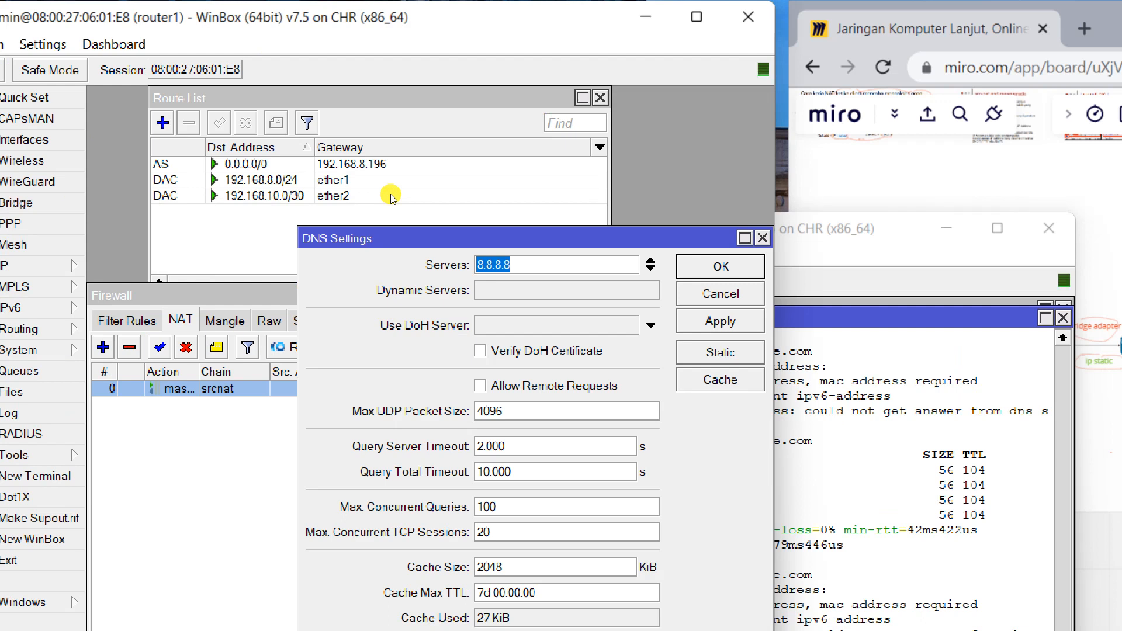
{"action": "left_click", "coordinate": [480, 386]}
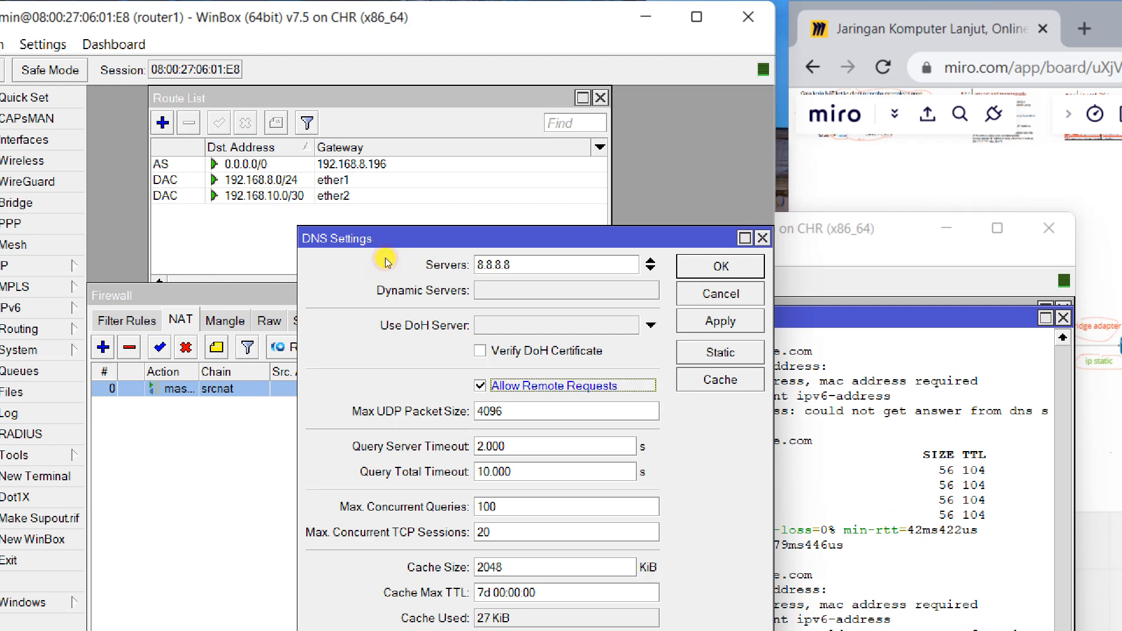
{"action": "left_click", "coordinate": [720, 321]}
{"action": "left_click", "coordinate": [824, 411]}
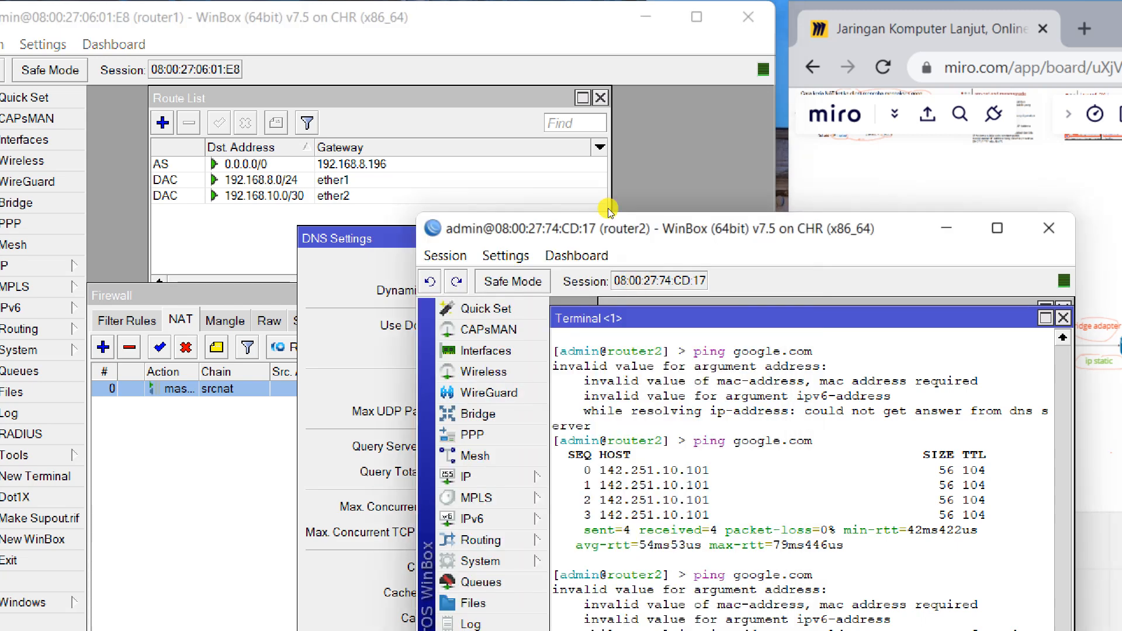
{"action": "left_click_drag", "start_coordinate": [763, 228], "coordinate": [748, 144]}
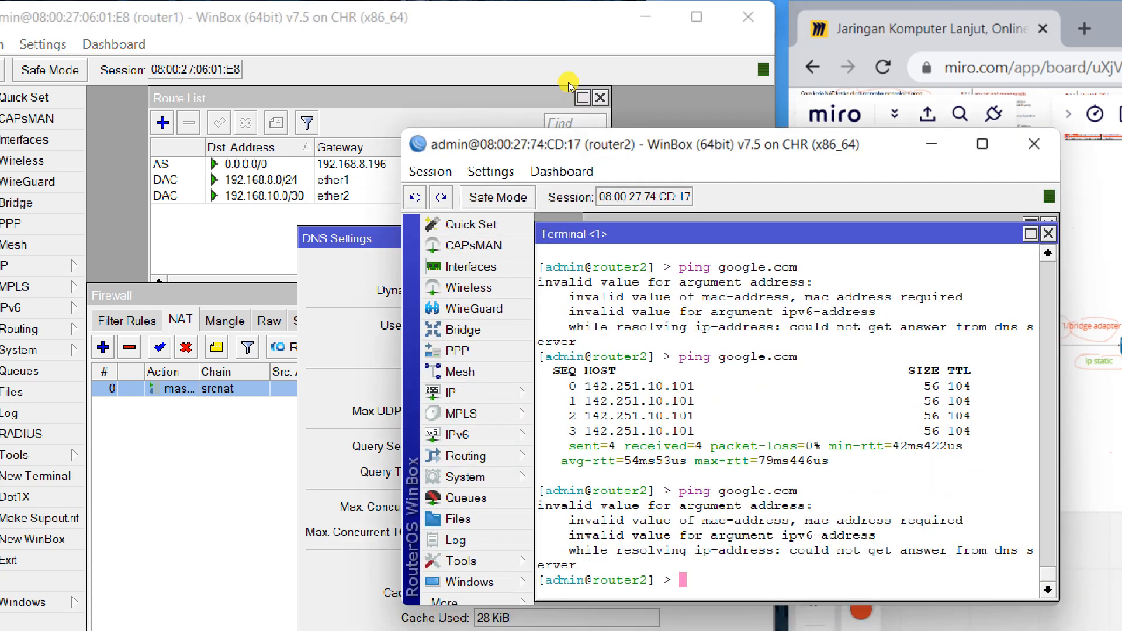
{"action": "key", "text": "Up"}
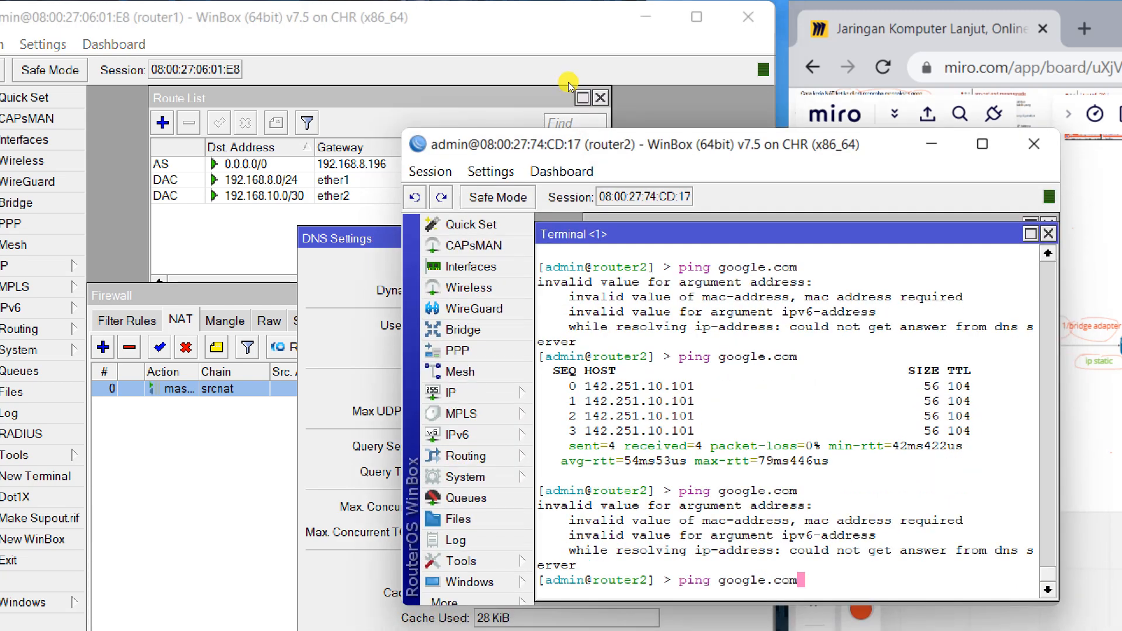
{"action": "key", "text": "Return"}
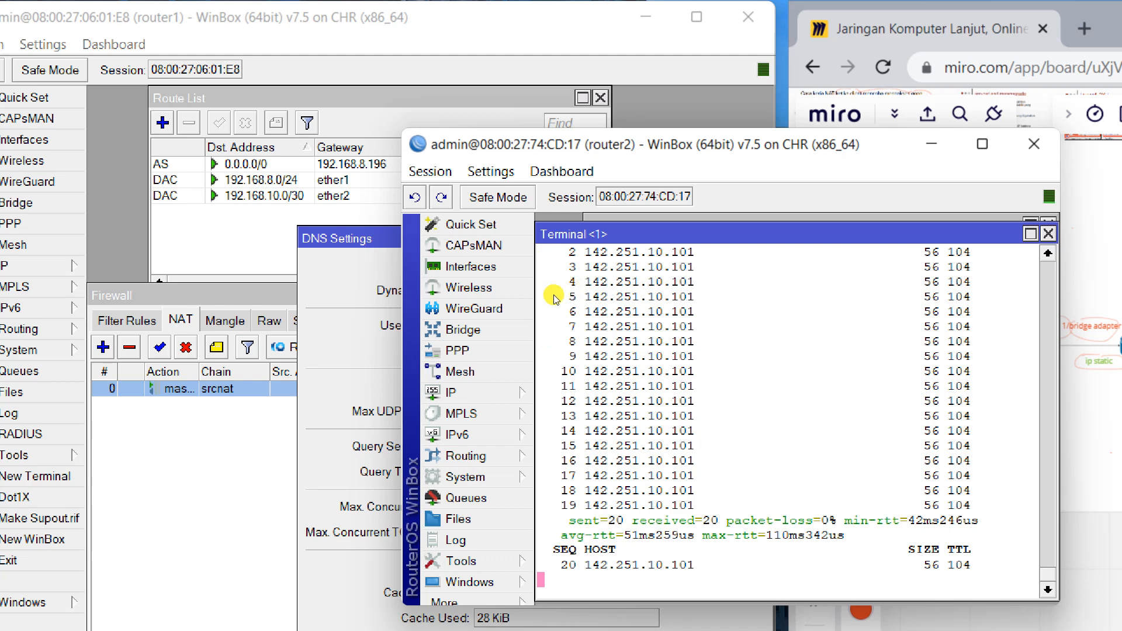
Confirm router1's DNS settings with OK and return to router2's window.
{"action": "left_click", "coordinate": [253, 190]}
{"action": "left_click_drag", "start_coordinate": [292, 157], "coordinate": [256, 99]}
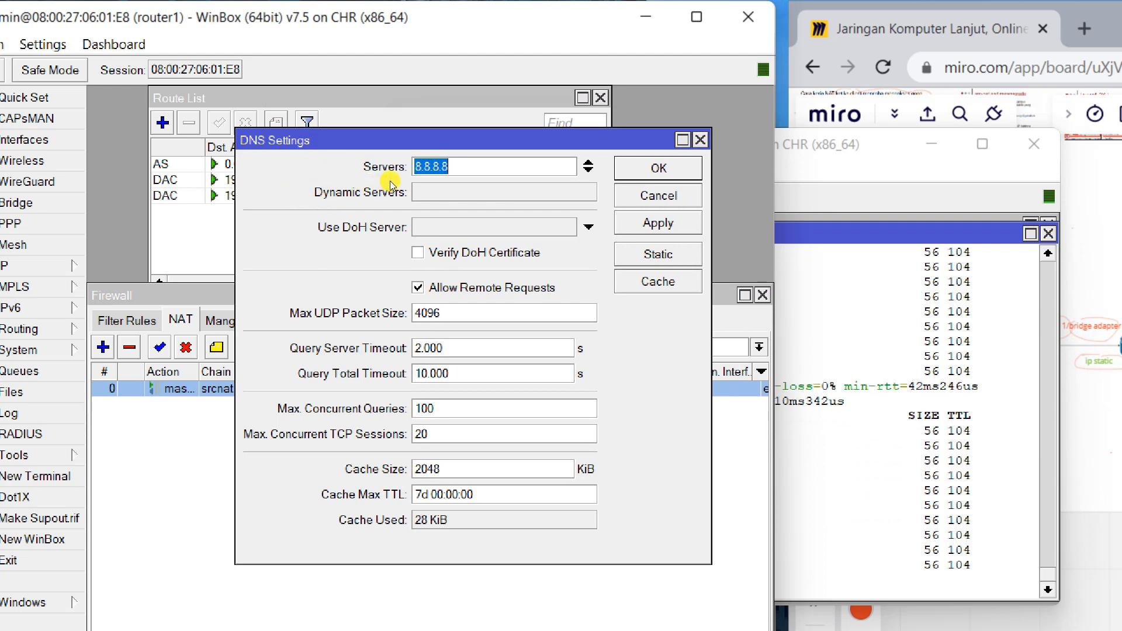
{"action": "key", "text": "Return"}
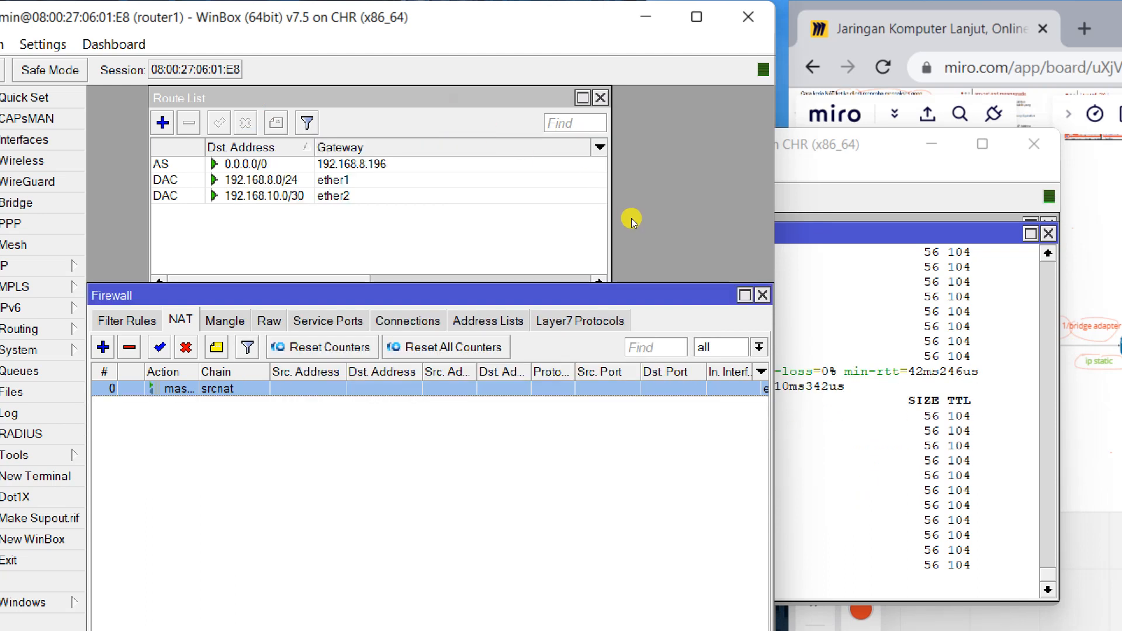
{"action": "key", "text": "alt+Tab"}
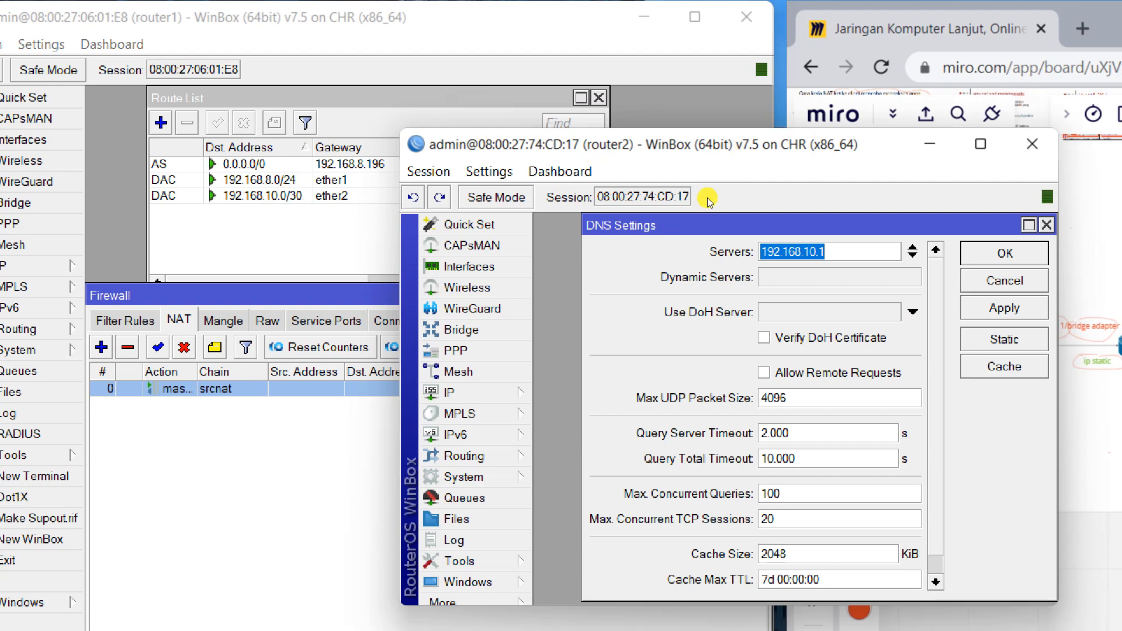
{"action": "left_click", "coordinate": [695, 173]}
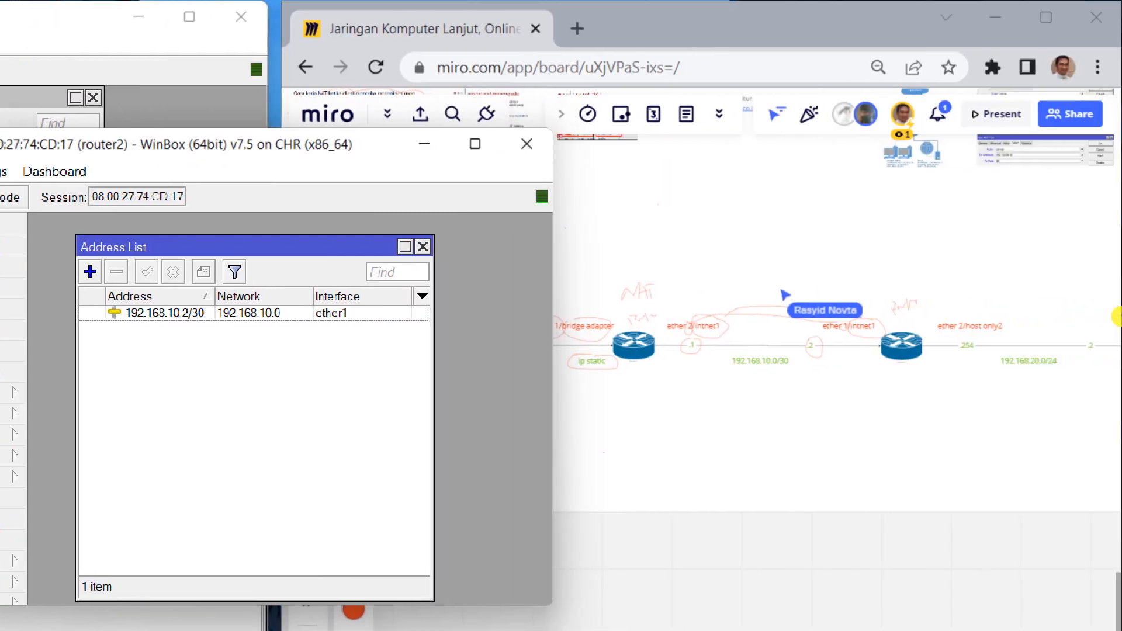
Circle the /24 of 192.168.20.0/24 on the Miro diagram.
{"action": "scroll", "coordinate": [1066, 254], "scroll_direction": "up", "scroll_amount": 3}
{"action": "left_click_drag", "start_coordinate": [1075, 254], "coordinate": [1012, 247]}
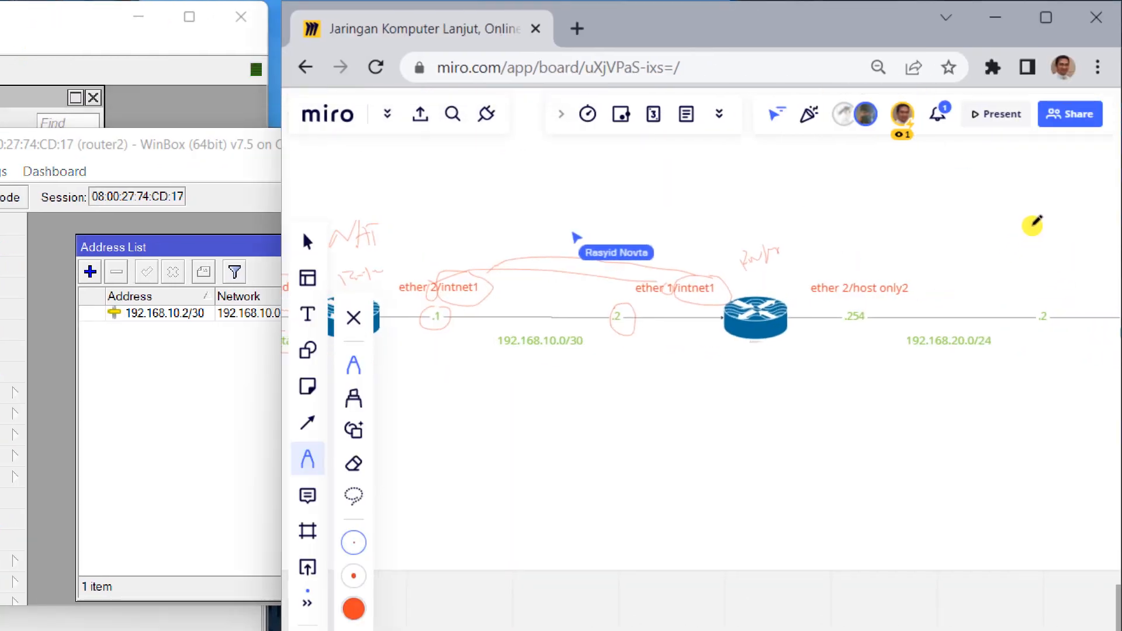
{"action": "mouse_move", "coordinate": [1023, 219]}
{"action": "left_mouse_down"}
{"action": "mouse_move", "coordinate": [1038, 244]}
{"action": "mouse_move", "coordinate": [1039, 221]}
{"action": "left_mouse_up"}
Change the client-side address label from .2 to .1.
{"action": "left_click_drag", "start_coordinate": [1015, 258], "coordinate": [968, 263]}
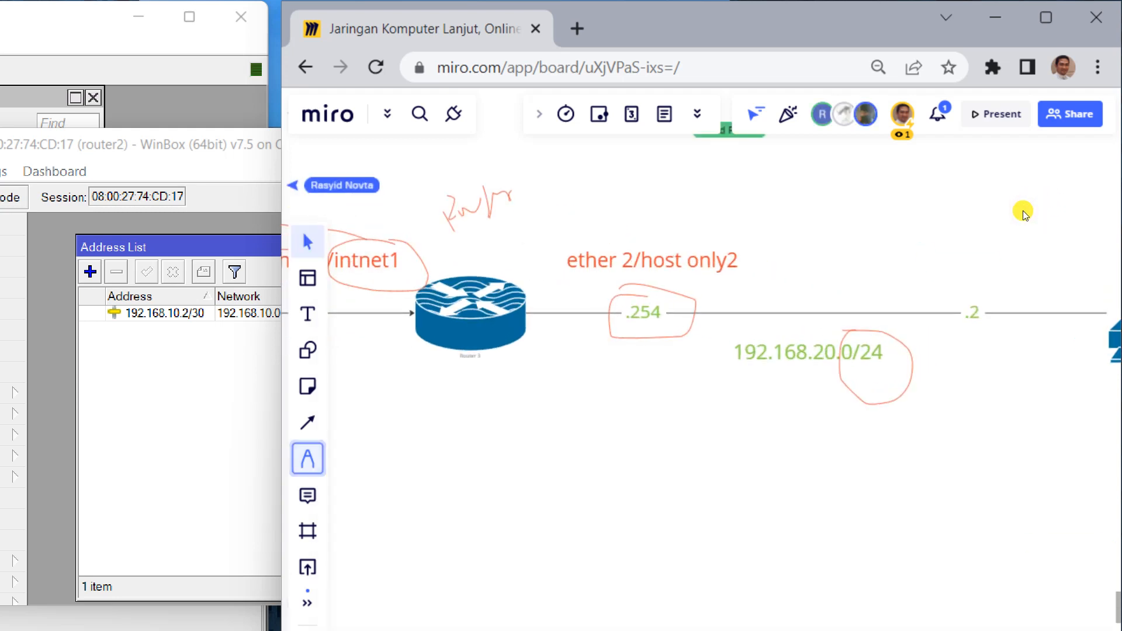
{"action": "left_click", "coordinate": [1027, 209]}
{"action": "left_click", "coordinate": [1027, 210]}
{"action": "left_click", "coordinate": [1026, 213]}
{"action": "key", "text": "BackSpace"}
{"action": "type", "text": "1"}
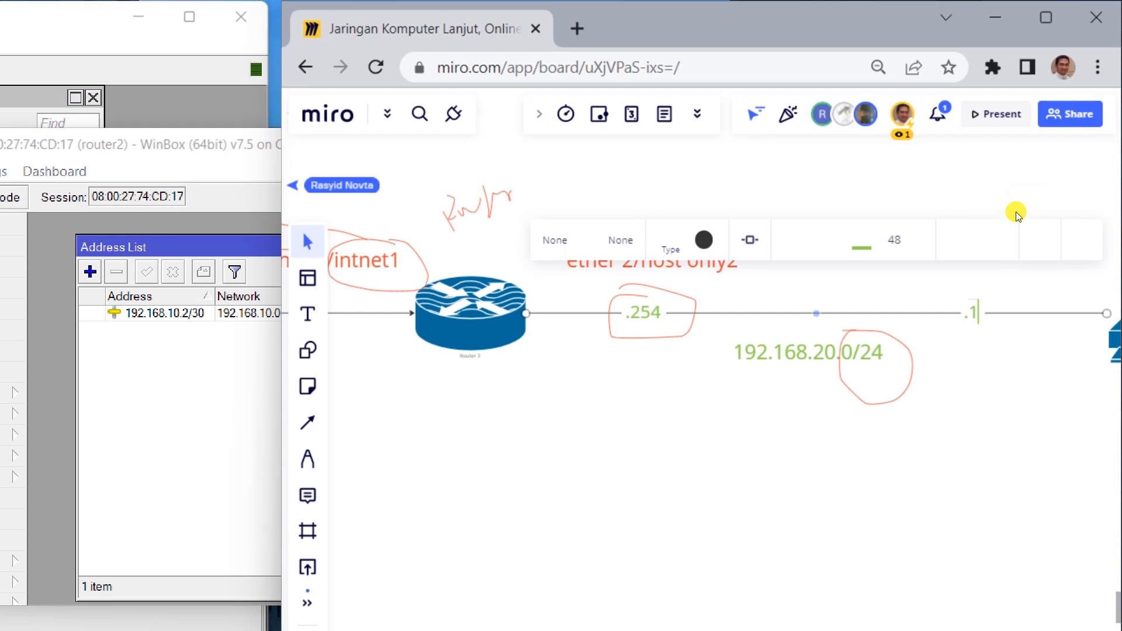
{"action": "left_click", "coordinate": [1029, 250]}
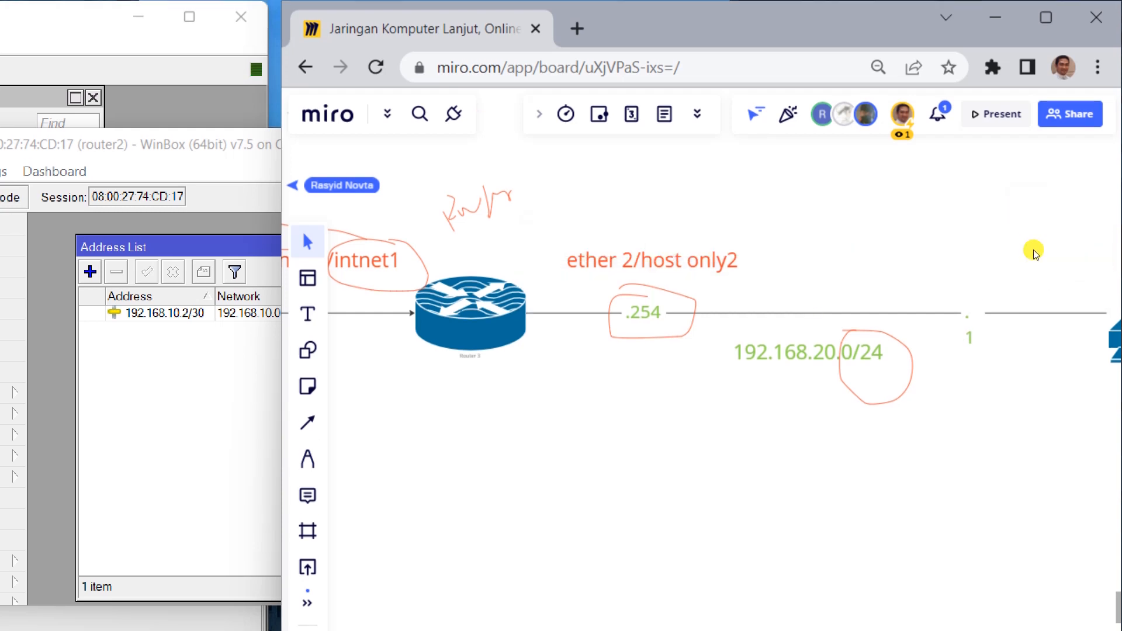
Bring the client PC into view, then move router2's WinBox window right.
{"action": "scroll", "coordinate": [1024, 253], "scroll_direction": "down", "scroll_amount": 2}
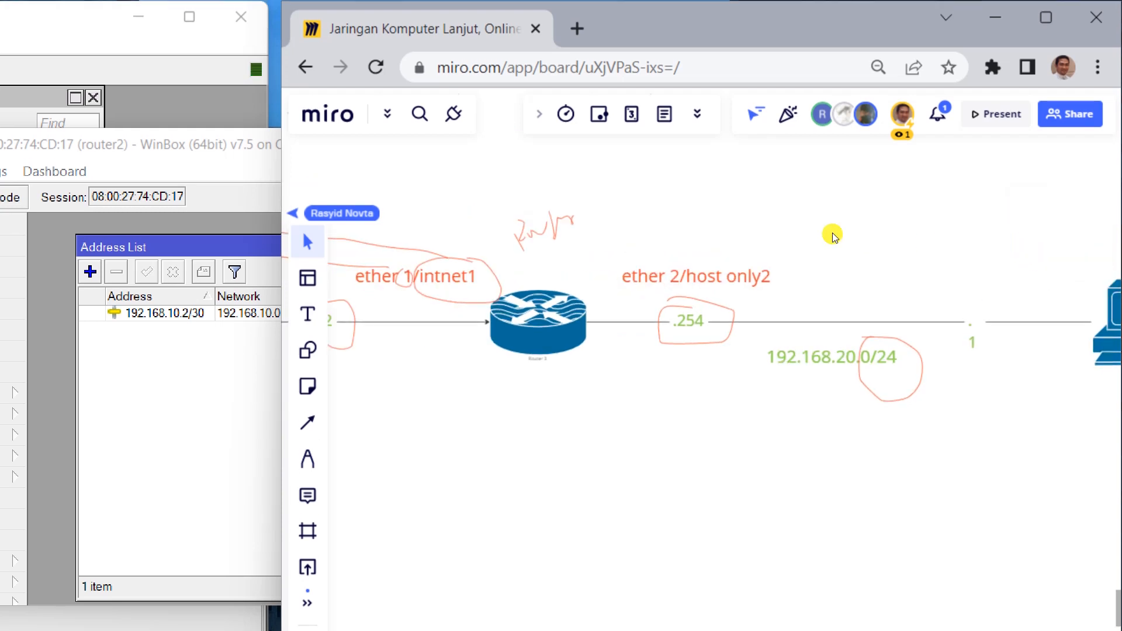
{"action": "left_click_drag", "start_coordinate": [1071, 235], "coordinate": [1010, 245]}
{"action": "scroll", "coordinate": [984, 255], "scroll_direction": "down", "scroll_amount": 2}
{"action": "scroll", "coordinate": [982, 252], "scroll_direction": "down", "scroll_amount": 2}
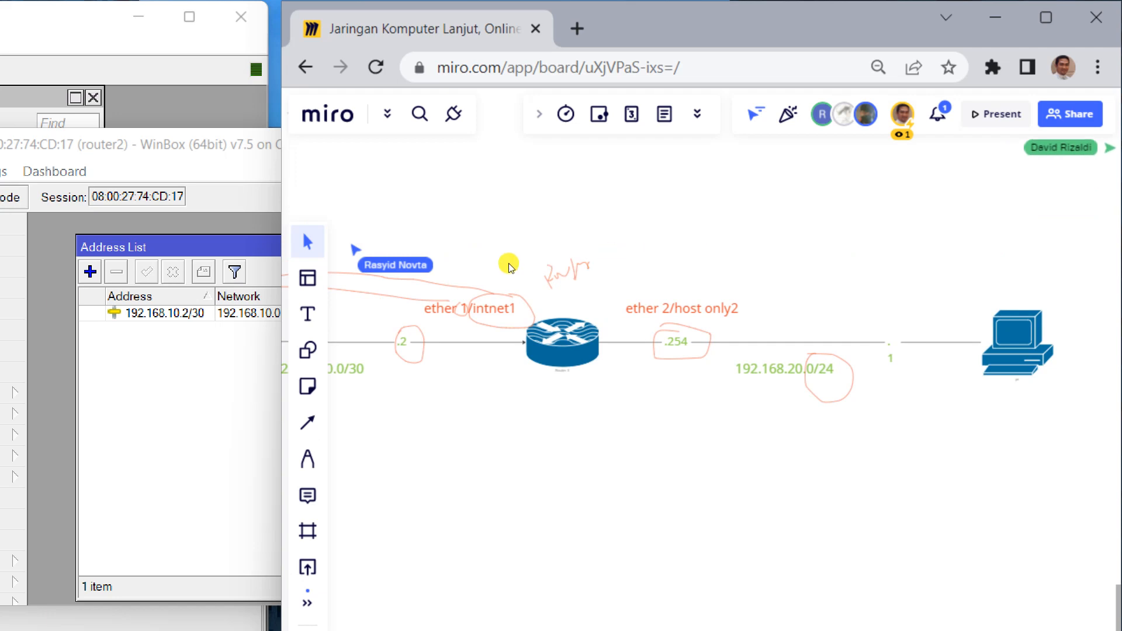
{"action": "key", "text": "alt+Tab"}
{"action": "left_click_drag", "start_coordinate": [501, 101], "coordinate": [553, 94]}
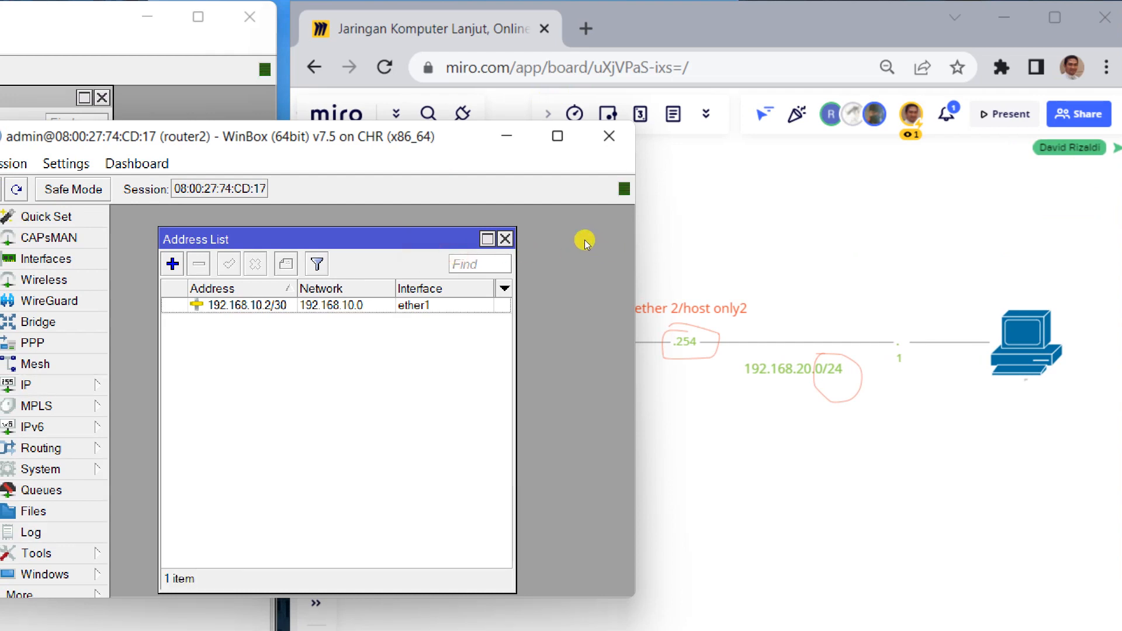
Add the address 192.168.20.254/24 on interface ether2 to router2 and confirm it.
{"action": "left_click", "coordinate": [172, 264]}
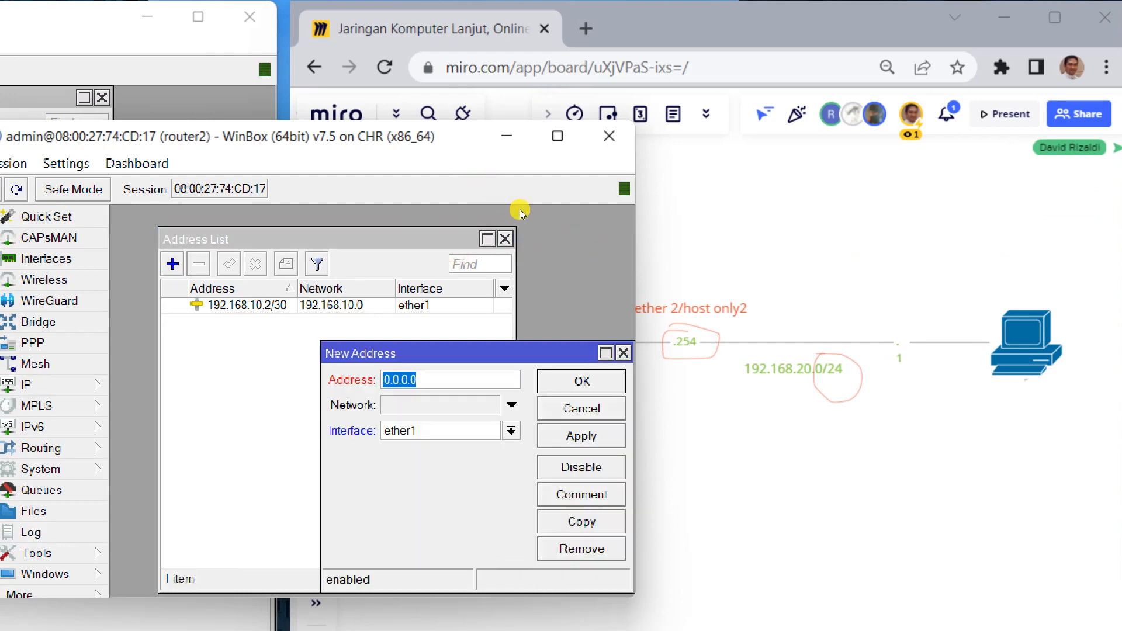
{"action": "type", "text": "192.168.20."}
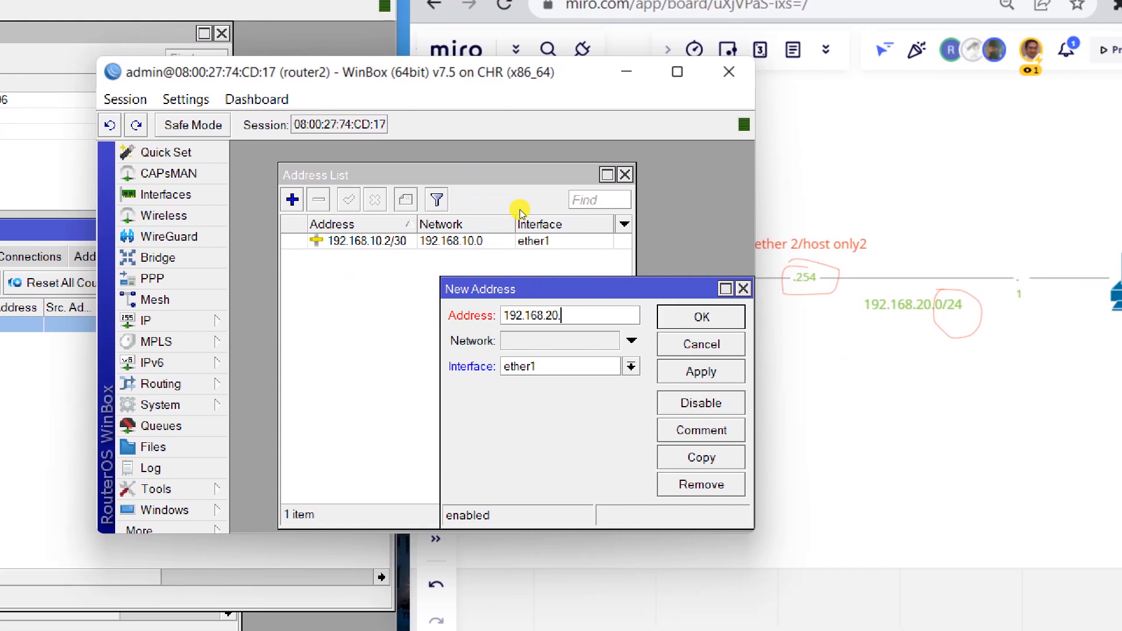
{"action": "type", "text": "25"}
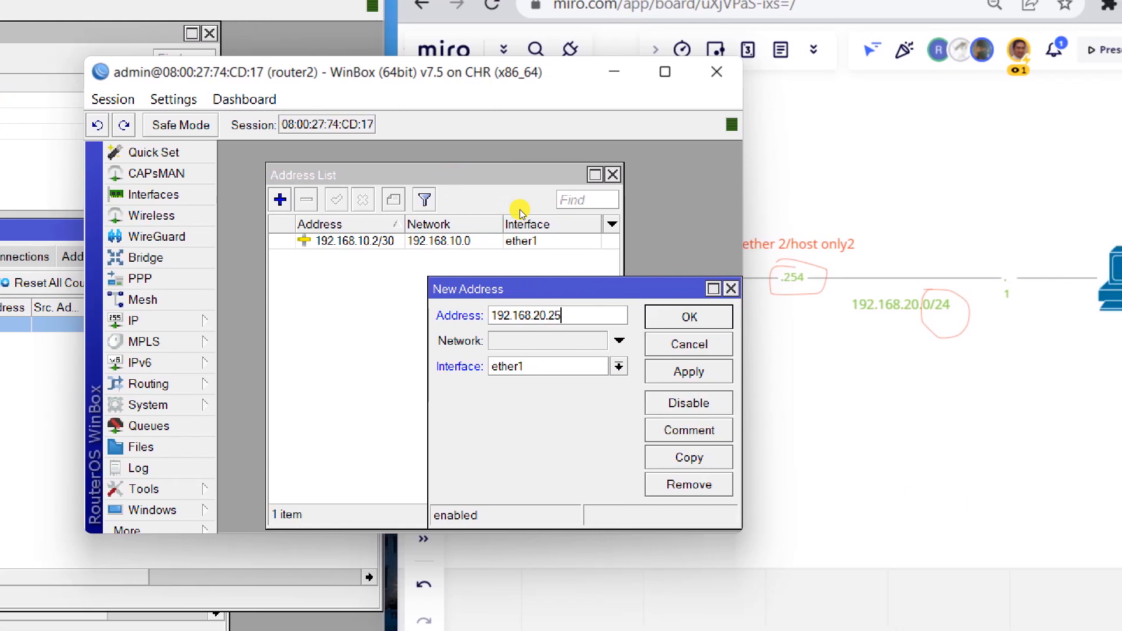
{"action": "type", "text": "4/24"}
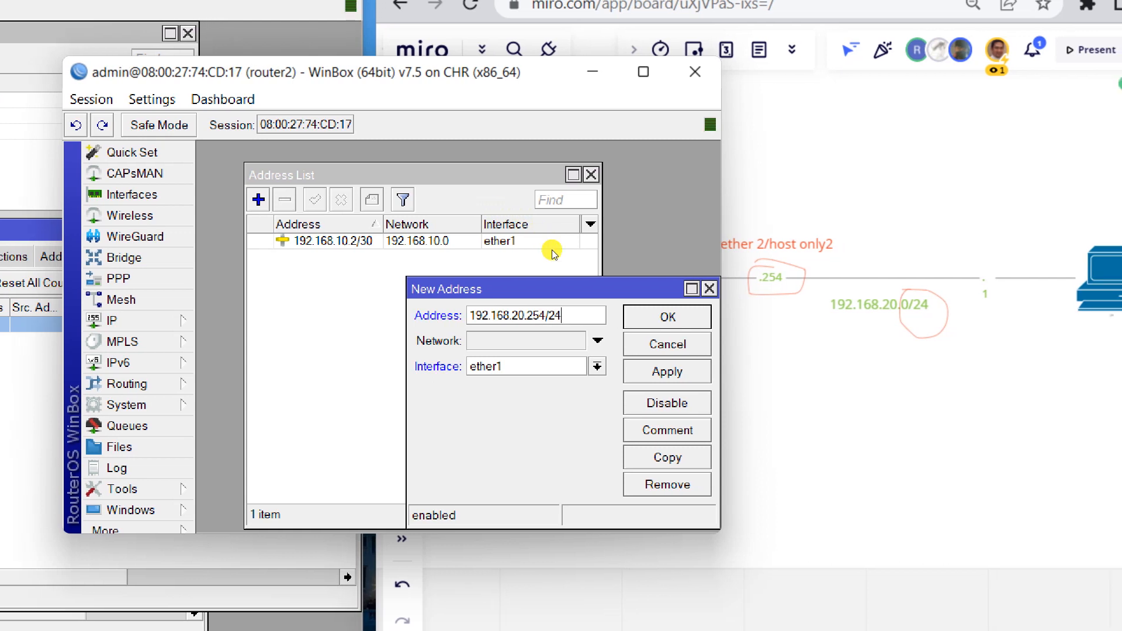
{"action": "left_click", "coordinate": [598, 367]}
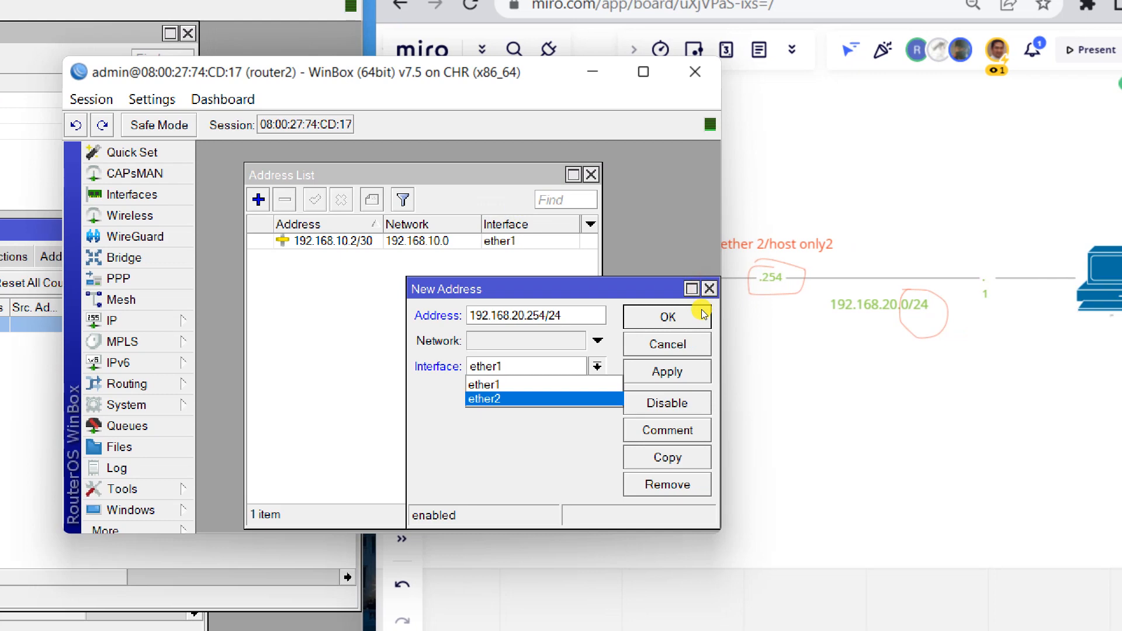
{"action": "left_click", "coordinate": [667, 89]}
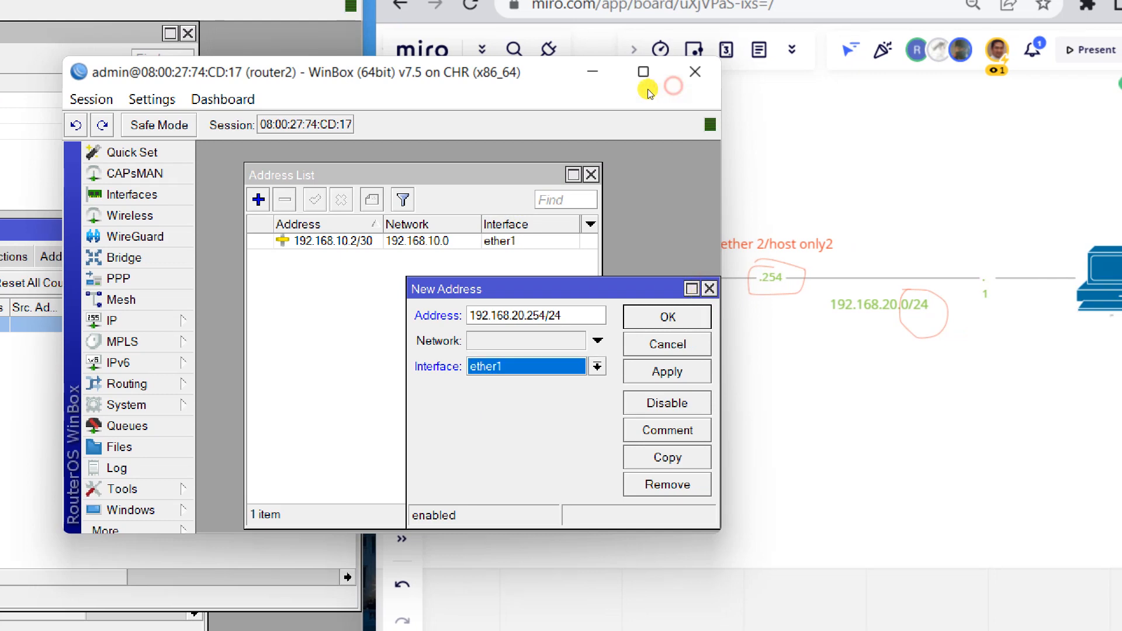
{"action": "left_click_drag", "start_coordinate": [614, 89], "coordinate": [519, 80]}
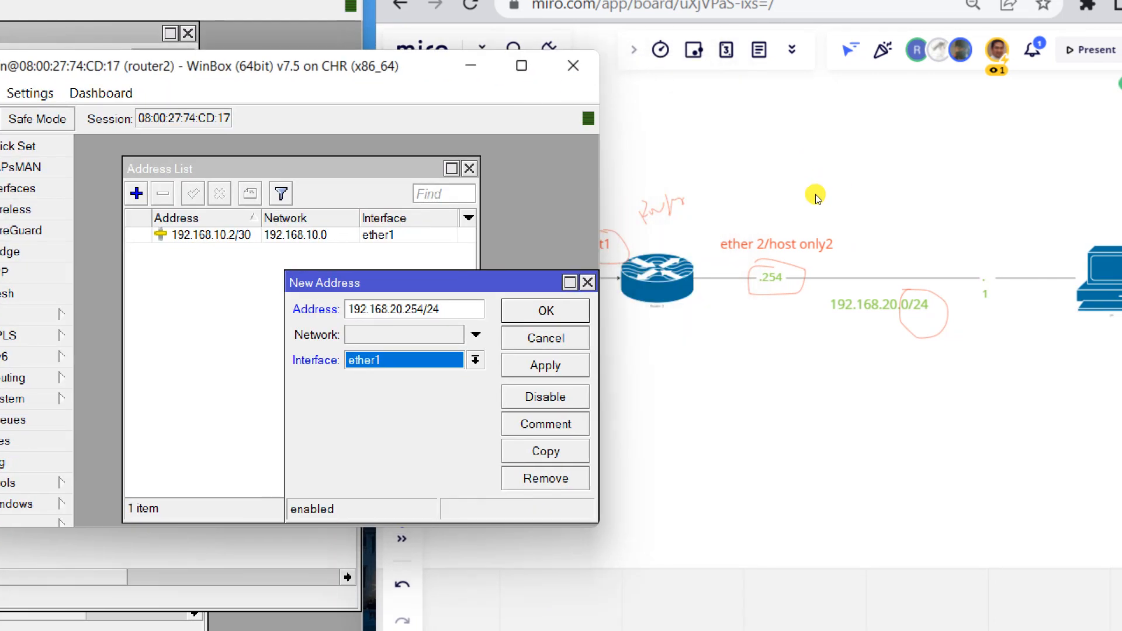
{"action": "left_click", "coordinate": [476, 360]}
{"action": "left_click", "coordinate": [465, 391]}
{"action": "left_click", "coordinate": [475, 360]}
{"action": "left_click", "coordinate": [472, 392]}
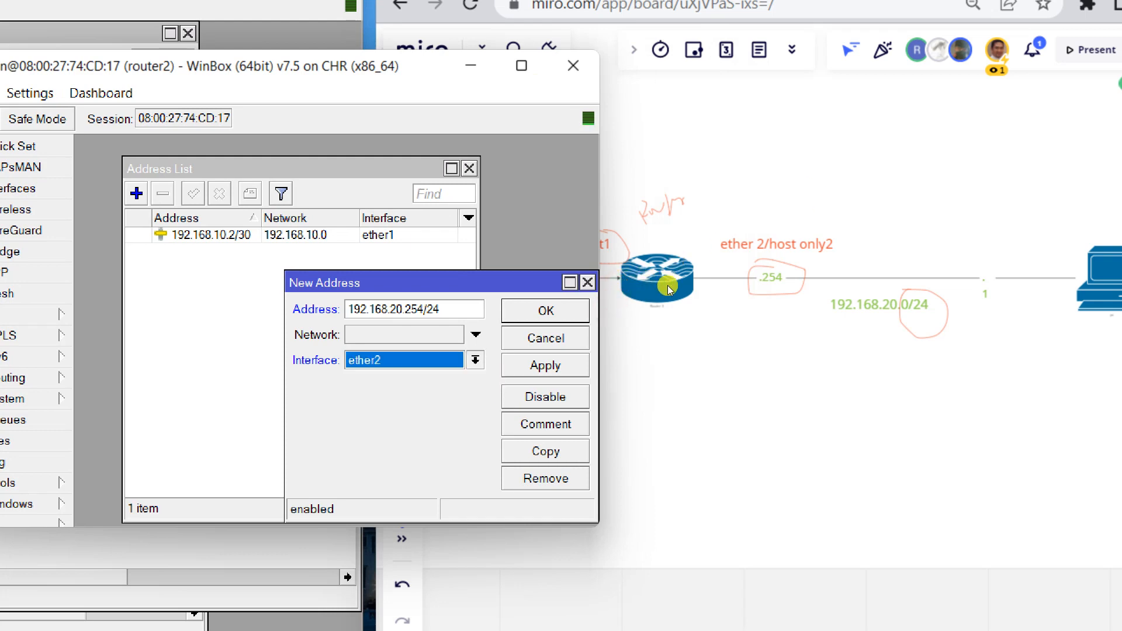
{"action": "left_click", "coordinate": [545, 366]}
{"action": "left_click", "coordinate": [546, 311]}
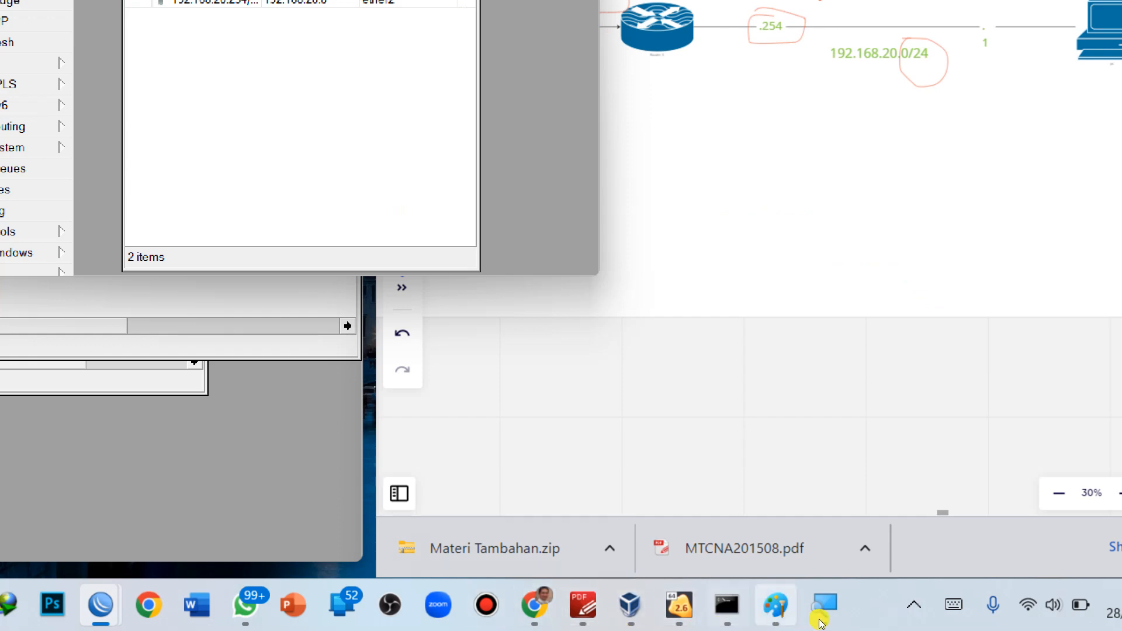
Stop the failing google.com ping in the Windows XP VM's command prompt.
{"action": "mouse_move", "coordinate": [679, 608]}
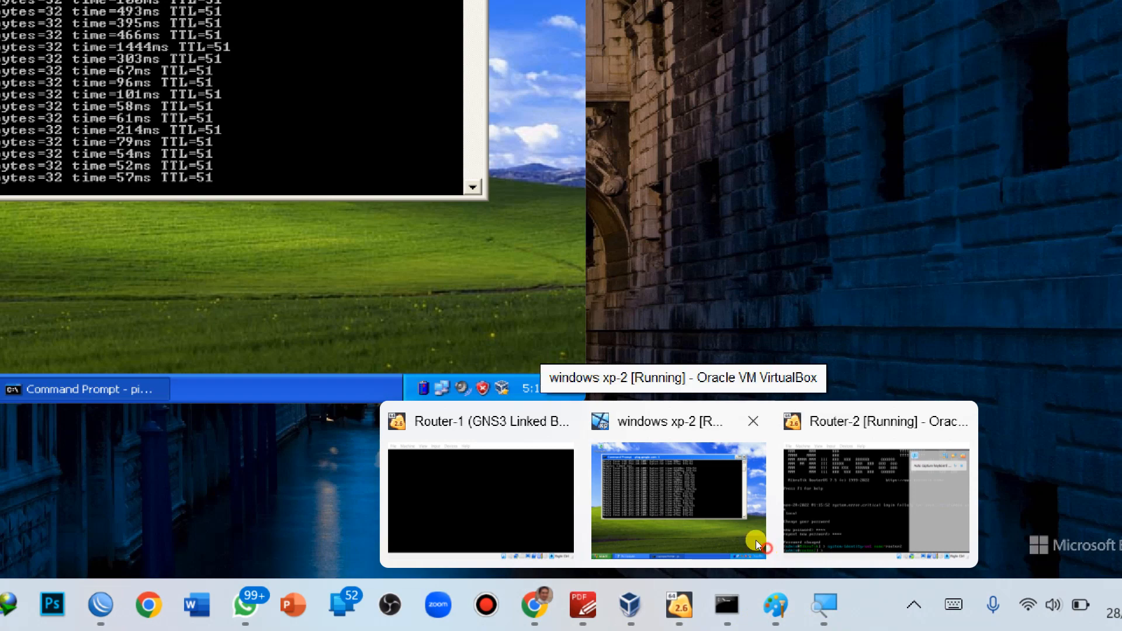
{"action": "left_click", "coordinate": [757, 540]}
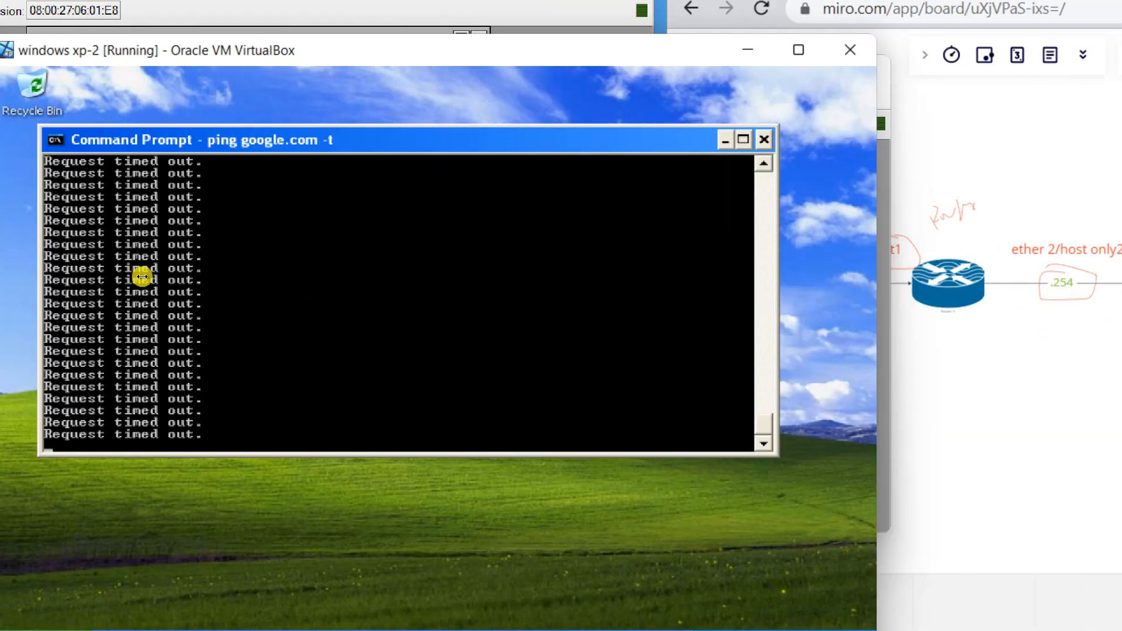
{"action": "key", "text": "ctrl+c"}
Ping 192.168.20.1 until it answers with 0% loss, then enter ping 8.8.8.8.
{"action": "type", "text": "ping1"}
{"action": "key", "text": "BackSpace"}
{"action": "type", "text": "192.168"}
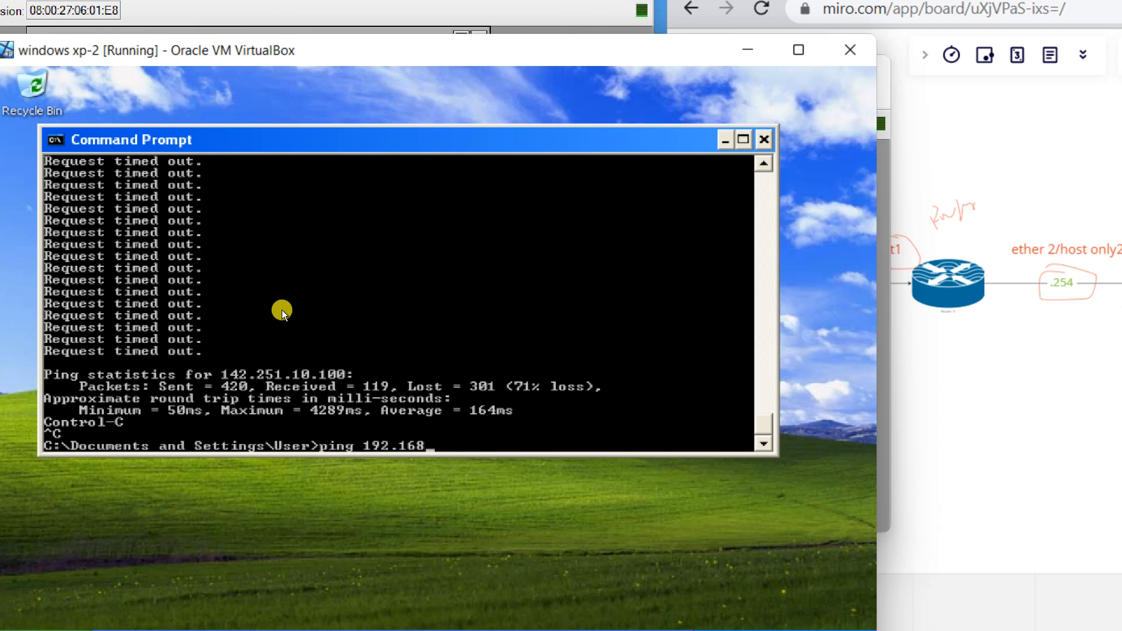
{"action": "type", "text": ".20.1"}
{"action": "key", "text": "Return"}
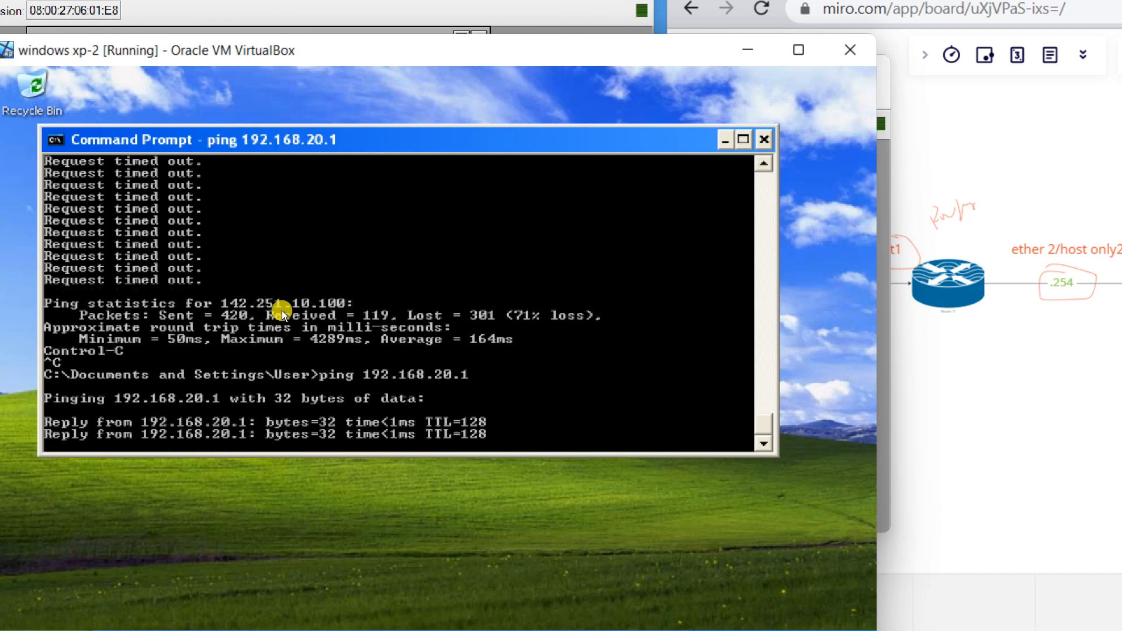
{"action": "key", "text": "ctrl+c"}
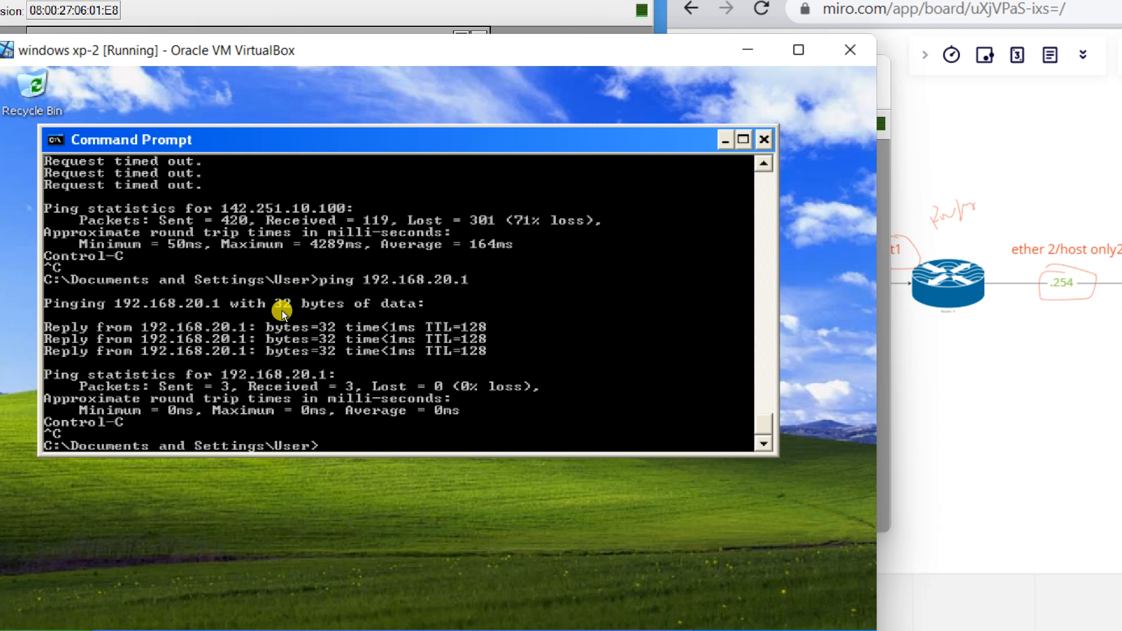
{"action": "type", "text": "ping 8.8.8.8"}
Run ping 8.8.8.8 on the XP client and see all four requests time out.
{"action": "key", "text": "Return"}
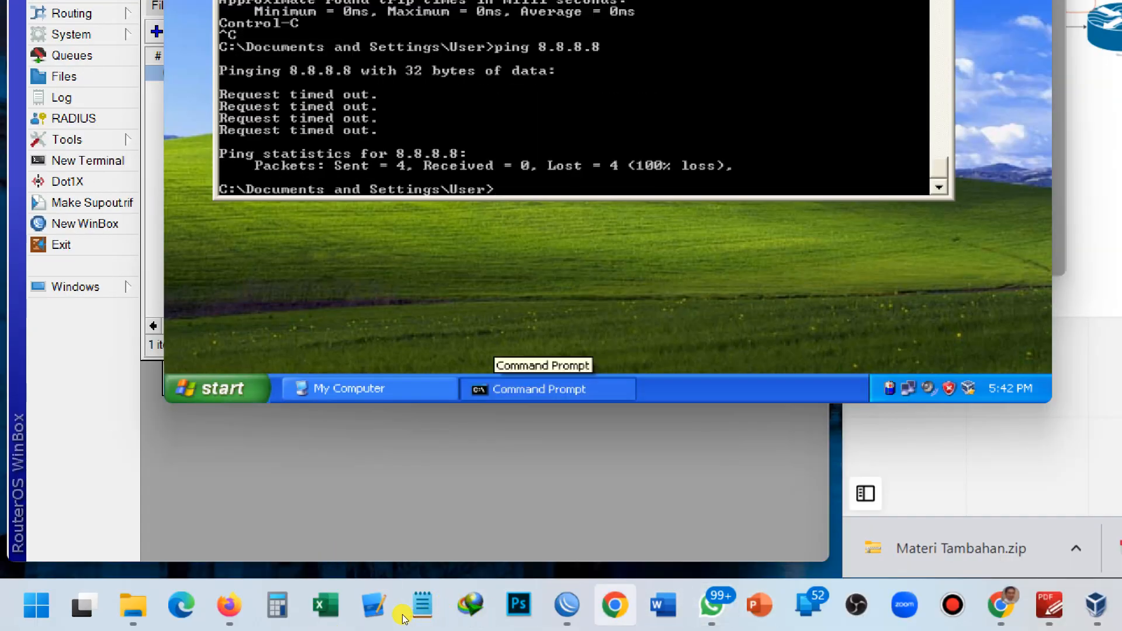
Show router2's IP > Firewall > NAT rules list, which is still empty.
{"action": "mouse_move", "coordinate": [567, 605]}
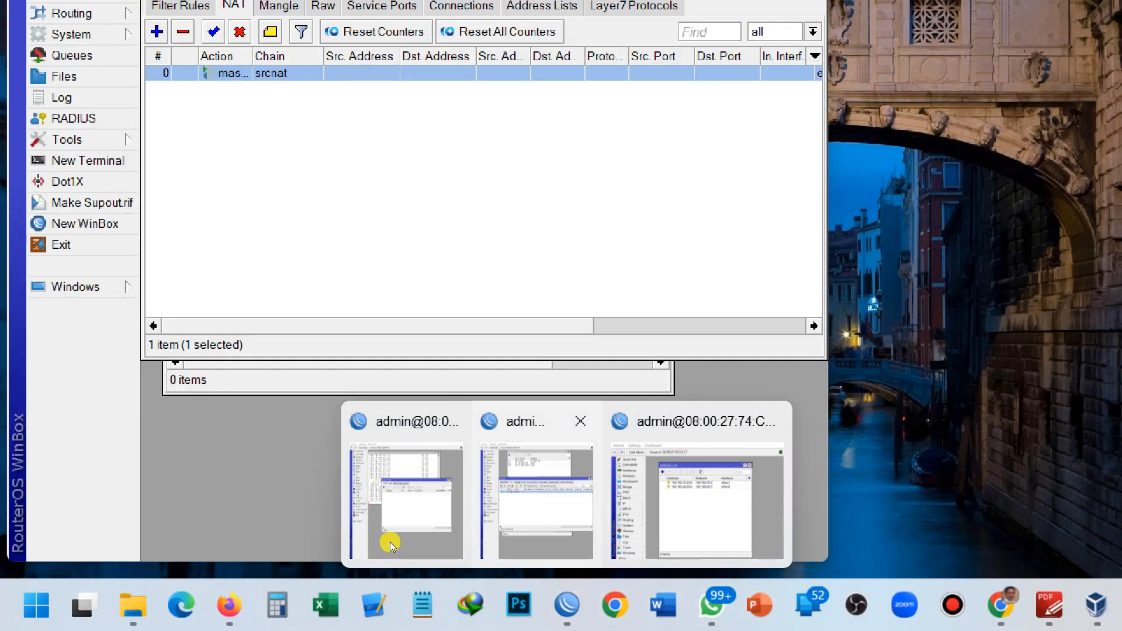
{"action": "left_click", "coordinate": [390, 542]}
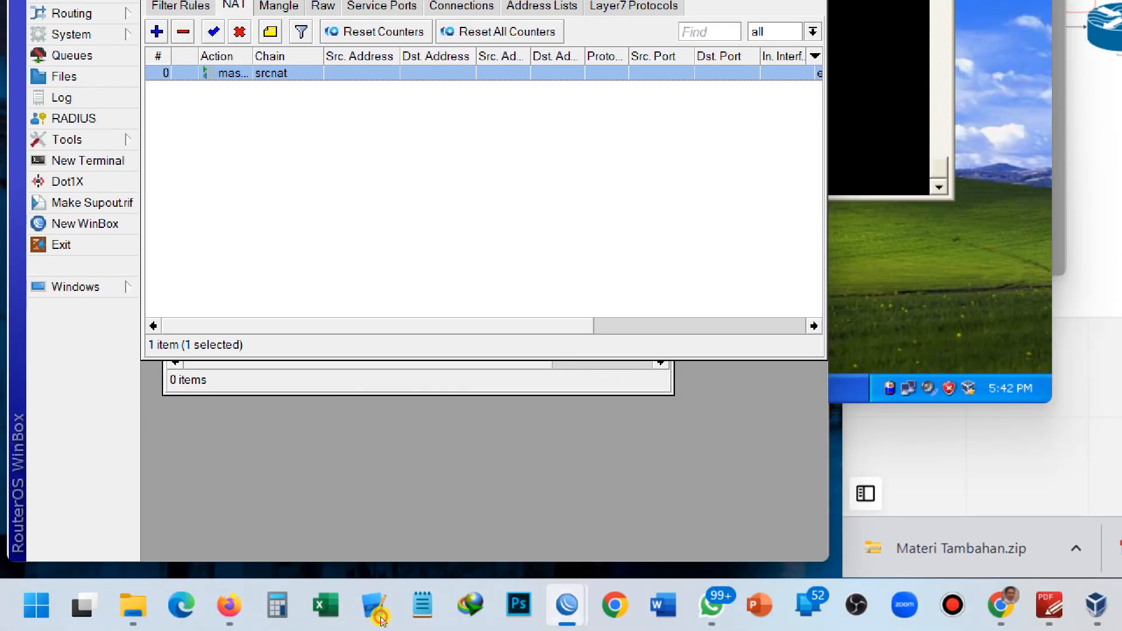
{"action": "mouse_move", "coordinate": [381, 620]}
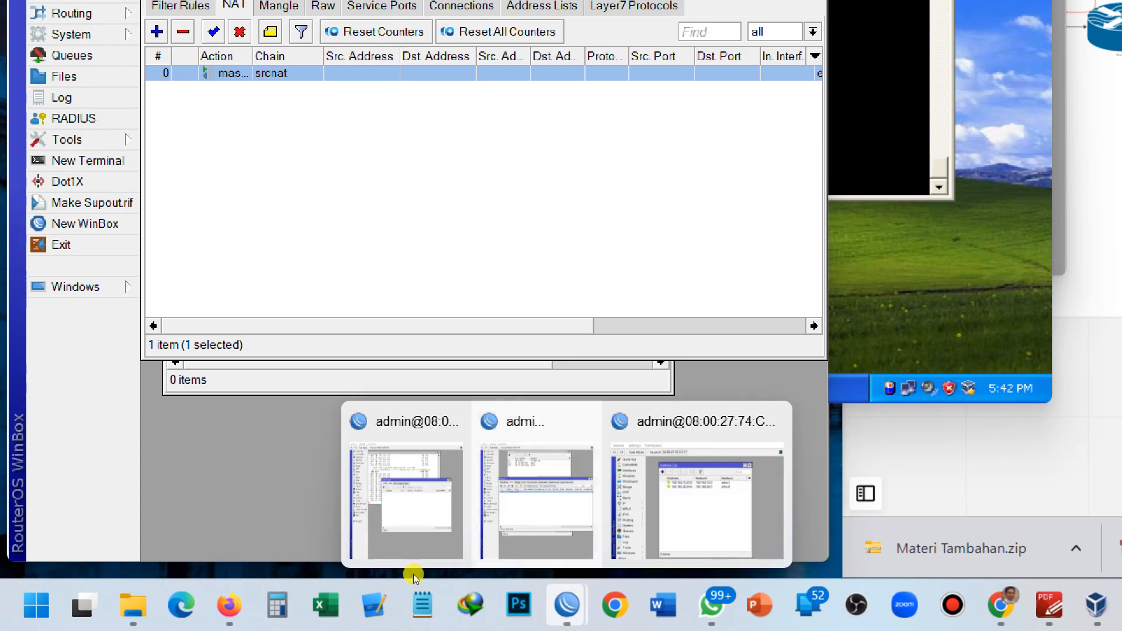
{"action": "left_click", "coordinate": [443, 558]}
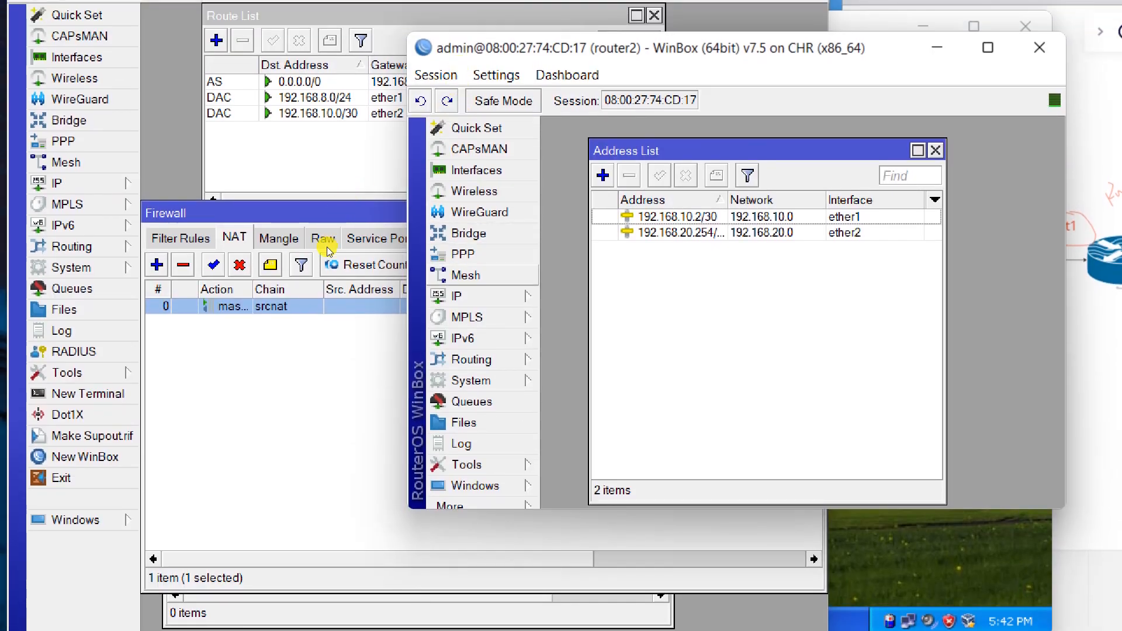
{"action": "left_click", "coordinate": [469, 296]}
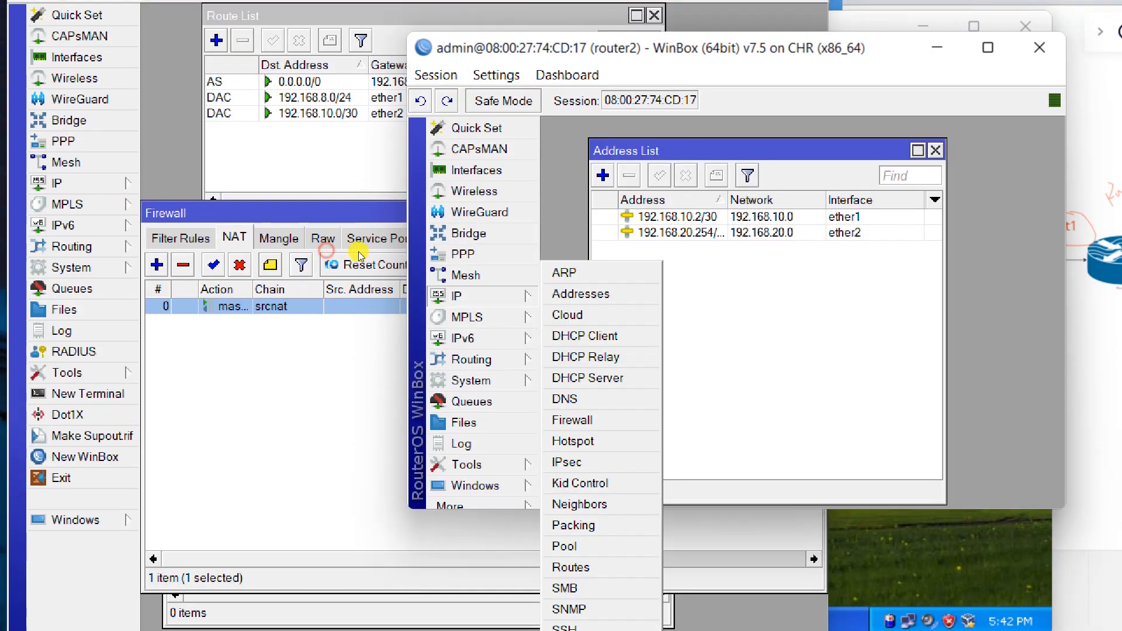
{"action": "left_click", "coordinate": [574, 420]}
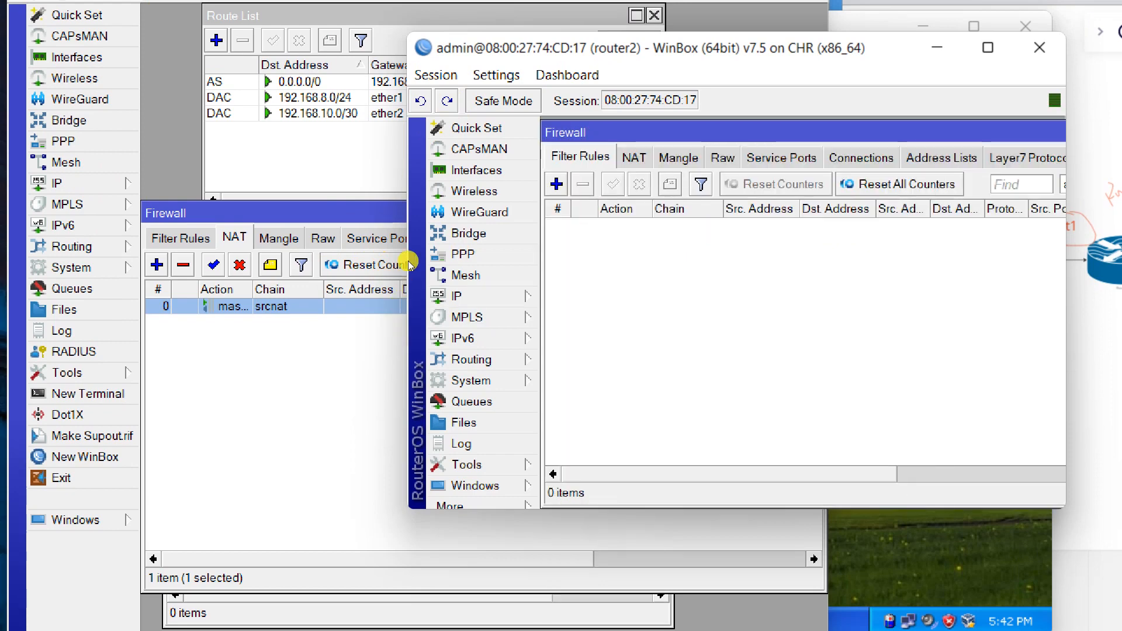
{"action": "left_click", "coordinate": [634, 157]}
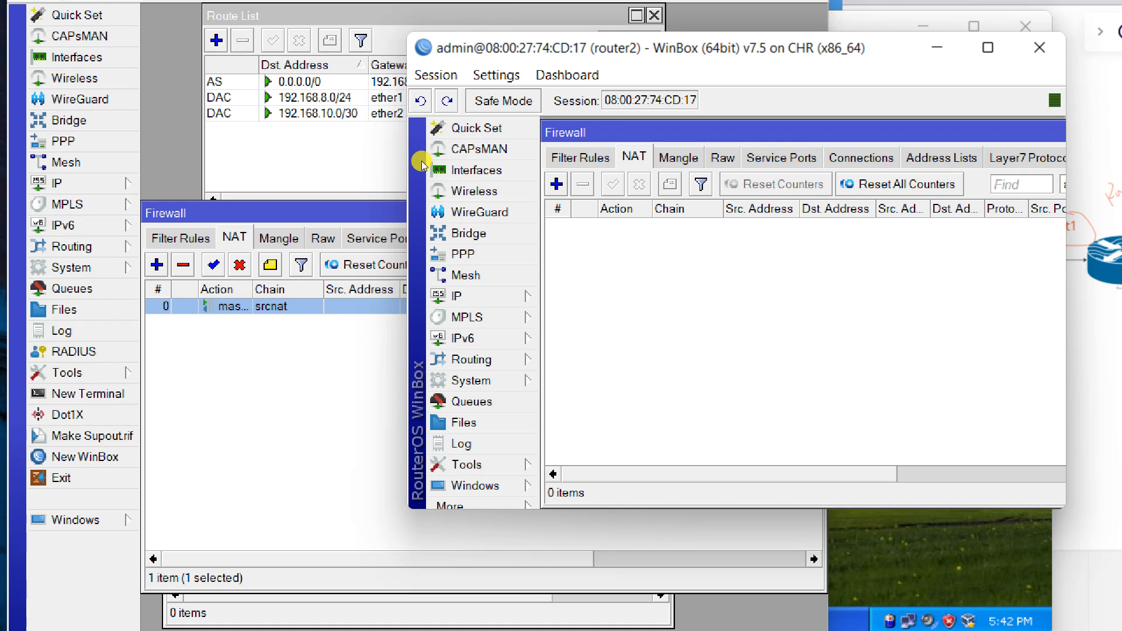
Start a continuous ping 8.8.8.8 -t on the XP client, then return to WinBox.
{"action": "key", "text": "alt+Tab"}
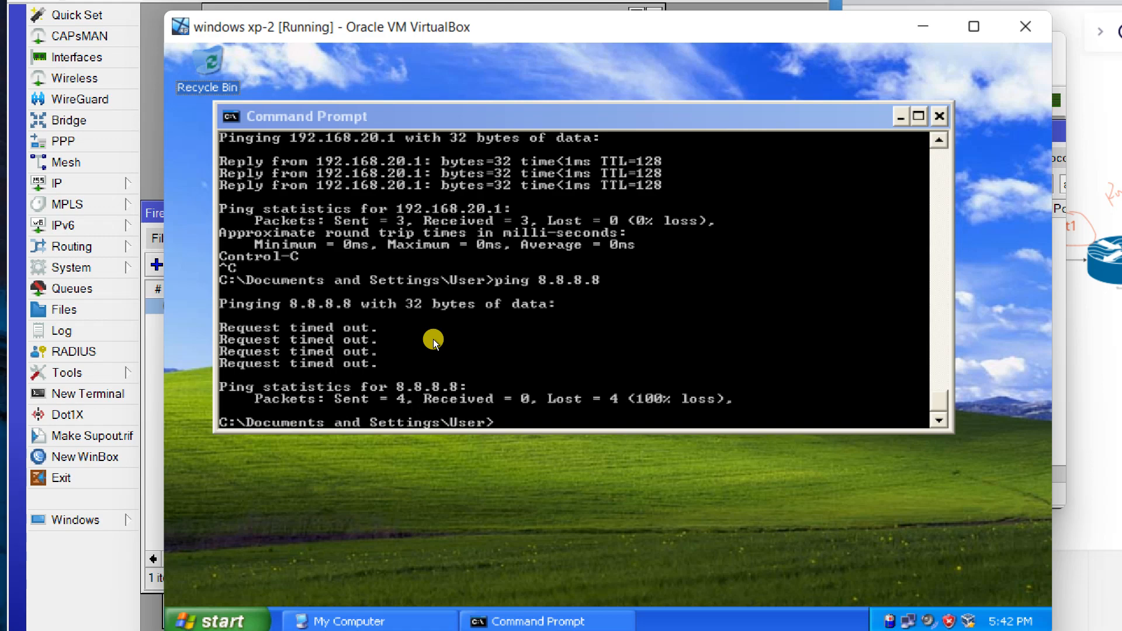
{"action": "left_click", "coordinate": [440, 336]}
{"action": "key", "text": "Up"}
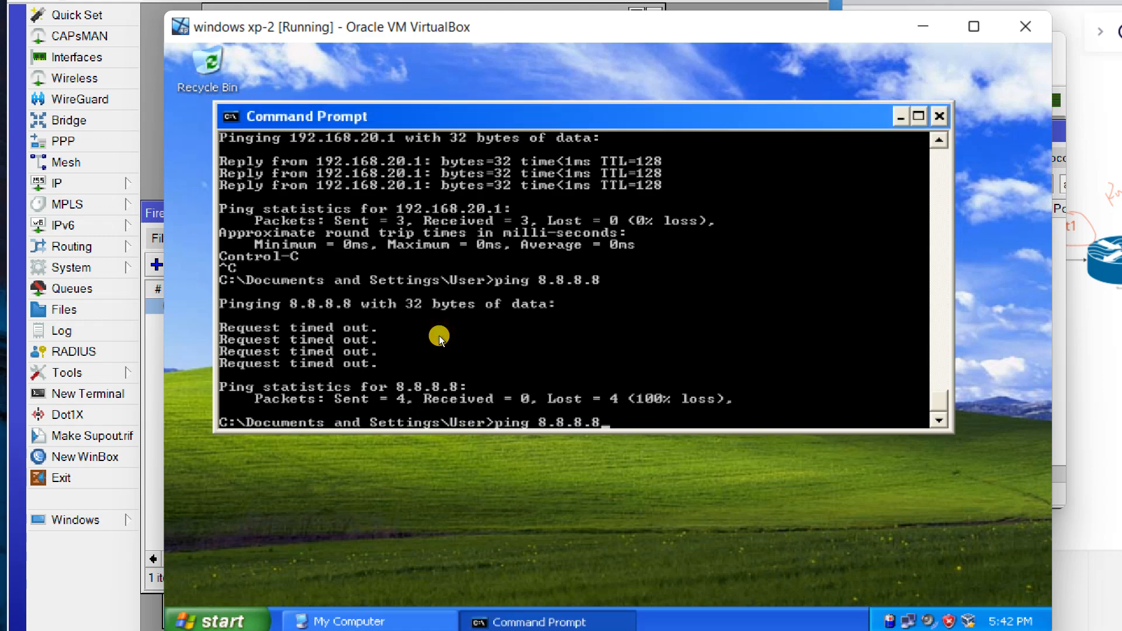
{"action": "type", "text": "-t"}
{"action": "key", "text": "Return"}
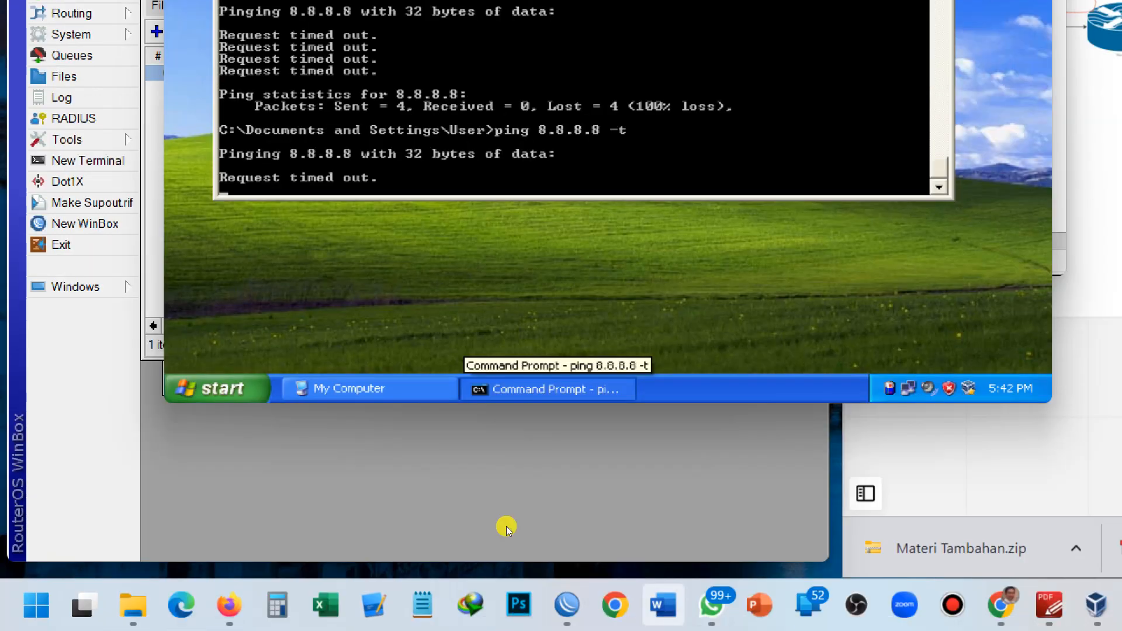
{"action": "left_click", "coordinate": [506, 526]}
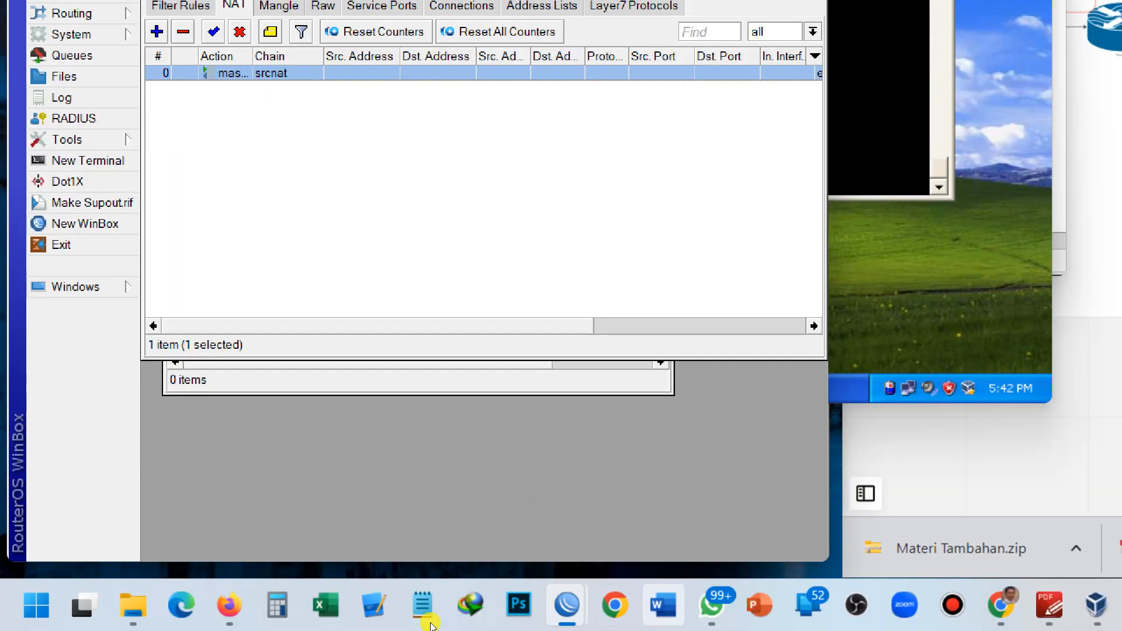
Add a srcnat NAT rule on router2 with Out. Interface ether1 and action masquerade.
{"action": "mouse_move", "coordinate": [566, 605]}
{"action": "left_click", "coordinate": [433, 543]}
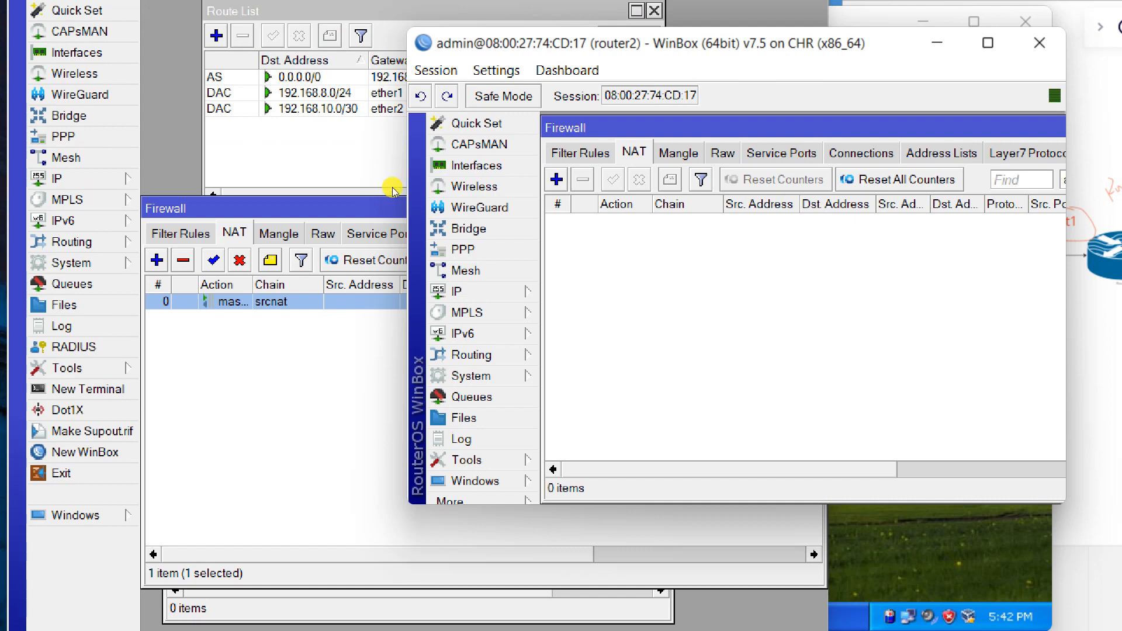
{"action": "left_click", "coordinate": [556, 180]}
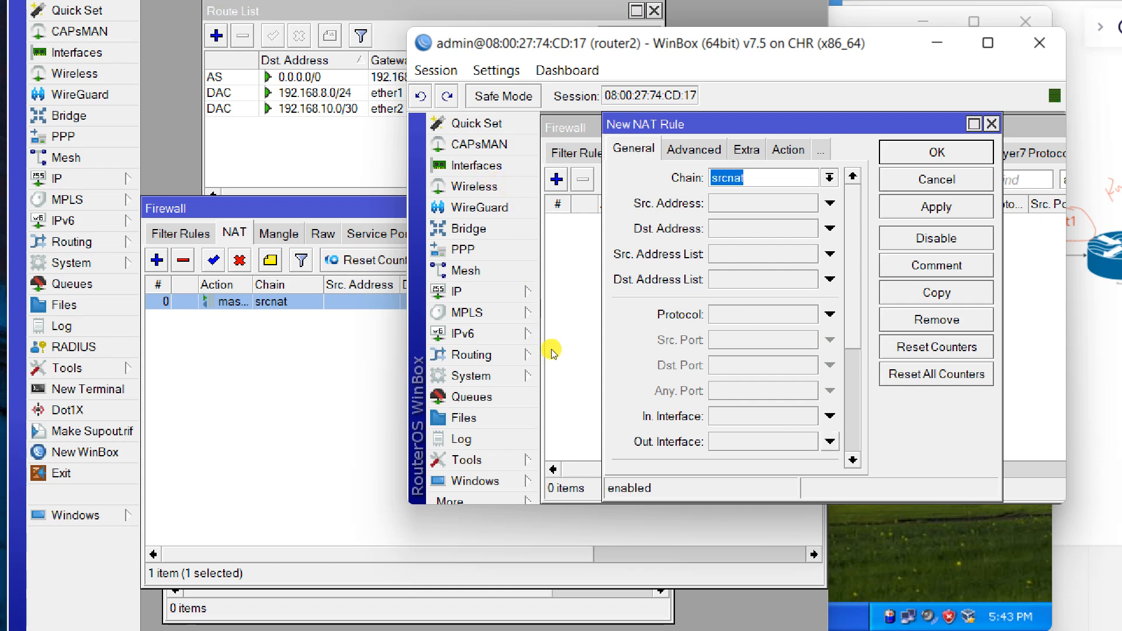
{"action": "left_click", "coordinate": [830, 442]}
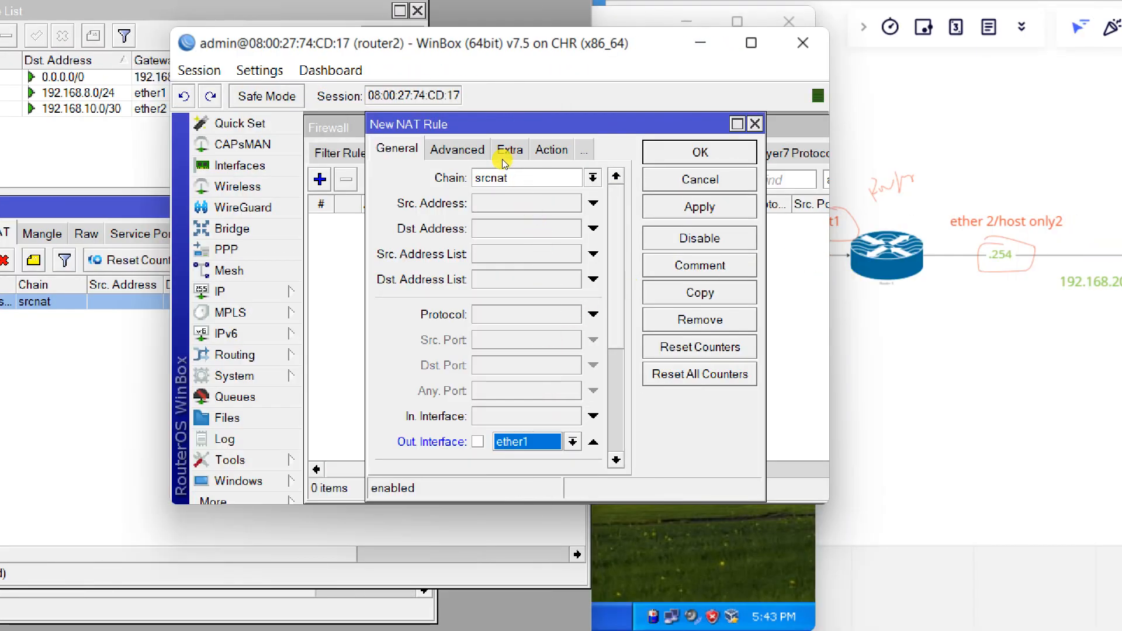
{"action": "left_click", "coordinate": [538, 151]}
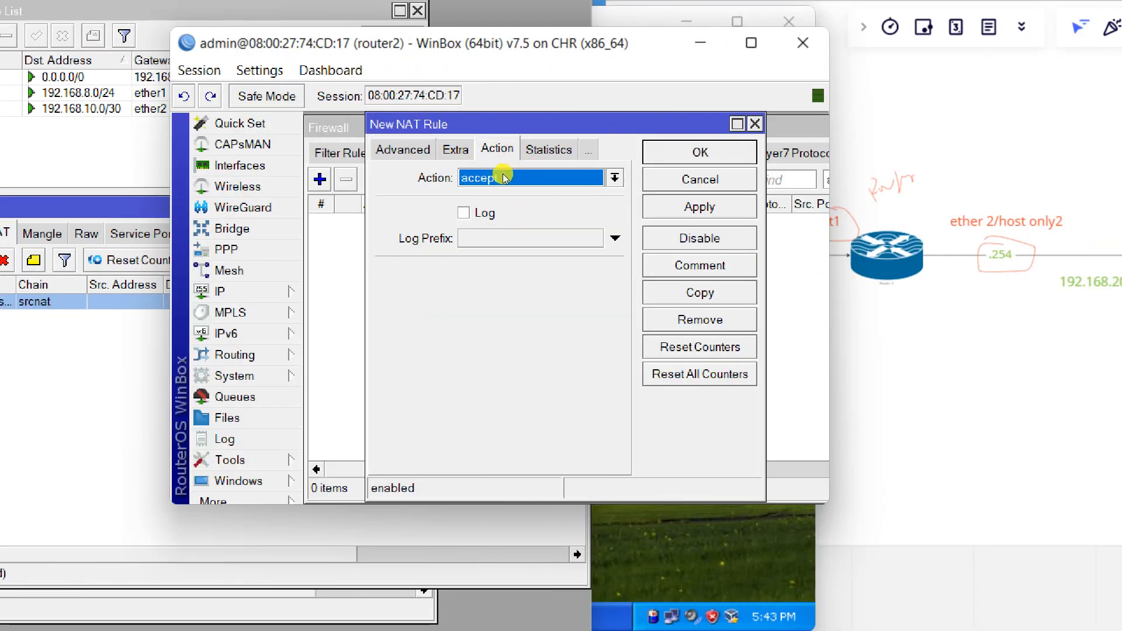
{"action": "left_click", "coordinate": [505, 177]}
{"action": "key", "text": "n"}
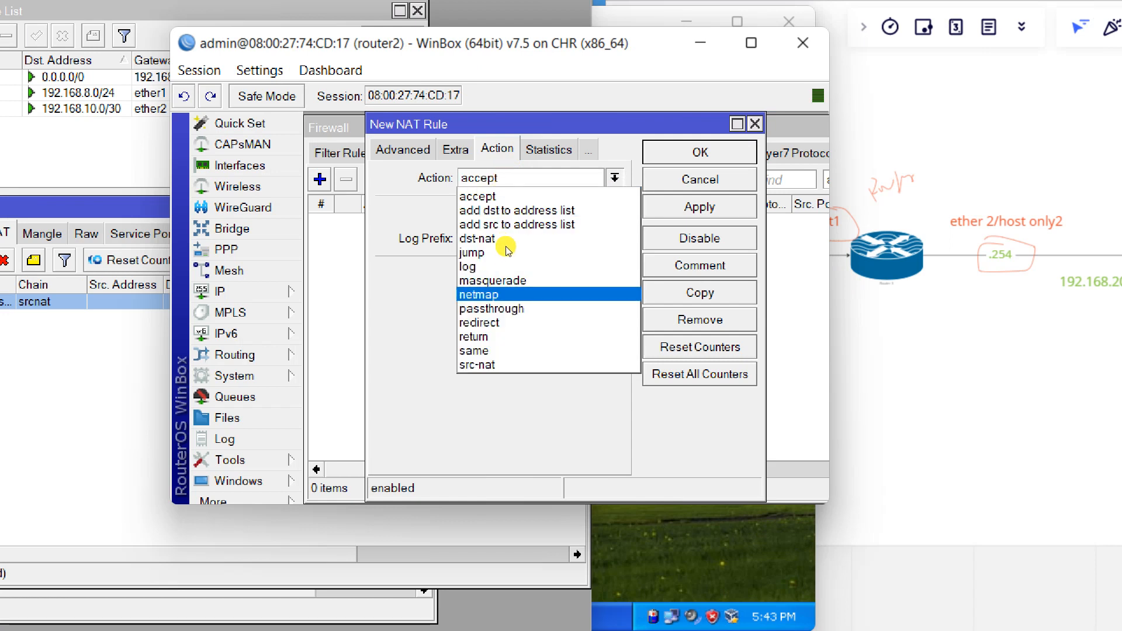
{"action": "key", "text": "Up"}
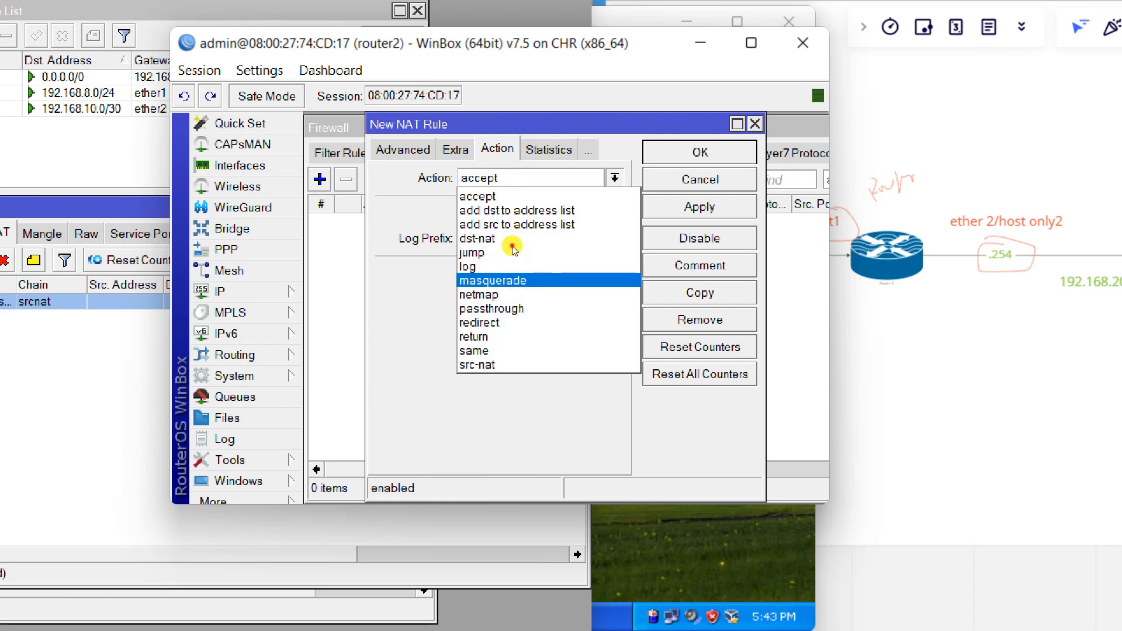
{"action": "key", "text": "Return"}
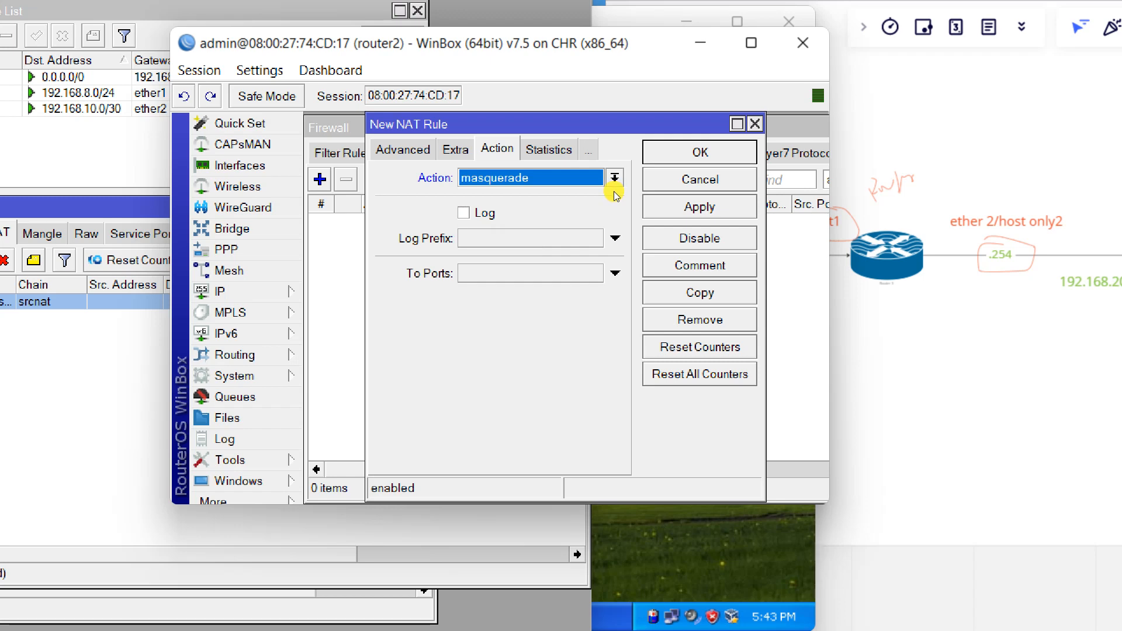
{"action": "left_click", "coordinate": [690, 207]}
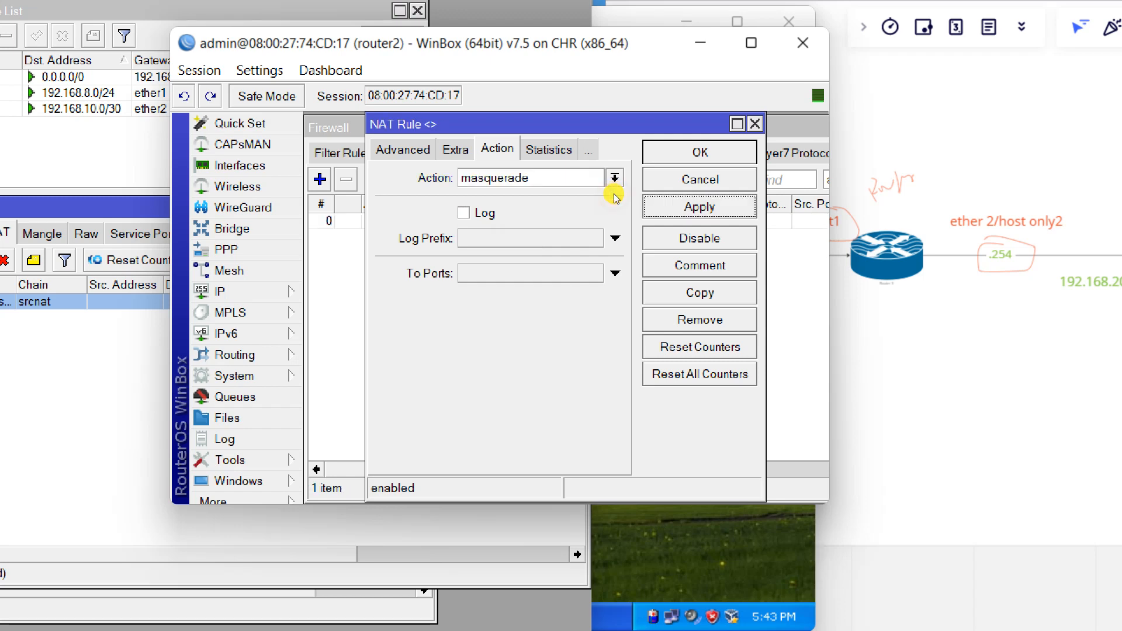
{"action": "key", "text": "Return"}
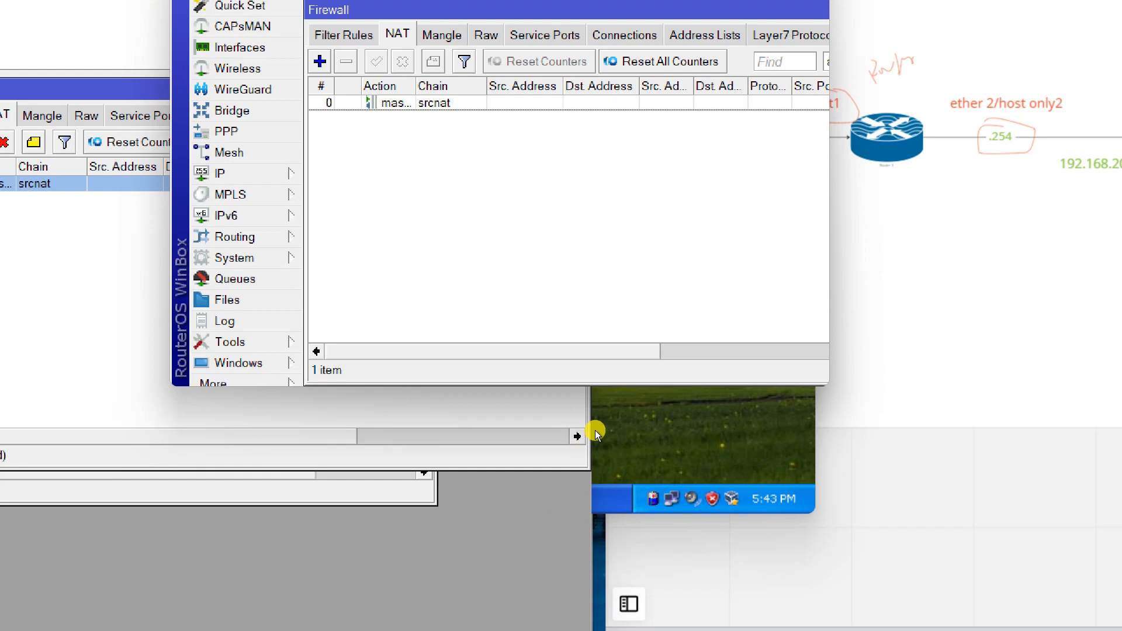
{"action": "left_click", "coordinate": [596, 434]}
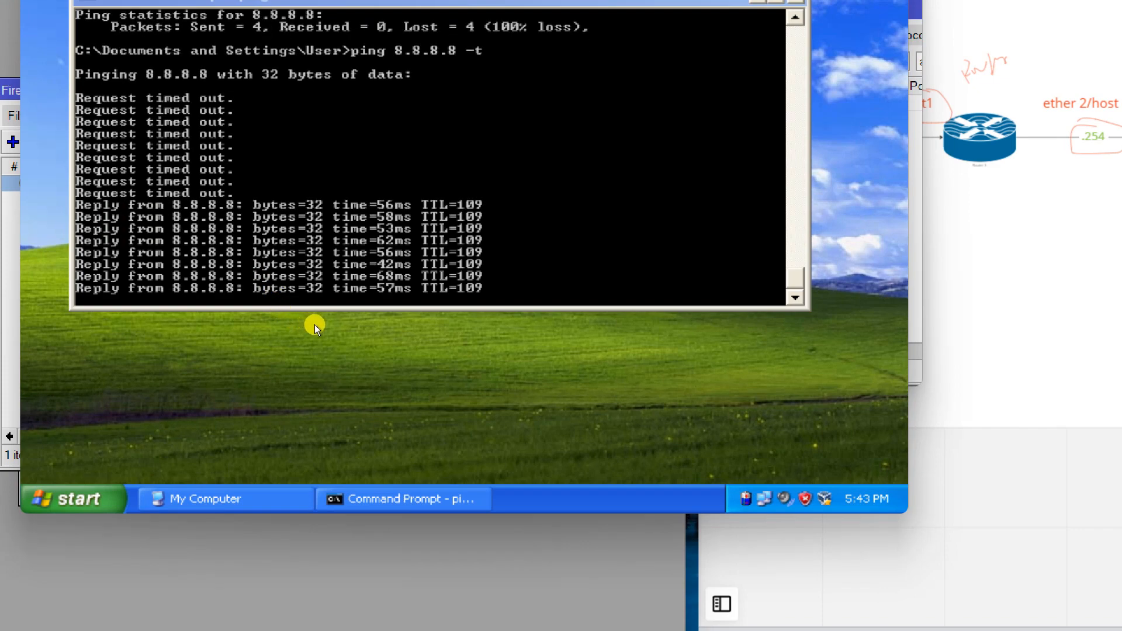
Stop the 8.8.8.8 ping and run ping google.com -t, which cannot find the host.
{"action": "key", "text": "ctrl+c"}
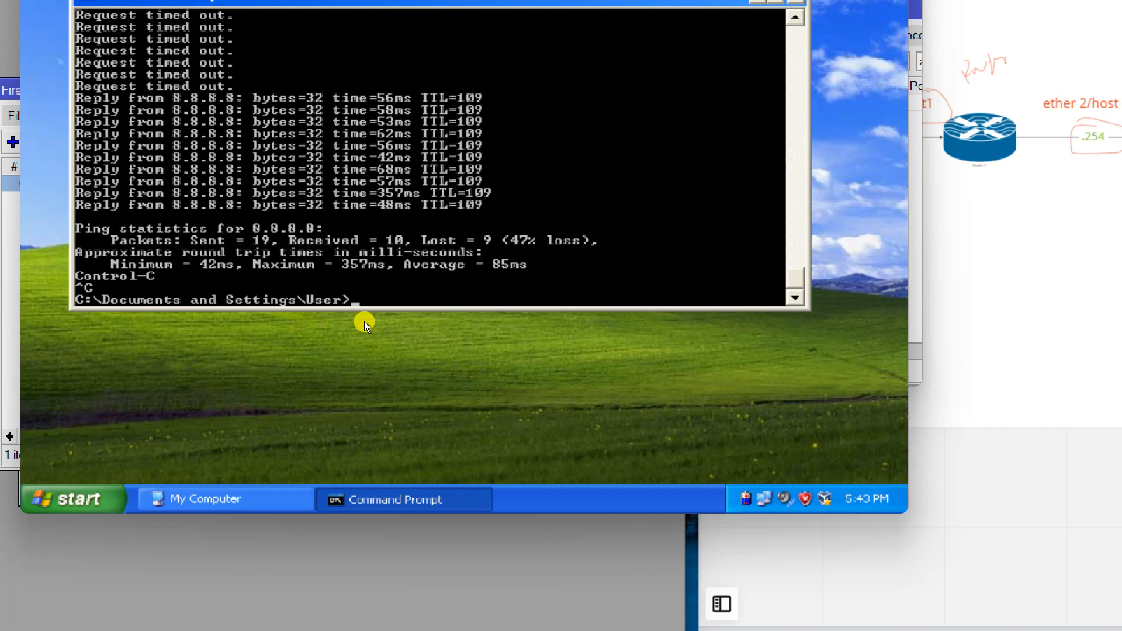
{"action": "type", "text": "ping google.co"}
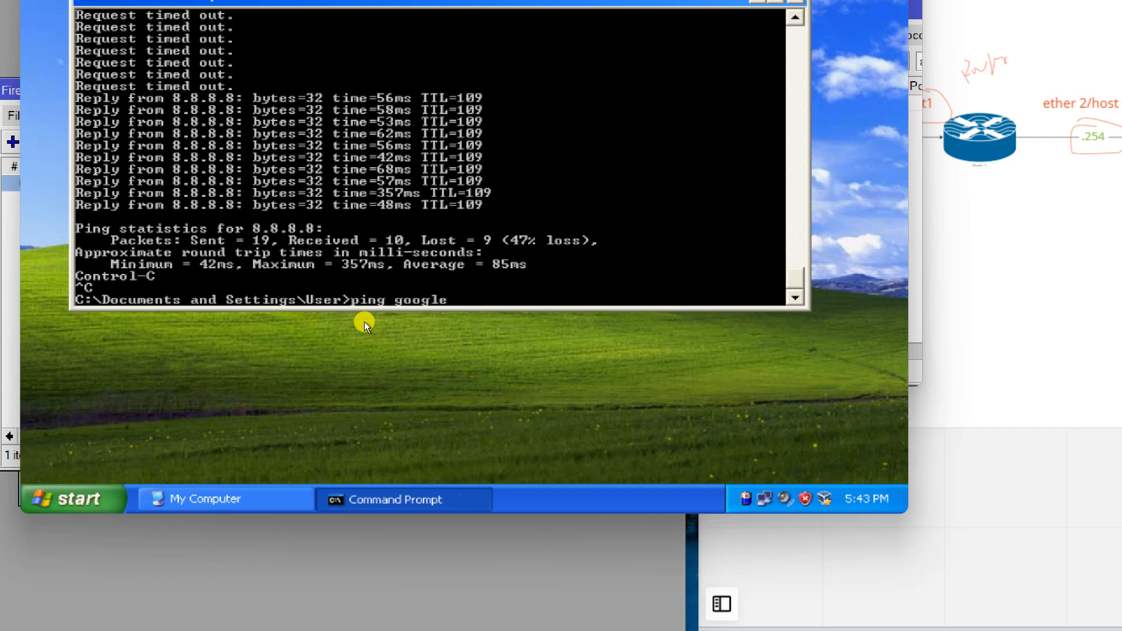
{"action": "type", "text": "m -t"}
{"action": "key", "text": "Return"}
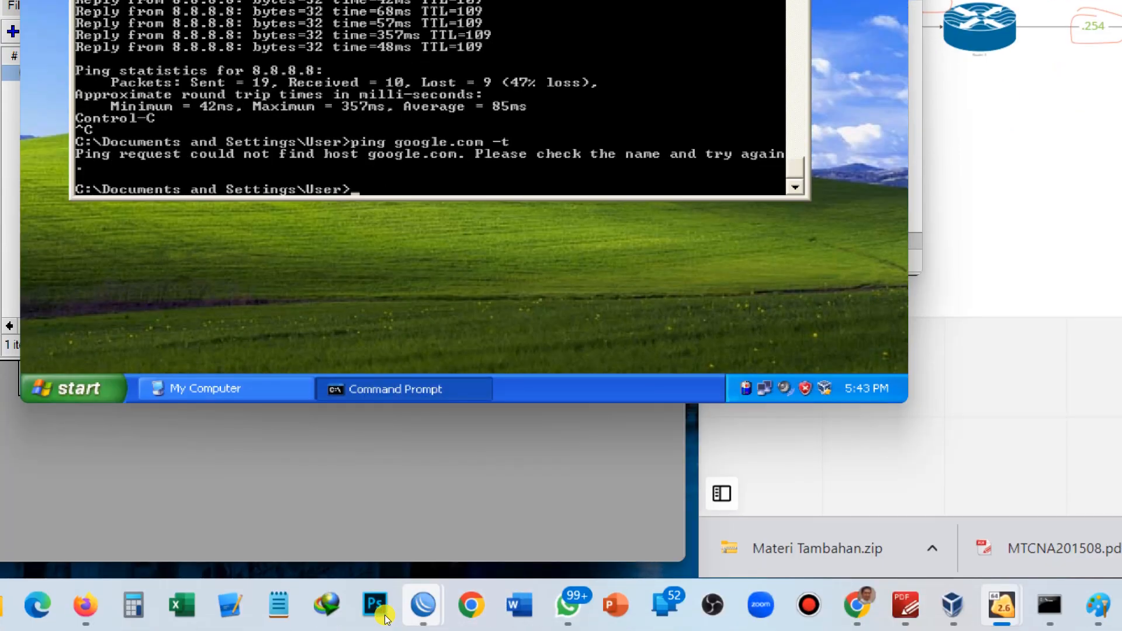
Close router2's Firewall window and enable Allow Remote Requests in its DNS settings.
{"action": "mouse_move", "coordinate": [423, 605]}
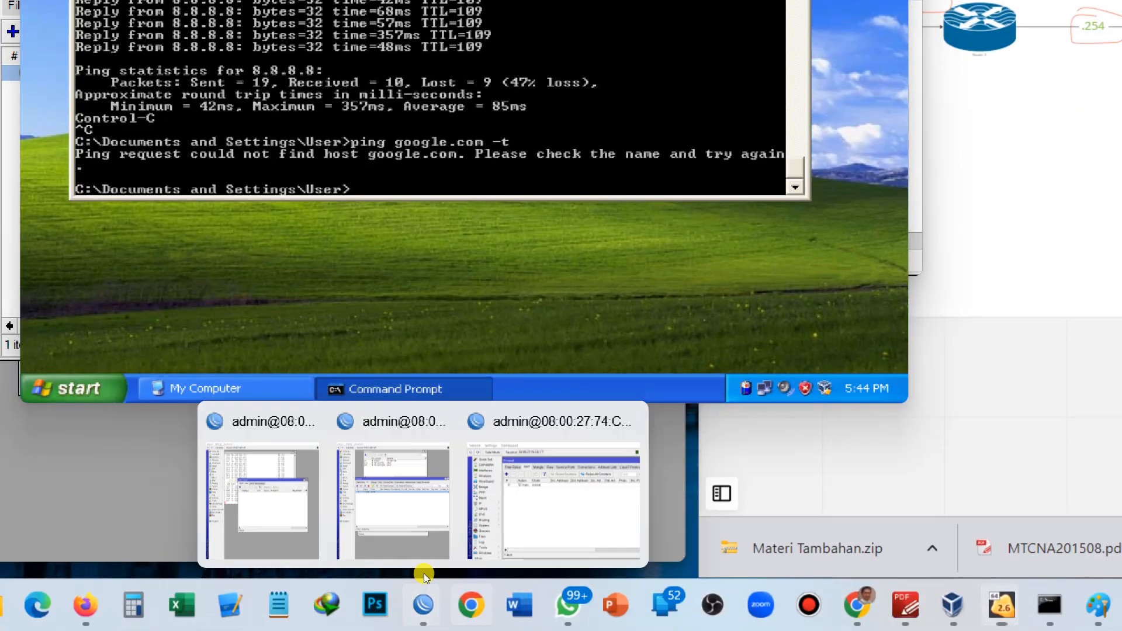
{"action": "left_click", "coordinate": [443, 558]}
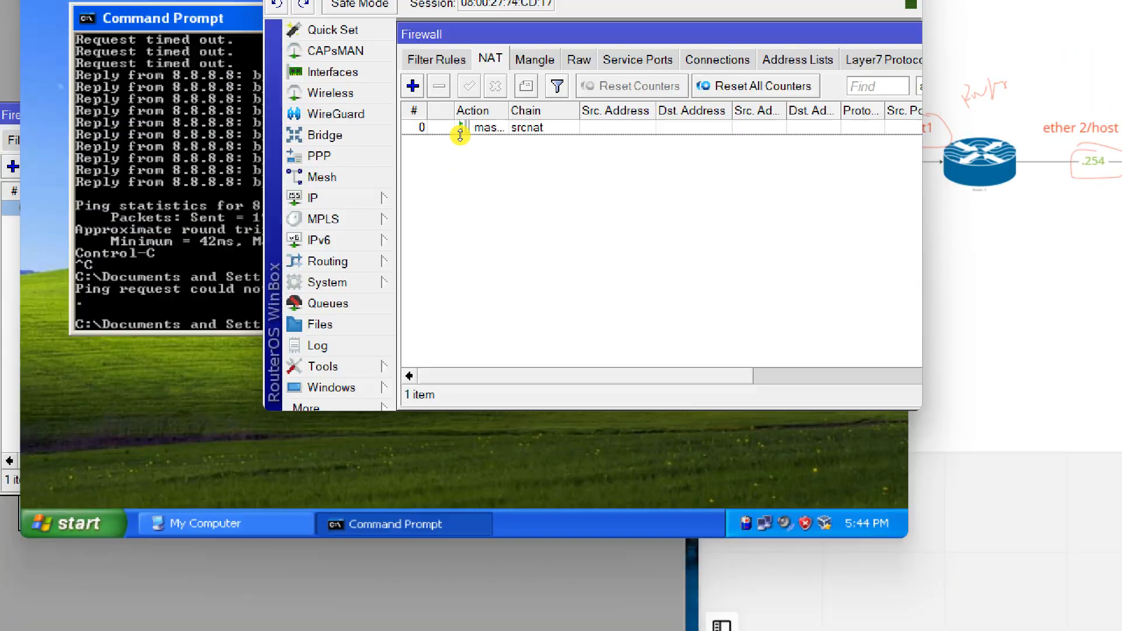
{"action": "left_click_drag", "start_coordinate": [649, 147], "coordinate": [551, 233]}
{"action": "left_click", "coordinate": [649, 229]}
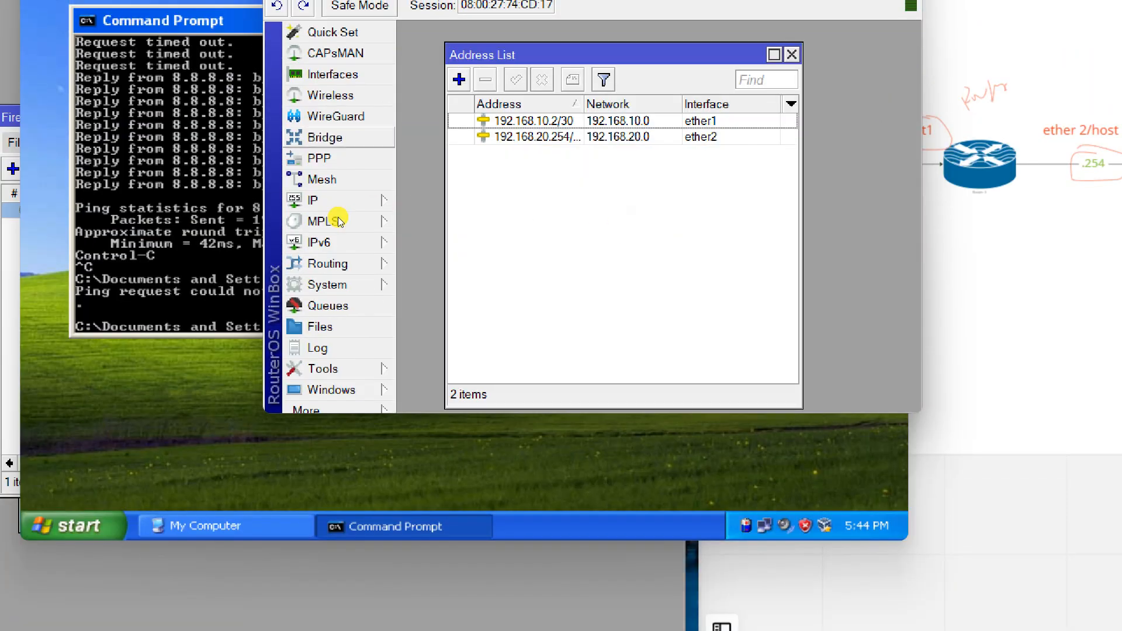
{"action": "left_click", "coordinate": [328, 201]}
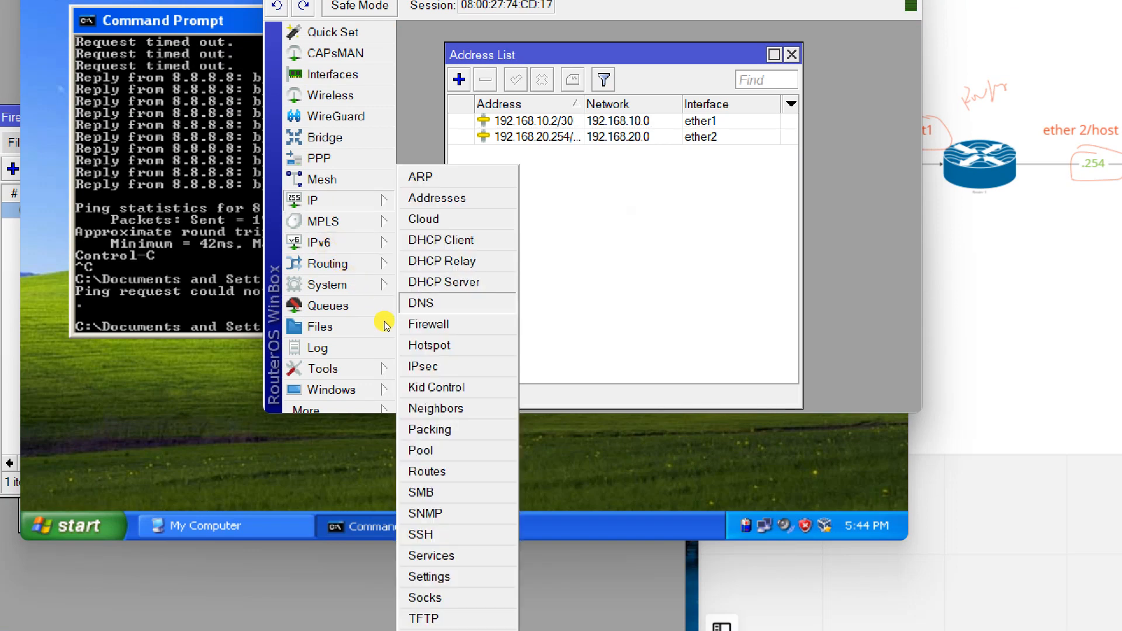
{"action": "left_click", "coordinate": [420, 303]}
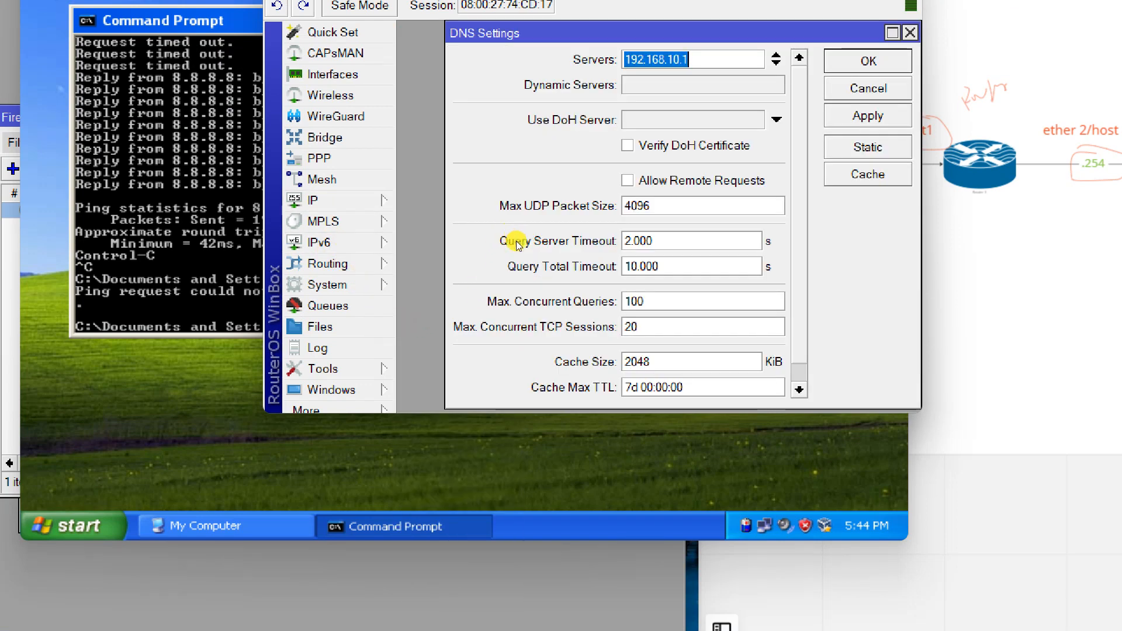
{"action": "left_click", "coordinate": [628, 180]}
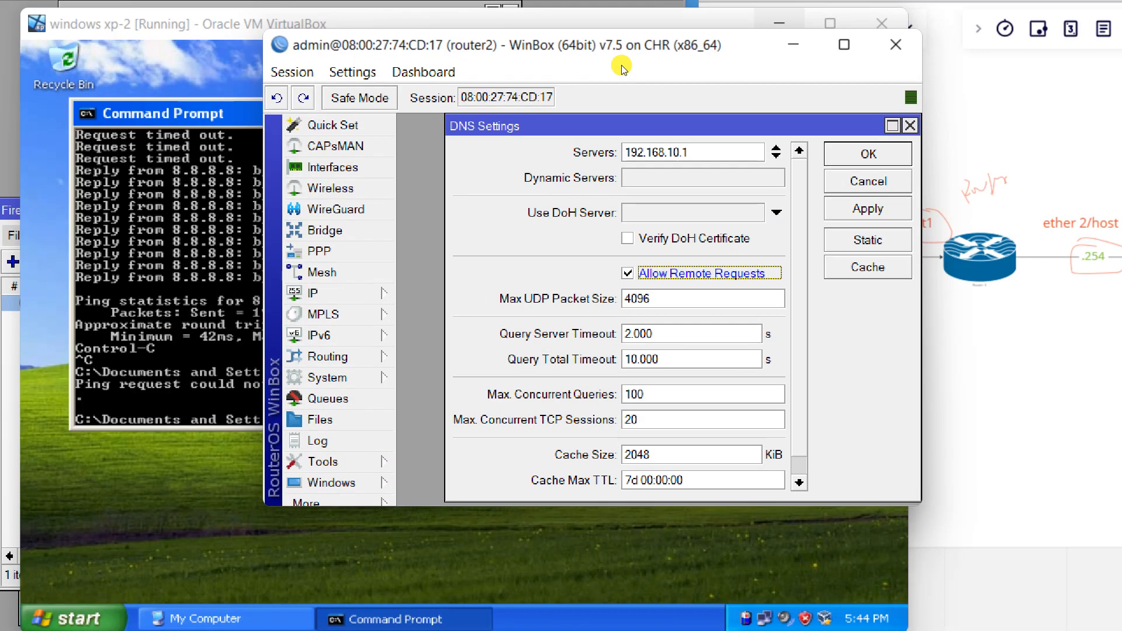
{"action": "left_click", "coordinate": [868, 208]}
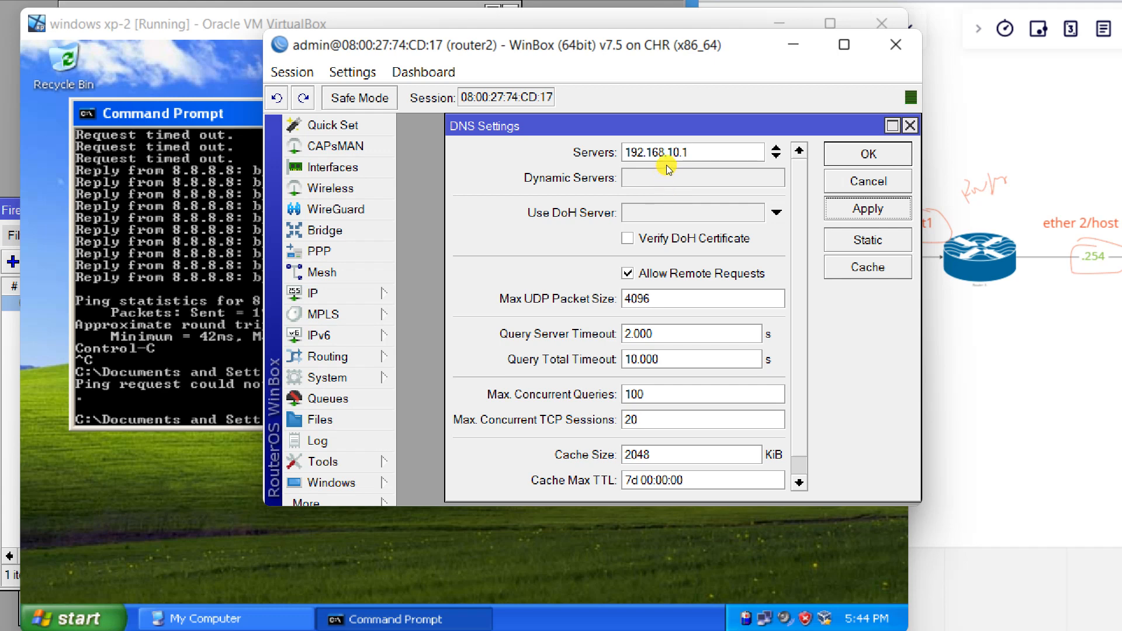
Rerun ping google.com -t on the XP client, which now resolves and replies.
{"action": "left_click", "coordinate": [243, 326]}
{"action": "key", "text": "Up"}
{"action": "key", "text": "Return"}
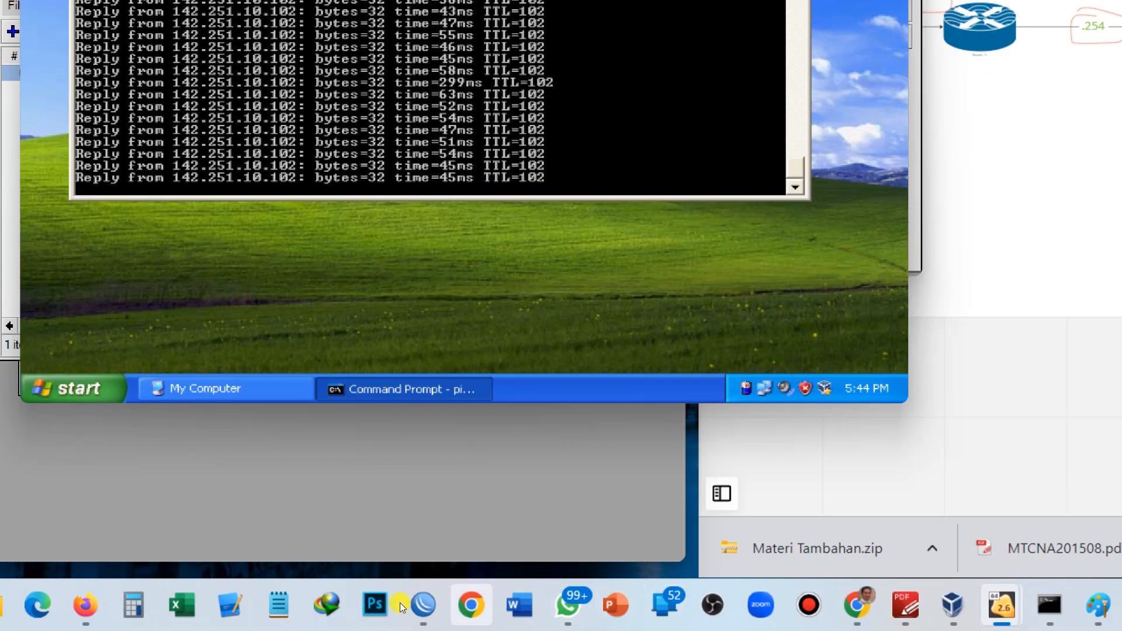
Change router2's DNS server to 8.8.8.8 with Allow Remote Requests unchecked, and apply it.
{"action": "mouse_move", "coordinate": [421, 602]}
{"action": "left_click", "coordinate": [441, 546]}
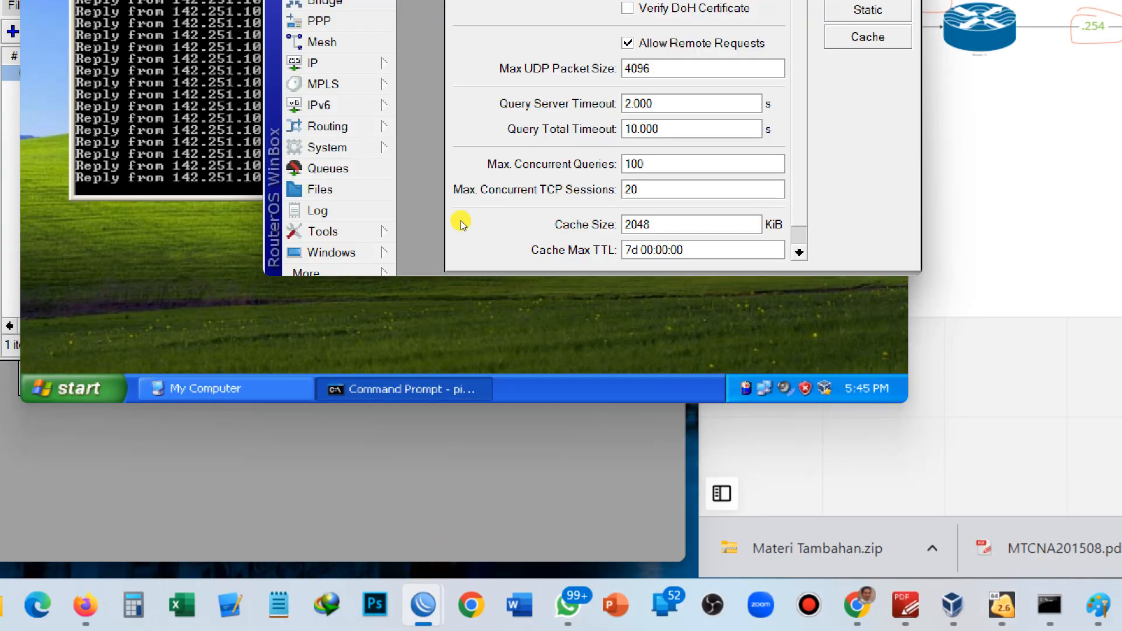
{"action": "left_click", "coordinate": [567, 160]}
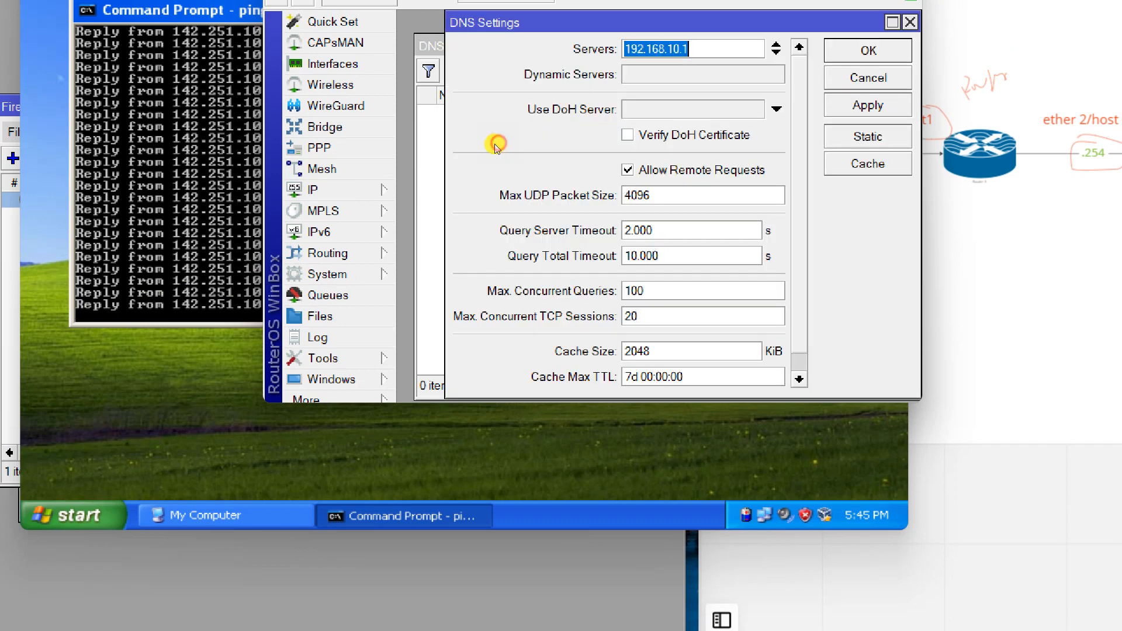
{"action": "left_click", "coordinate": [560, 239]}
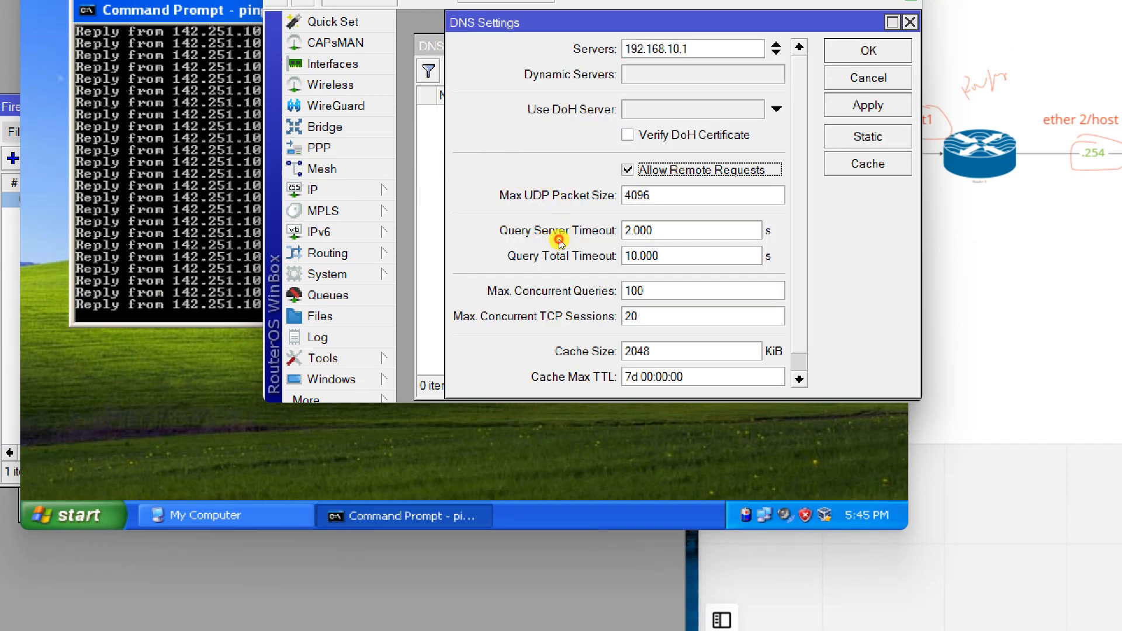
{"action": "left_click", "coordinate": [576, 160]}
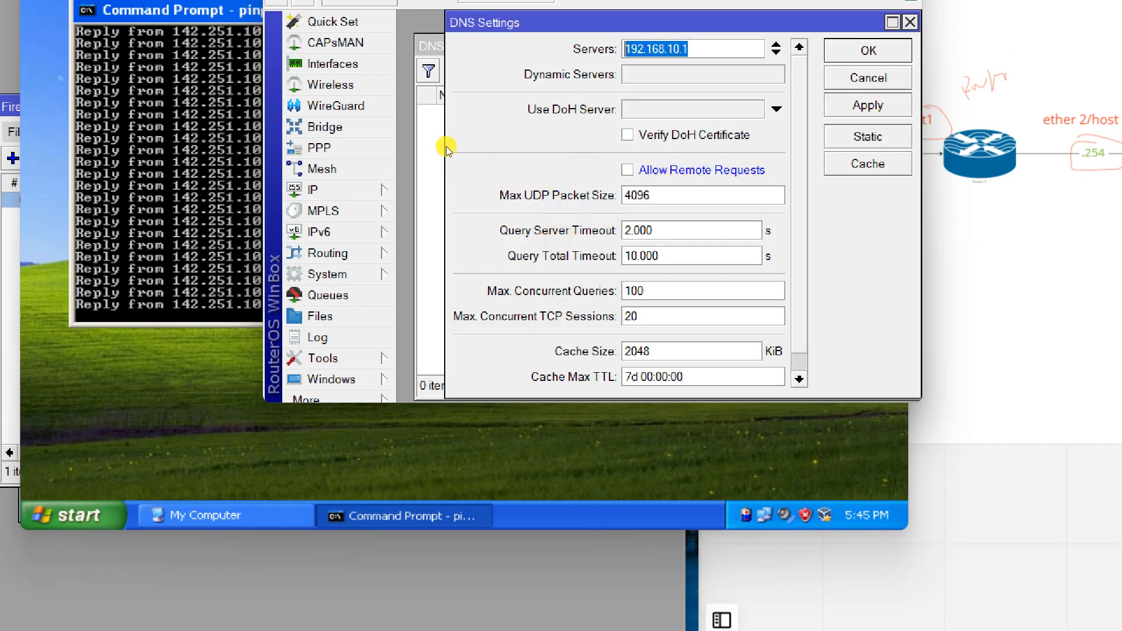
{"action": "type", "text": "8.8.8.8."}
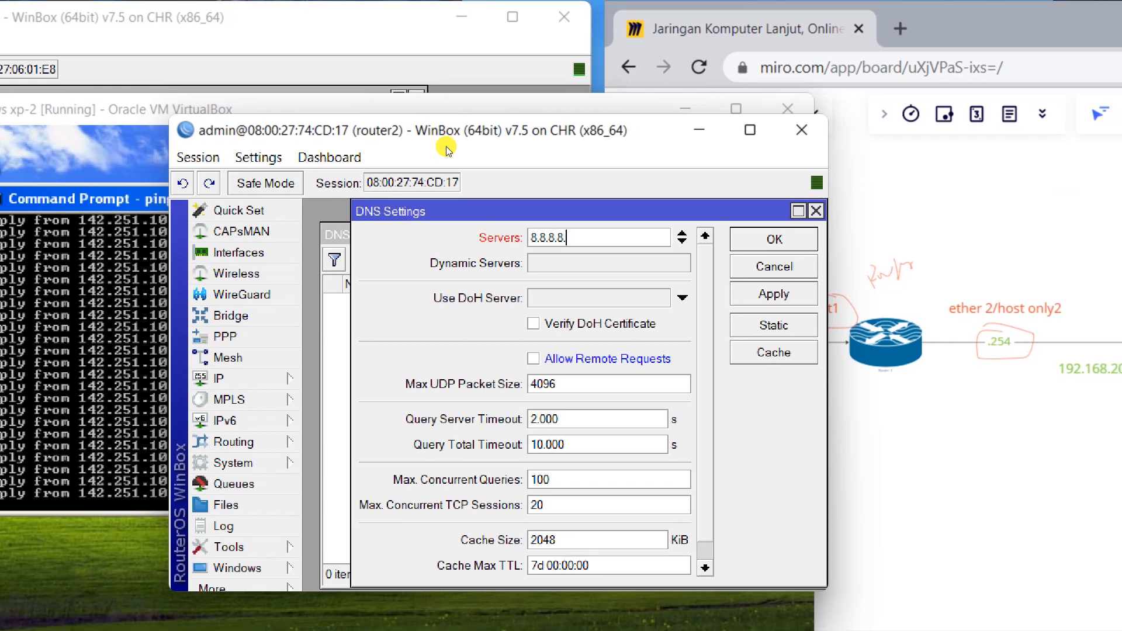
{"action": "key", "text": "BackSpace"}
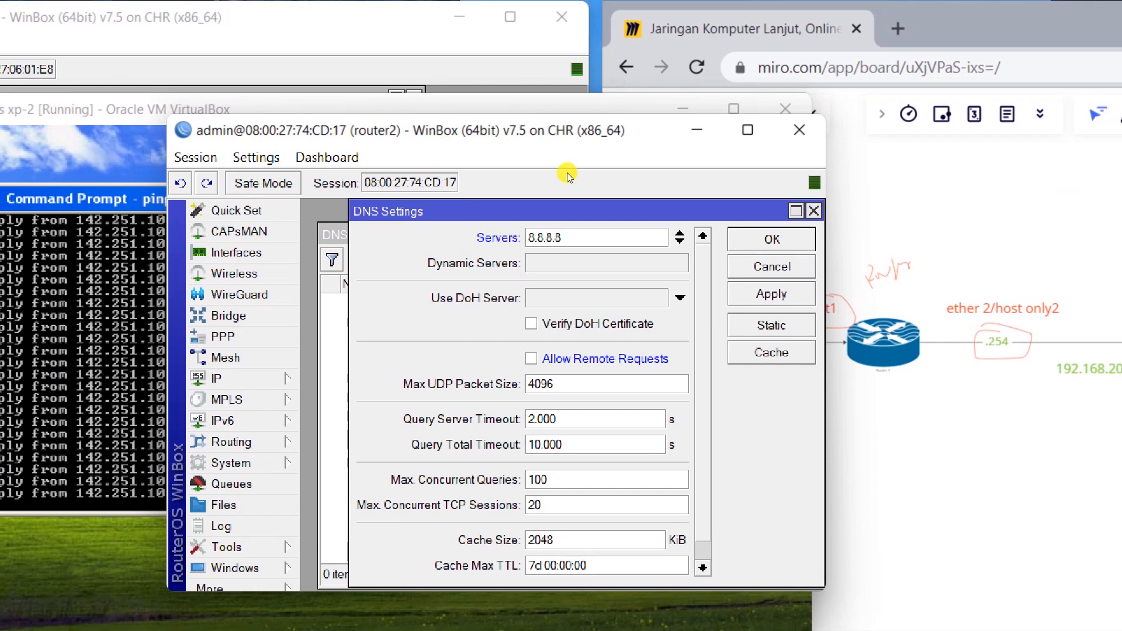
{"action": "left_click", "coordinate": [661, 192]}
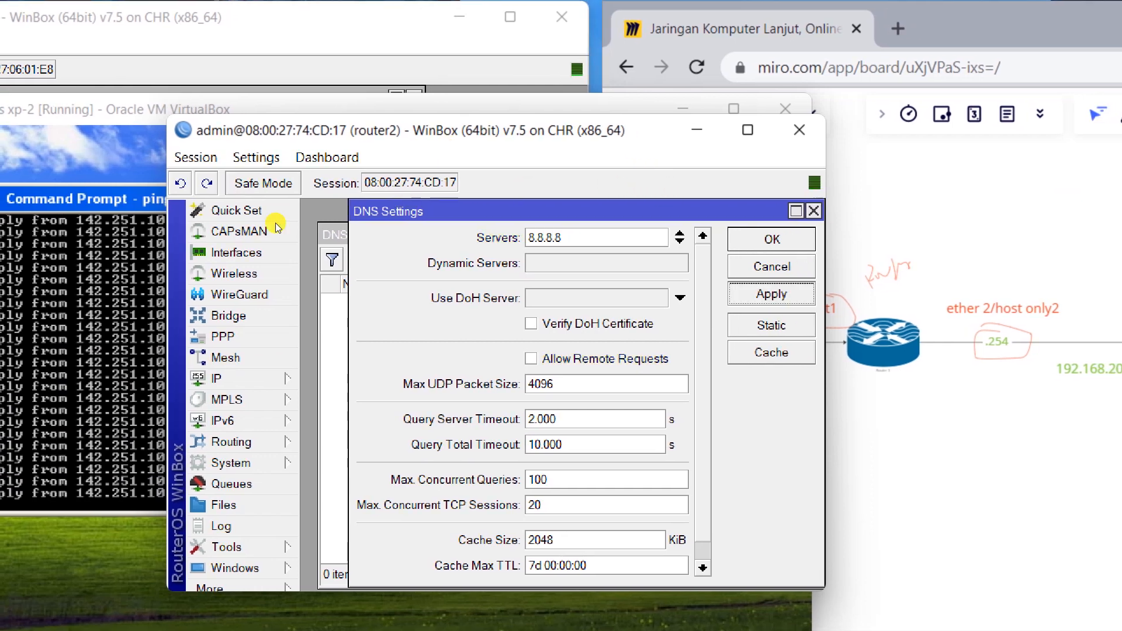
{"action": "left_click", "coordinate": [245, 245]}
Stop the old ping and rerun ping google.com -t, getting replies from 142.251.10.102.
{"action": "key", "text": "ctrl+c"}
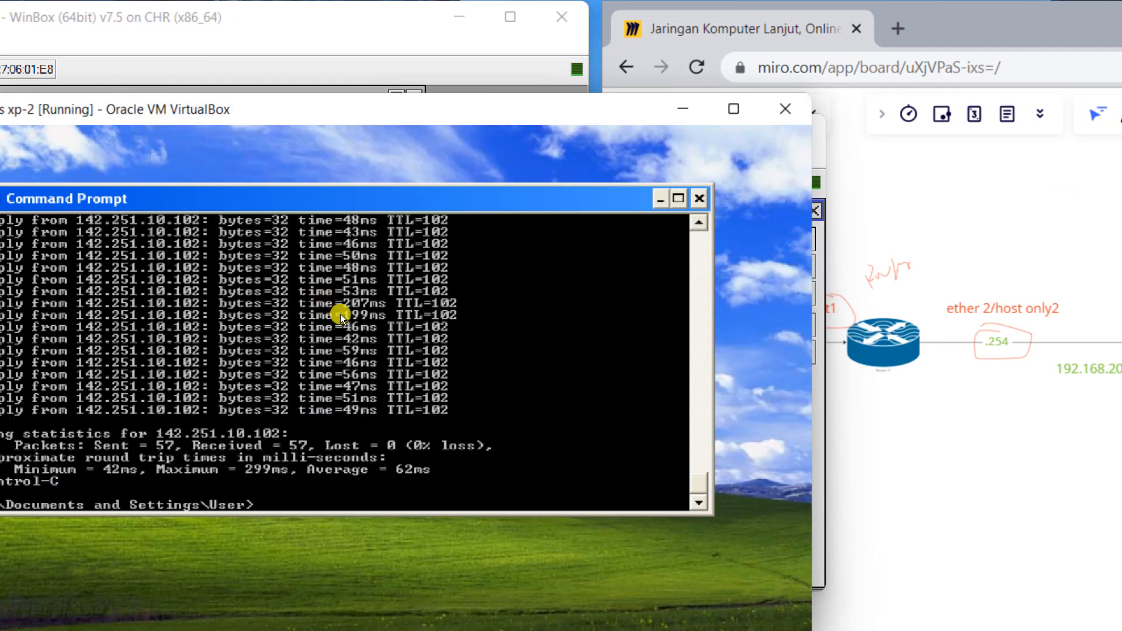
{"action": "key", "text": "Up"}
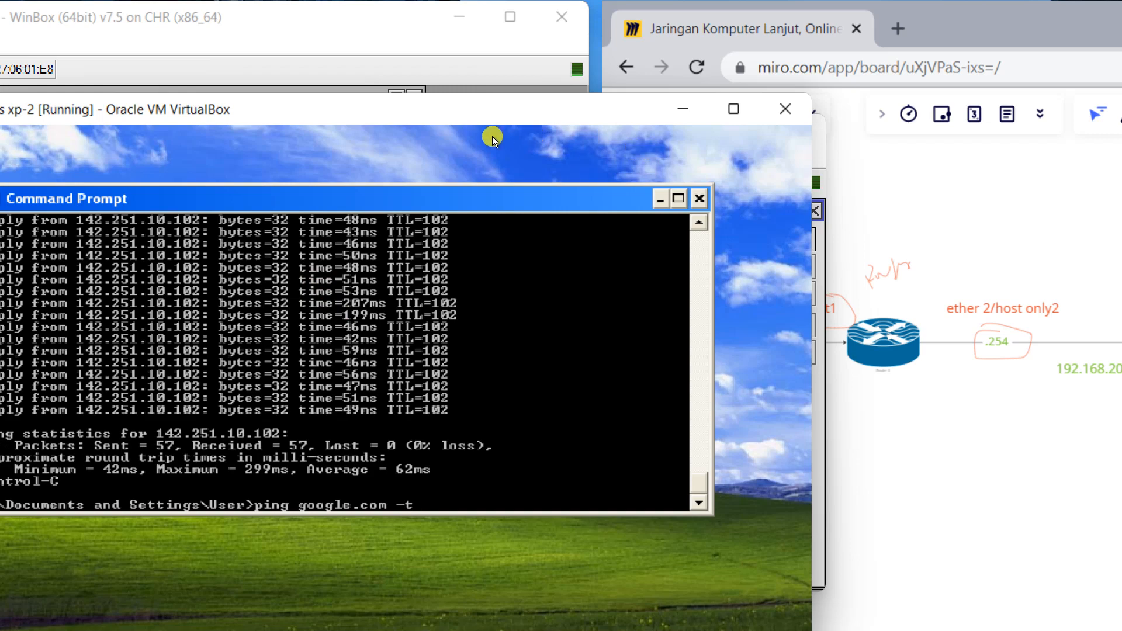
{"action": "key", "text": "Return"}
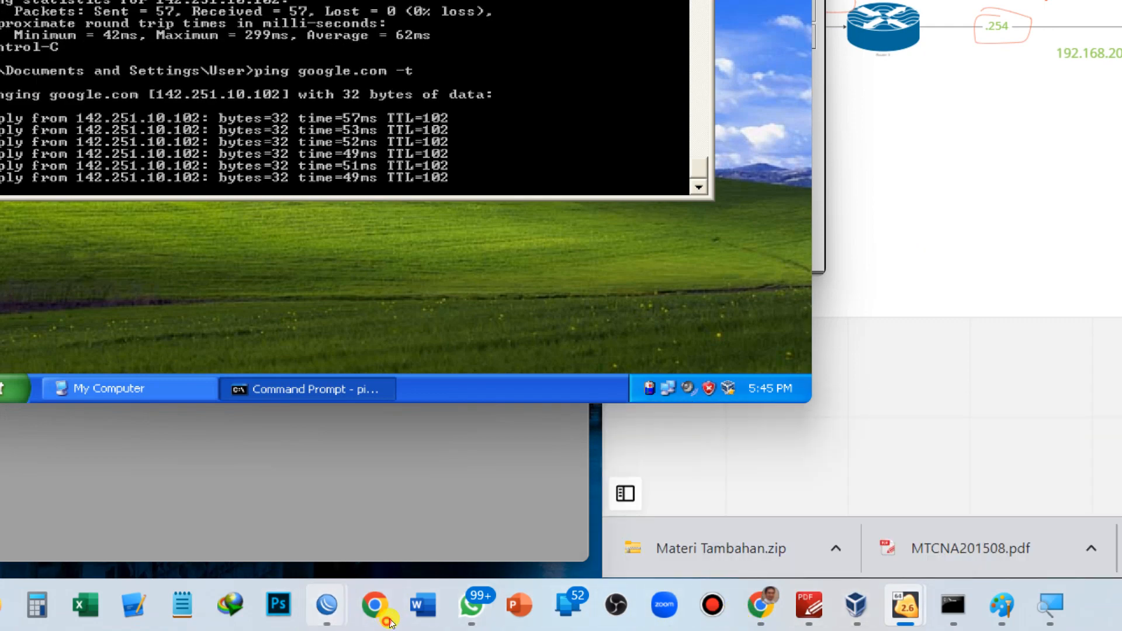
Apply and close router2's DNS settings with server 8.8.8.8, then return to the XP client.
{"action": "mouse_move", "coordinate": [326, 605]}
{"action": "left_click", "coordinate": [452, 554]}
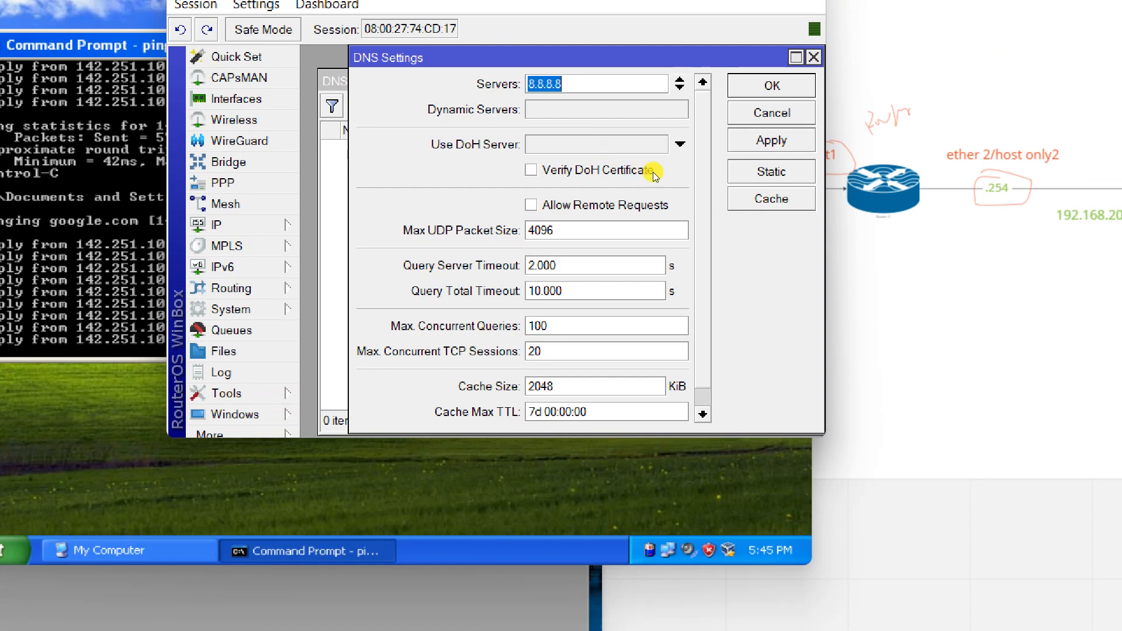
{"action": "left_click", "coordinate": [772, 140]}
{"action": "left_click", "coordinate": [771, 86]}
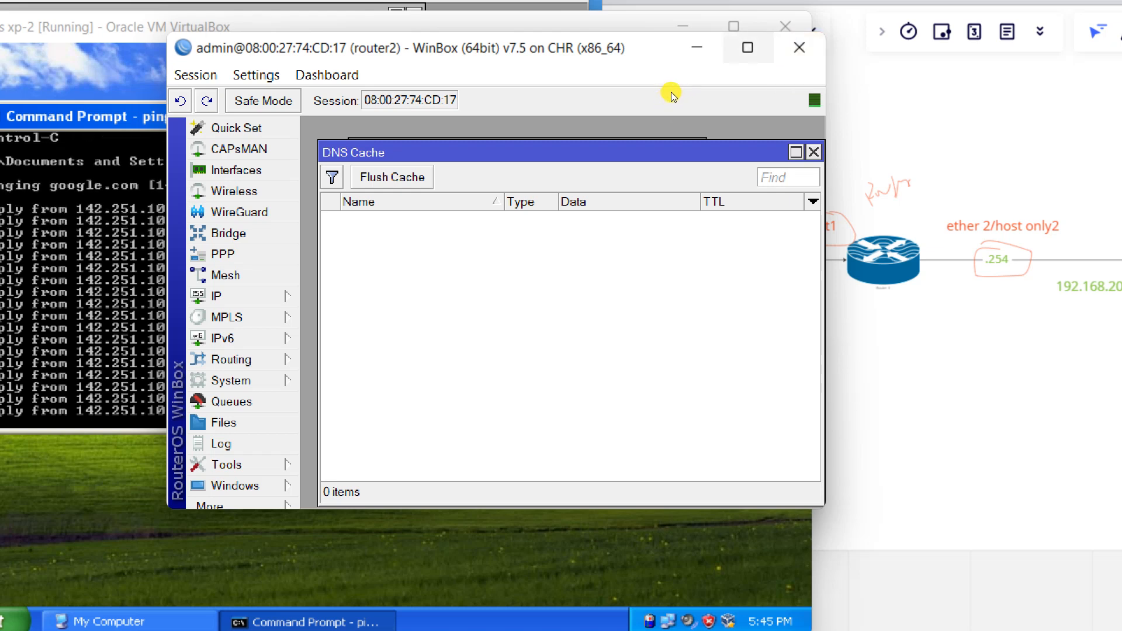
{"action": "mouse_move", "coordinate": [652, 74]}
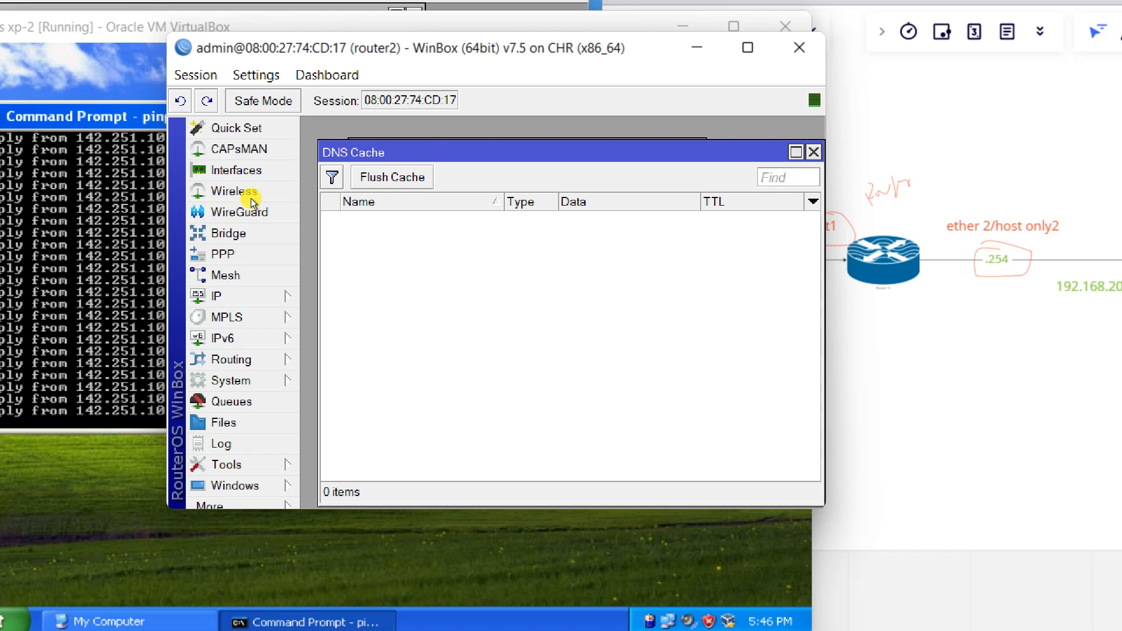
{"action": "key", "text": "alt+Tab"}
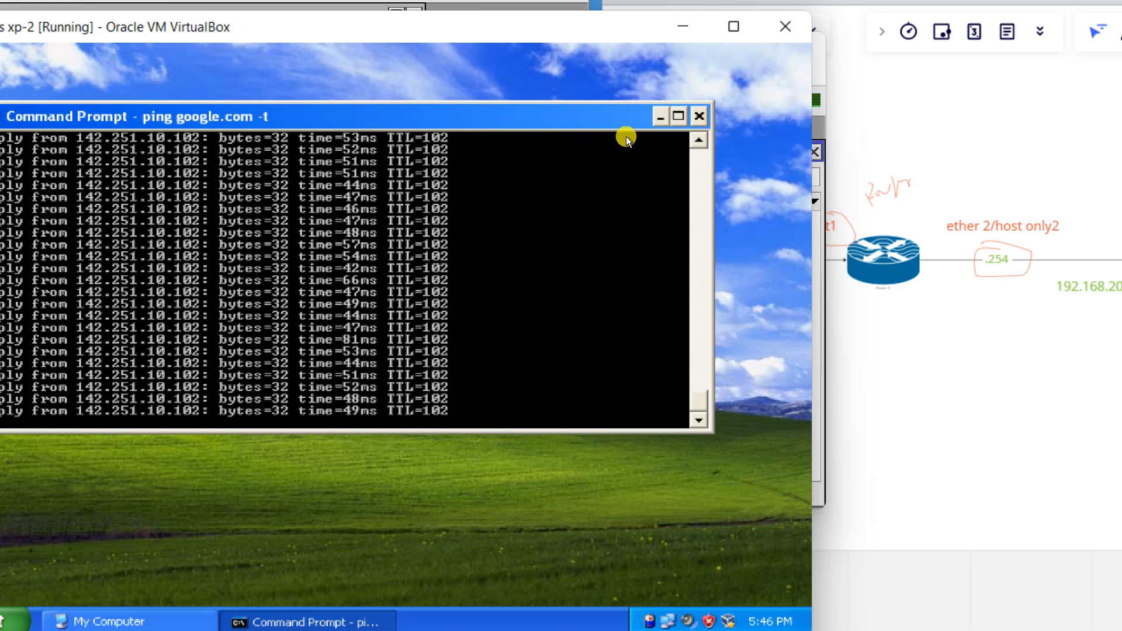
Minimize the pinging Command Prompt on the XP client and dismiss the network-path error and Run dialogs.
{"action": "left_click", "coordinate": [661, 117]}
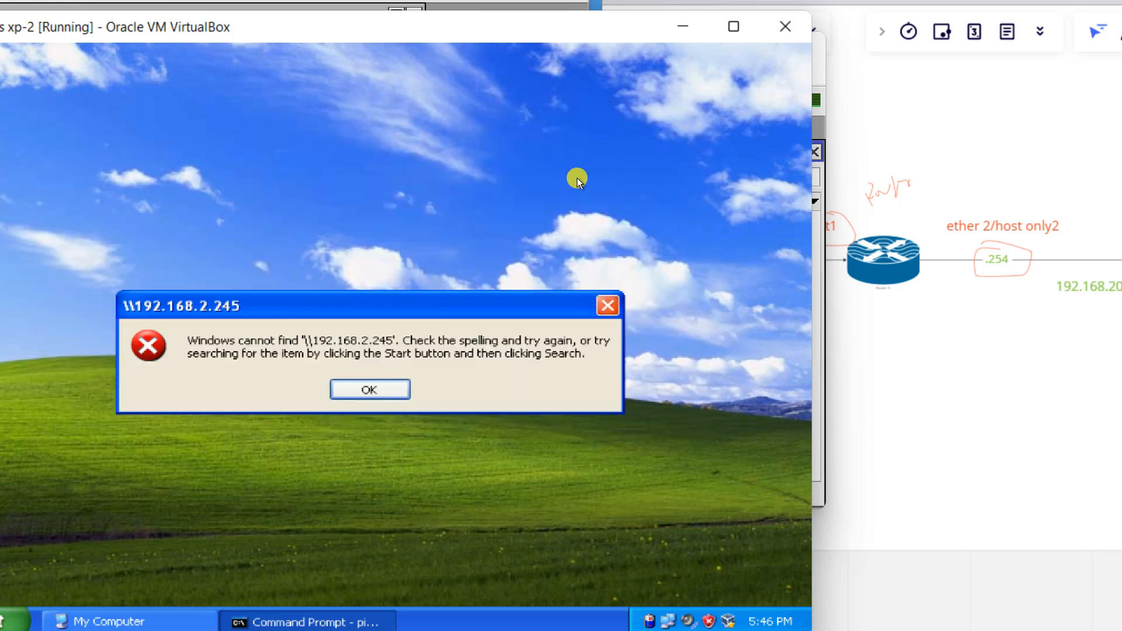
{"action": "key", "text": "Return"}
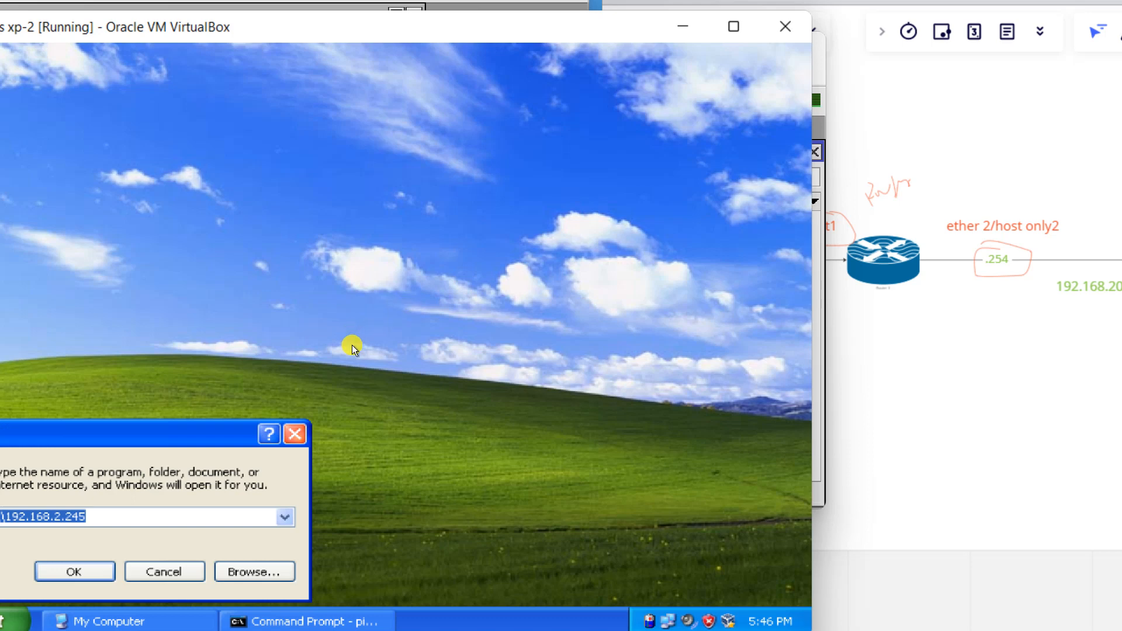
{"action": "key", "text": "Escape"}
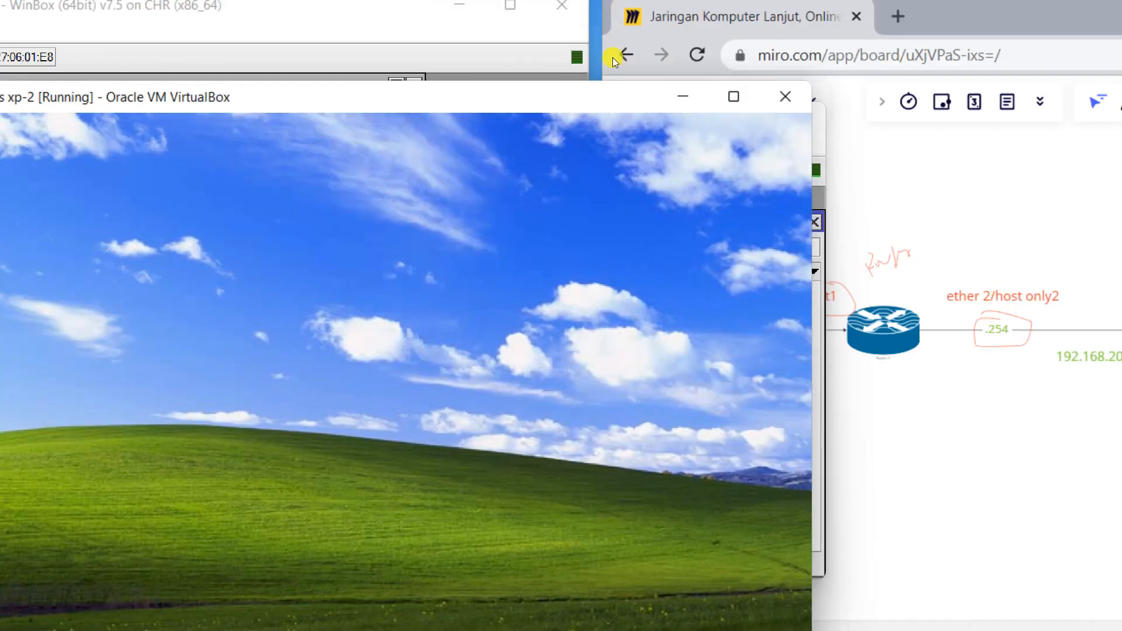
Minimize VirtualBox, zoom out the Miro board in Chrome, and bring router2's WinBox window forward.
{"action": "left_click", "coordinate": [682, 26]}
{"action": "key", "text": "alt+Tab"}
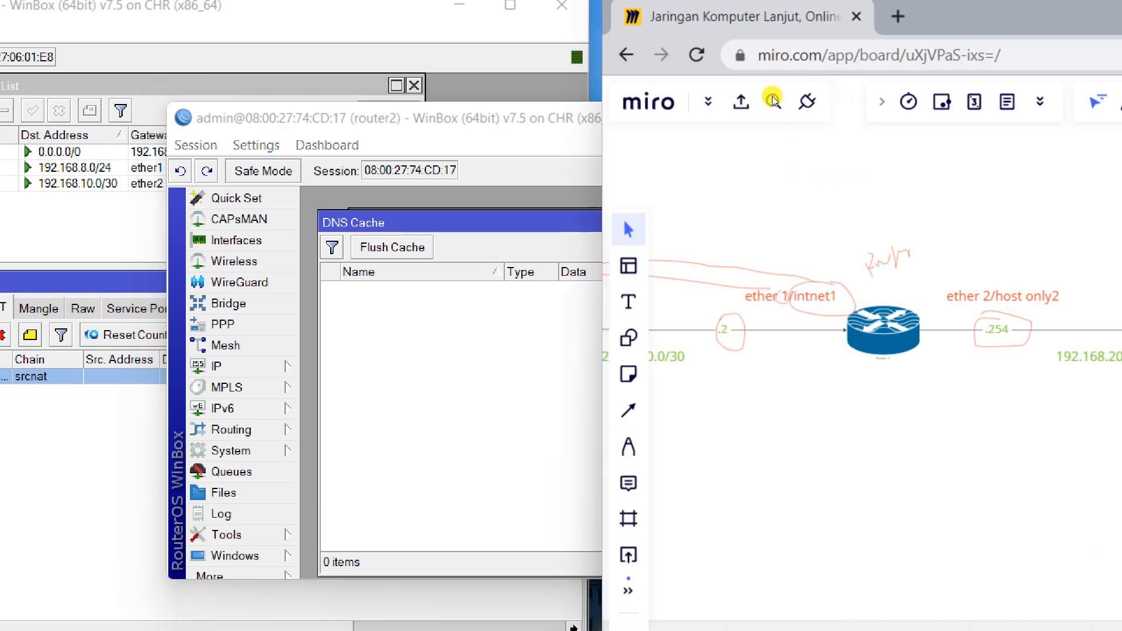
{"action": "scroll", "coordinate": [764, 159], "scroll_direction": "down", "scroll_amount": 5}
{"action": "scroll", "coordinate": [793, 238], "scroll_direction": "down", "scroll_amount": 3}
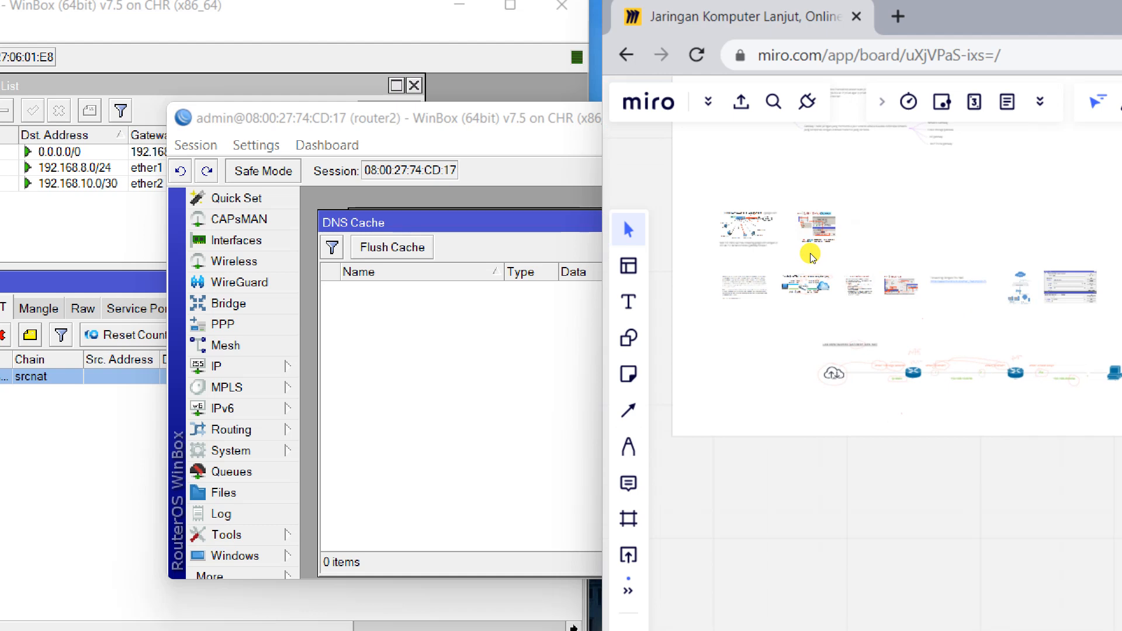
{"action": "left_click", "coordinate": [383, 223]}
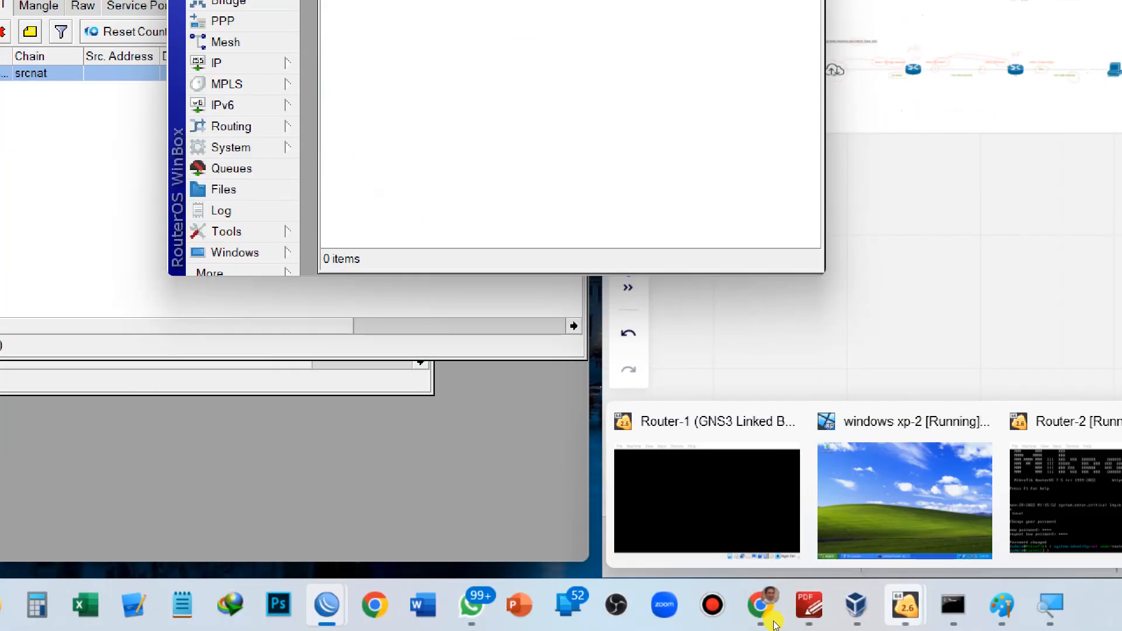
{"action": "left_click", "coordinate": [713, 605]}
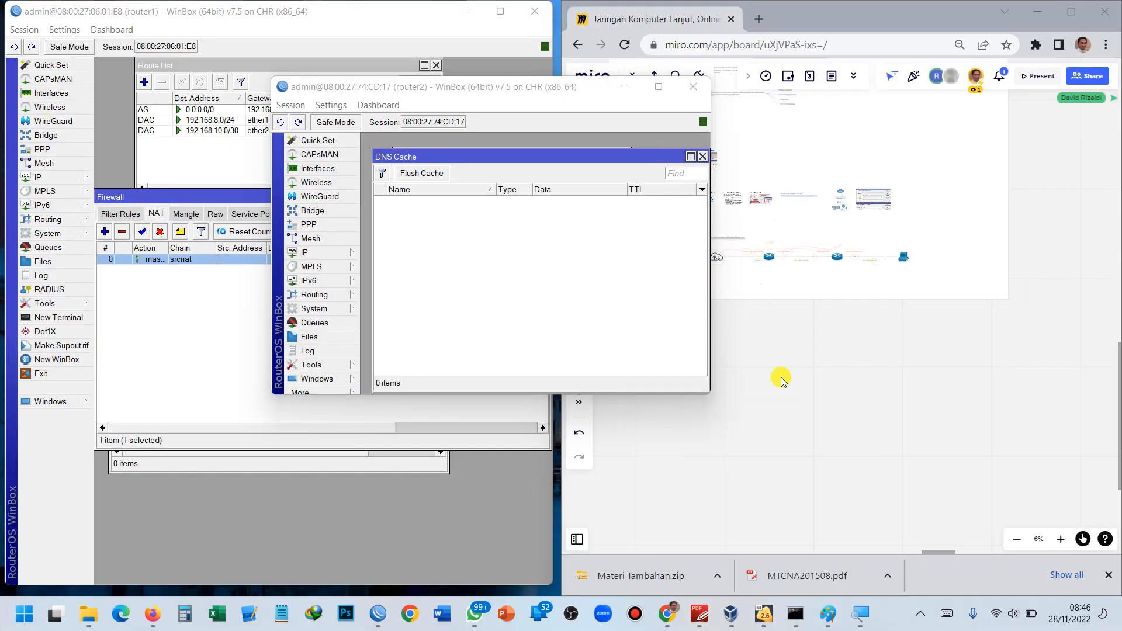
Open Bandicam's main window, timer at 00:58:41, from its icon among the hidden tray icons.
{"action": "left_click", "coordinate": [1005, 613]}
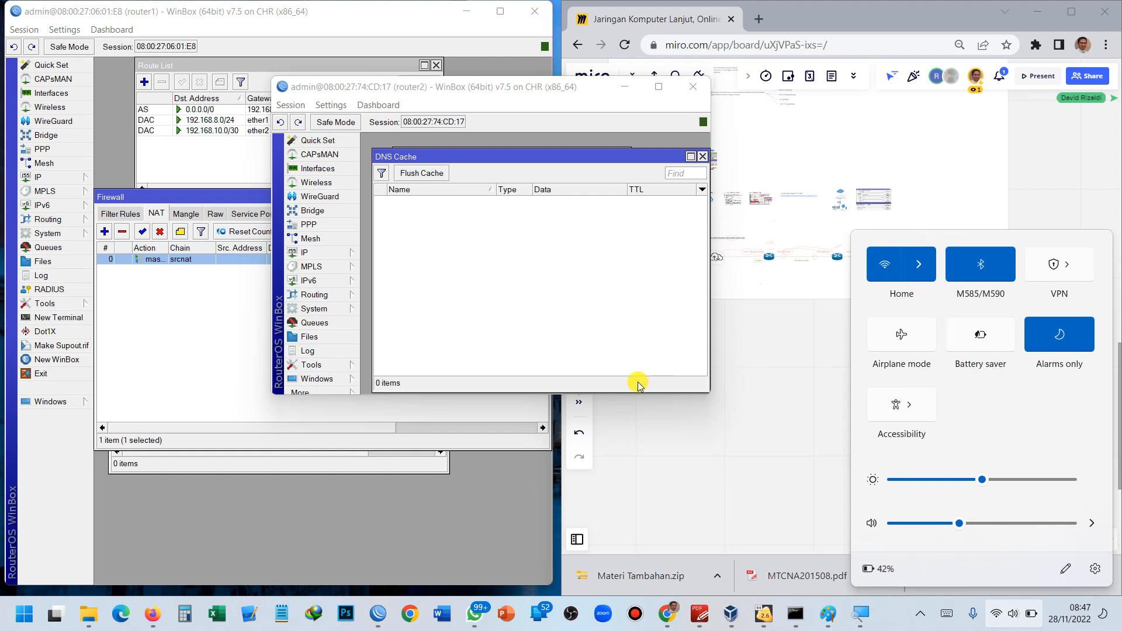
{"action": "left_click", "coordinate": [988, 615]}
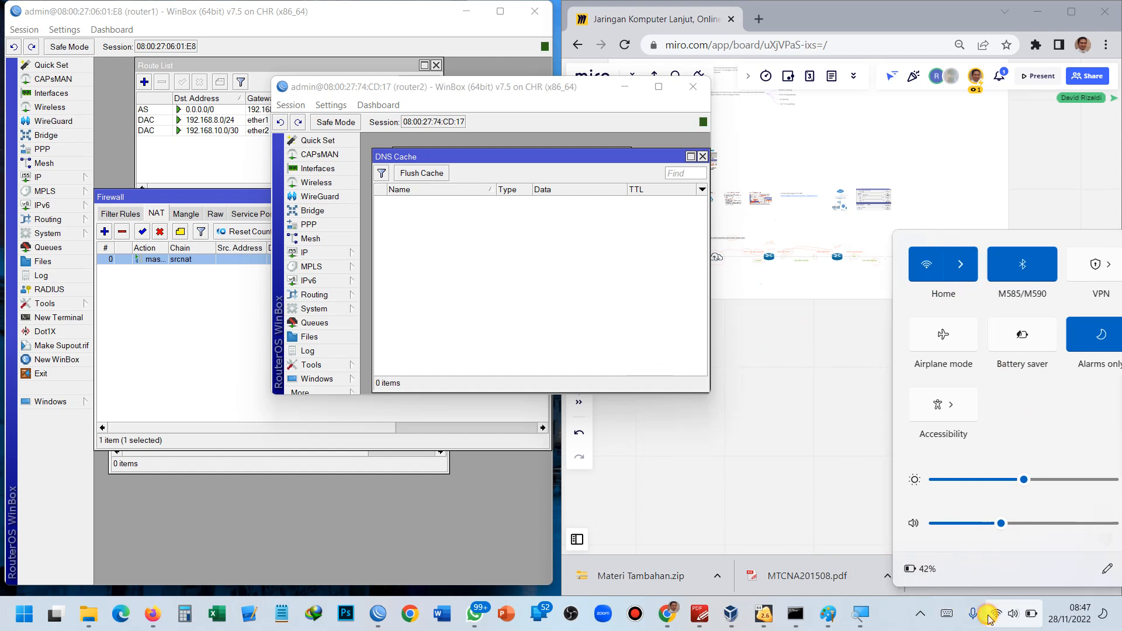
{"action": "left_click", "coordinate": [989, 615]}
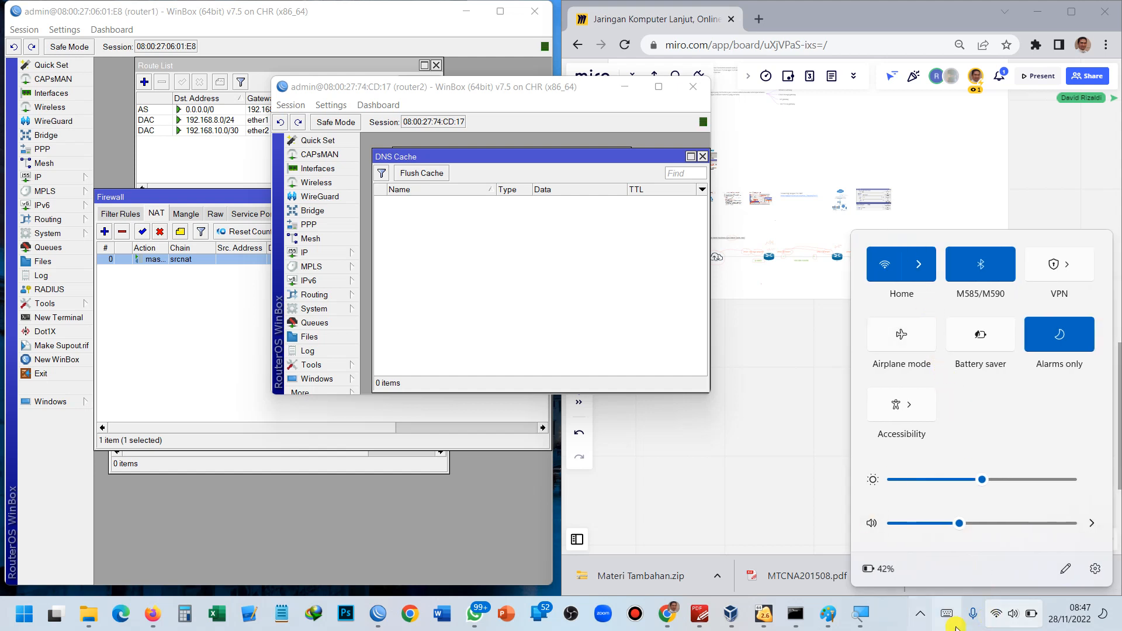
{"action": "left_click", "coordinate": [921, 614]}
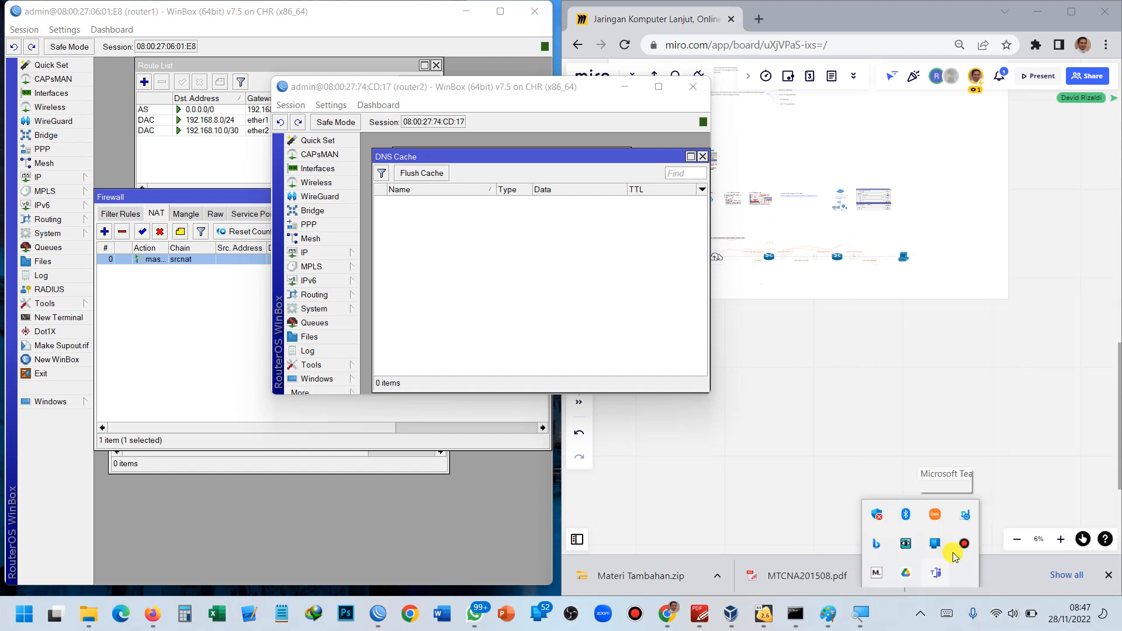
{"action": "left_click", "coordinate": [965, 544]}
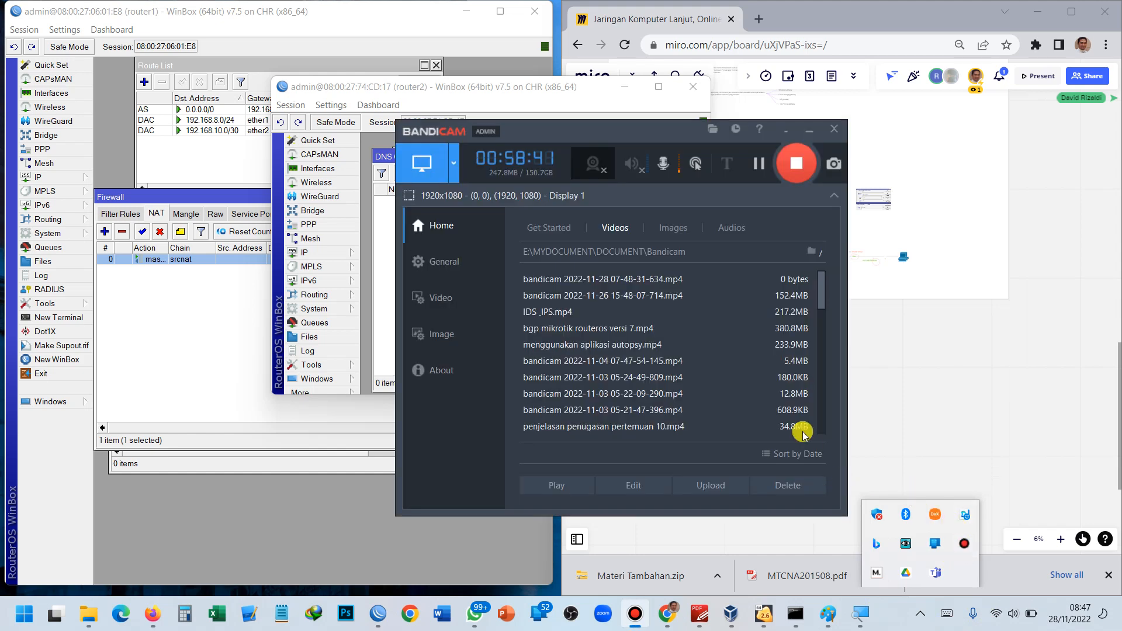